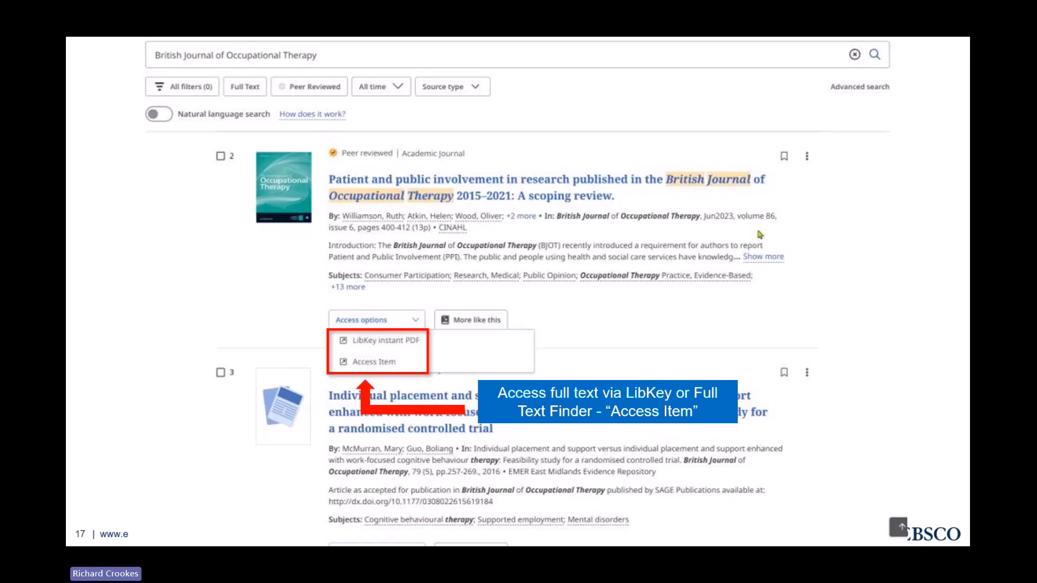
Advance to the 'Live demo' slide, then exit the slideshow to show the browser
{"action": "key", "text": "Right"}
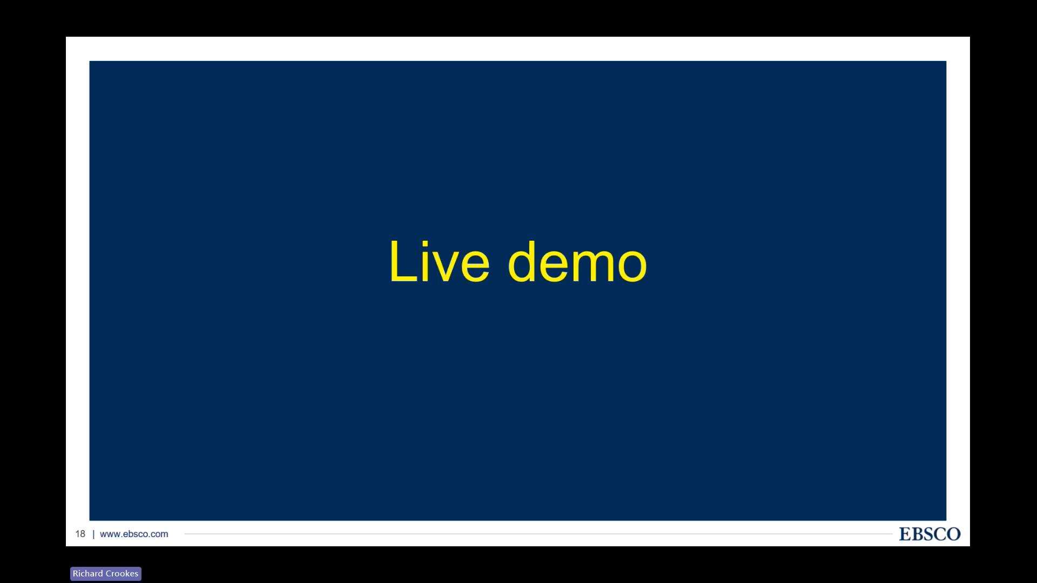
{"action": "key", "text": "Escape"}
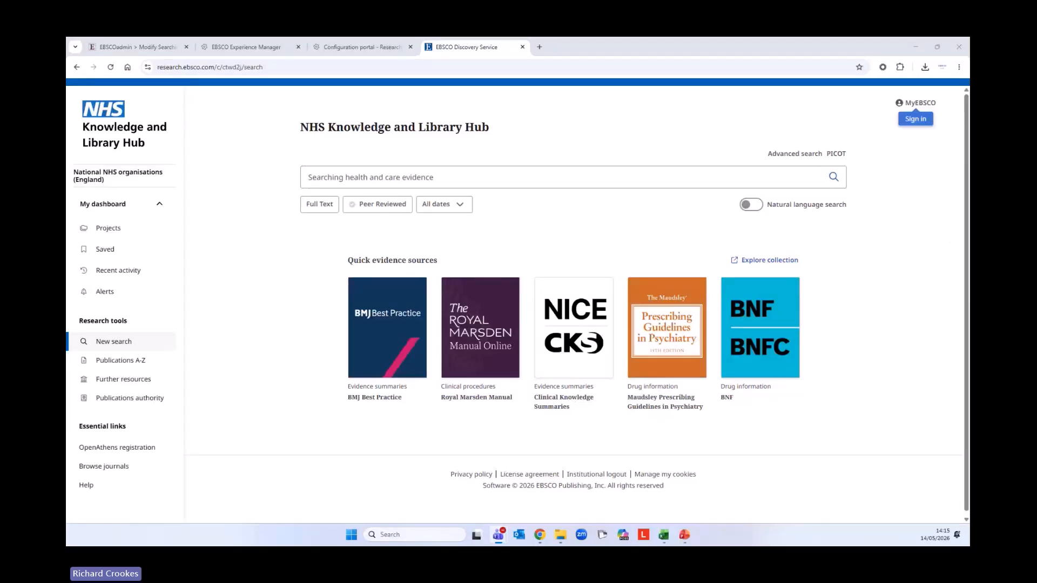
Search for 'British Journal of Occupational therapy' and choose to search within that journal
{"action": "left_click", "coordinate": [376, 178]}
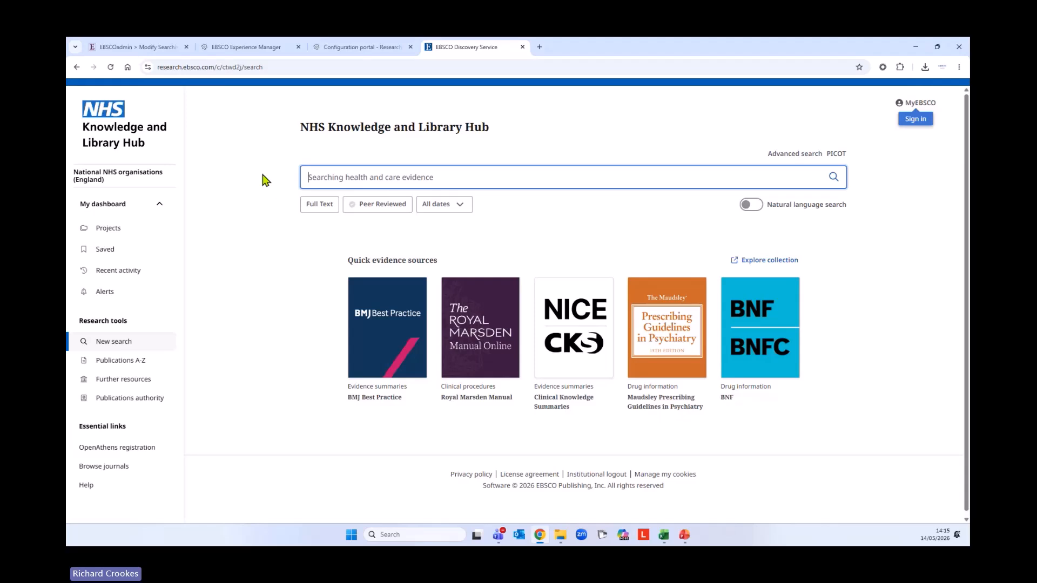
{"action": "type", "text": "Briti"}
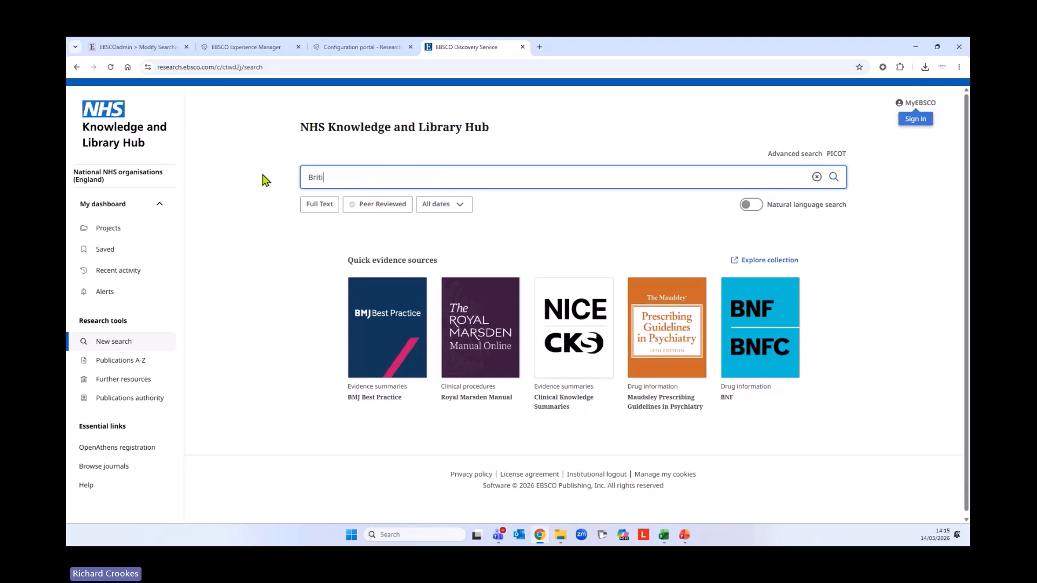
{"action": "type", "text": "sh Journal of  Occupational"}
{"action": "key", "text": "Return"}
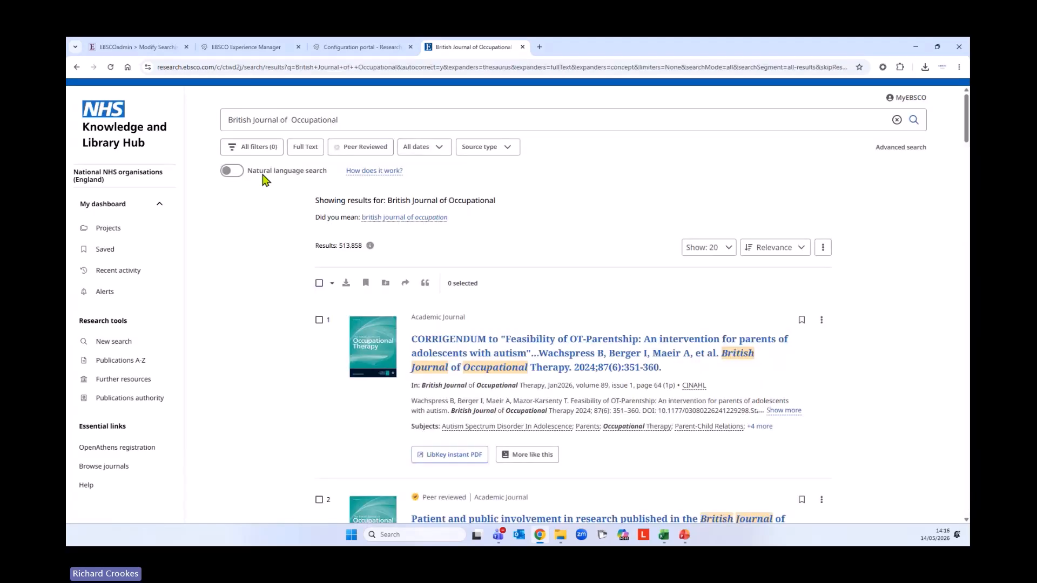
{"action": "left_click", "coordinate": [383, 115]}
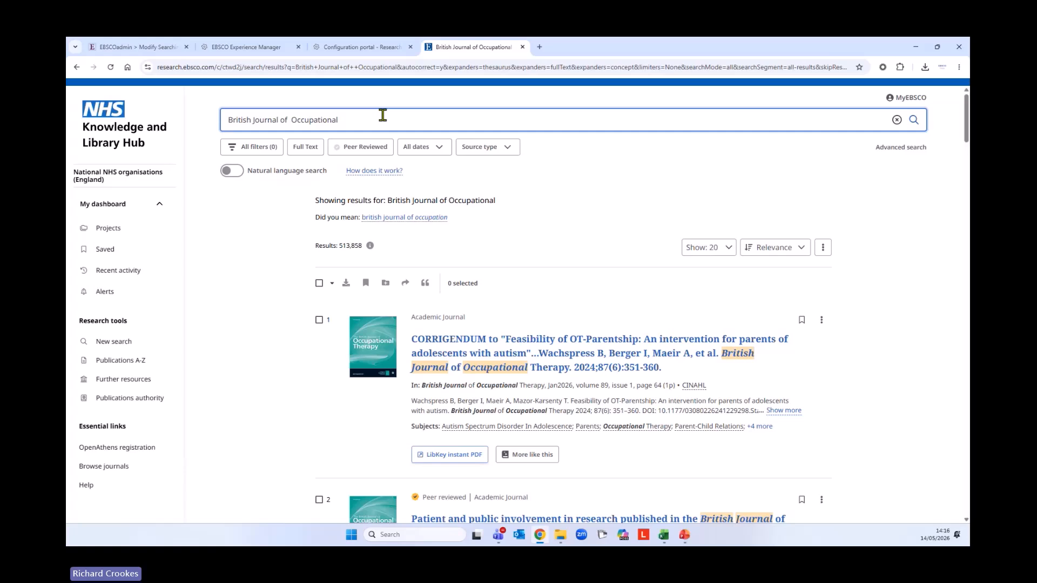
{"action": "type", "text": "therapy"}
{"action": "key", "text": "Return"}
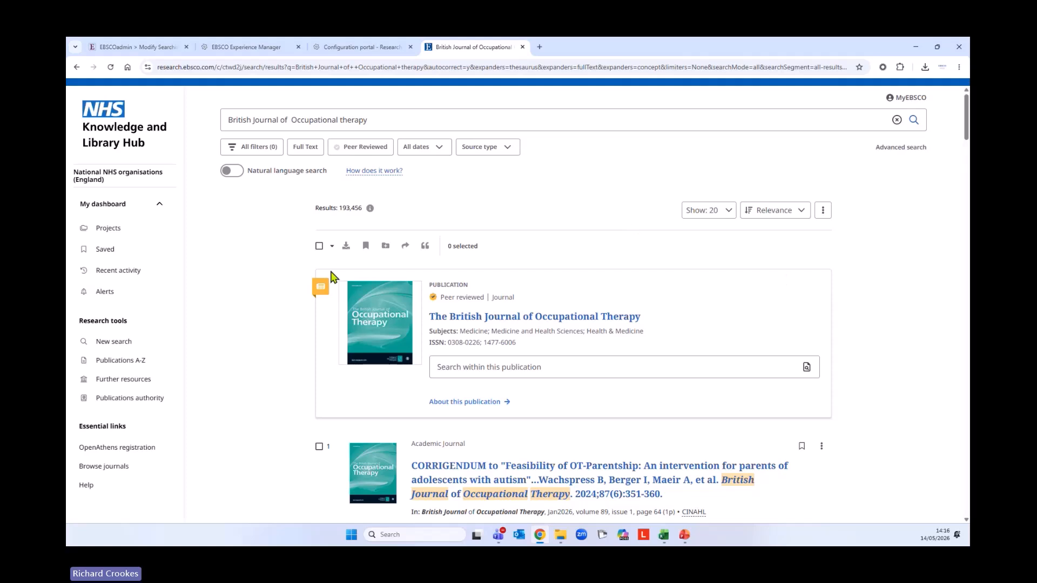
{"action": "scroll", "coordinate": [250, 287], "scroll_direction": "down", "scroll_amount": 1}
{"action": "scroll", "coordinate": [251, 287], "scroll_direction": "up", "scroll_amount": 1}
{"action": "left_click", "coordinate": [458, 365]}
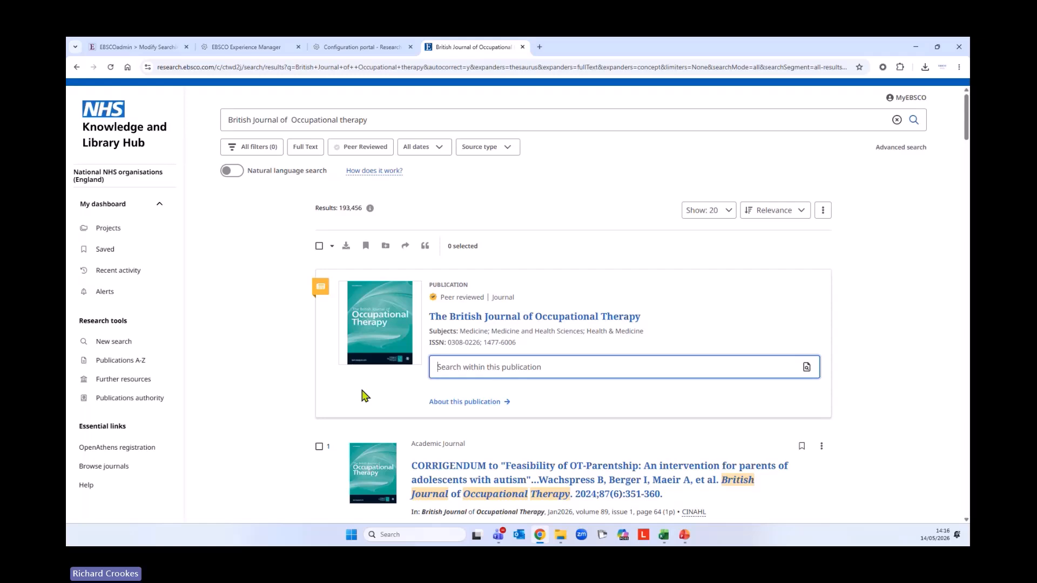
Search the journal for 'hand therapy', review the 4,087 results, then open Publications A-Z
{"action": "type", "text": "hand therapy"}
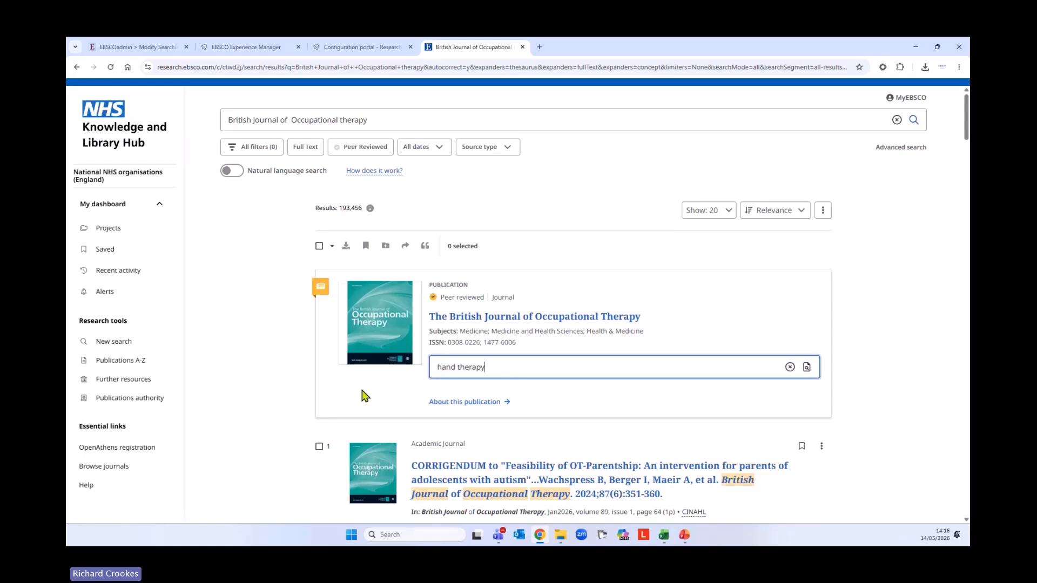
{"action": "key", "text": "Return"}
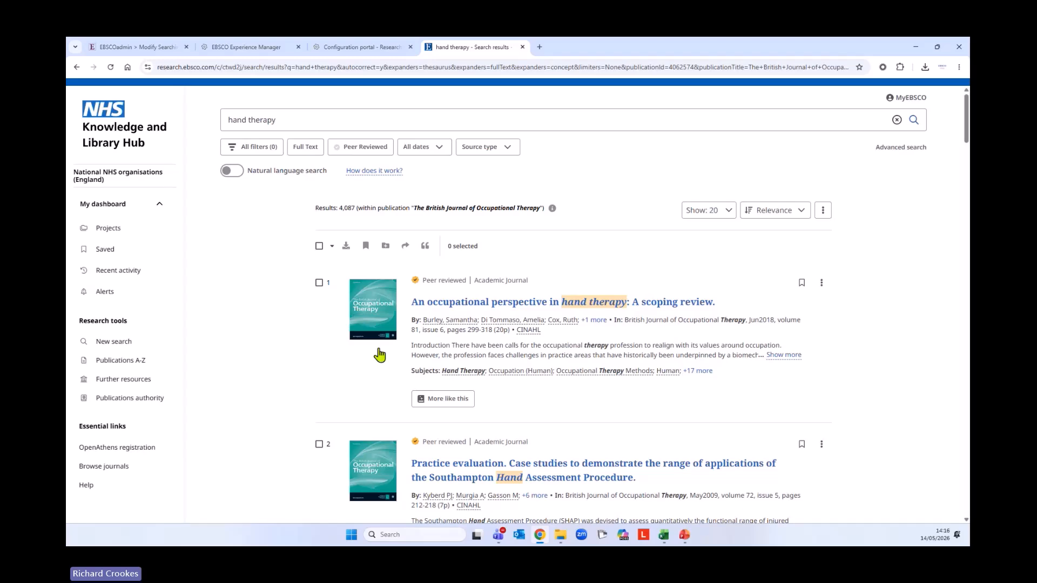
{"action": "scroll", "coordinate": [366, 407], "scroll_direction": "down", "scroll_amount": 4}
{"action": "scroll", "coordinate": [366, 409], "scroll_direction": "down", "scroll_amount": 2}
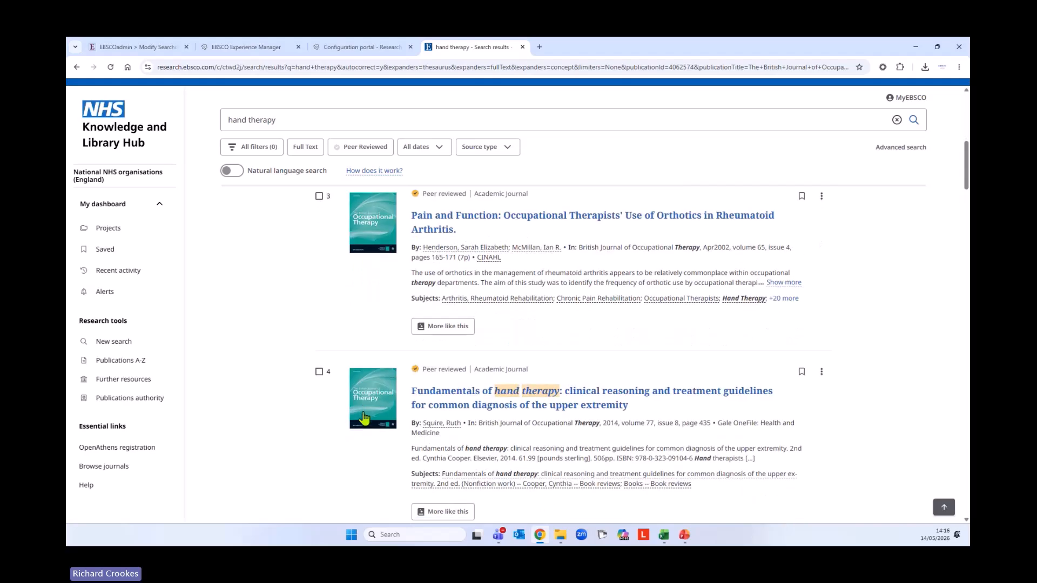
{"action": "scroll", "coordinate": [365, 416], "scroll_direction": "up", "scroll_amount": 6}
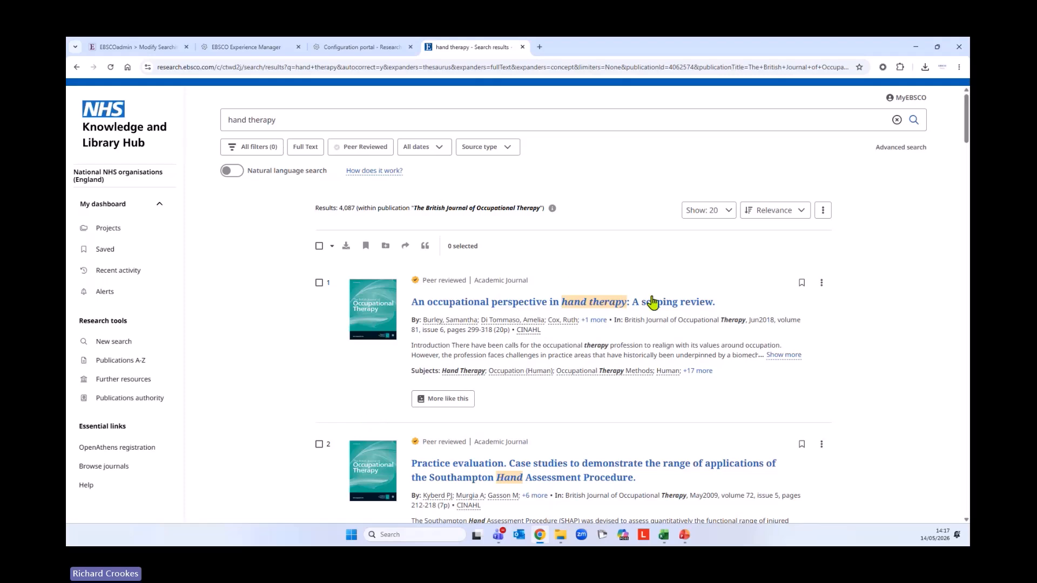
{"action": "scroll", "coordinate": [323, 332], "scroll_direction": "down", "scroll_amount": 2}
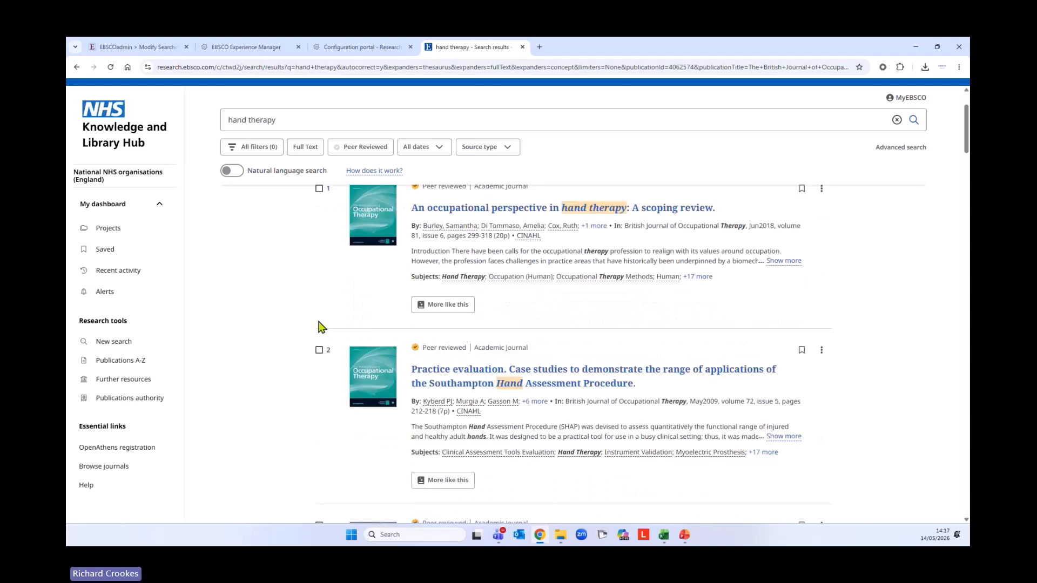
{"action": "scroll", "coordinate": [462, 349], "scroll_direction": "up", "scroll_amount": 2}
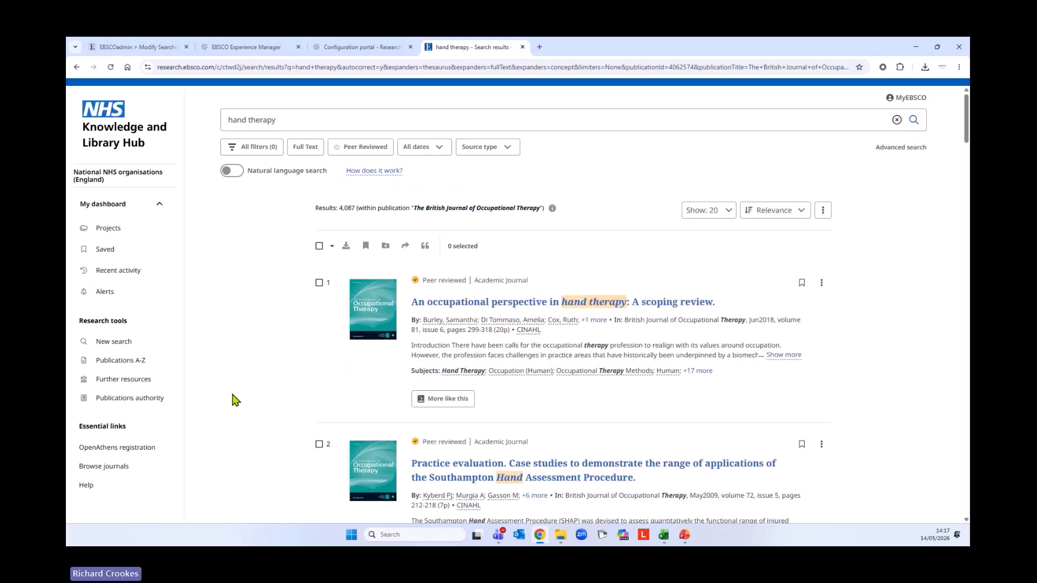
{"action": "left_click", "coordinate": [121, 361]}
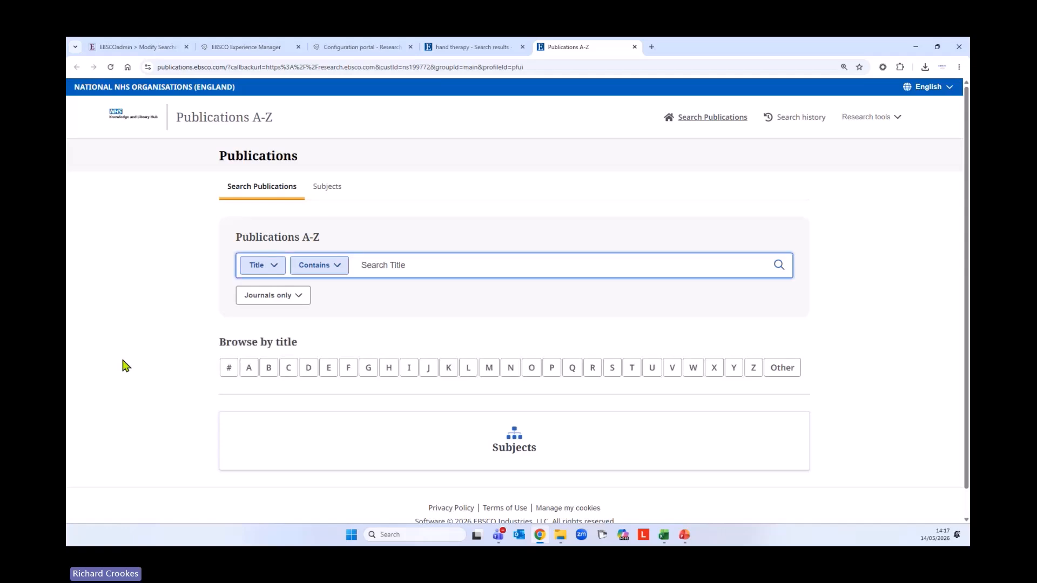
Inspect the Title field and Contains matching dropdowns without changing them
{"action": "left_click", "coordinate": [275, 266]}
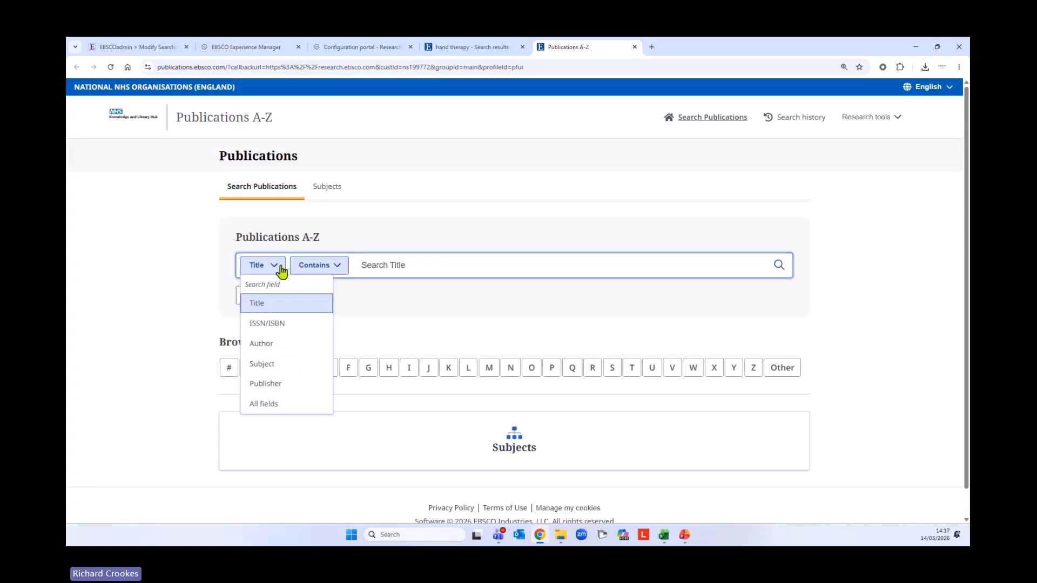
{"action": "left_click", "coordinate": [334, 269]}
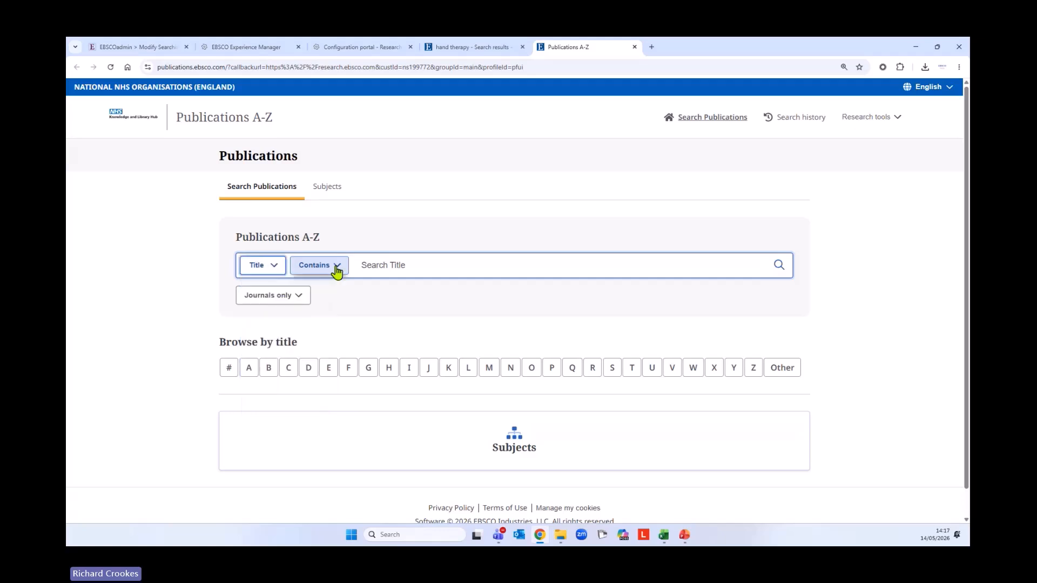
{"action": "left_click", "coordinate": [337, 269]}
{"action": "left_click", "coordinate": [337, 269]}
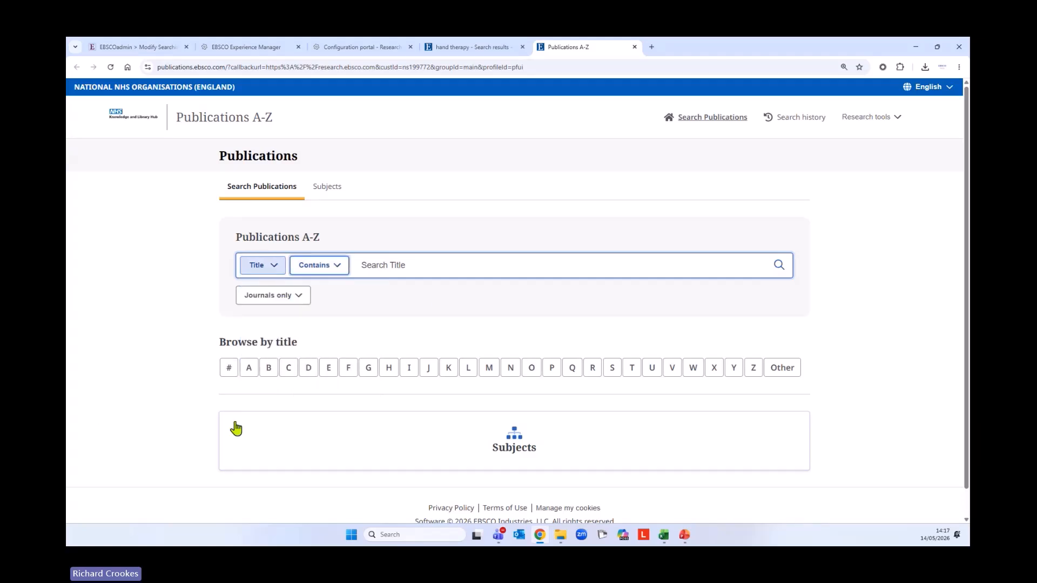
Browse publications by subject and expand Medicine and Health Sciences
{"action": "left_click", "coordinate": [519, 457]}
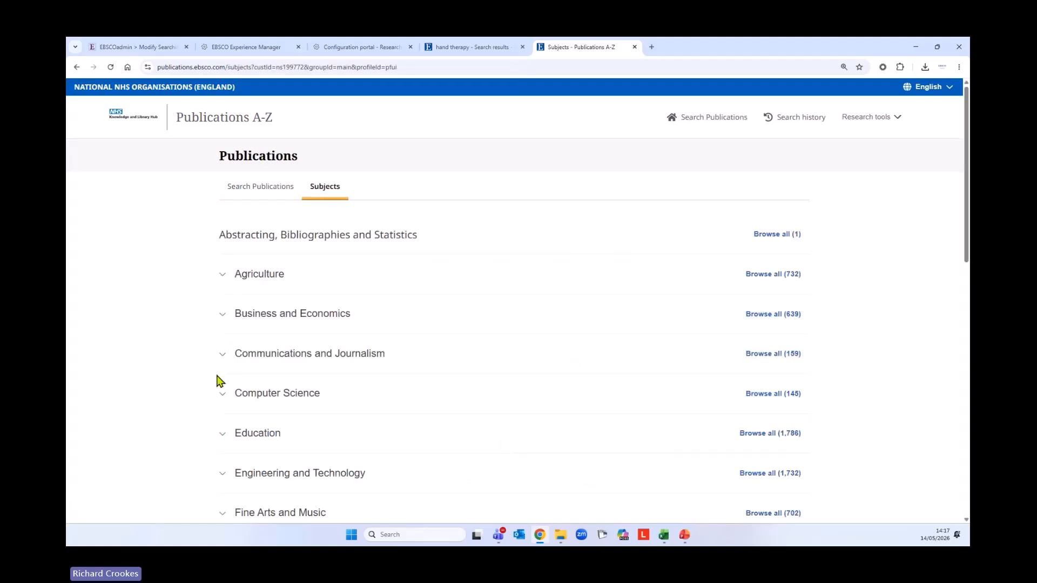
{"action": "scroll", "coordinate": [202, 377], "scroll_direction": "down", "scroll_amount": 7}
{"action": "scroll", "coordinate": [200, 378], "scroll_direction": "down", "scroll_amount": 2}
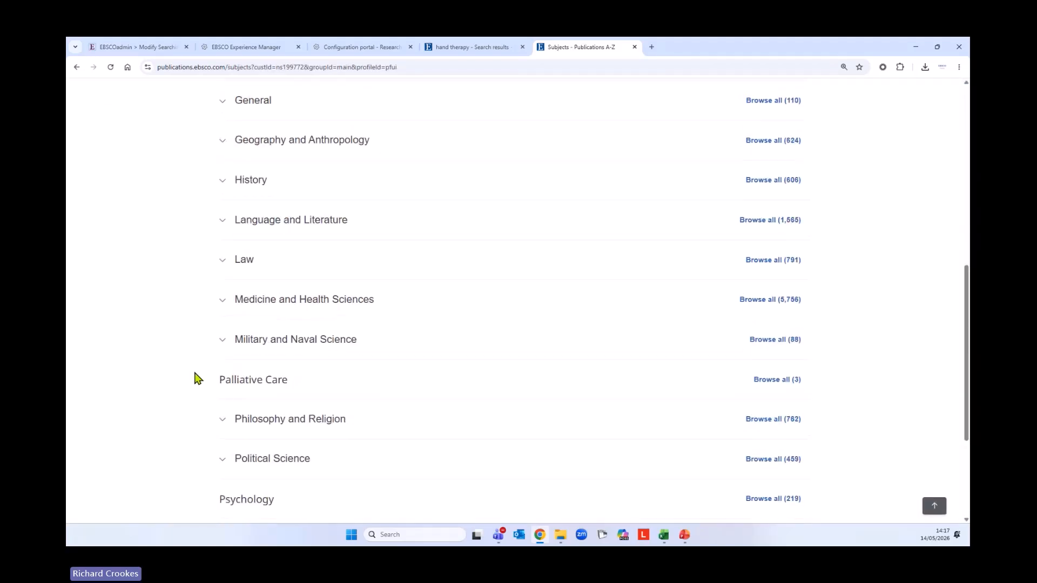
{"action": "left_click", "coordinate": [222, 282]}
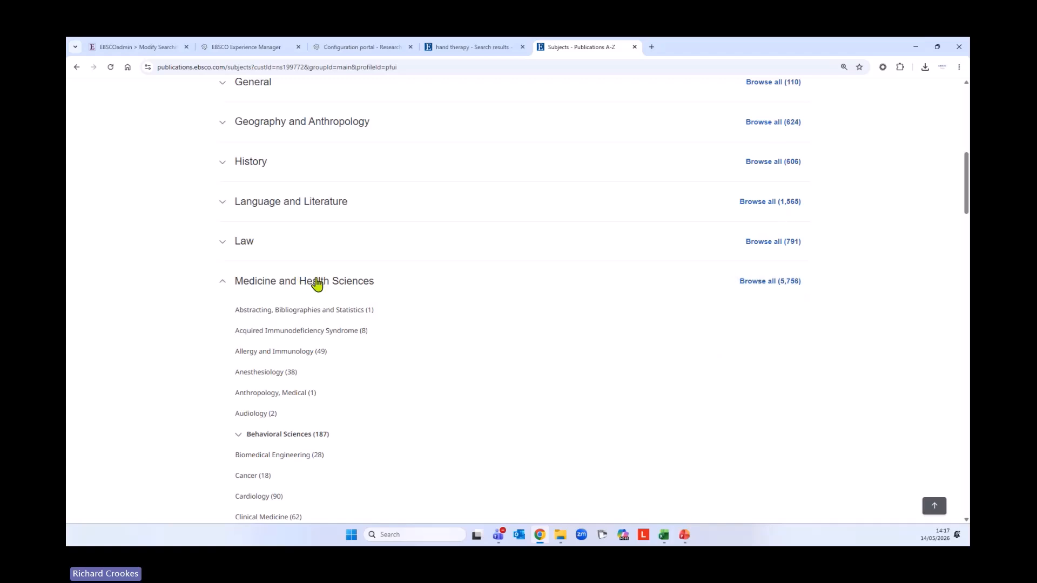
{"action": "scroll", "coordinate": [821, 308], "scroll_direction": "up", "scroll_amount": 1}
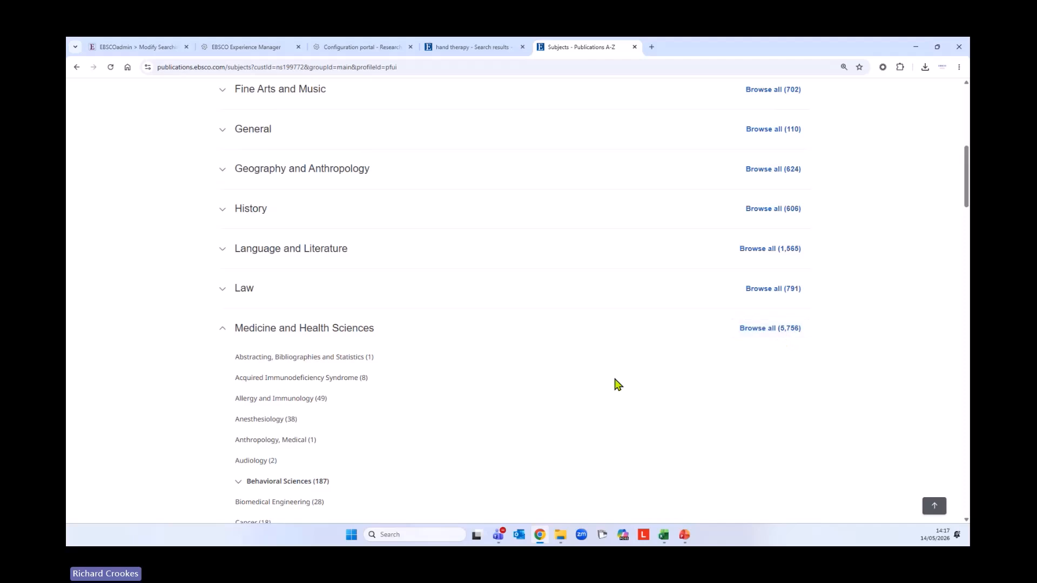
{"action": "scroll", "coordinate": [670, 356], "scroll_direction": "down", "scroll_amount": 5}
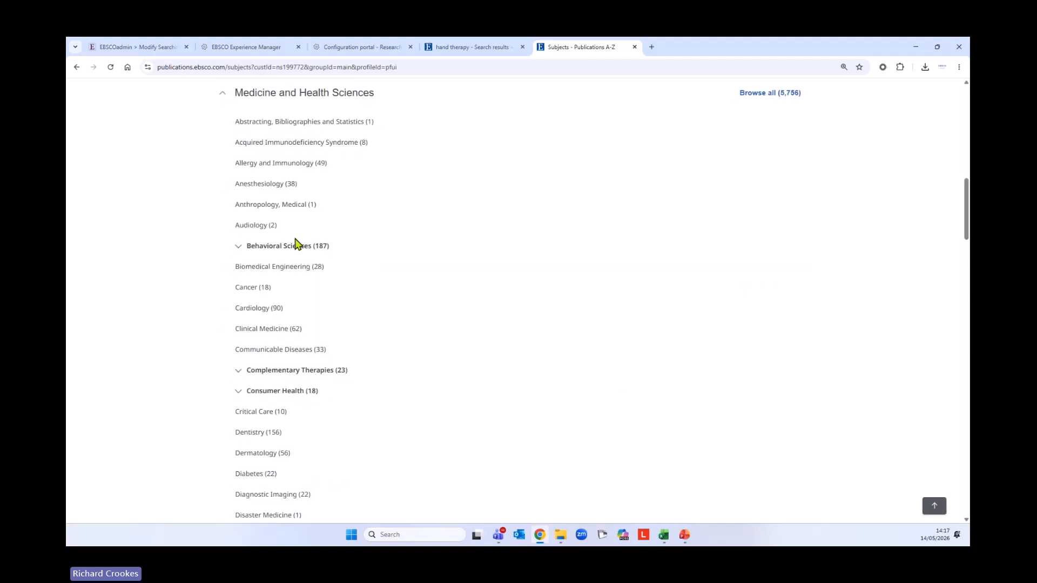
{"action": "scroll", "coordinate": [567, 274], "scroll_direction": "down", "scroll_amount": 2}
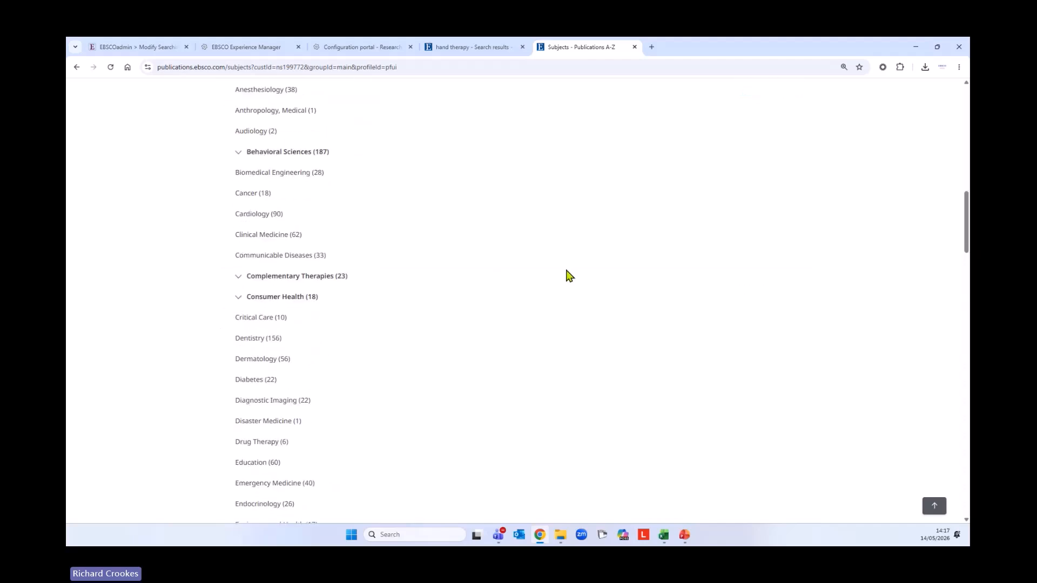
List the 18 Cancer journals, then return to the hand therapy results tab
{"action": "left_click", "coordinate": [248, 194]}
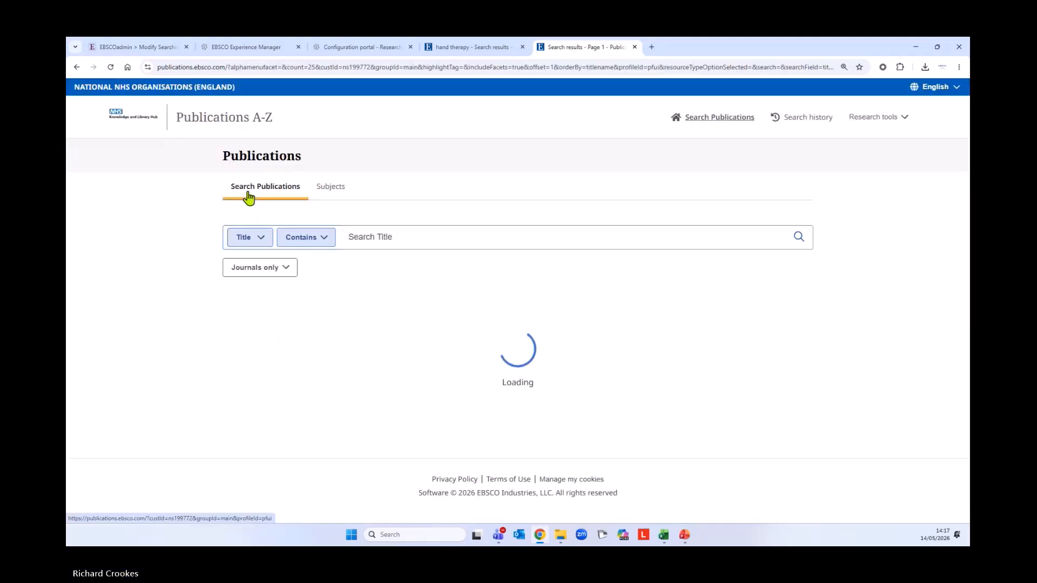
{"action": "scroll", "coordinate": [729, 352], "scroll_direction": "down", "scroll_amount": 5}
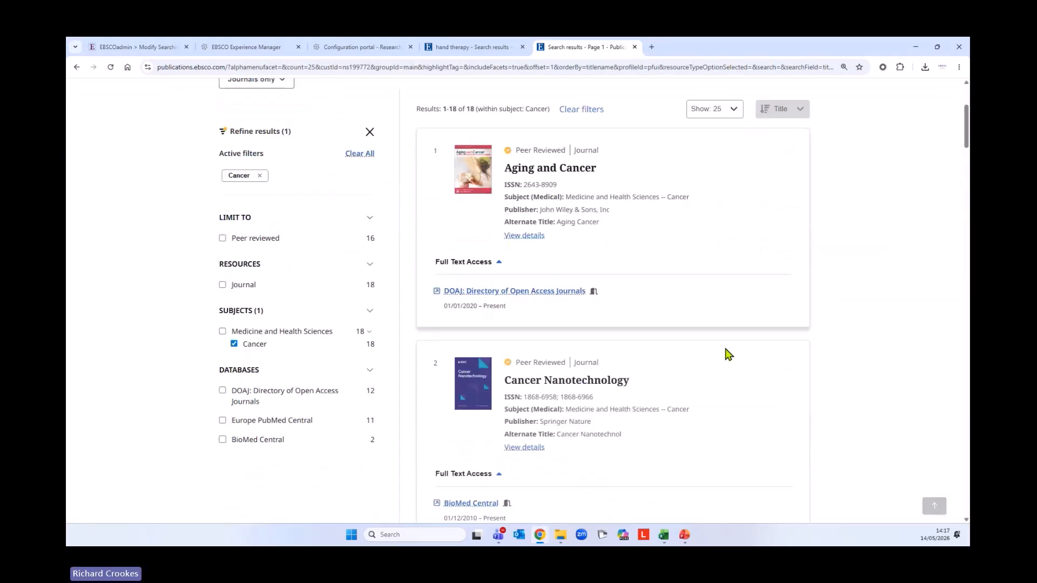
{"action": "scroll", "coordinate": [729, 355], "scroll_direction": "down", "scroll_amount": 7}
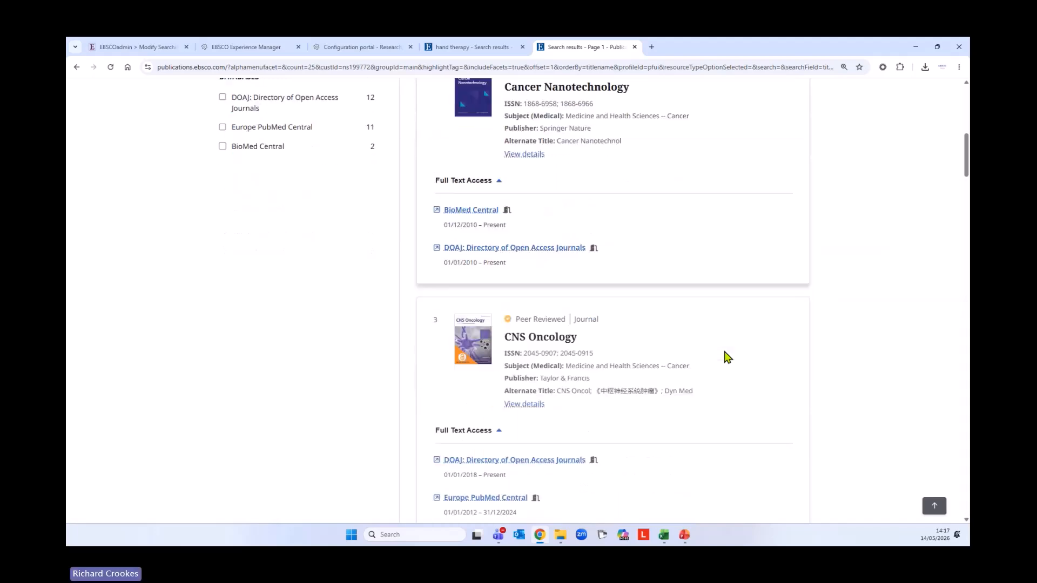
{"action": "scroll", "coordinate": [727, 357], "scroll_direction": "down", "scroll_amount": 3}
{"action": "scroll", "coordinate": [726, 358], "scroll_direction": "up", "scroll_amount": 8}
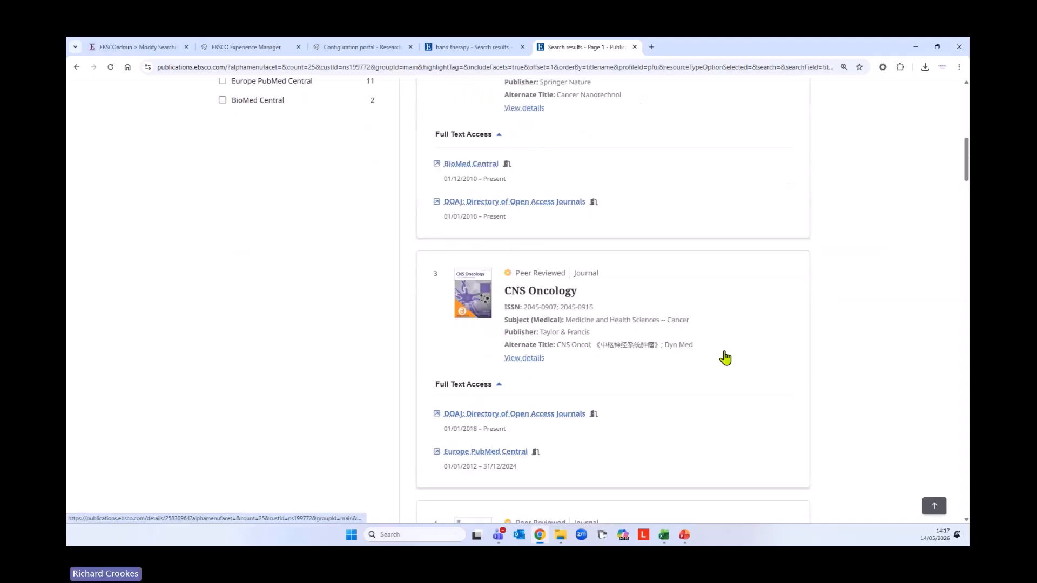
{"action": "scroll", "coordinate": [725, 358], "scroll_direction": "up", "scroll_amount": 4}
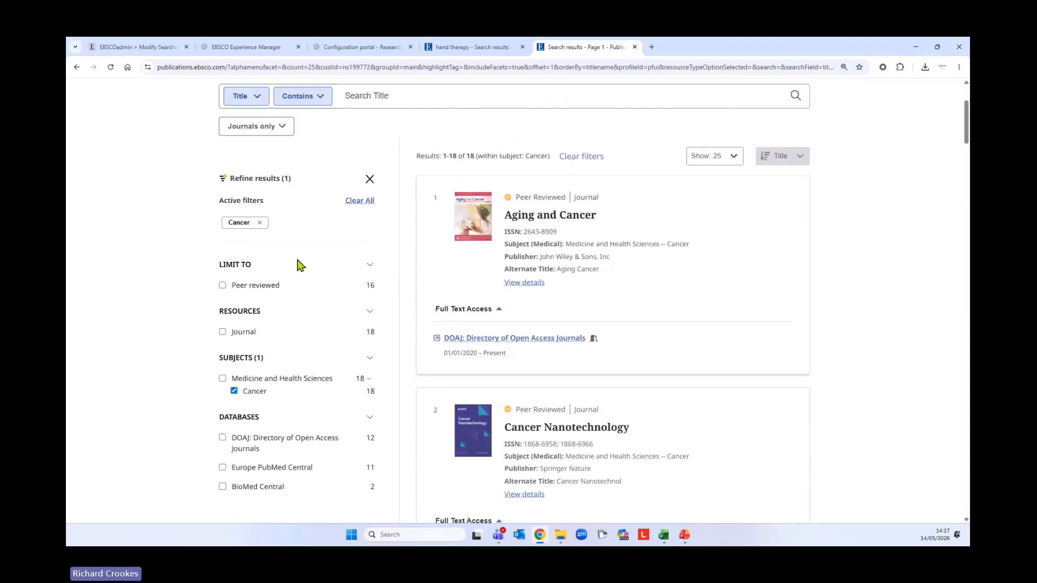
{"action": "scroll", "coordinate": [507, 427], "scroll_direction": "up", "scroll_amount": 3}
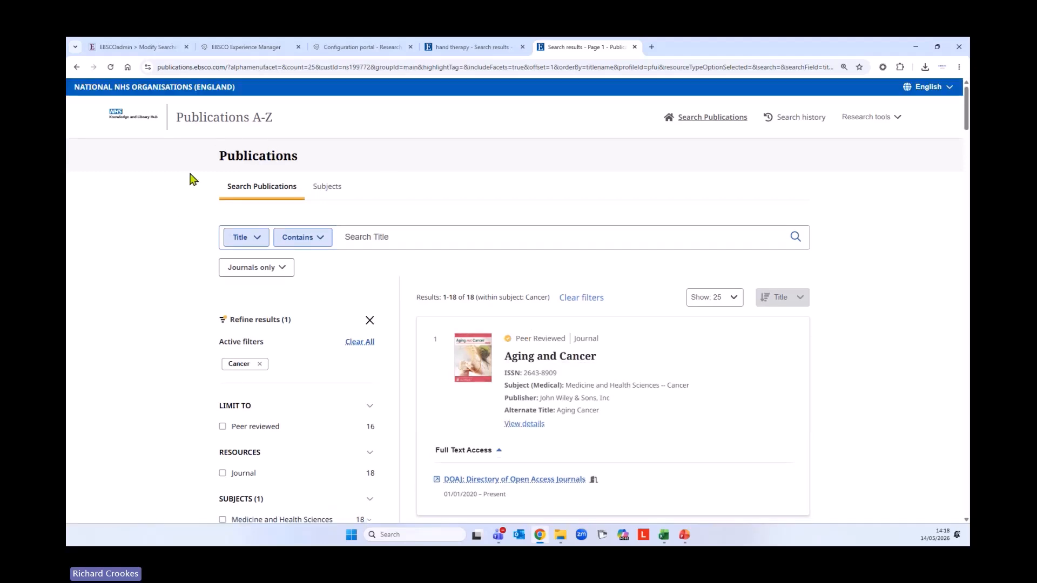
{"action": "left_click", "coordinate": [438, 49]}
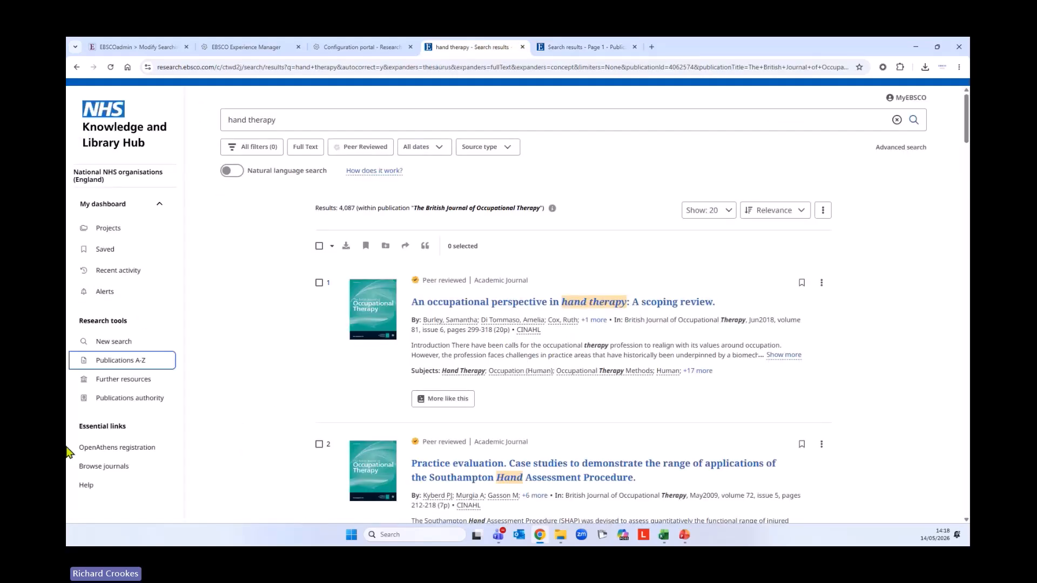
In BrowZine, open Addiction's current issue under Nursing and Allied Health, then return to hand therapy results
{"action": "left_click", "coordinate": [120, 468]}
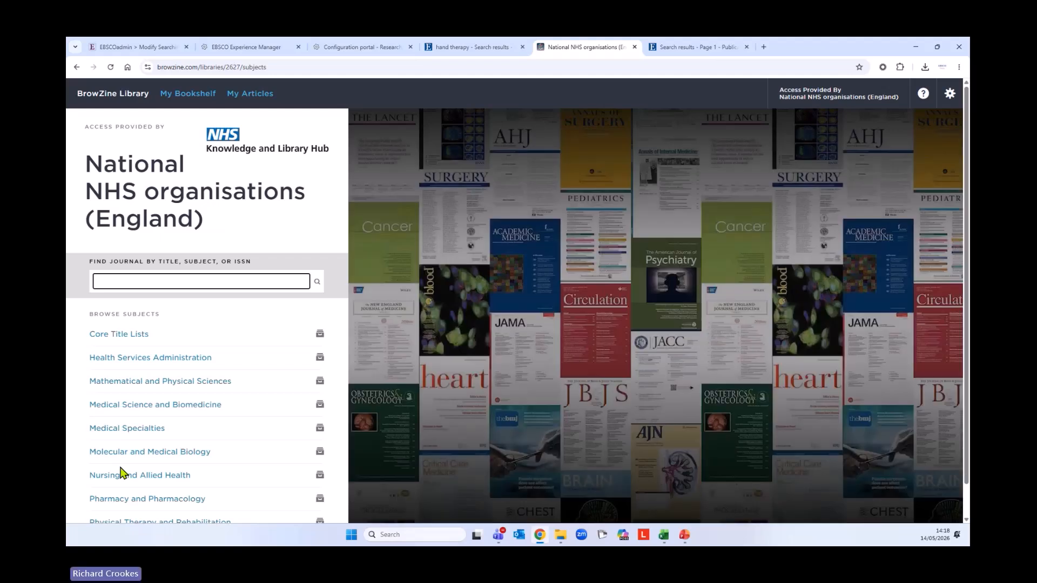
{"action": "scroll", "coordinate": [154, 383], "scroll_direction": "down", "scroll_amount": 1}
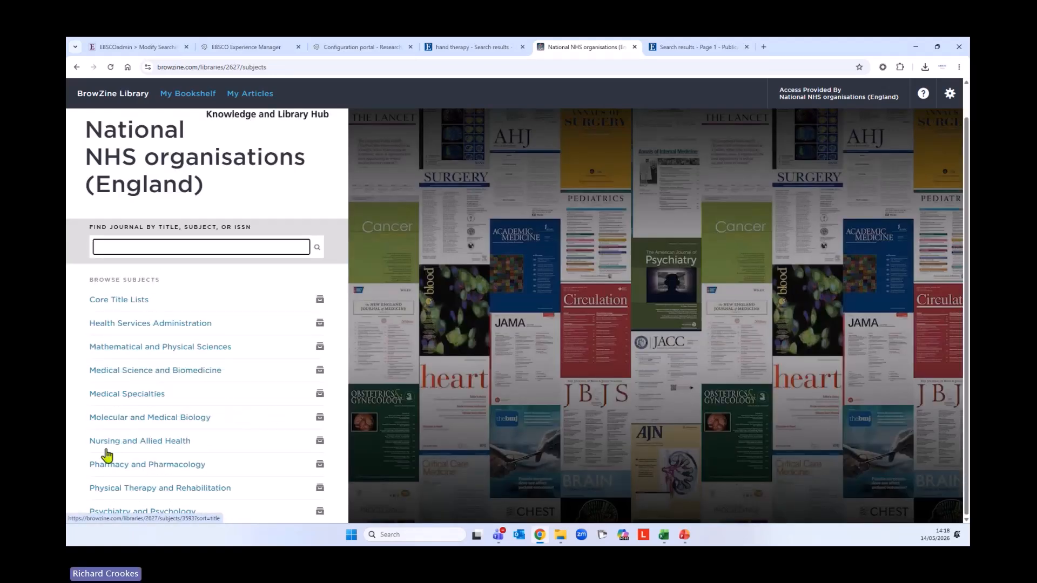
{"action": "left_click", "coordinate": [132, 446]}
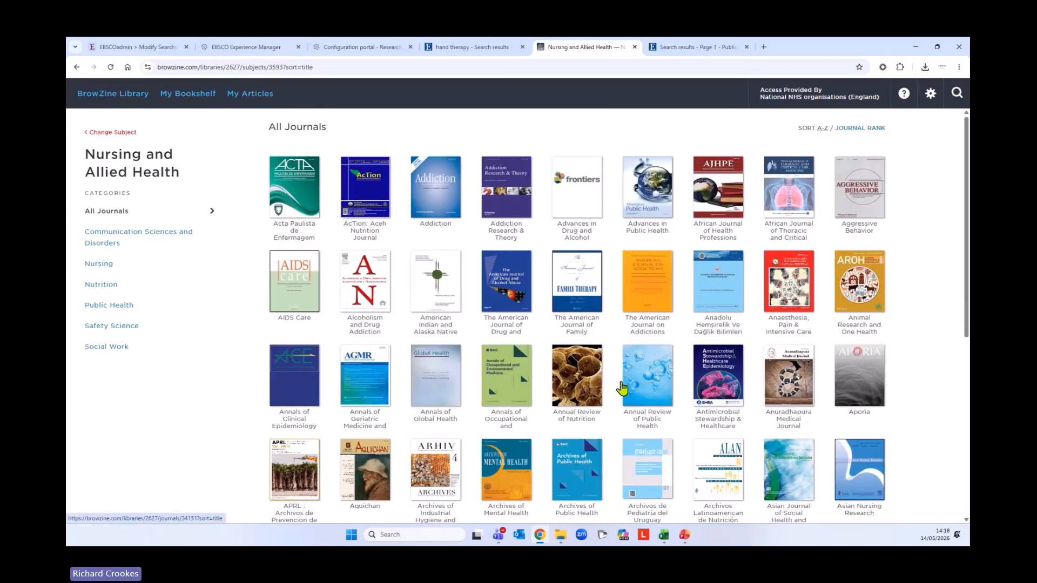
{"action": "scroll", "coordinate": [635, 382], "scroll_direction": "down", "scroll_amount": 2}
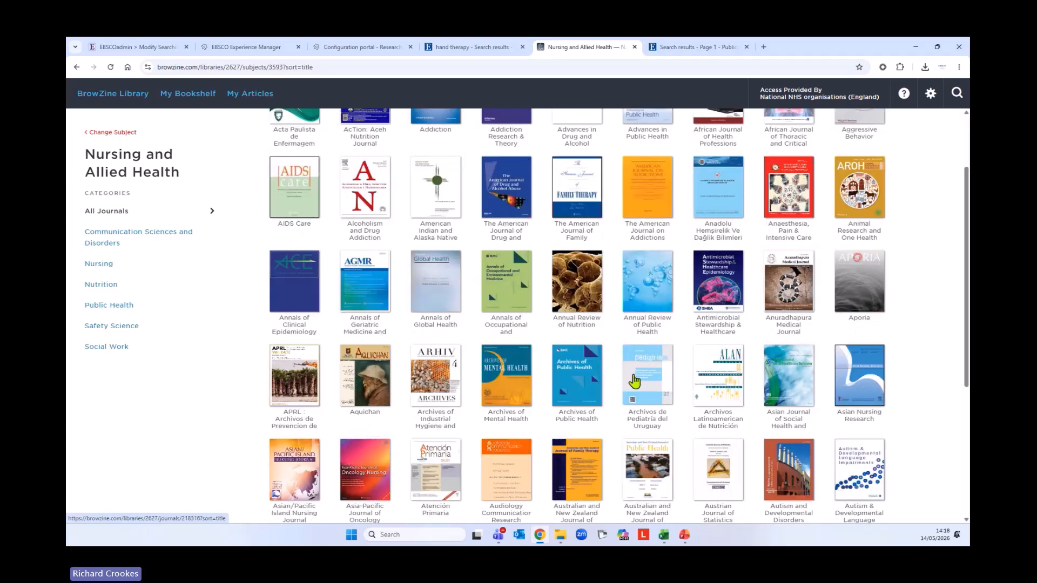
{"action": "scroll", "coordinate": [439, 198], "scroll_direction": "up", "scroll_amount": 2}
{"action": "left_click", "coordinate": [440, 199]}
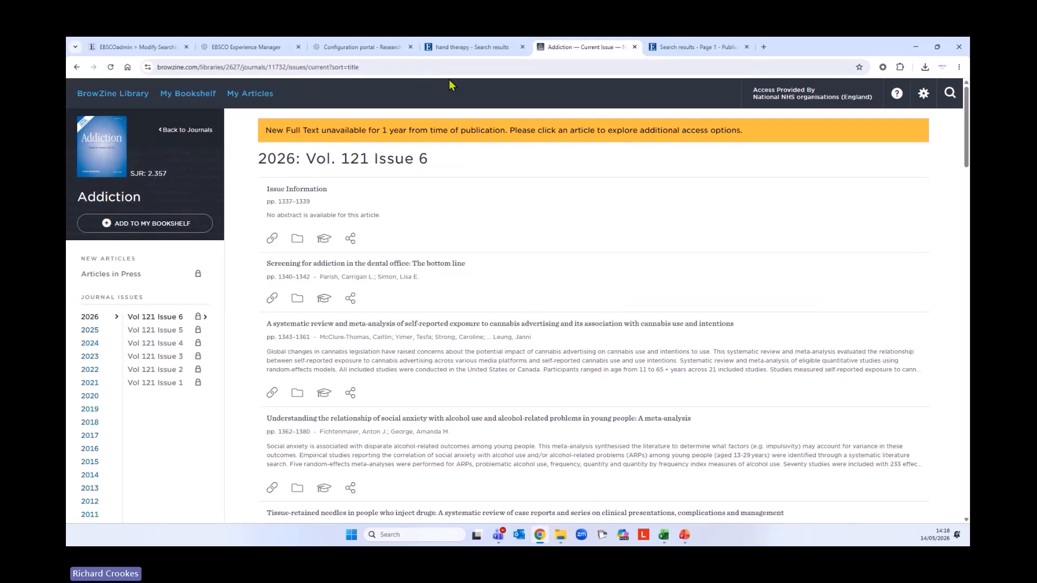
{"action": "left_click", "coordinate": [428, 53]}
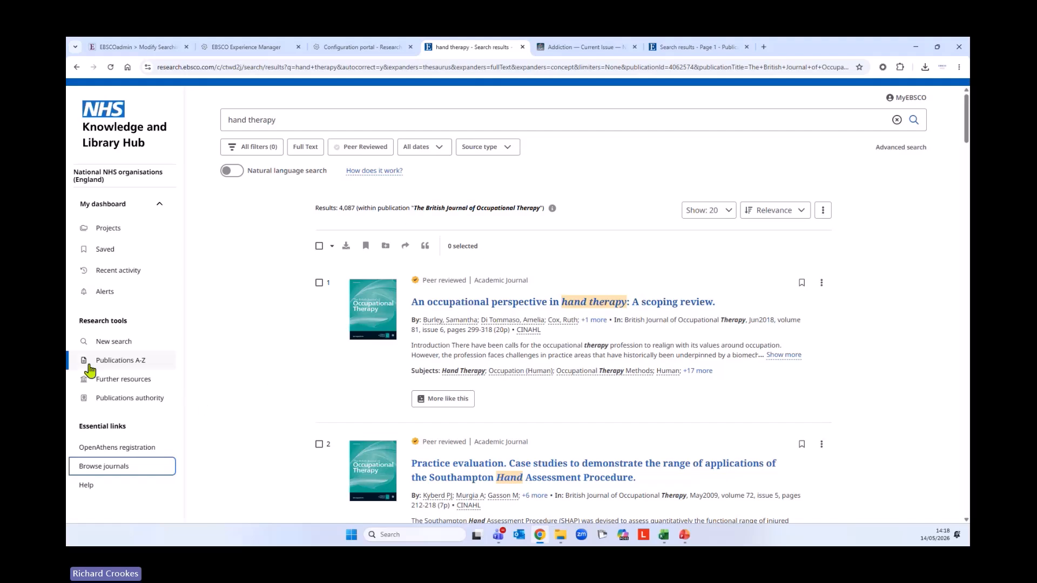
Start a new search for 'bowel cancer screening', replacing a mistyped colorectal query
{"action": "left_click", "coordinate": [110, 344]}
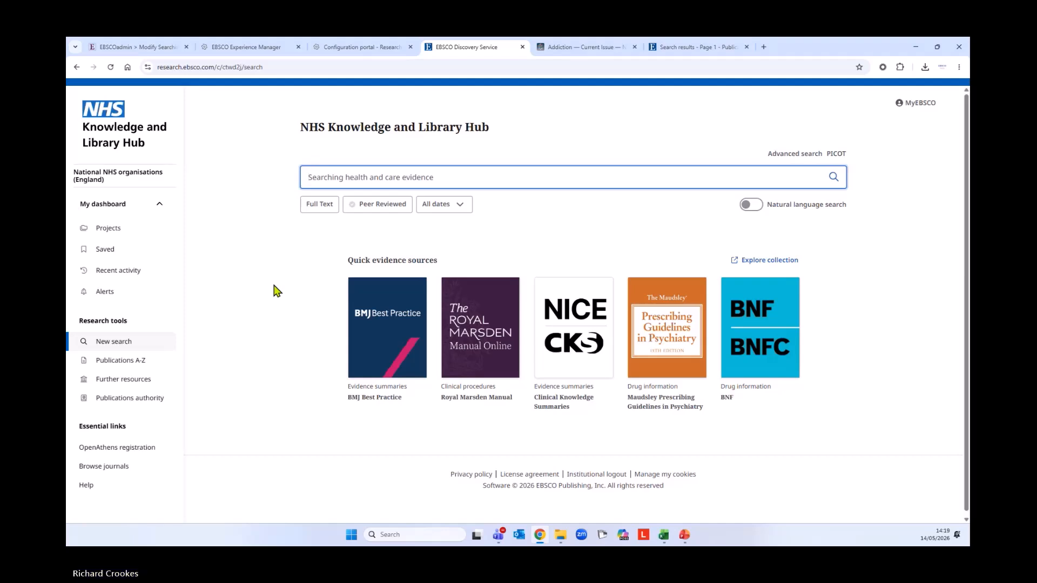
{"action": "type", "text": "o"}
{"action": "key", "text": "BackSpace"}
{"action": "type", "text": "ol"}
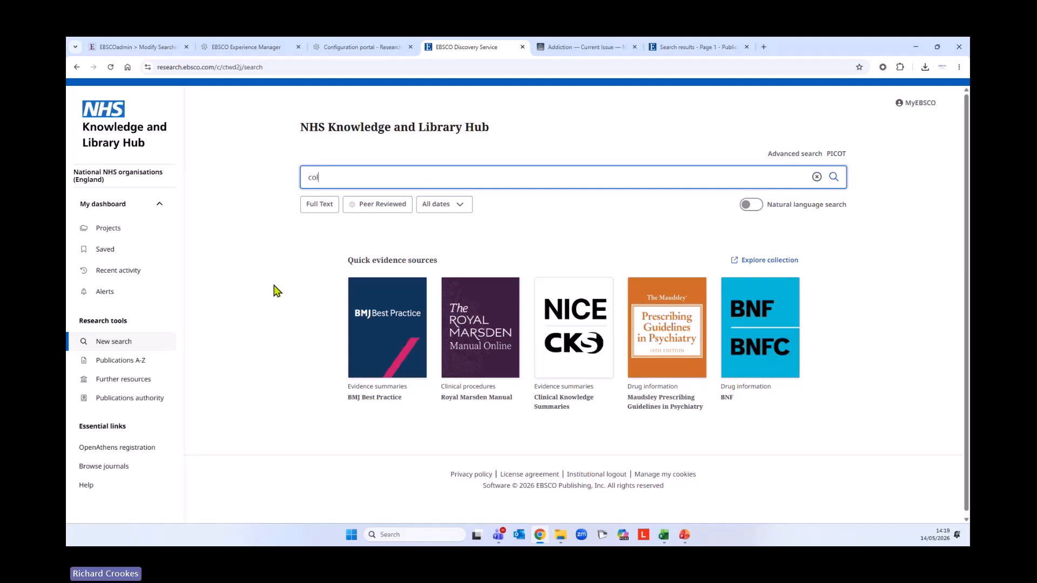
{"action": "type", "text": "orect"}
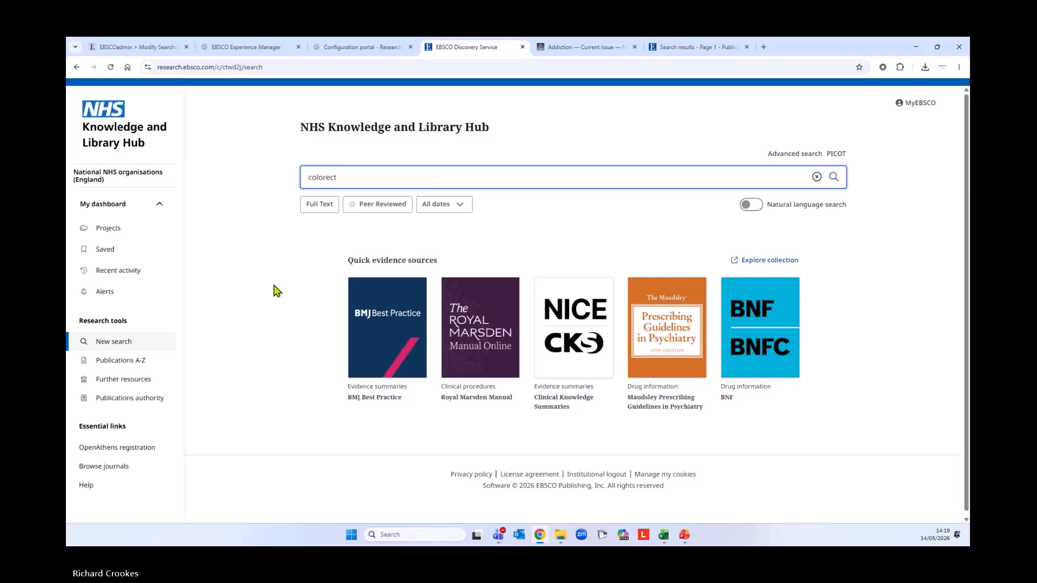
{"action": "type", "text": "an"}
{"action": "type", "text": " a"}
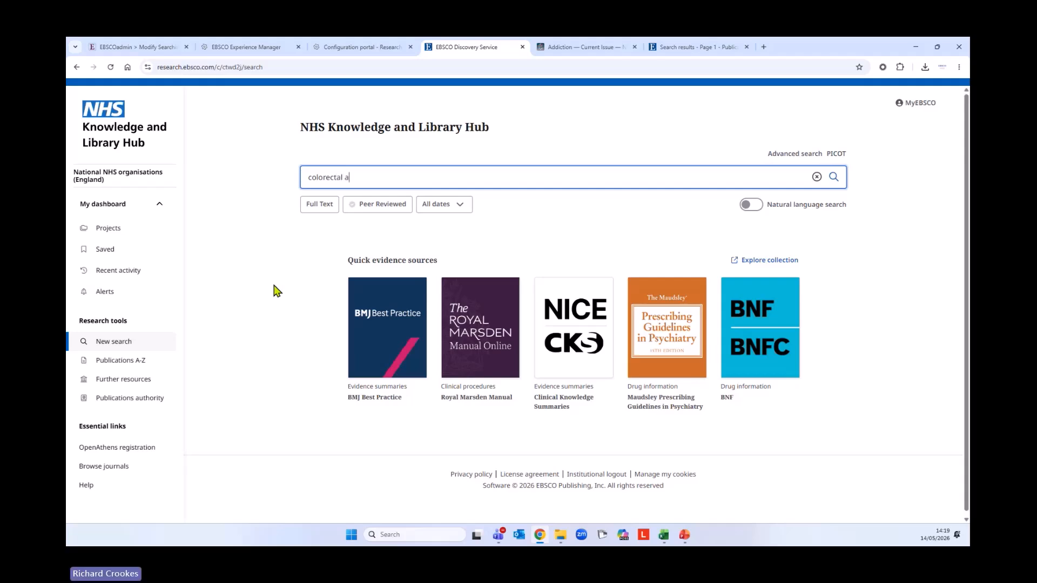
{"action": "key", "text": "BackSpace"}
{"action": "key", "text": "BackSpace"}
{"action": "key", "text": "BackSpace"}
{"action": "key", "text": "BackSpace"}
{"action": "key", "text": "BackSpace"}
{"action": "key", "text": "BackSpace"}
{"action": "key", "text": "BackSpace"}
{"action": "key", "text": "BackSpace"}
{"action": "key", "text": "BackSpace"}
{"action": "key", "text": "BackSpace"}
{"action": "type", "text": "bowel cancer screening"}
{"action": "key", "text": "Return"}
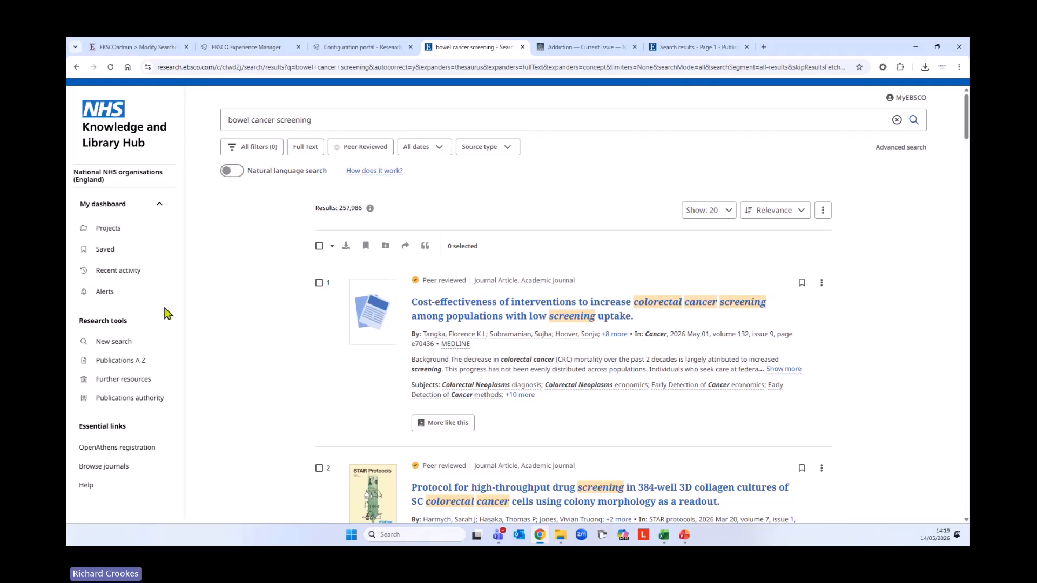
{"action": "left_click", "coordinate": [254, 149]}
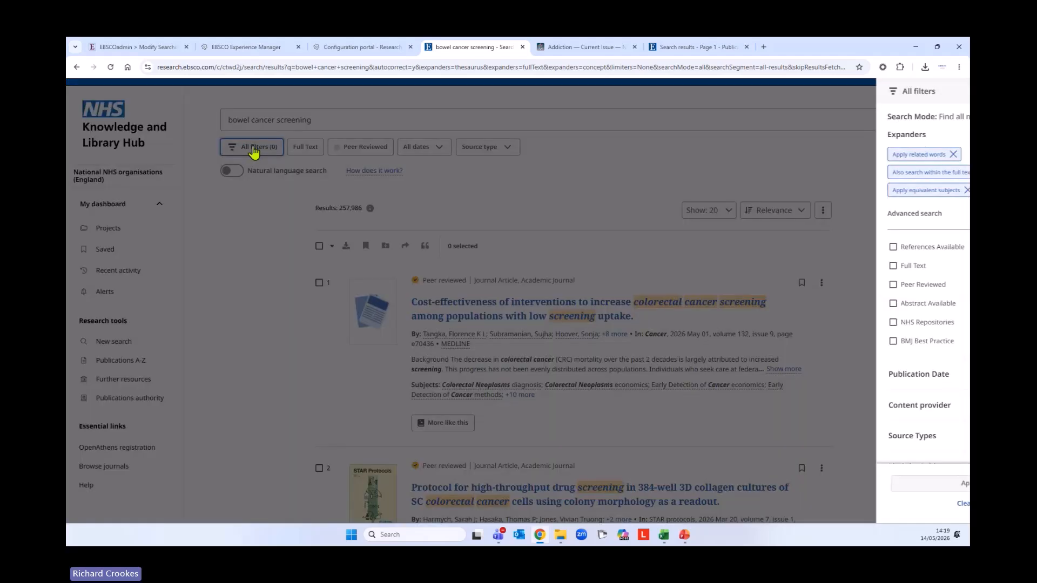
{"action": "scroll", "coordinate": [910, 358], "scroll_direction": "down", "scroll_amount": 3}
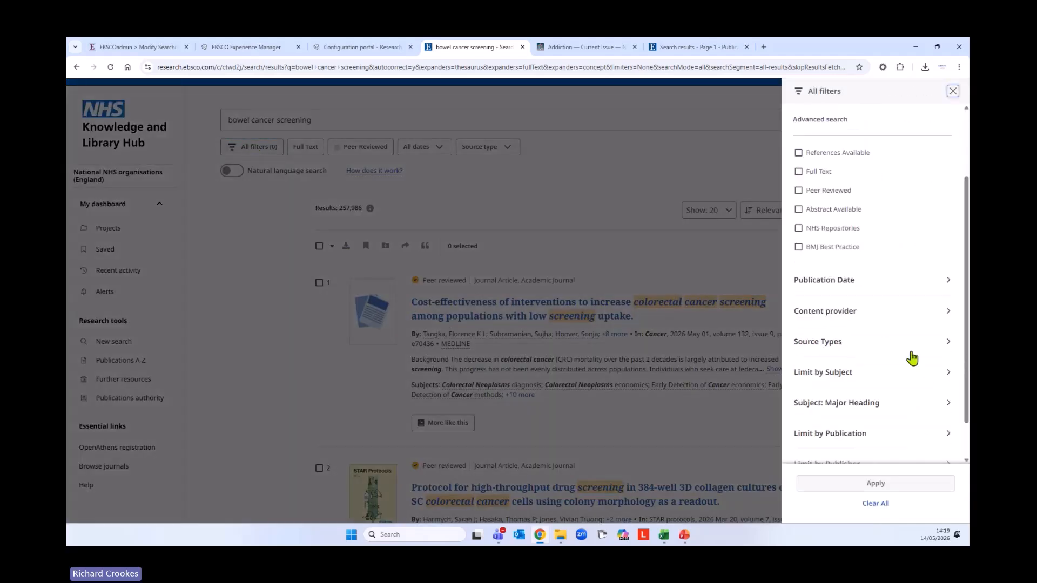
{"action": "left_click", "coordinate": [946, 316]}
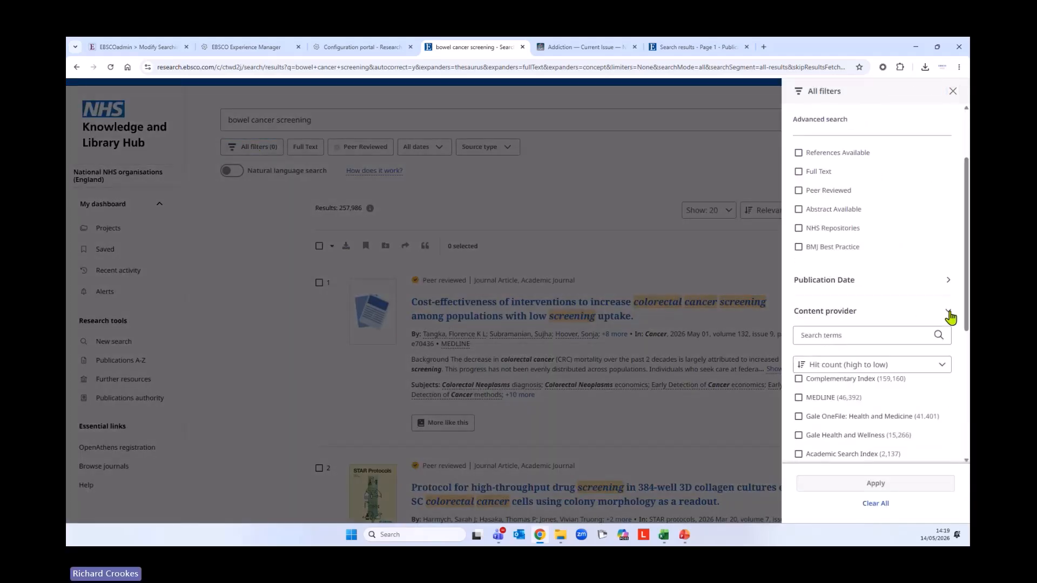
{"action": "scroll", "coordinate": [922, 335], "scroll_direction": "down", "scroll_amount": 2}
{"action": "scroll", "coordinate": [922, 322], "scroll_direction": "down", "scroll_amount": 3}
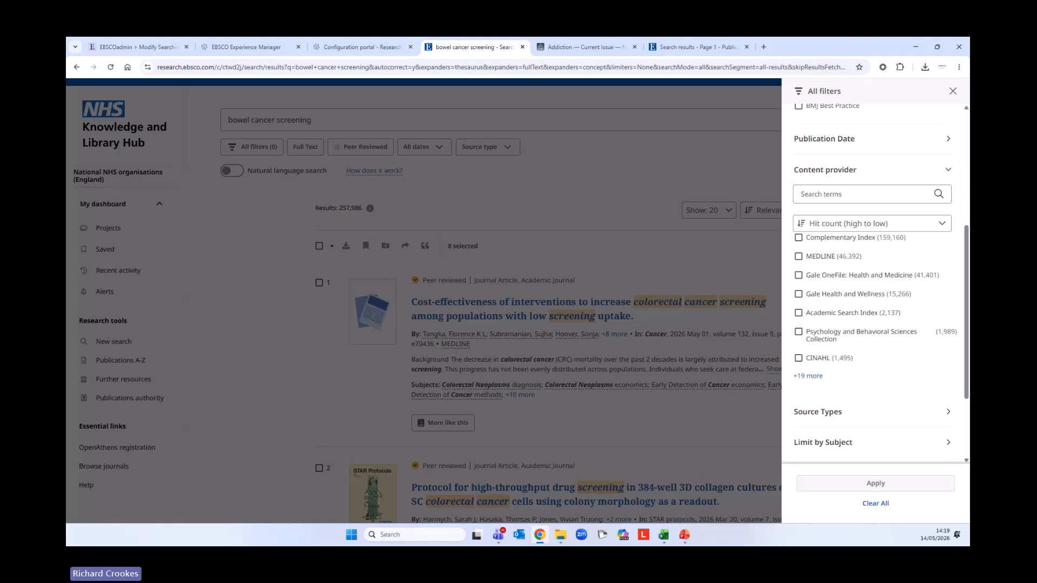
{"action": "left_click", "coordinate": [808, 376]}
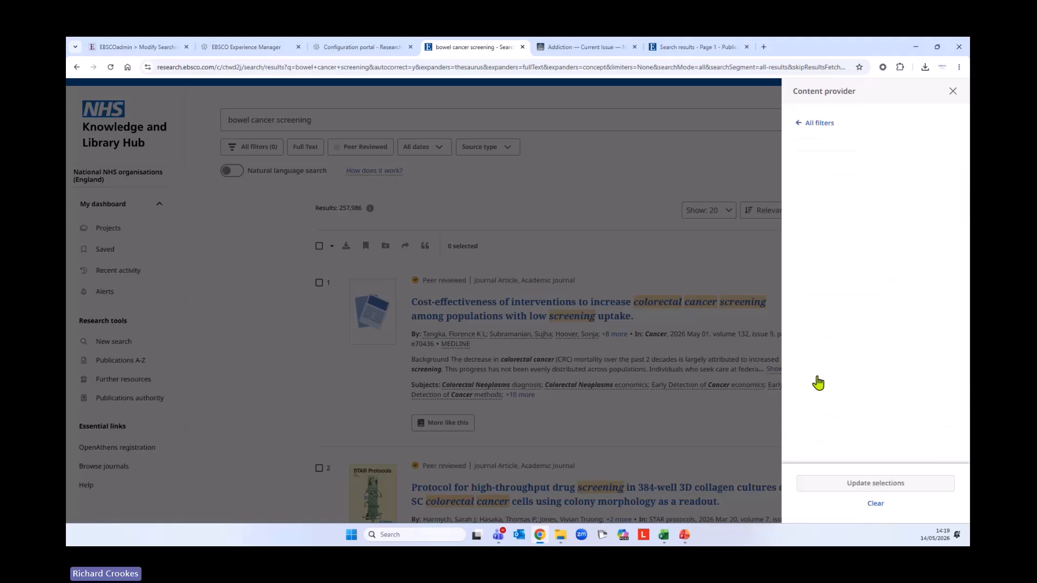
{"action": "scroll", "coordinate": [912, 324], "scroll_direction": "down", "scroll_amount": 2}
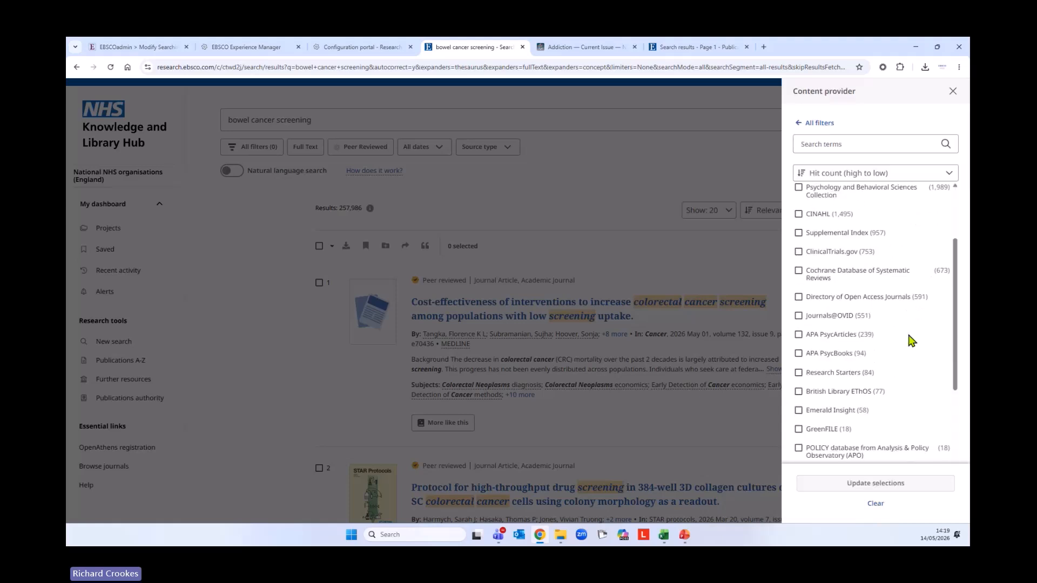
{"action": "scroll", "coordinate": [910, 340], "scroll_direction": "up", "scroll_amount": 2}
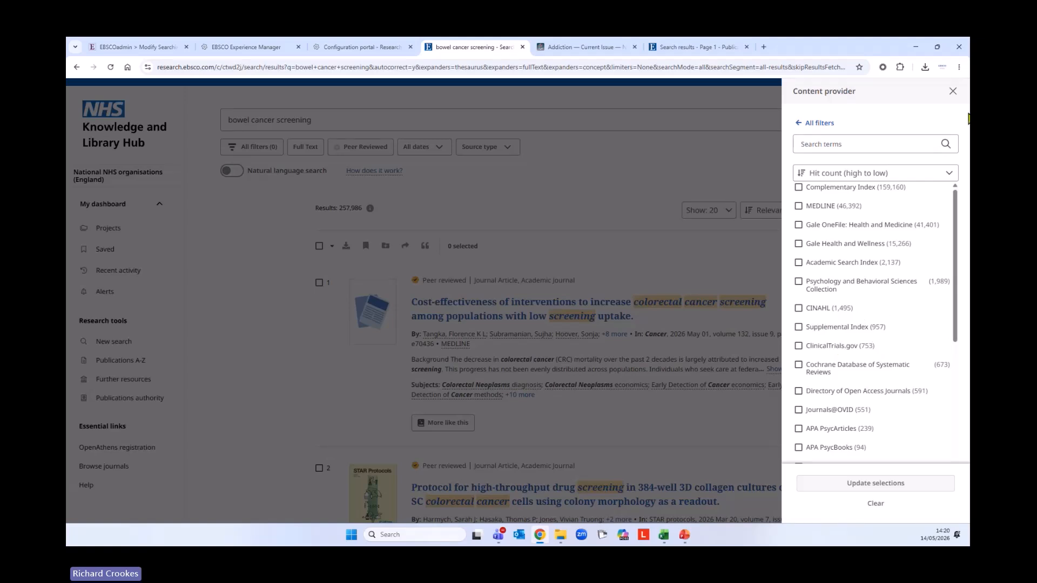
{"action": "left_click", "coordinate": [954, 92]}
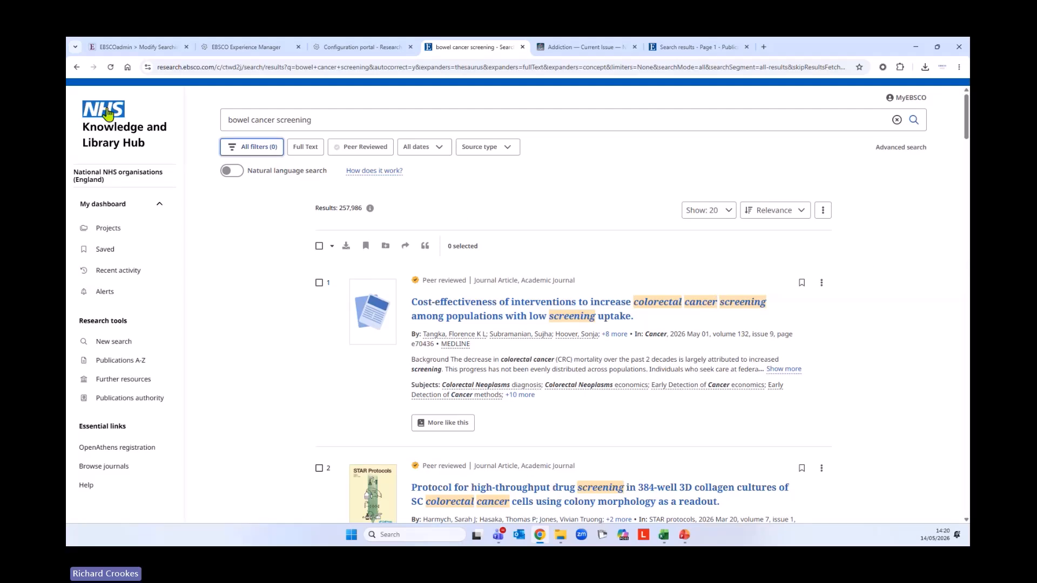
In the EBSCOadmin tab, choose the 'aEBSCO Discovery Service (eds) - eds' profile
{"action": "left_click", "coordinate": [147, 52]}
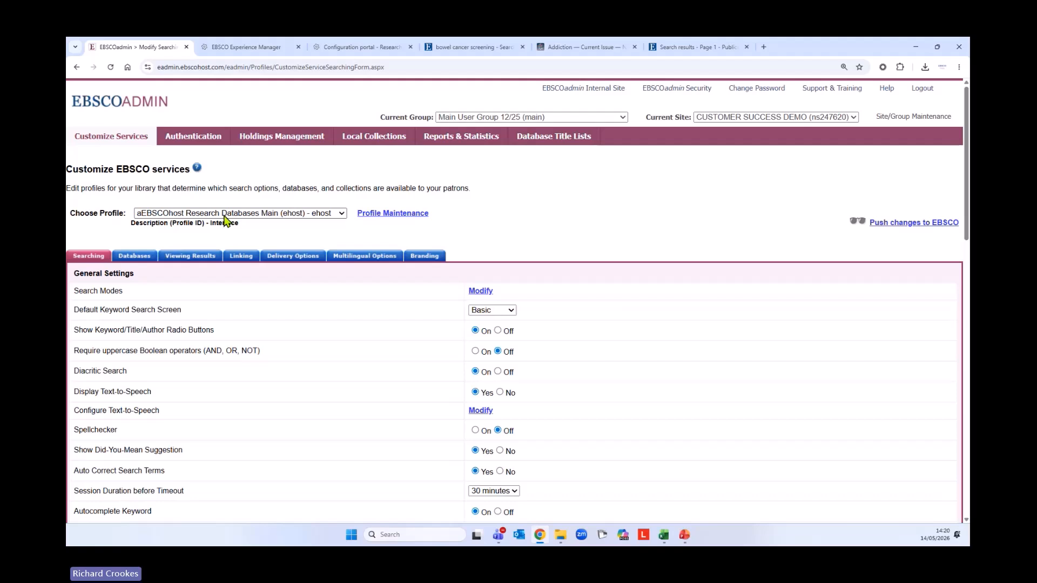
{"action": "left_click", "coordinate": [340, 215]}
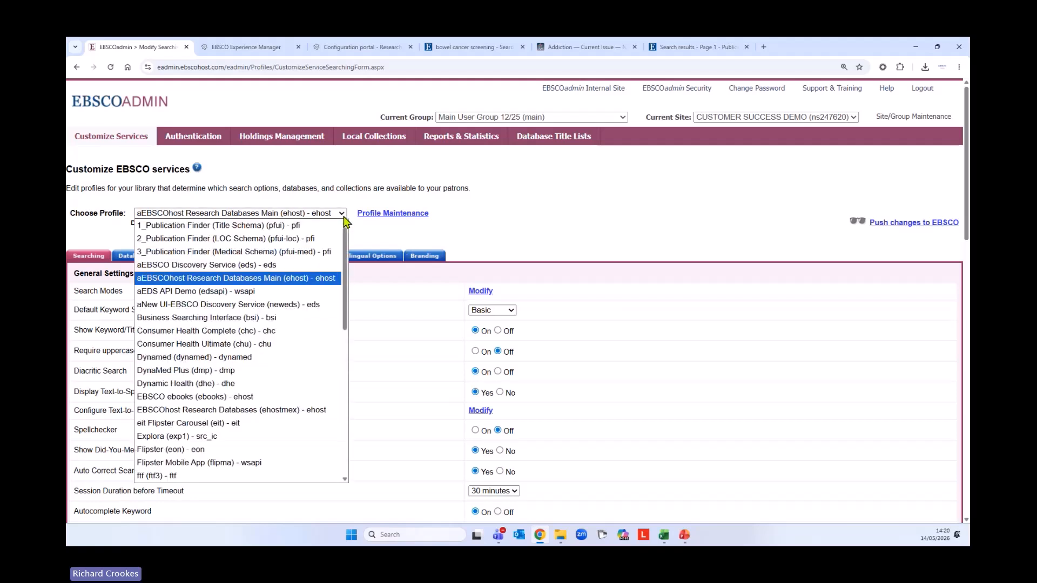
{"action": "left_click", "coordinate": [247, 265]}
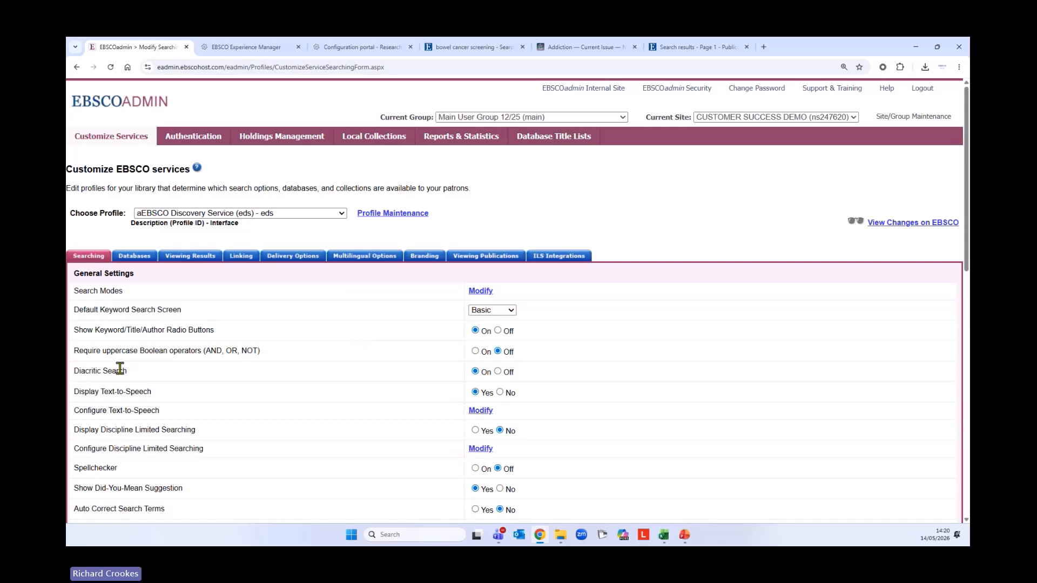
On the Databases tab, set CINAHL Complete (ccm) to Off and submit
{"action": "left_click", "coordinate": [143, 257]}
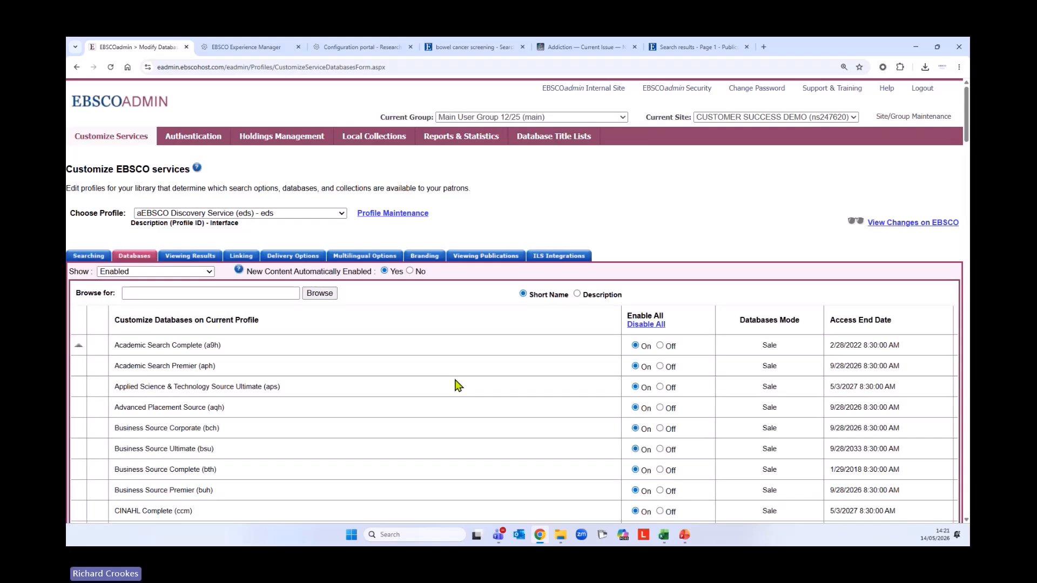
{"action": "scroll", "coordinate": [398, 358], "scroll_direction": "down", "scroll_amount": 8}
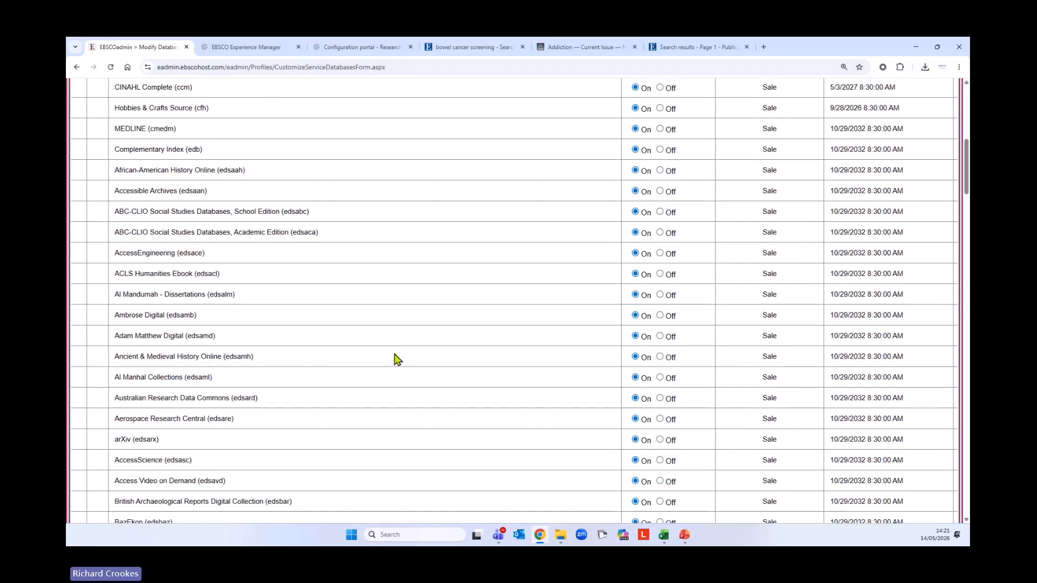
{"action": "scroll", "coordinate": [398, 359], "scroll_direction": "down", "scroll_amount": 3}
{"action": "scroll", "coordinate": [408, 382], "scroll_direction": "up", "scroll_amount": 5}
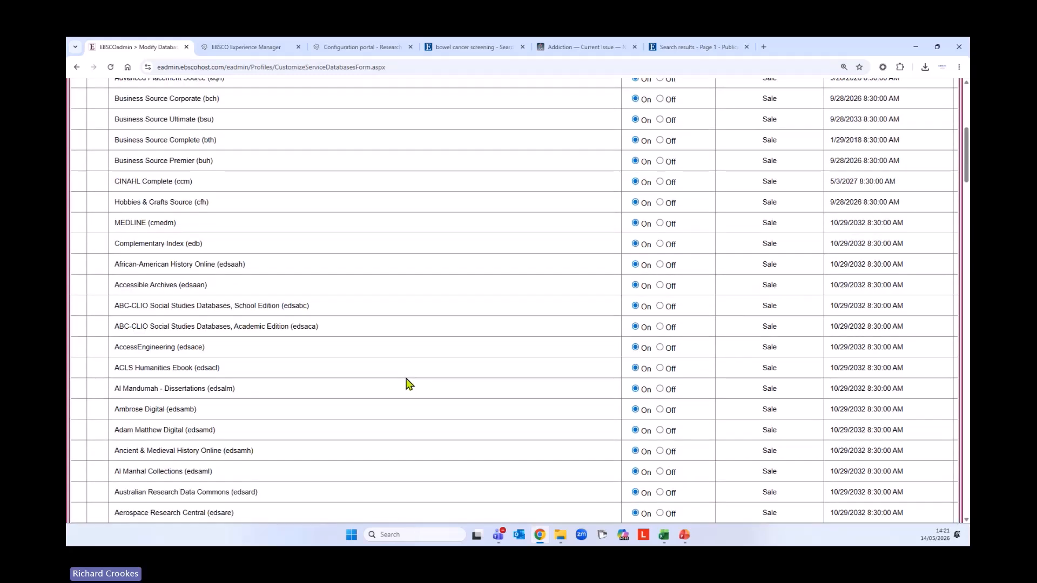
{"action": "scroll", "coordinate": [409, 383], "scroll_direction": "up", "scroll_amount": 4}
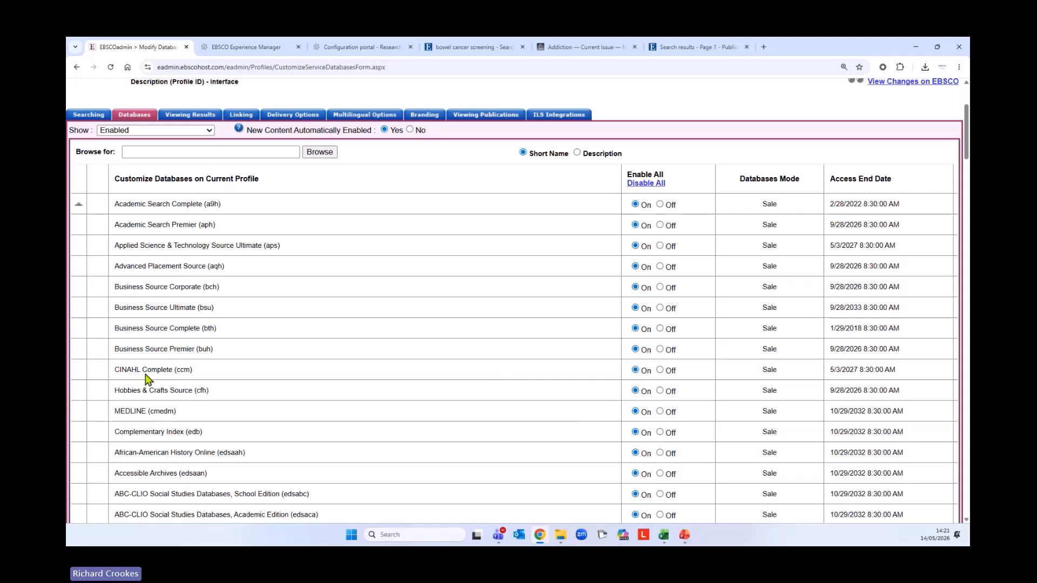
{"action": "scroll", "coordinate": [340, 342], "scroll_direction": "up", "scroll_amount": 3}
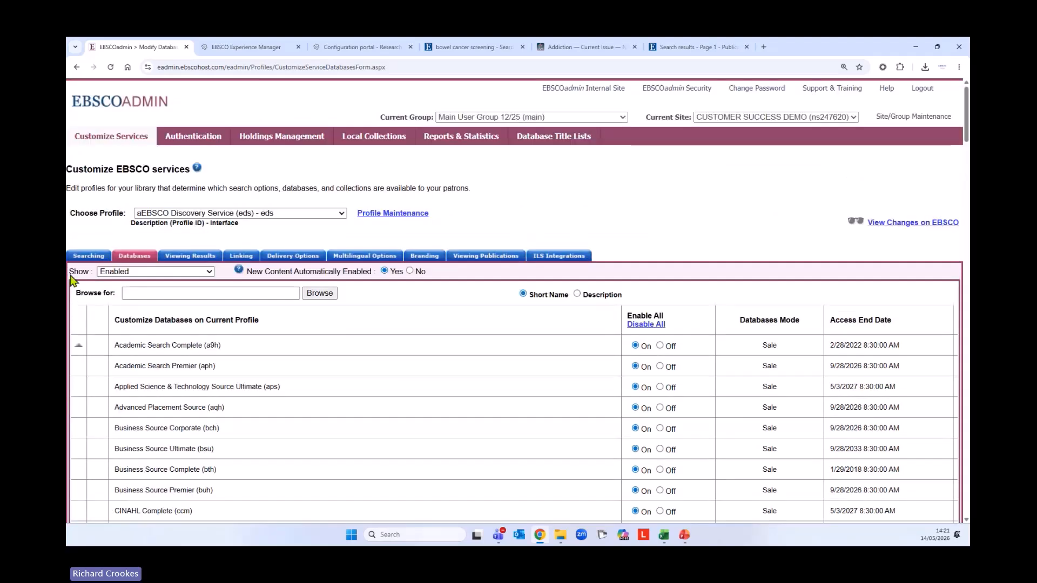
{"action": "scroll", "coordinate": [203, 431], "scroll_direction": "down", "scroll_amount": 2}
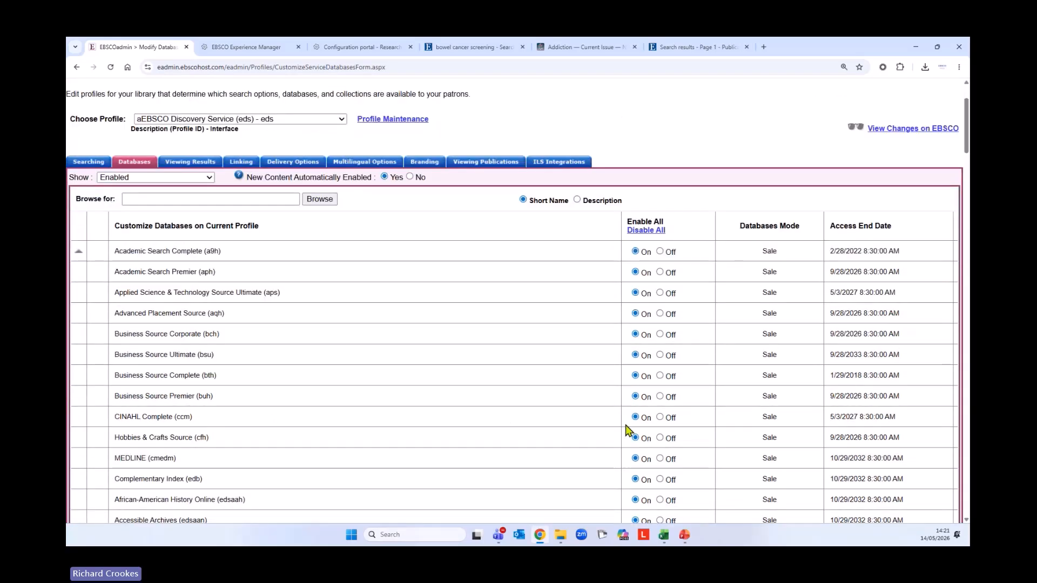
{"action": "left_click", "coordinate": [661, 419]}
{"action": "scroll", "coordinate": [376, 442], "scroll_direction": "down", "scroll_amount": 9}
{"action": "scroll", "coordinate": [371, 451], "scroll_direction": "down", "scroll_amount": 20}
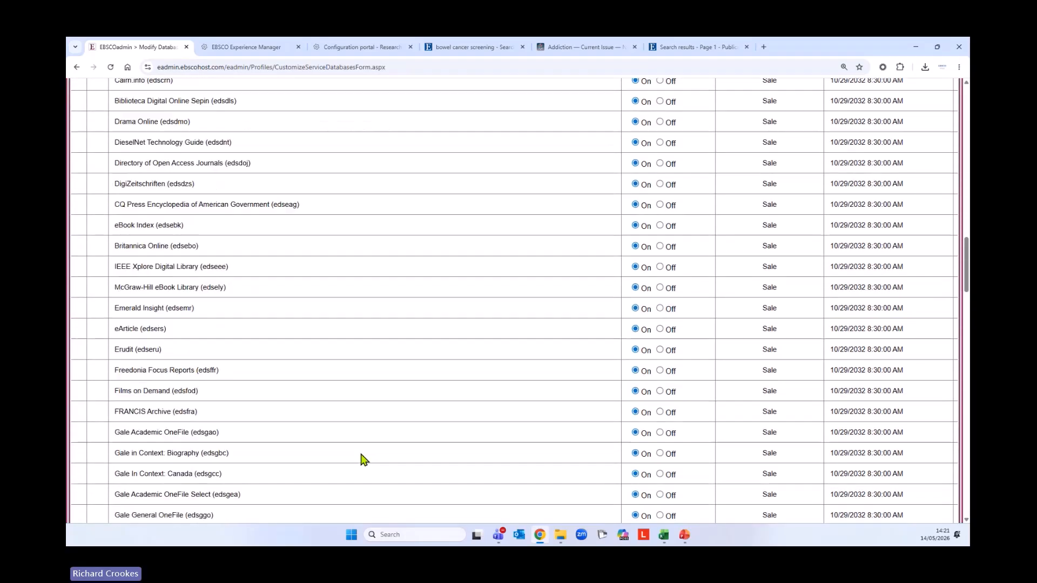
{"action": "scroll", "coordinate": [351, 468], "scroll_direction": "down", "scroll_amount": 20}
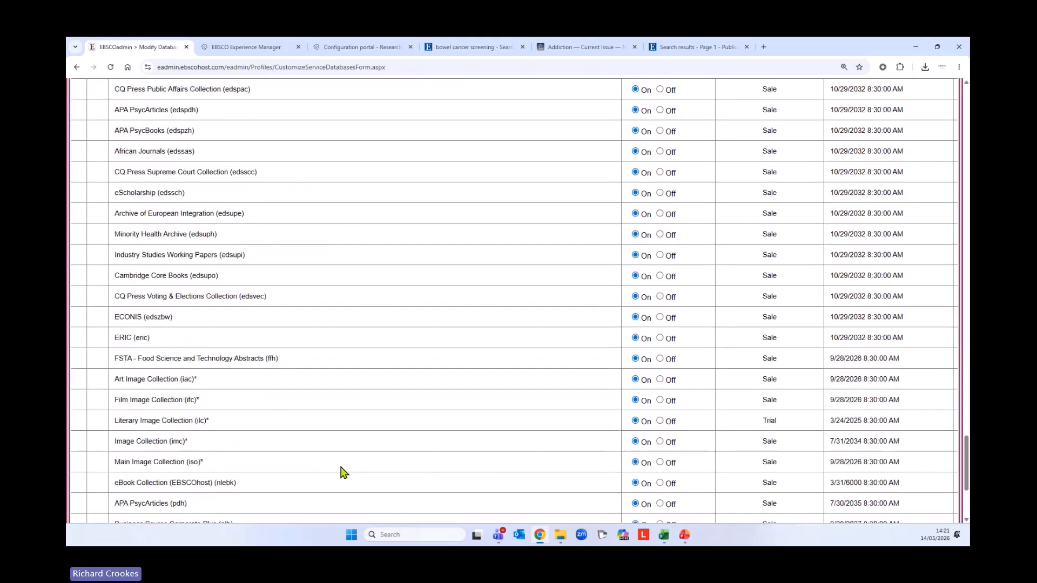
{"action": "left_click", "coordinate": [90, 441]}
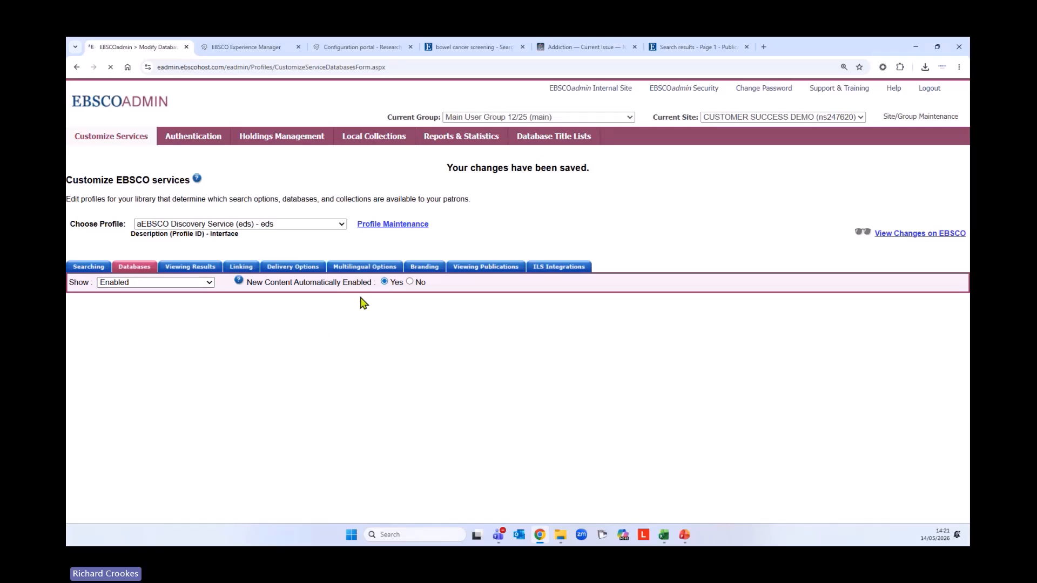
Look up 'CINAHL Ultimate' by description among the disabled databases
{"action": "left_click", "coordinate": [215, 286]}
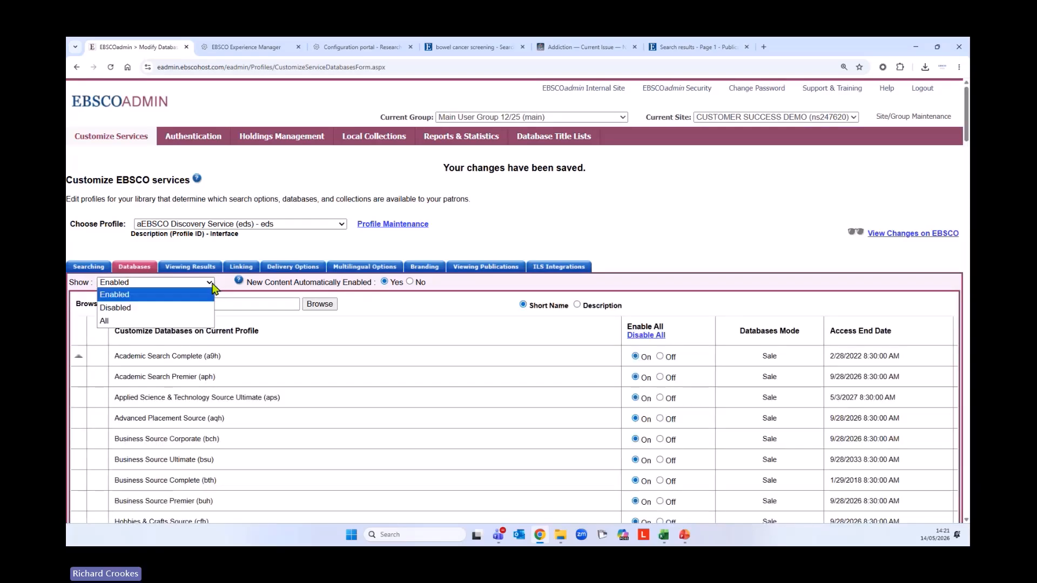
{"action": "left_click", "coordinate": [114, 307]}
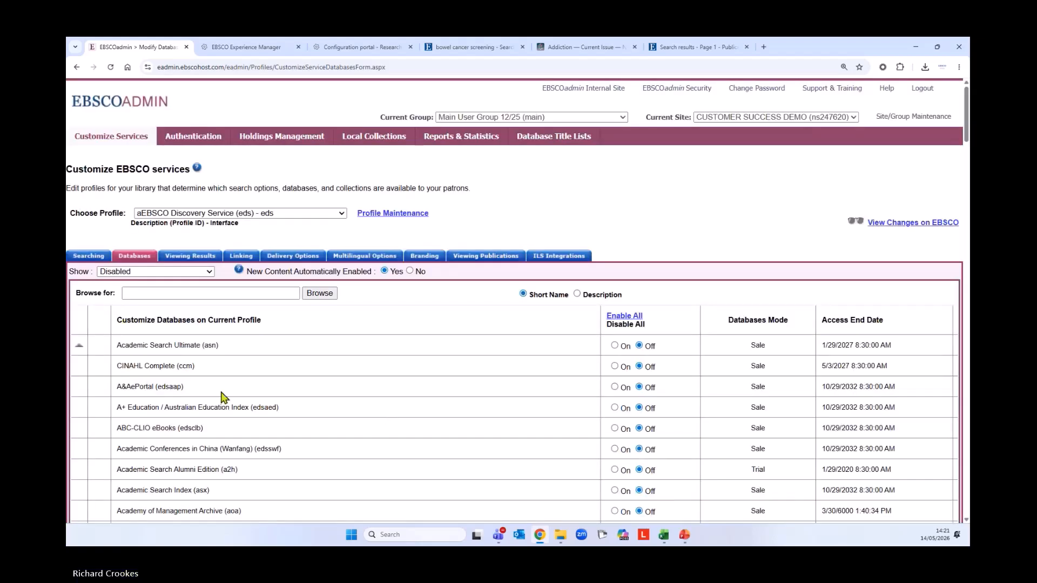
{"action": "left_click", "coordinate": [577, 294]}
{"action": "left_click", "coordinate": [273, 293]}
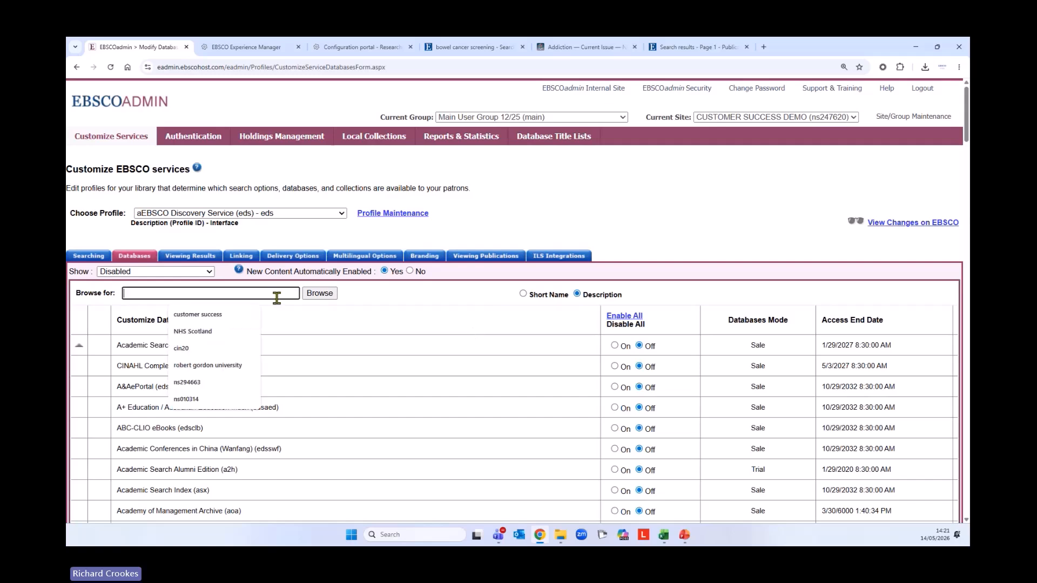
{"action": "type", "text": "CINAHL Ultimate"}
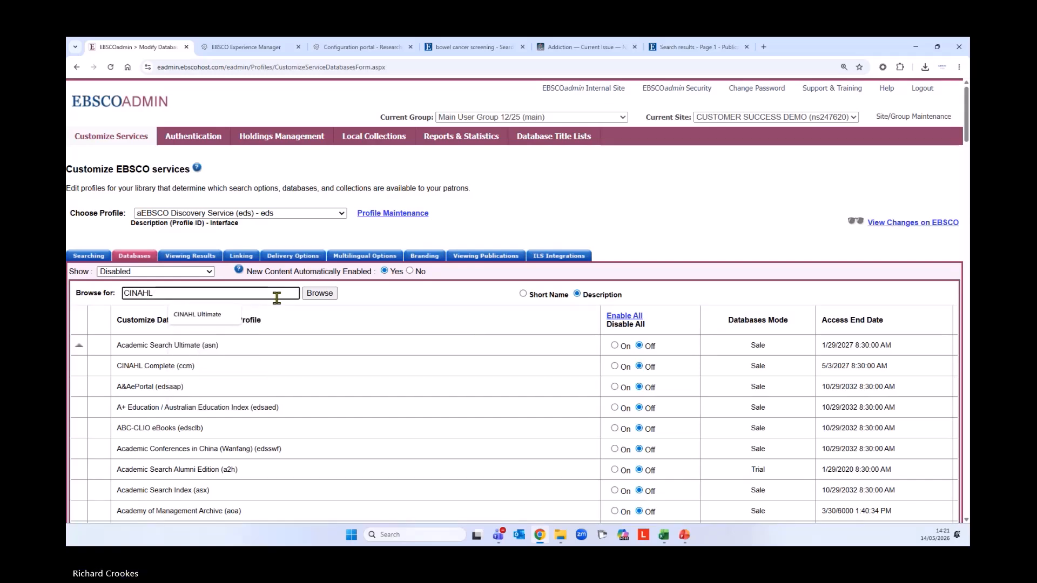
{"action": "left_click", "coordinate": [212, 318]}
{"action": "left_click", "coordinate": [322, 295]}
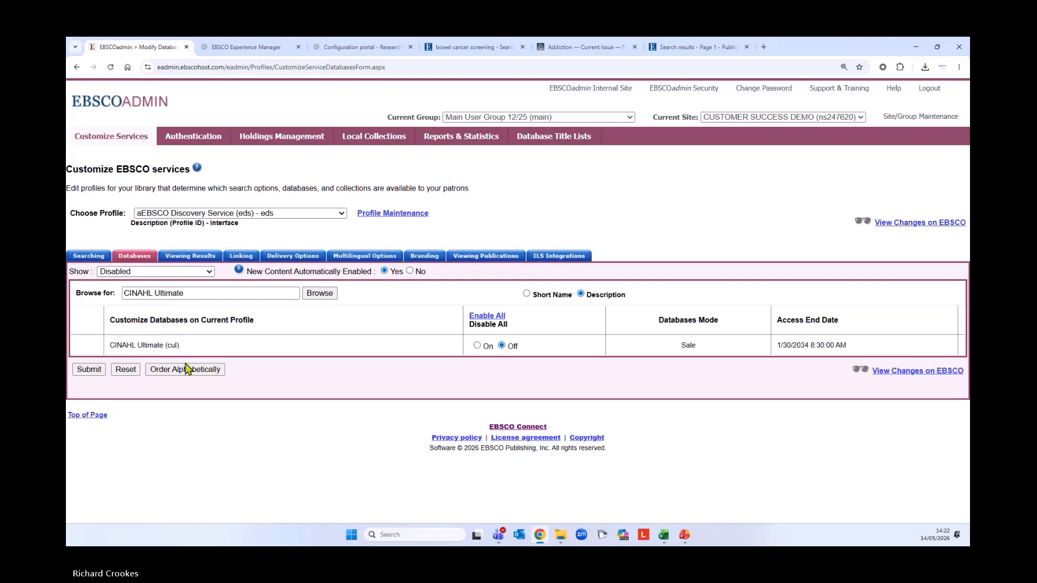
Set CINAHL Ultimate to On, submit, and show Enabled databases
{"action": "left_click", "coordinate": [476, 346]}
{"action": "left_click", "coordinate": [92, 371]}
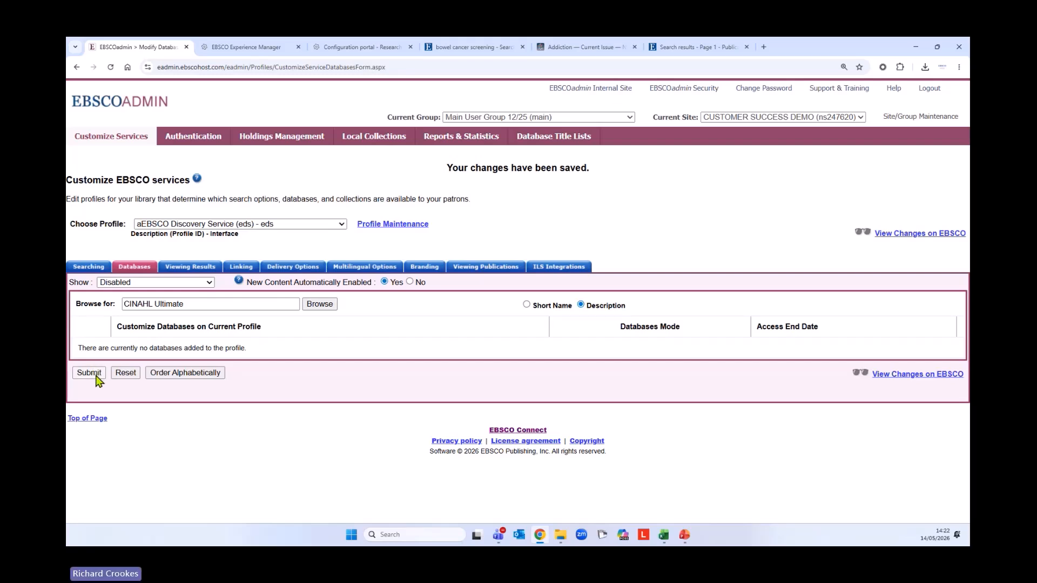
{"action": "left_click", "coordinate": [97, 377]}
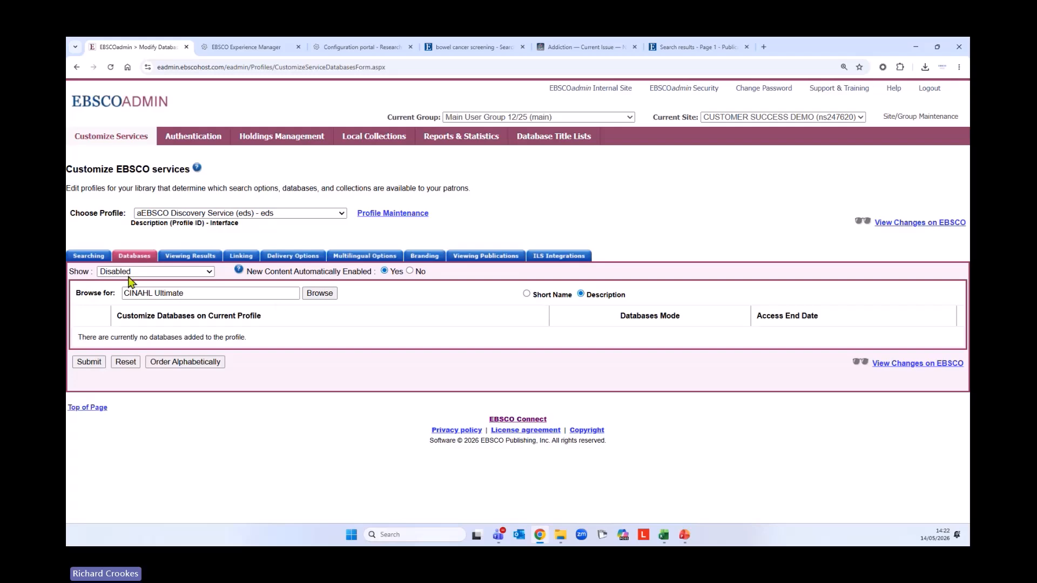
{"action": "left_click", "coordinate": [201, 273]}
{"action": "left_click", "coordinate": [137, 282]}
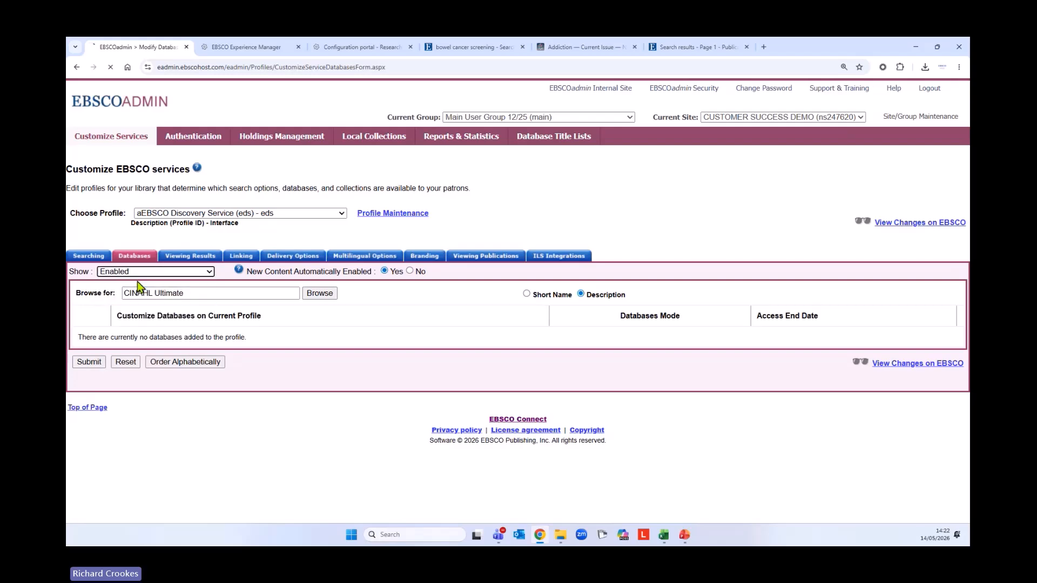
Highlight CINAHL Ultimate (cul) and MEDLINE in the enabled list, then open the Searching settings
{"action": "scroll", "coordinate": [301, 363], "scroll_direction": "down", "scroll_amount": 4}
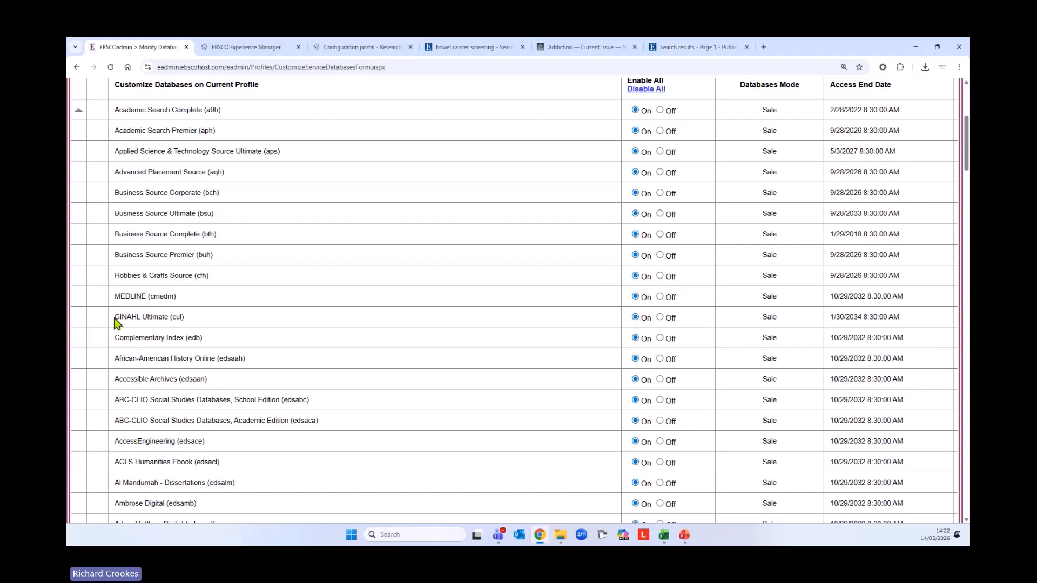
{"action": "left_click_drag", "start_coordinate": [115, 320], "coordinate": [183, 320]}
{"action": "left_click_drag", "start_coordinate": [117, 300], "coordinate": [185, 303]}
{"action": "scroll", "coordinate": [431, 341], "scroll_direction": "down", "scroll_amount": 5}
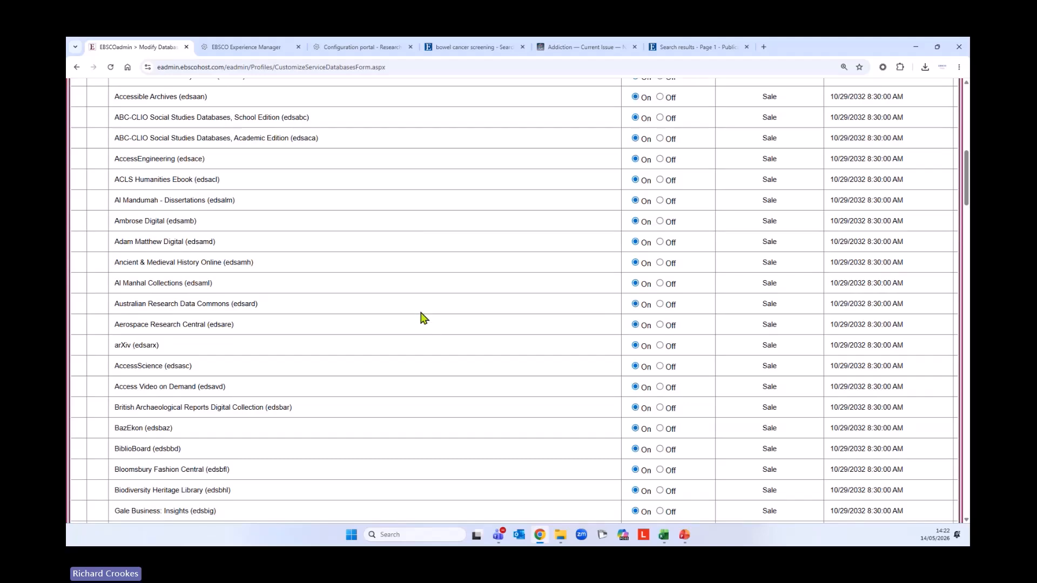
{"action": "scroll", "coordinate": [440, 335], "scroll_direction": "up", "scroll_amount": 4}
{"action": "scroll", "coordinate": [443, 336], "scroll_direction": "up", "scroll_amount": 5}
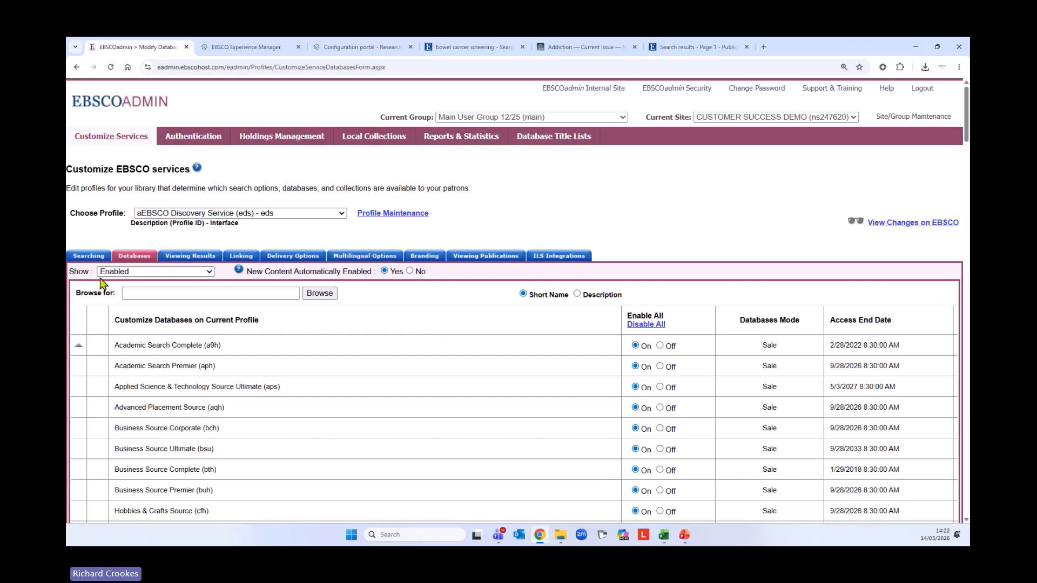
{"action": "left_click", "coordinate": [82, 259]}
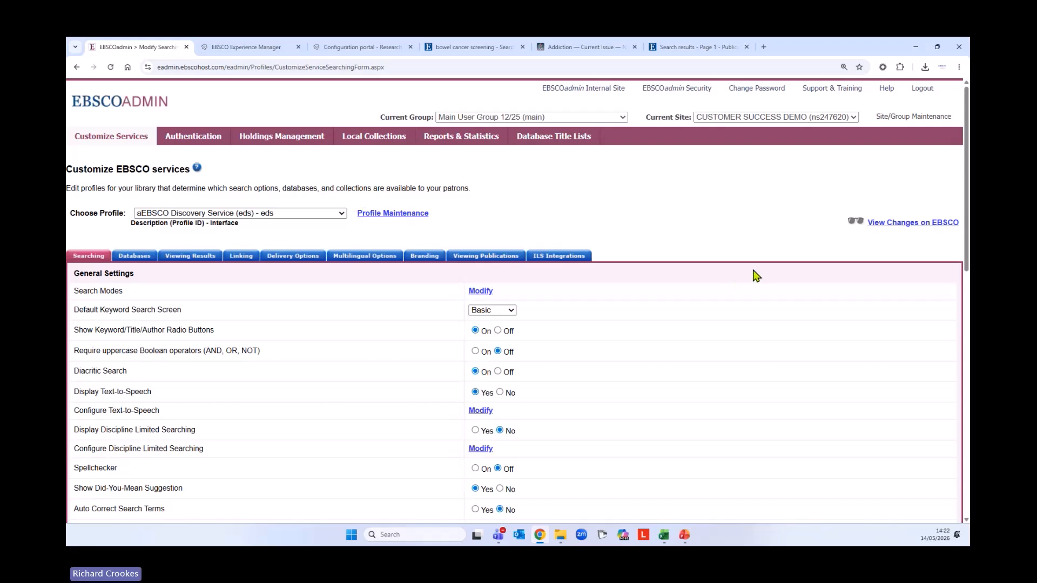
Open EBSCOadmin Security and display one administrator's role permissions
{"action": "left_click", "coordinate": [679, 90]}
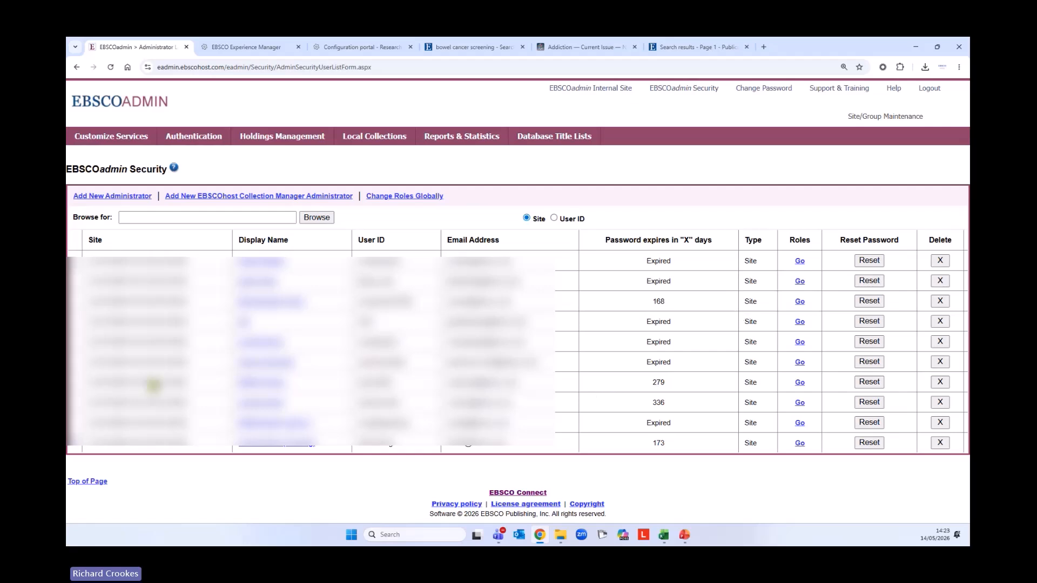
{"action": "left_click", "coordinate": [799, 383]}
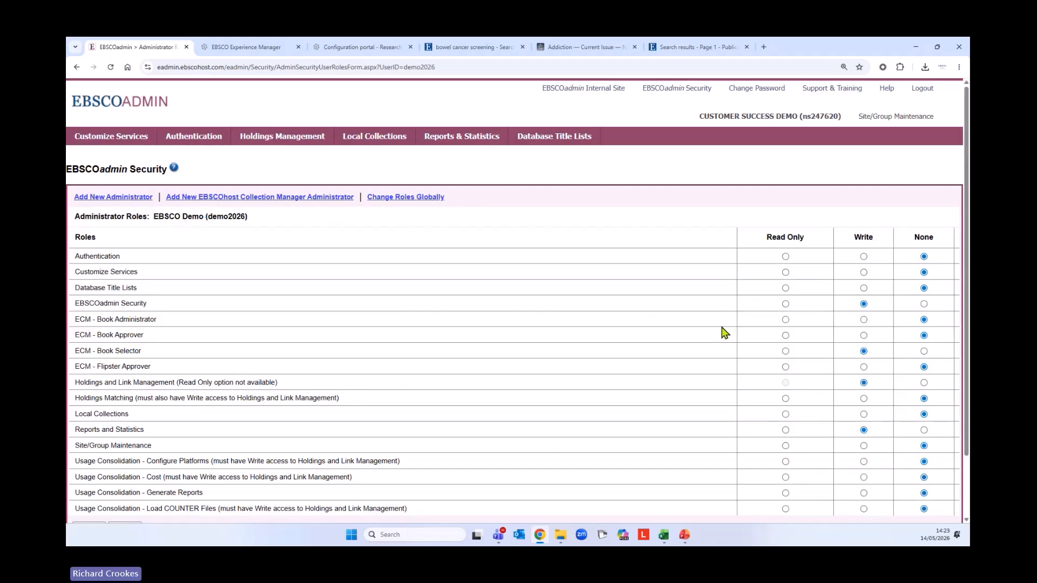
{"action": "scroll", "coordinate": [590, 316], "scroll_direction": "down", "scroll_amount": 1}
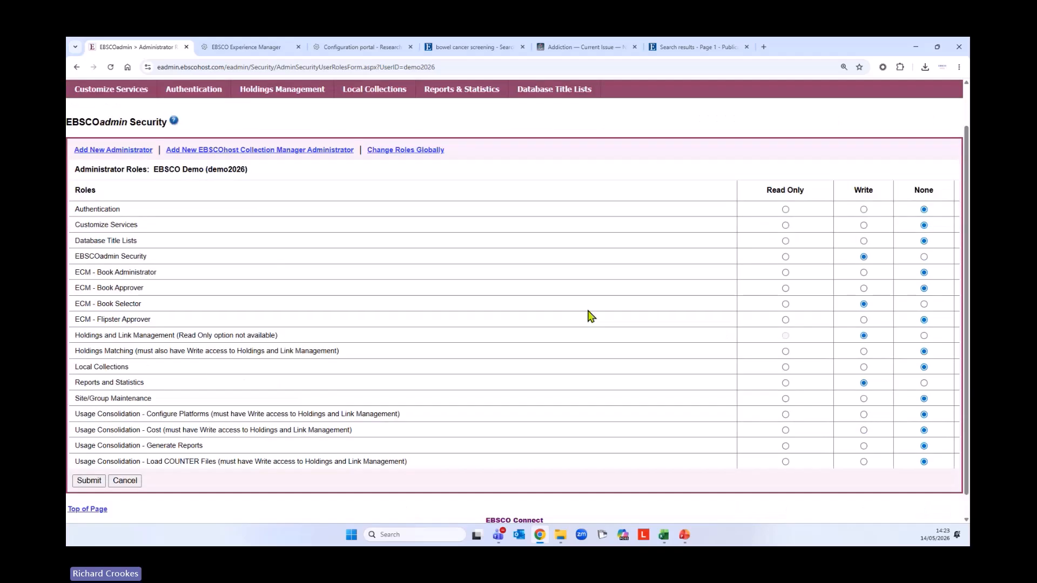
{"action": "scroll", "coordinate": [591, 317], "scroll_direction": "up", "scroll_amount": 1}
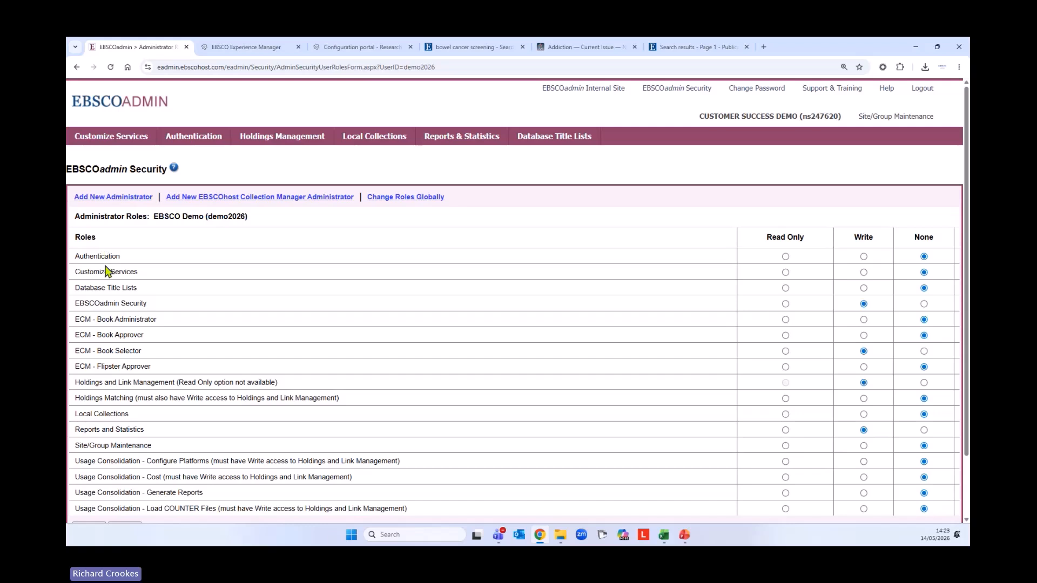
Review the Customize Services, EBSCOadmin Security and Holdings and Link Management role settings
{"action": "left_click_drag", "start_coordinate": [75, 271], "coordinate": [135, 272]}
{"action": "left_click_drag", "start_coordinate": [75, 303], "coordinate": [160, 311]}
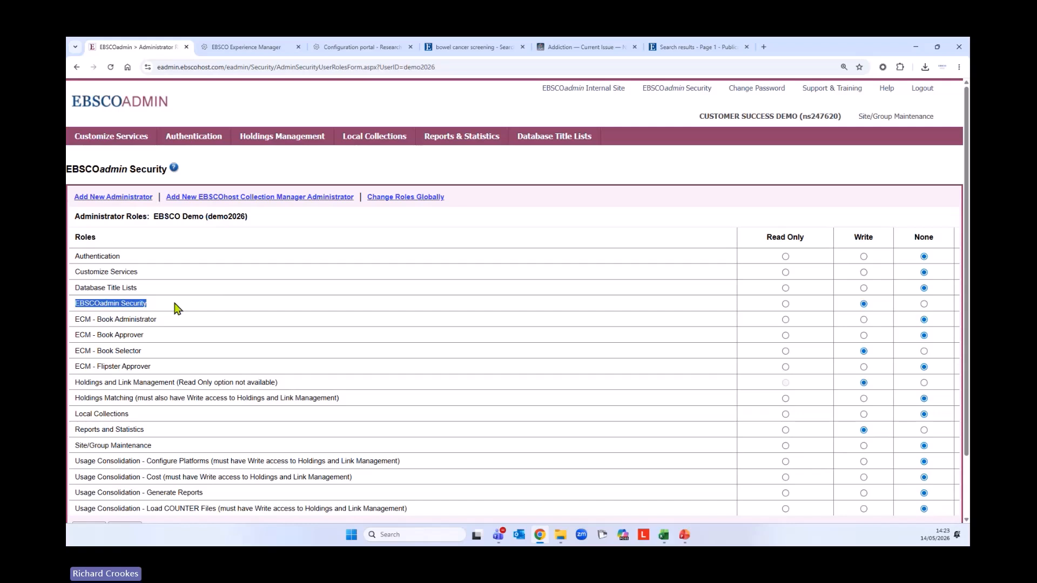
{"action": "left_click", "coordinate": [176, 307]}
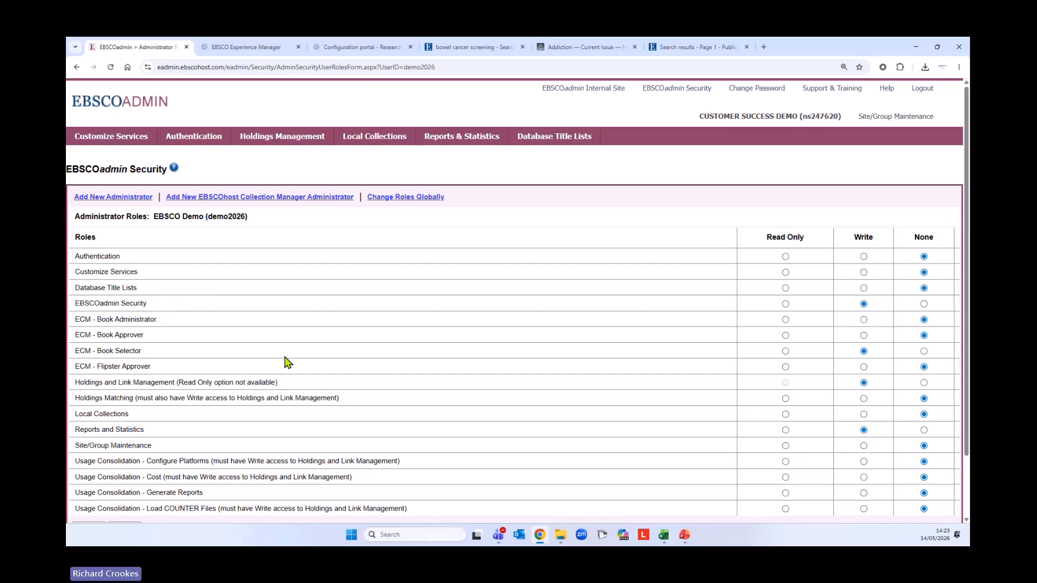
{"action": "scroll", "coordinate": [290, 358], "scroll_direction": "down", "scroll_amount": 2}
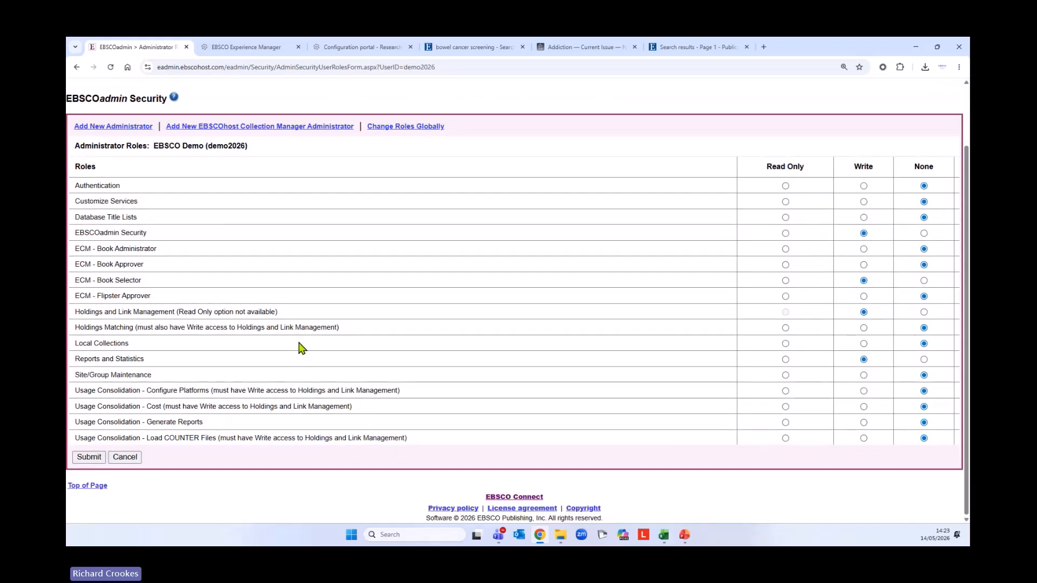
{"action": "left_click_drag", "start_coordinate": [77, 312], "coordinate": [281, 319]}
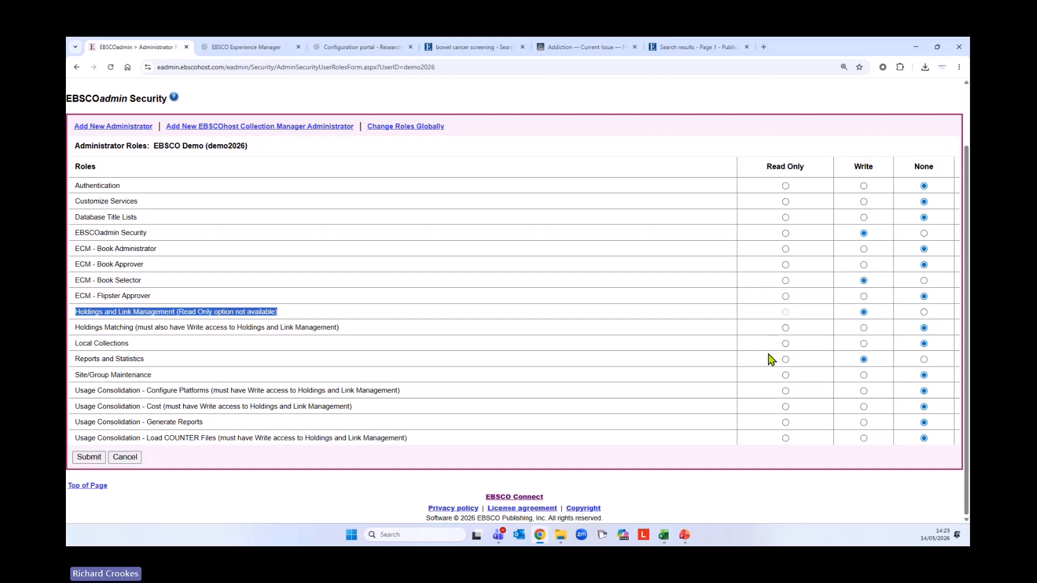
{"action": "scroll", "coordinate": [769, 356], "scroll_direction": "up", "scroll_amount": 2}
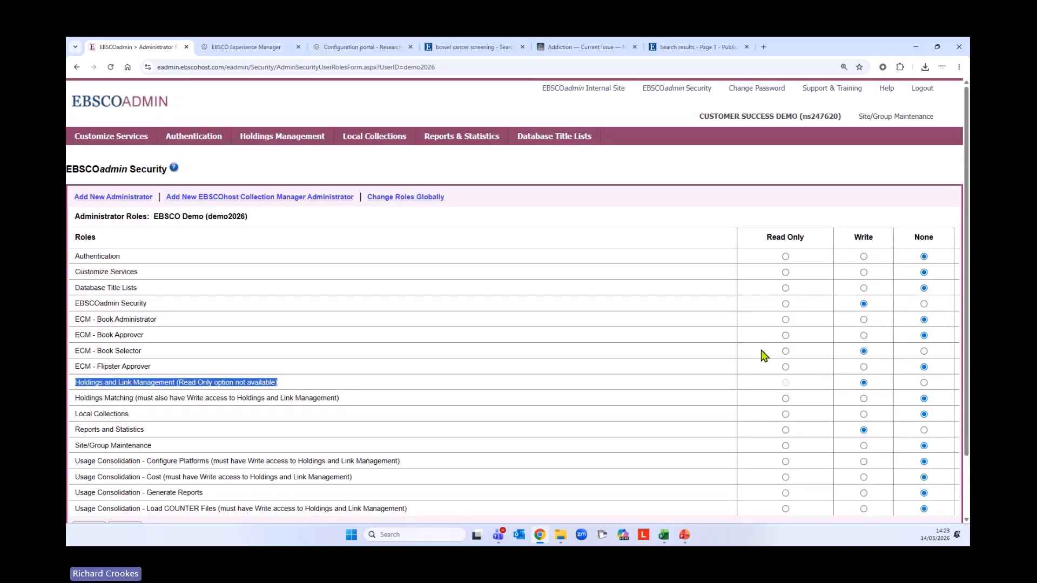
{"action": "scroll", "coordinate": [547, 398], "scroll_direction": "down", "scroll_amount": 2}
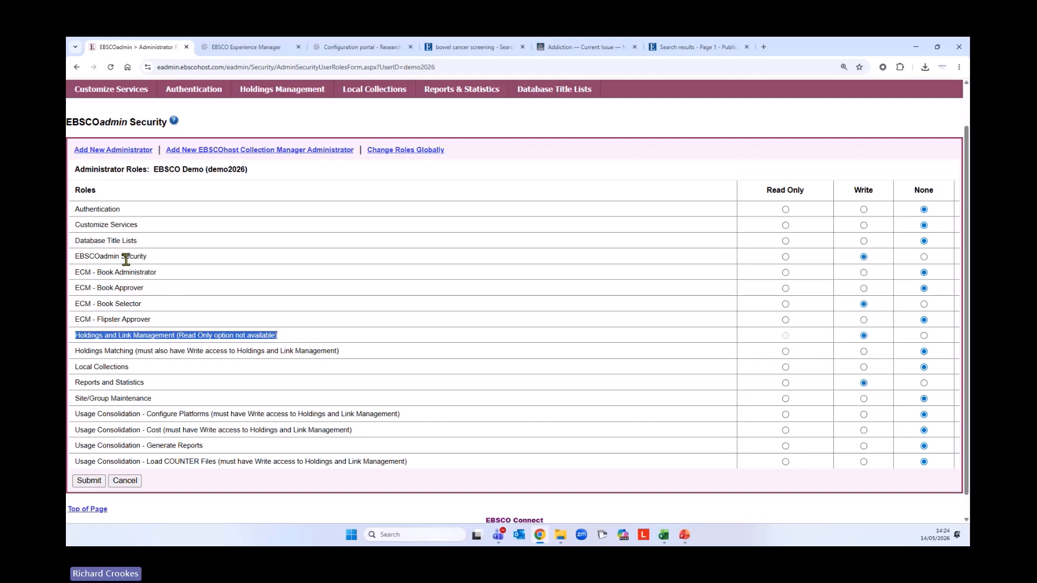
Start a new Site Administrator and view the Site list, then return to Customize Services without adding anyone
{"action": "left_click", "coordinate": [113, 152]}
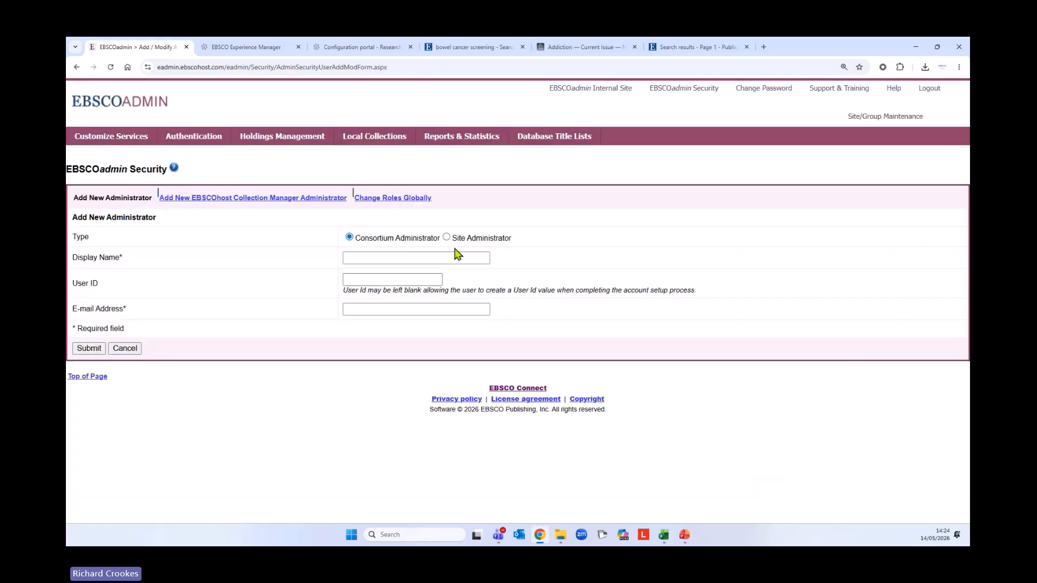
{"action": "left_click", "coordinate": [447, 237]}
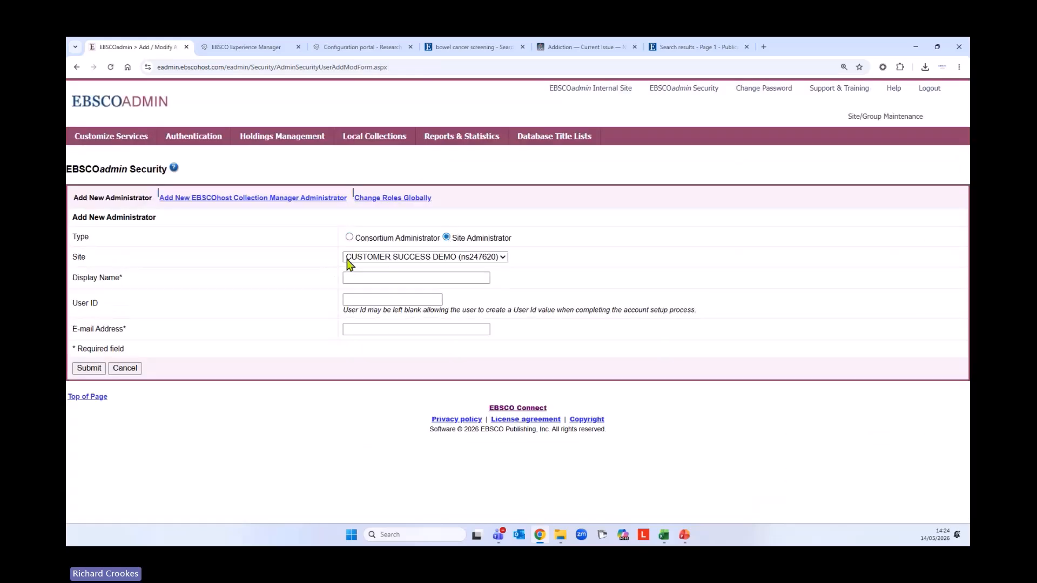
{"action": "left_click", "coordinate": [505, 259]}
{"action": "left_click", "coordinate": [508, 260]}
{"action": "left_click", "coordinate": [133, 141]}
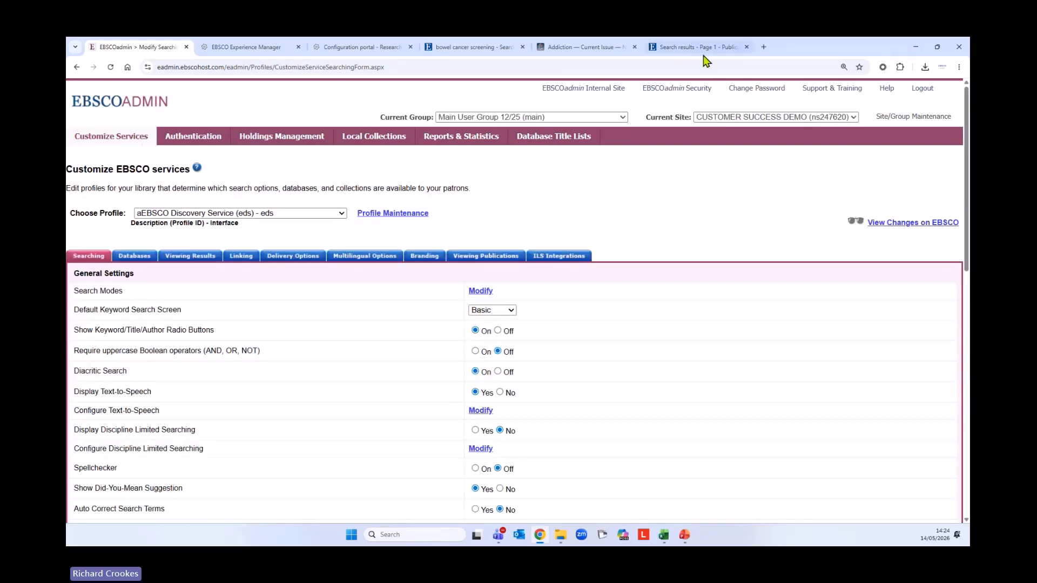
Review another administrator's roles, with Write on Customize Services and Holdings and Link Management
{"action": "left_click", "coordinate": [689, 91]}
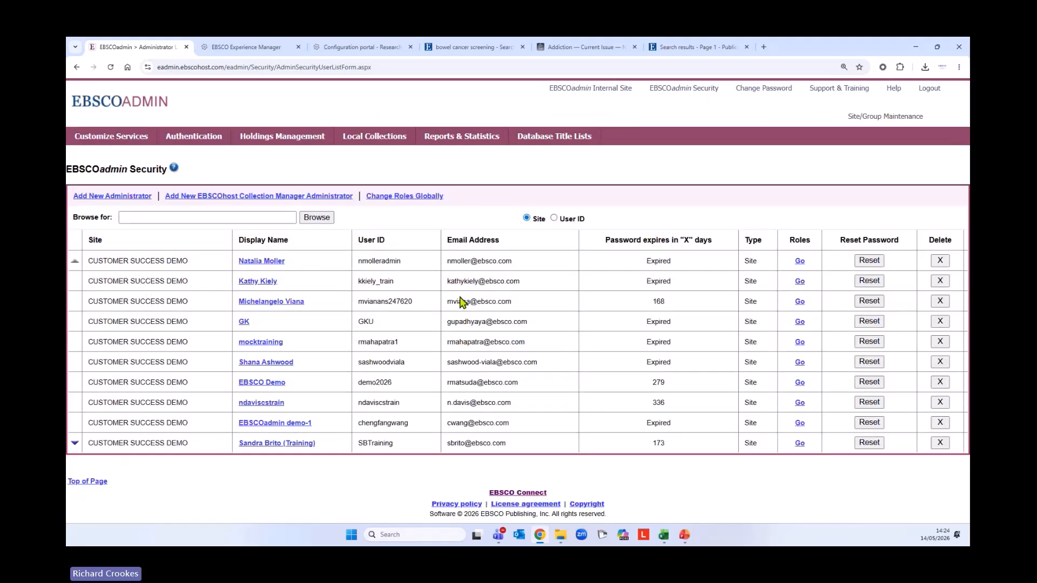
{"action": "left_click", "coordinate": [798, 303]}
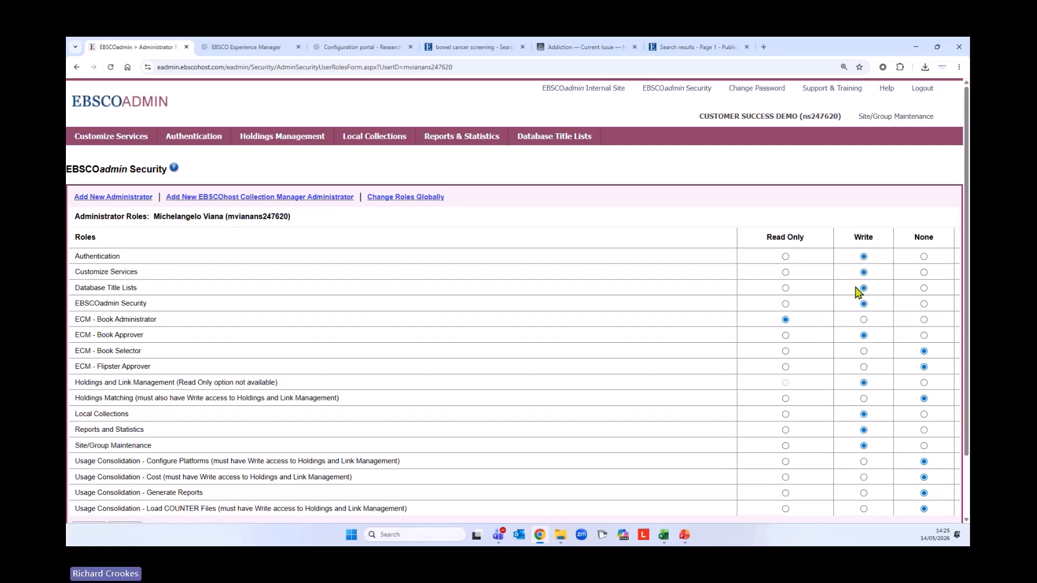
{"action": "left_click_drag", "start_coordinate": [138, 272], "coordinate": [74, 276]}
{"action": "scroll", "coordinate": [477, 331], "scroll_direction": "down", "scroll_amount": 1}
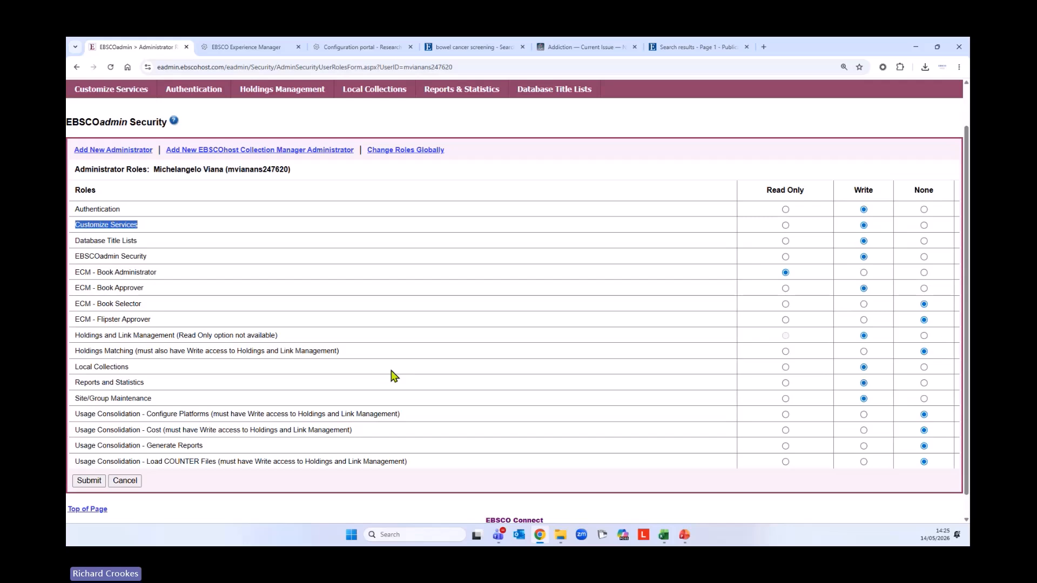
{"action": "scroll", "coordinate": [395, 376], "scroll_direction": "up", "scroll_amount": 1}
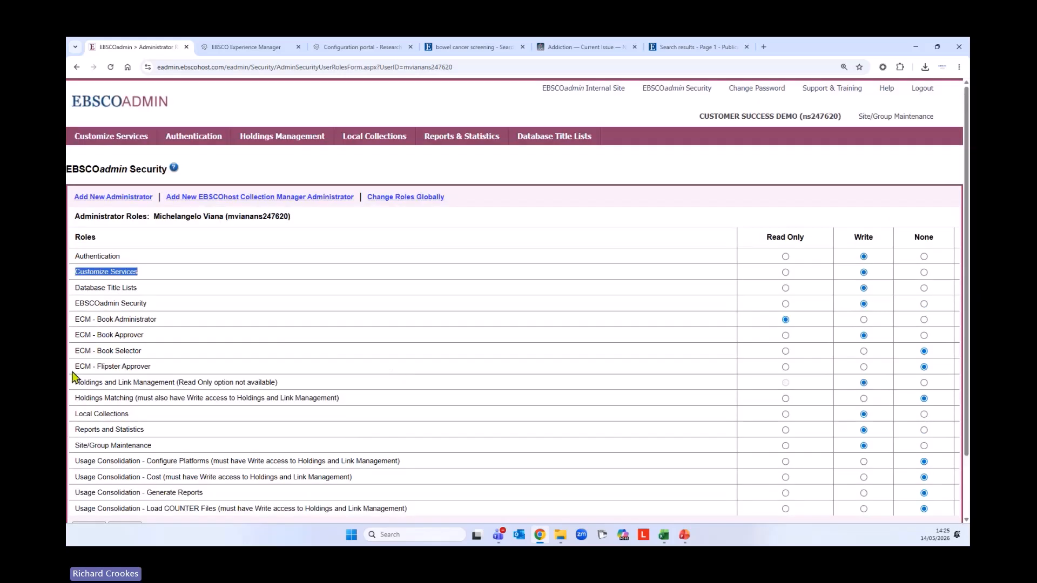
{"action": "left_click_drag", "start_coordinate": [76, 384], "coordinate": [280, 385]}
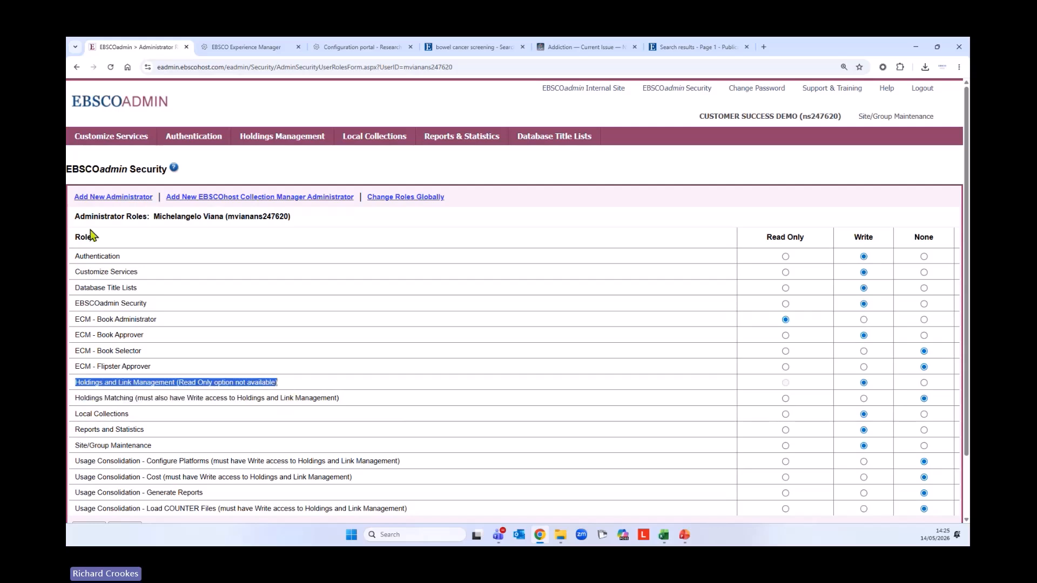
{"action": "left_click", "coordinate": [118, 143]}
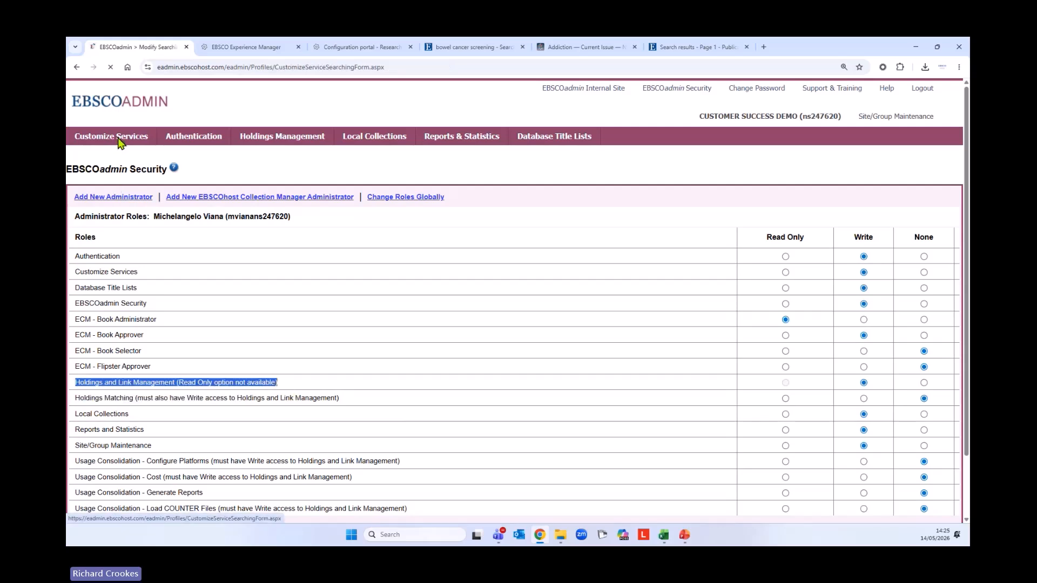
Open Holdings Management, glance at the titles list, and return to the Overview summary charts
{"action": "left_click", "coordinate": [269, 143]}
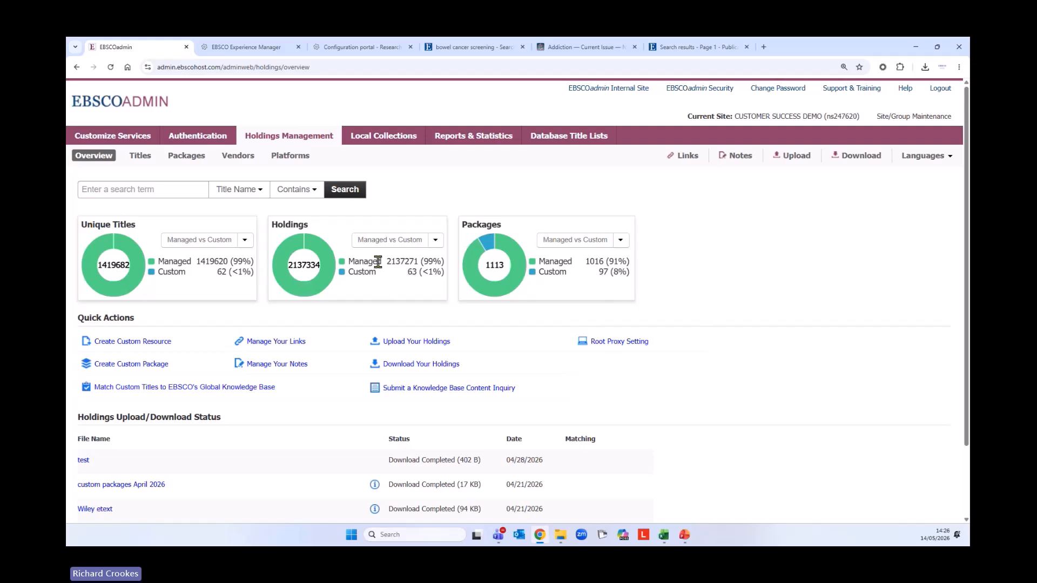
{"action": "left_click", "coordinate": [306, 265]}
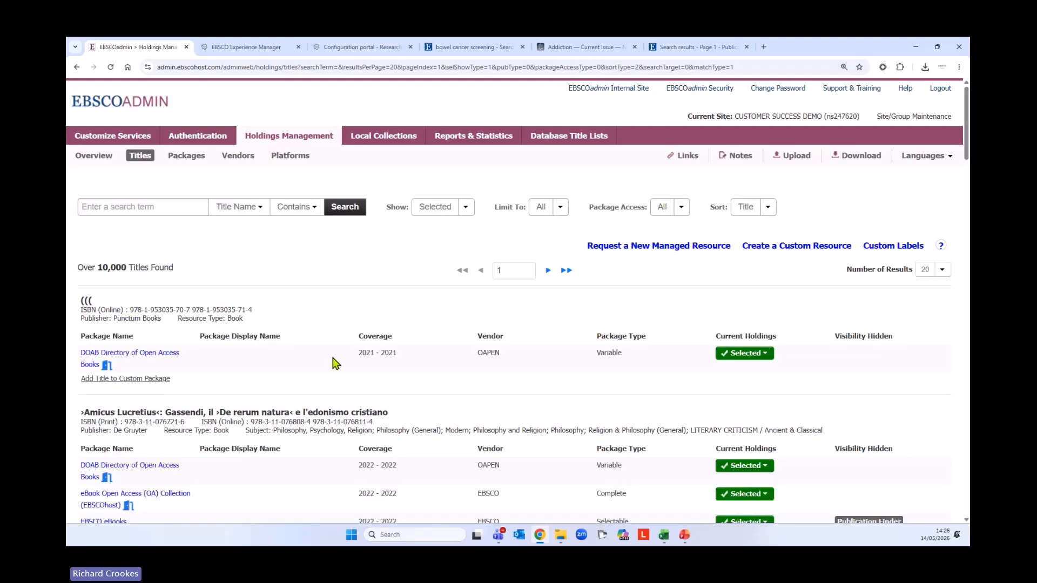
{"action": "scroll", "coordinate": [258, 334], "scroll_direction": "down", "scroll_amount": 6}
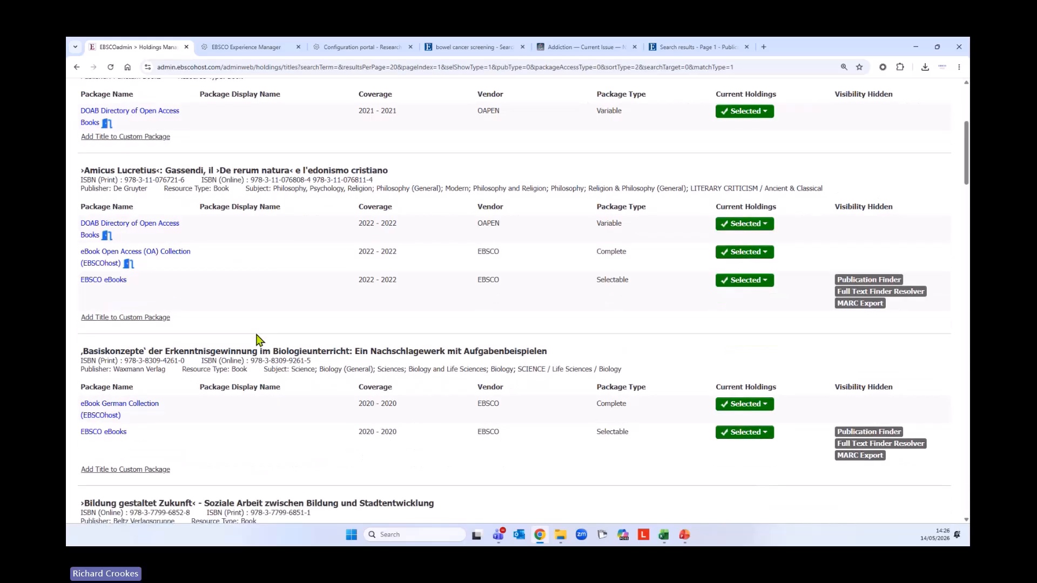
{"action": "scroll", "coordinate": [259, 340], "scroll_direction": "up", "scroll_amount": 6}
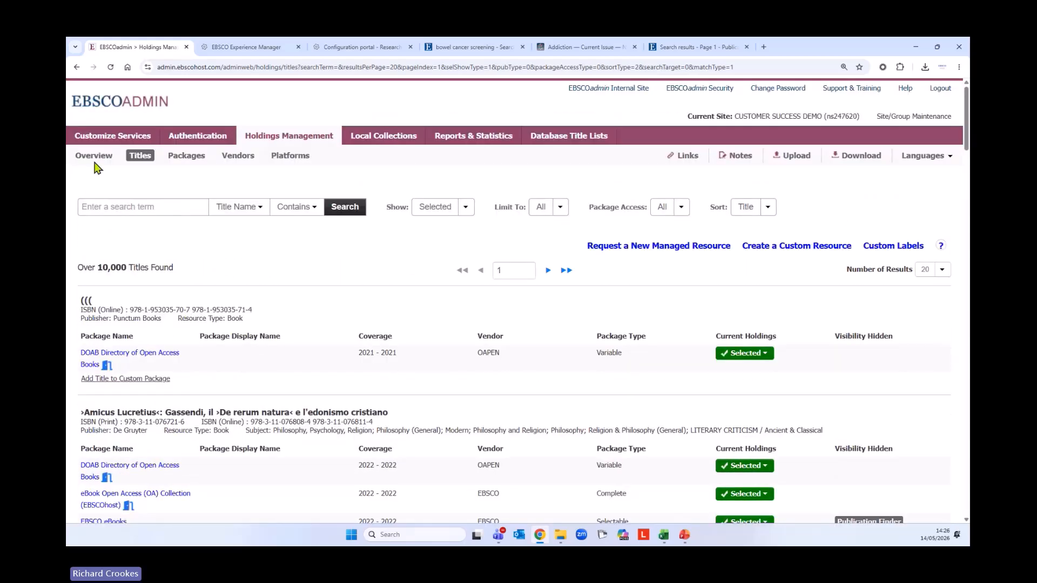
{"action": "left_click", "coordinate": [98, 163]}
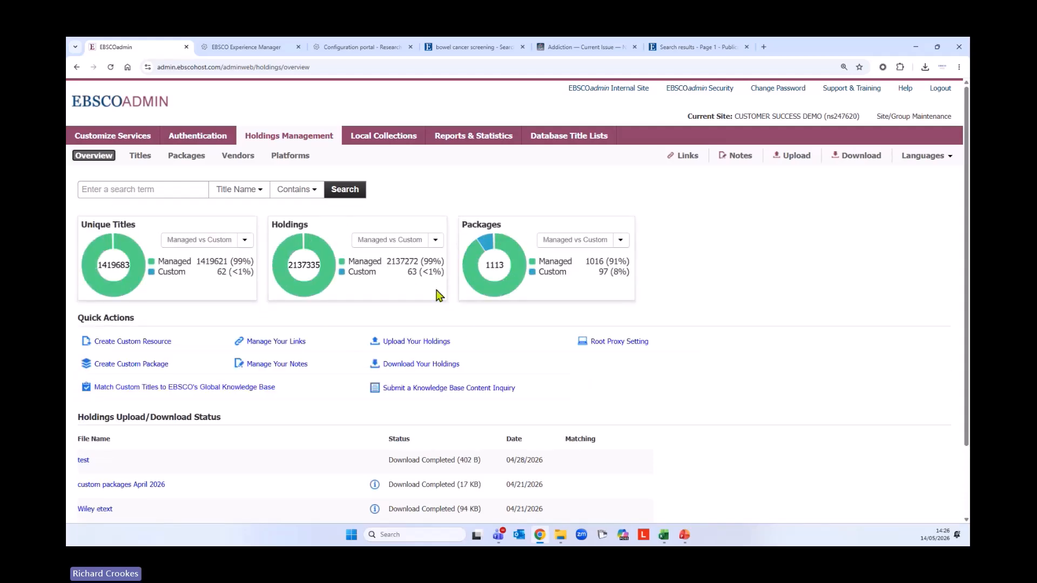
Open the Packages chart's list of 1,113 packages and browse their vendors, types and title counts
{"action": "left_click", "coordinate": [505, 274]}
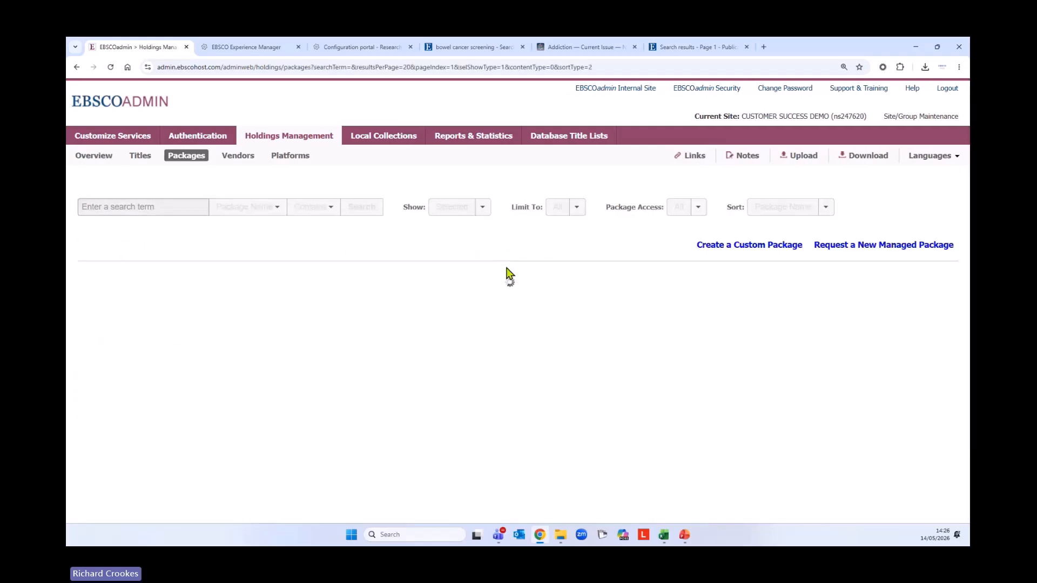
{"action": "scroll", "coordinate": [219, 354], "scroll_direction": "down", "scroll_amount": 3}
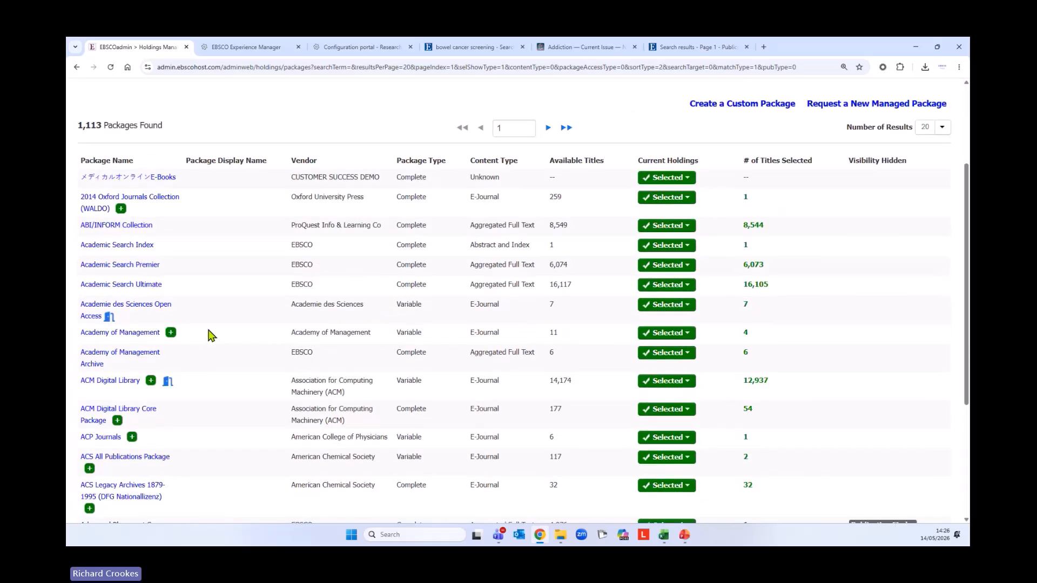
{"action": "scroll", "coordinate": [219, 331], "scroll_direction": "down", "scroll_amount": 2}
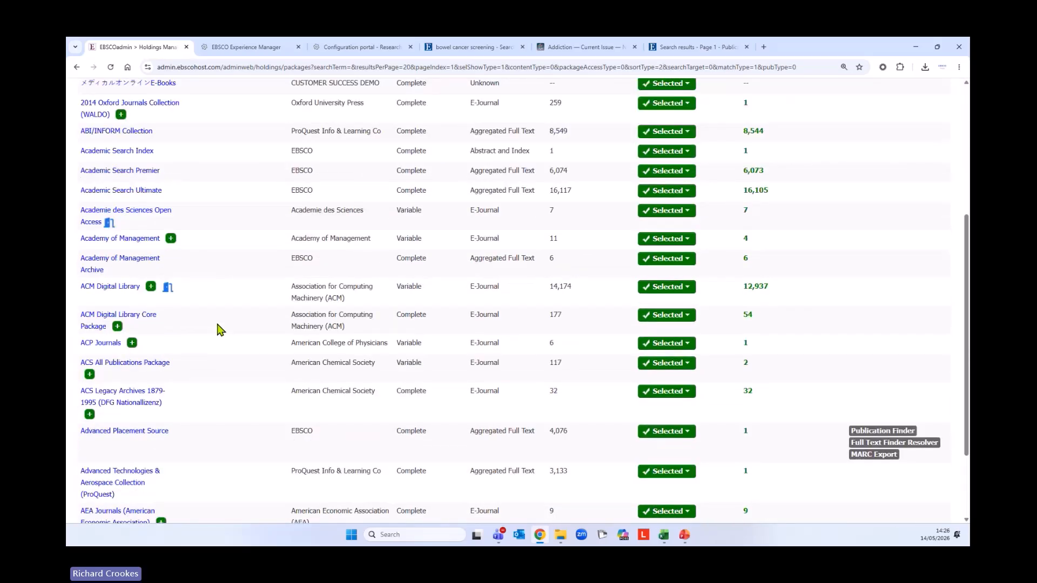
{"action": "scroll", "coordinate": [221, 330], "scroll_direction": "up", "scroll_amount": 4}
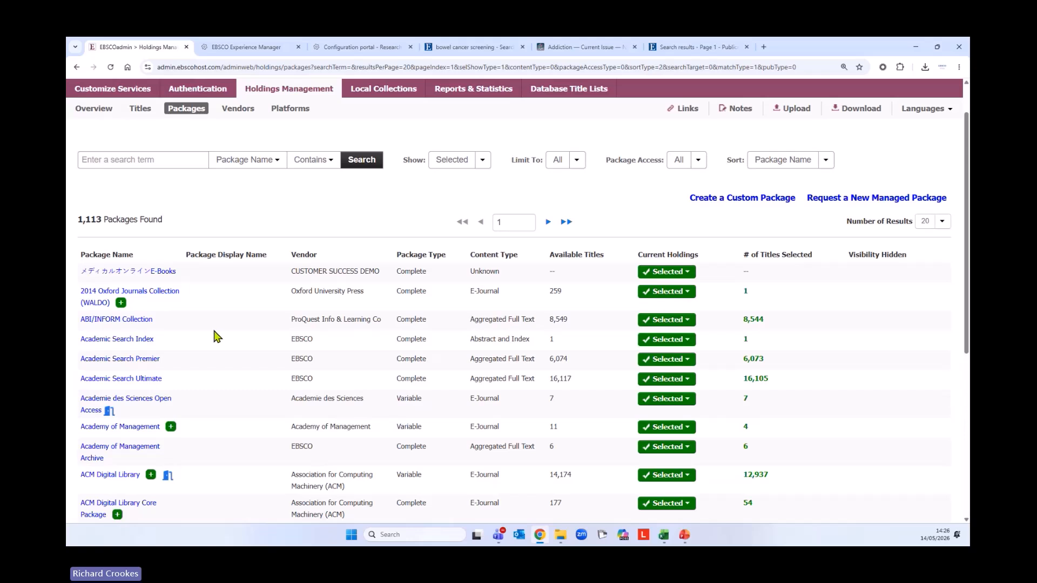
{"action": "scroll", "coordinate": [218, 337], "scroll_direction": "down", "scroll_amount": 1}
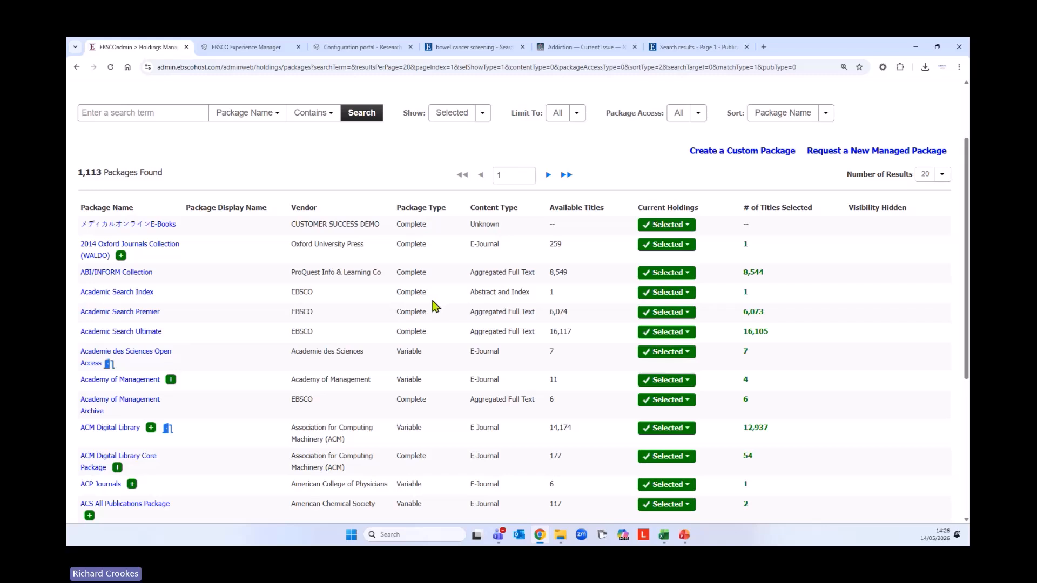
{"action": "scroll", "coordinate": [439, 331], "scroll_direction": "down", "scroll_amount": 1}
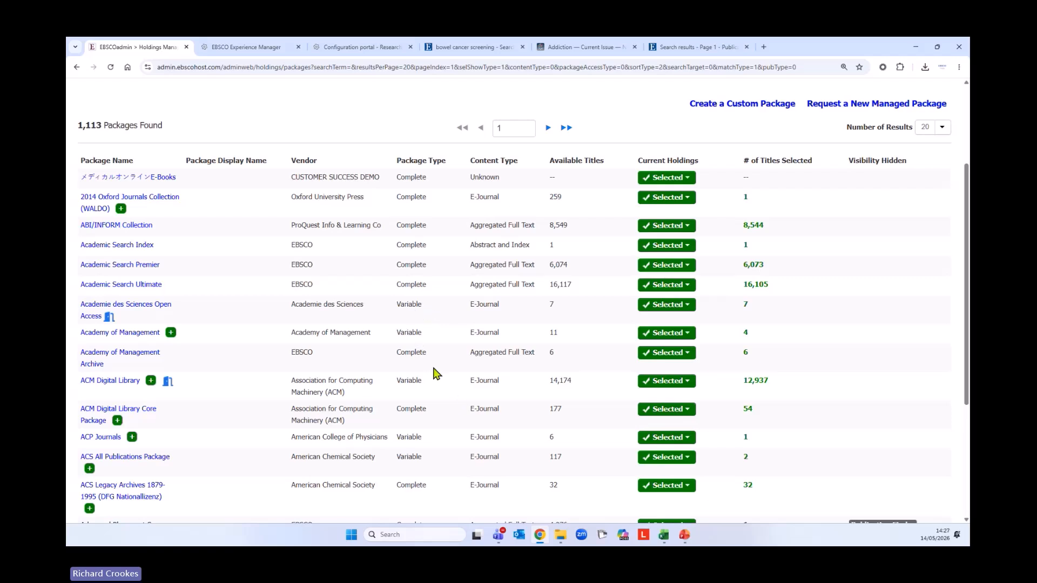
{"action": "scroll", "coordinate": [435, 372], "scroll_direction": "down", "scroll_amount": 1}
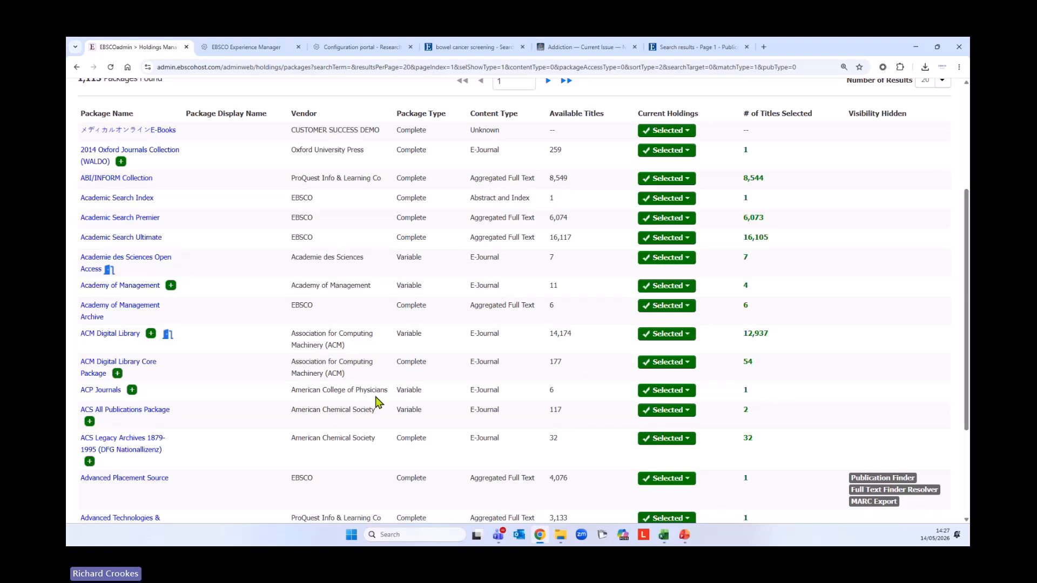
{"action": "scroll", "coordinate": [414, 380], "scroll_direction": "down", "scroll_amount": 1}
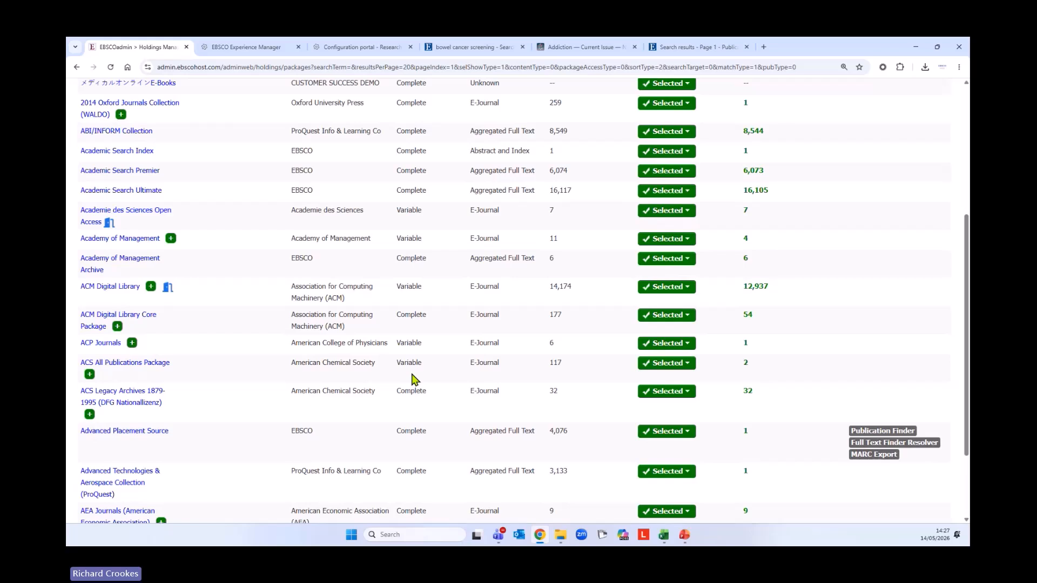
{"action": "scroll", "coordinate": [414, 379], "scroll_direction": "down", "scroll_amount": 1}
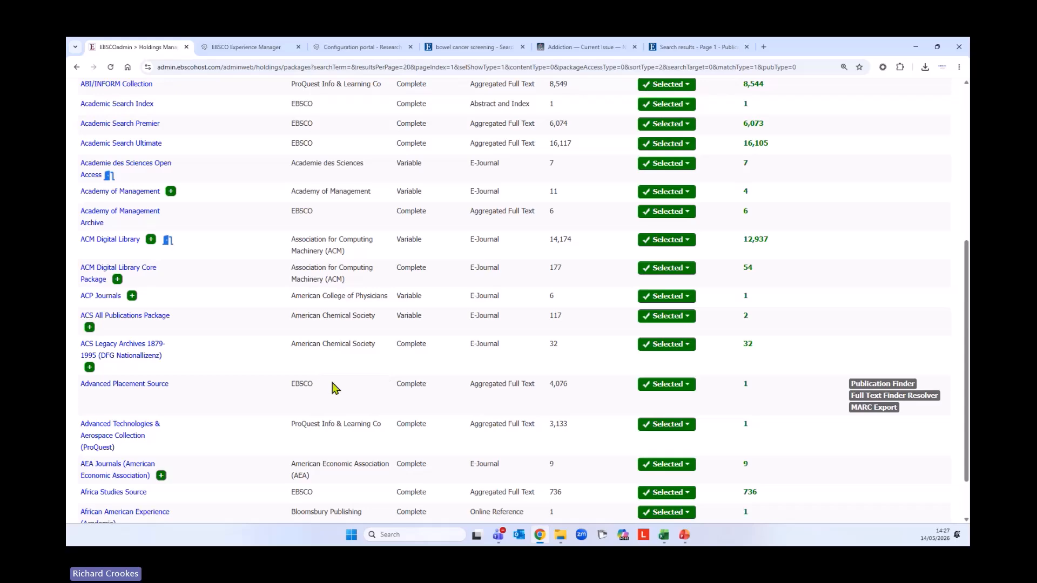
{"action": "scroll", "coordinate": [340, 400], "scroll_direction": "up", "scroll_amount": 3}
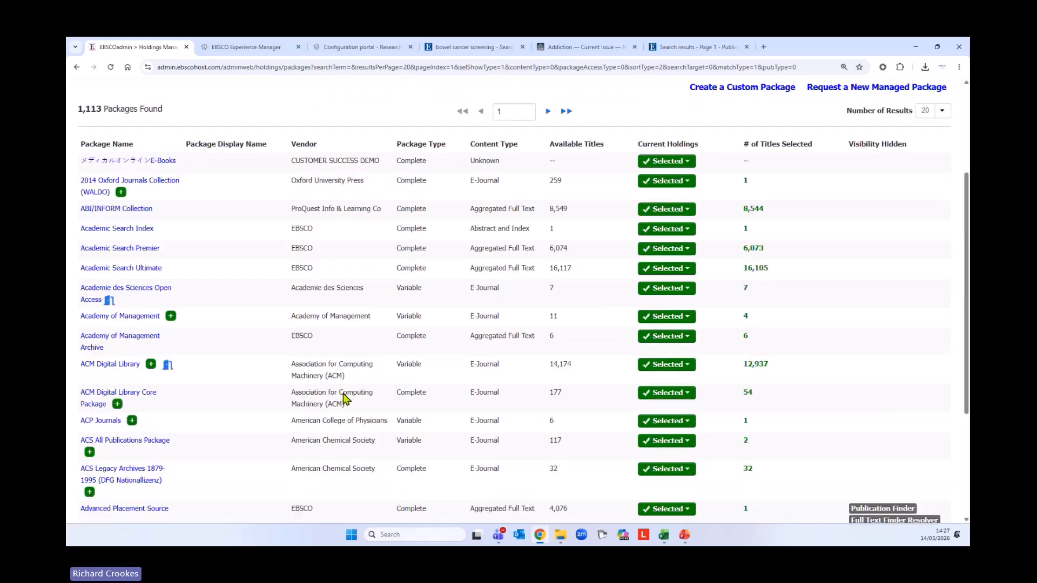
{"action": "scroll", "coordinate": [344, 400], "scroll_direction": "up", "scroll_amount": 3}
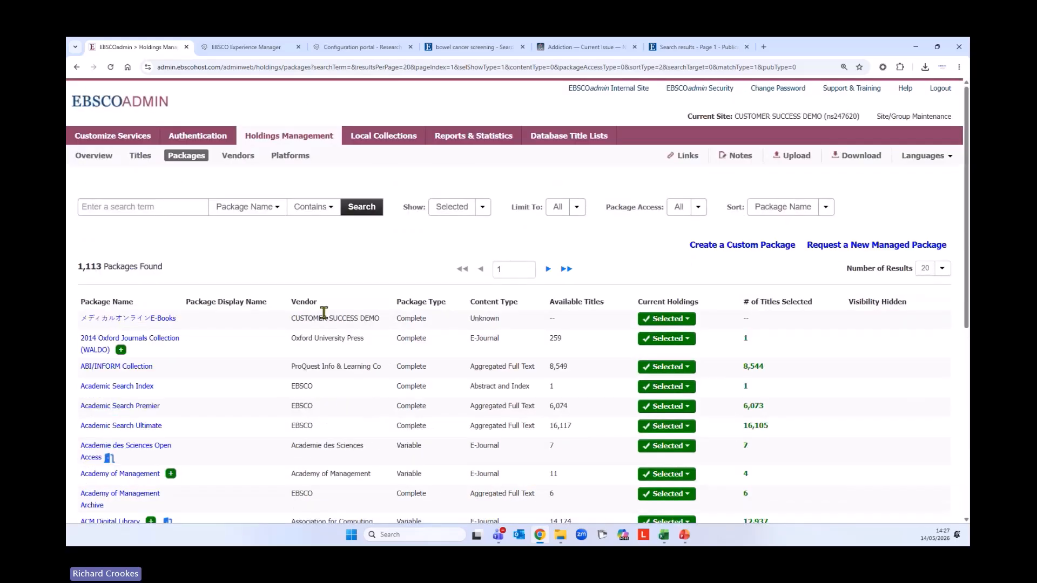
On the Overview, break the Holdings chart down by Resource Type, then by Visible Holdings
{"action": "left_click", "coordinate": [105, 162]}
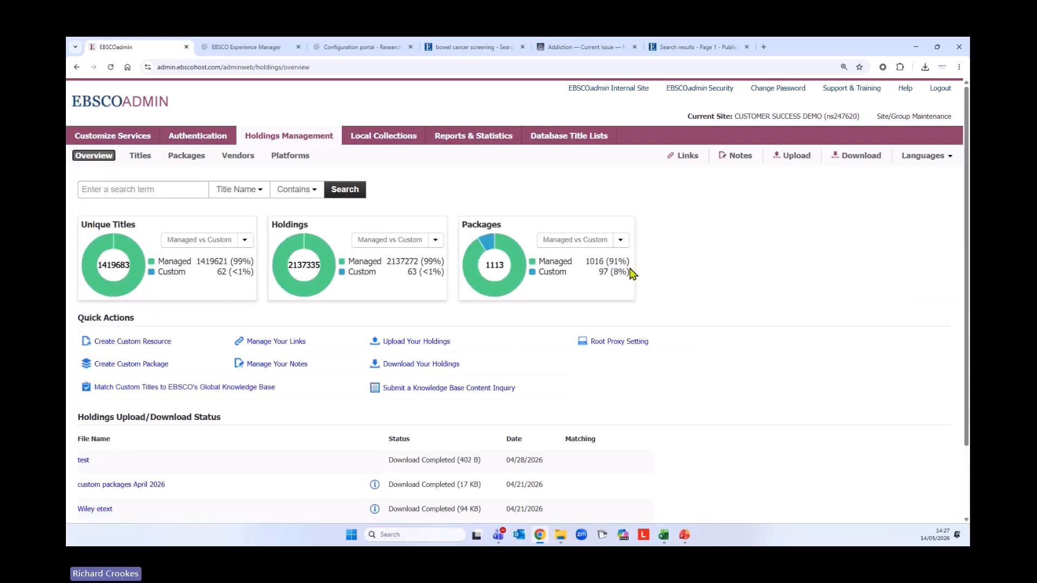
{"action": "left_click", "coordinate": [436, 240]}
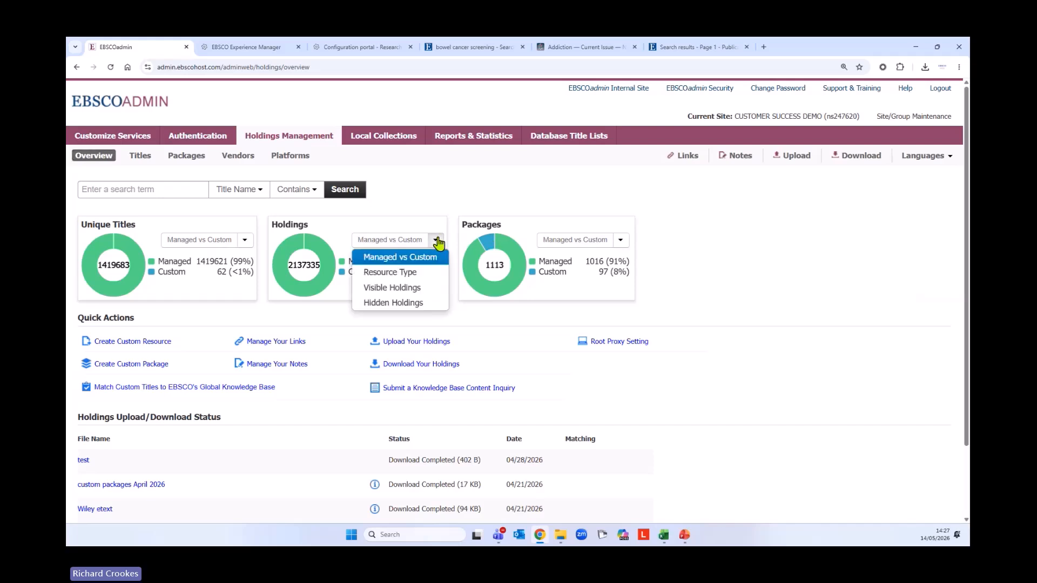
{"action": "left_click", "coordinate": [405, 273]}
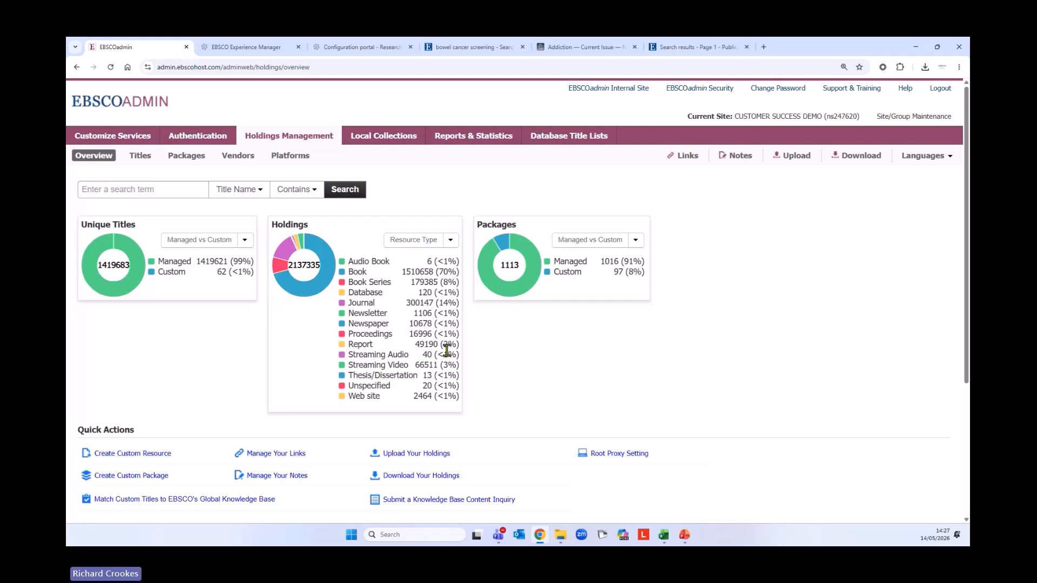
{"action": "left_click", "coordinate": [451, 242]}
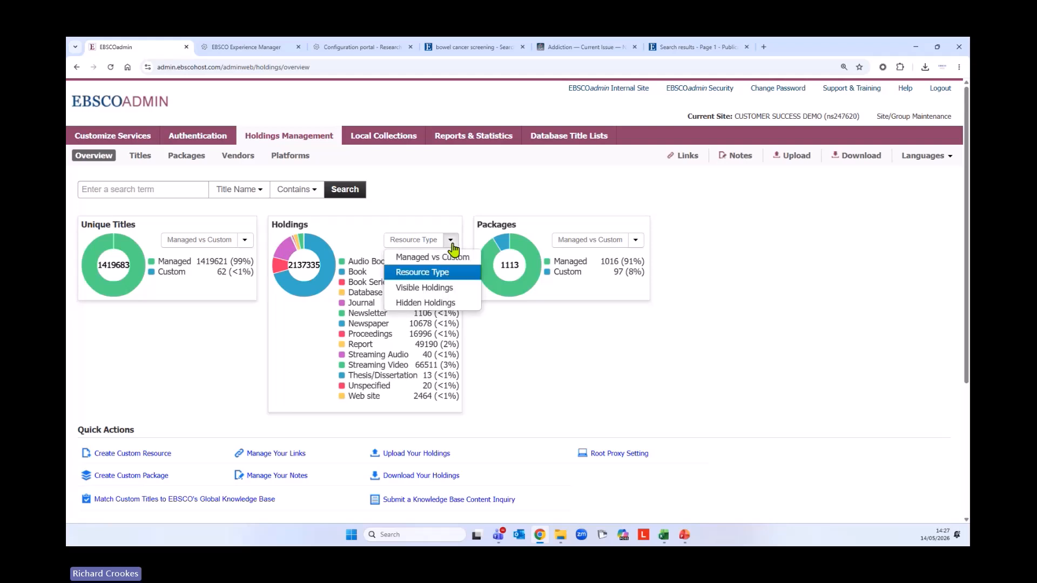
{"action": "left_click", "coordinate": [431, 288]}
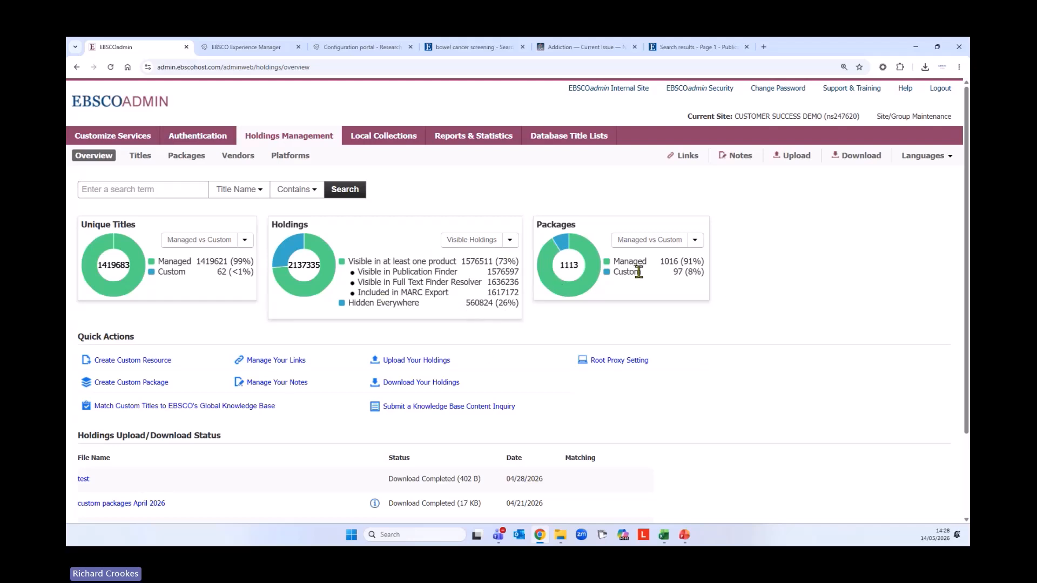
Break the Packages chart down by Package Content Type, led by 349 E-Book
{"action": "left_click", "coordinate": [696, 241]}
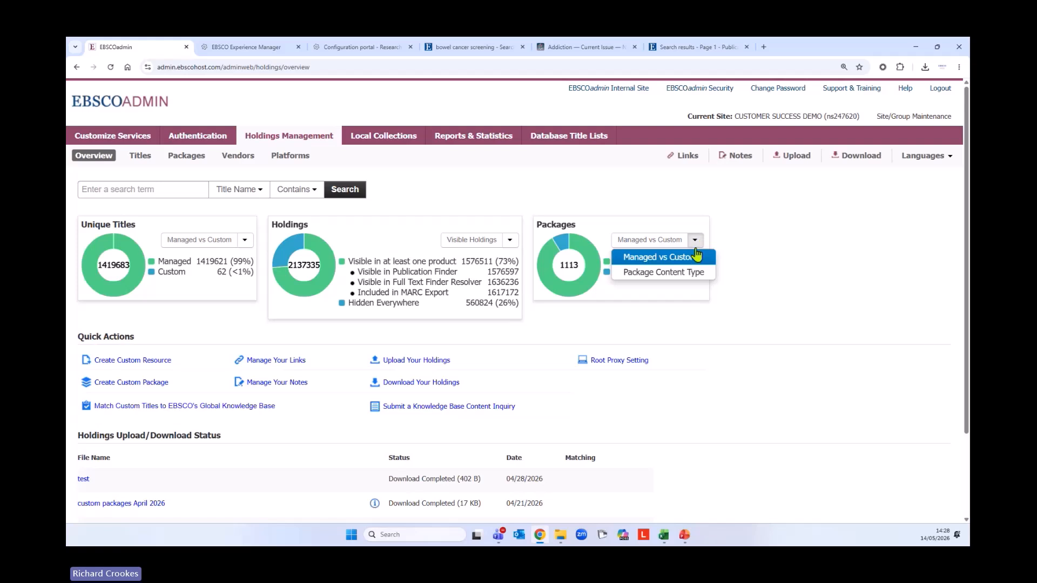
{"action": "left_click", "coordinate": [657, 275]}
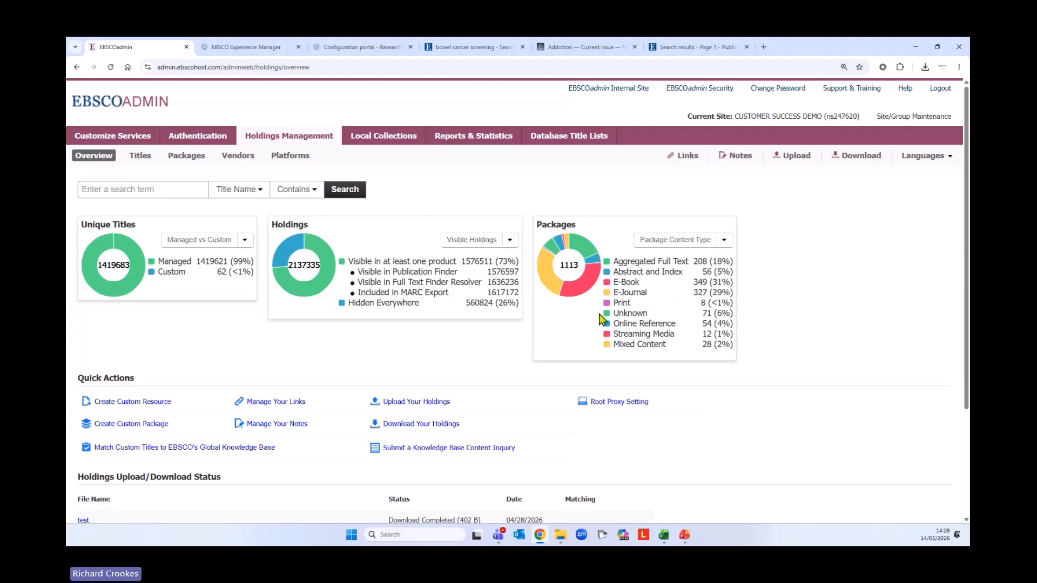
{"action": "scroll", "coordinate": [622, 377], "scroll_direction": "down", "scroll_amount": 1}
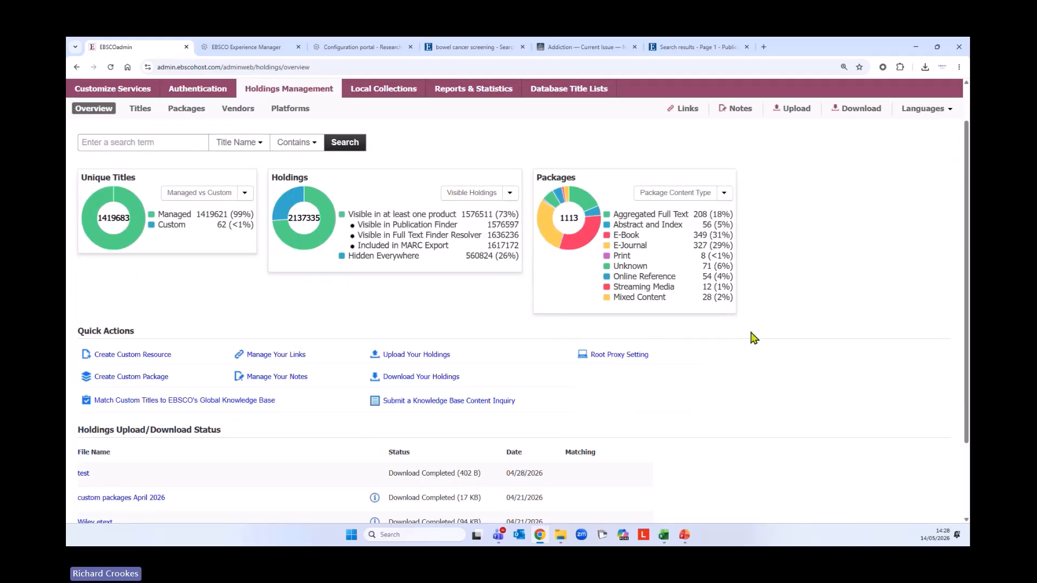
{"action": "scroll", "coordinate": [756, 345], "scroll_direction": "up", "scroll_amount": 1}
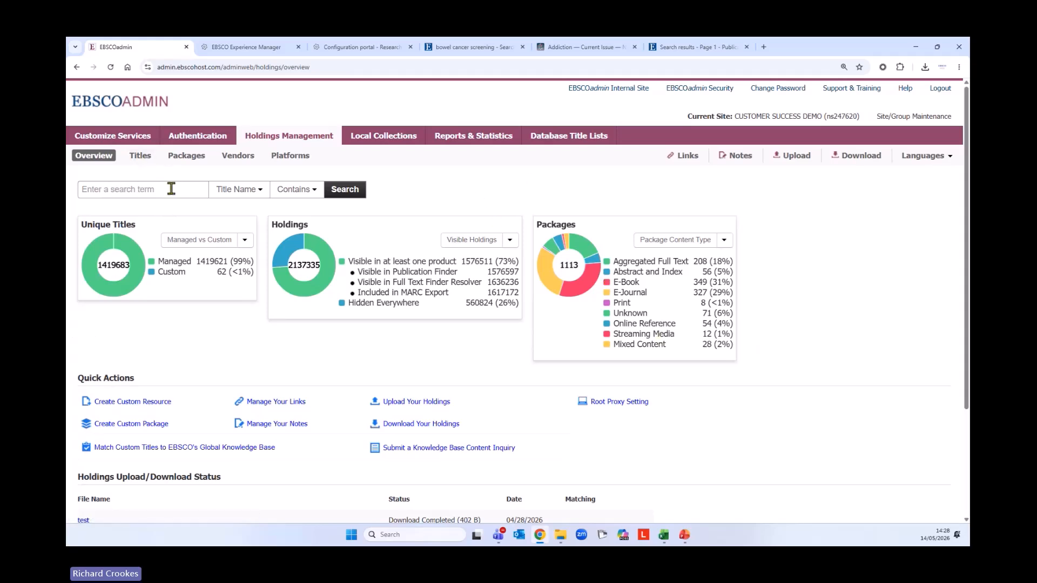
Search Titles for 'Journal of Advanced Nursing' using the suggested match
{"action": "left_click", "coordinate": [143, 160]}
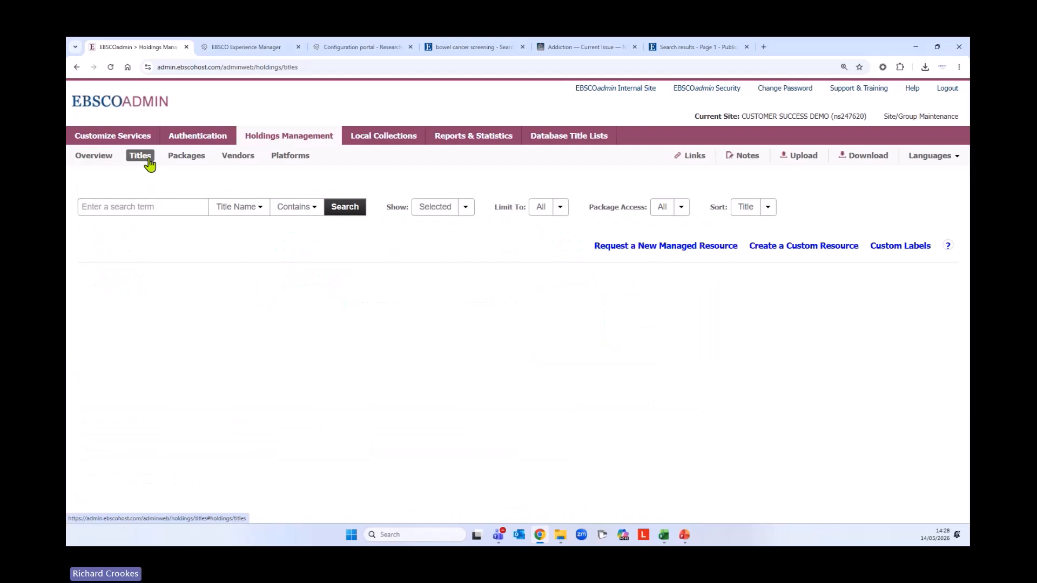
{"action": "left_click", "coordinate": [188, 210]}
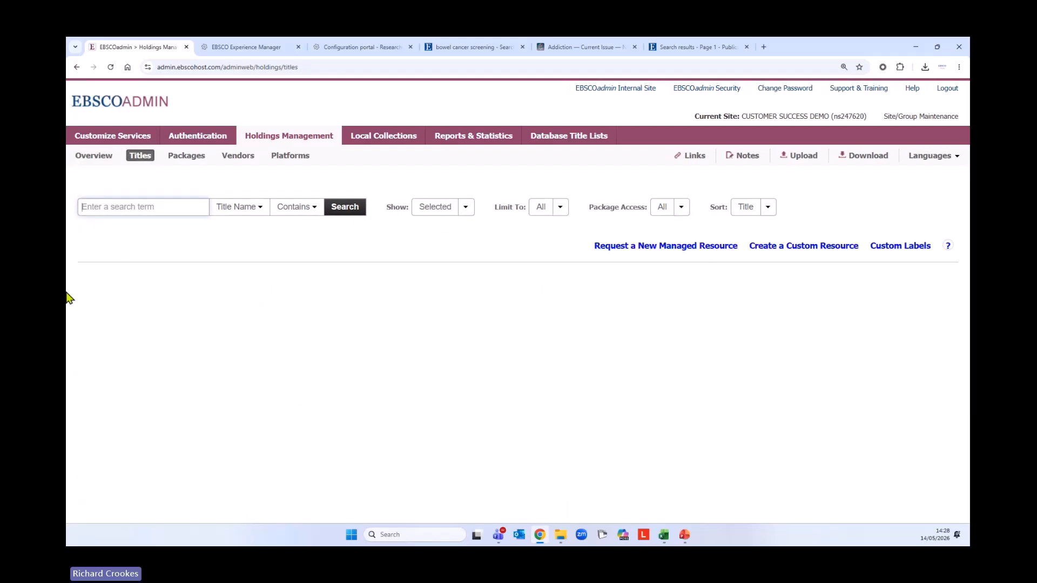
{"action": "type", "text": "Journa"}
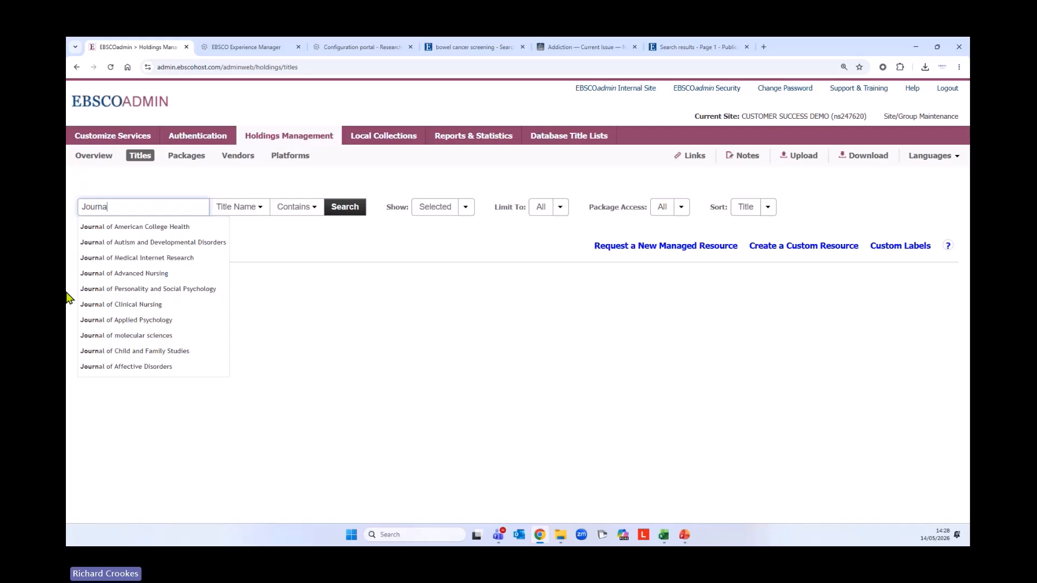
{"action": "type", "text": "l of Advanc"}
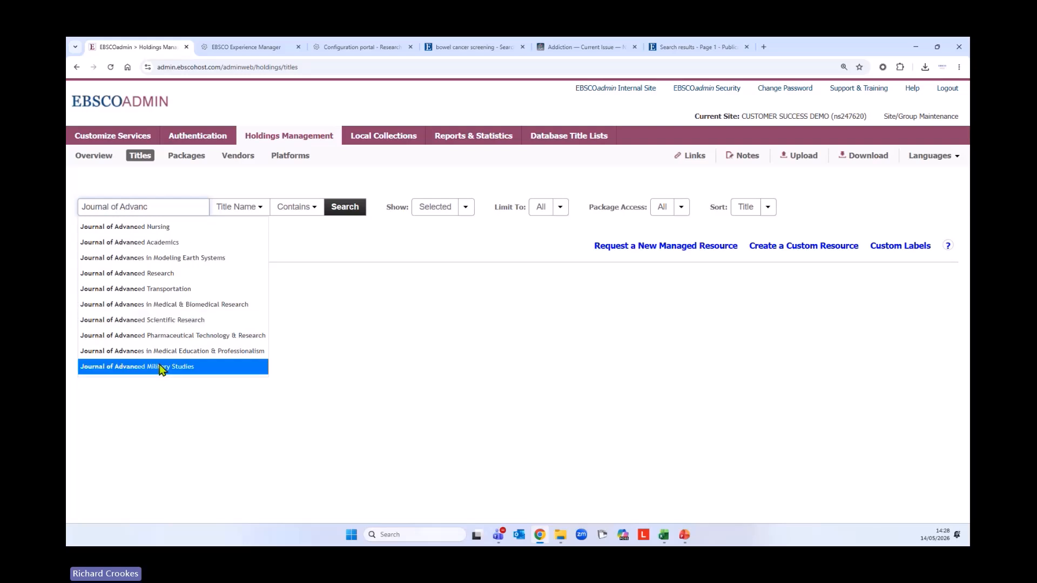
{"action": "left_click", "coordinate": [150, 228]}
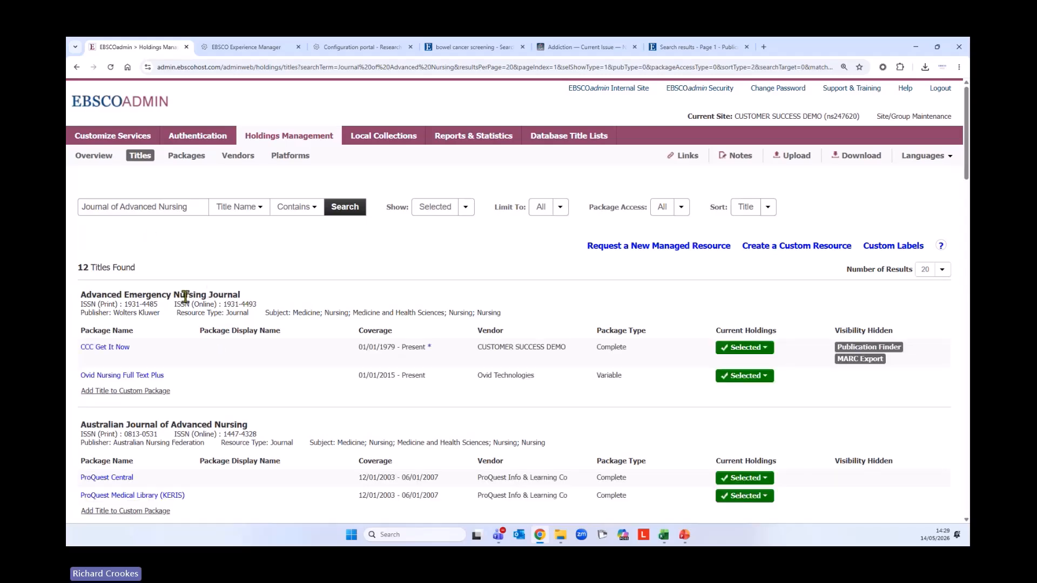
{"action": "scroll", "coordinate": [179, 378], "scroll_direction": "down", "scroll_amount": 2}
{"action": "scroll", "coordinate": [181, 381], "scroll_direction": "down", "scroll_amount": 3}
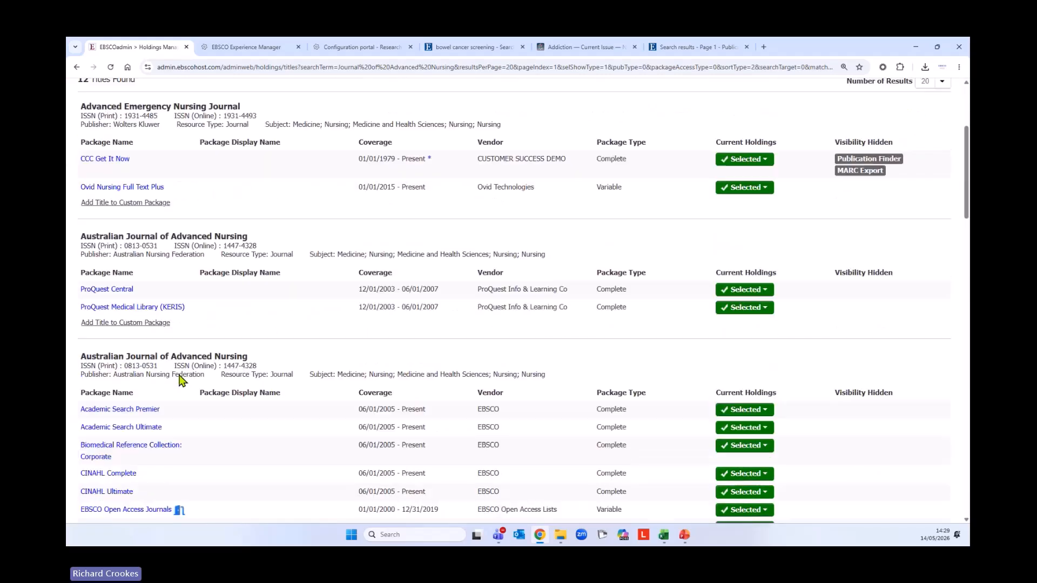
{"action": "scroll", "coordinate": [181, 378], "scroll_direction": "up", "scroll_amount": 5}
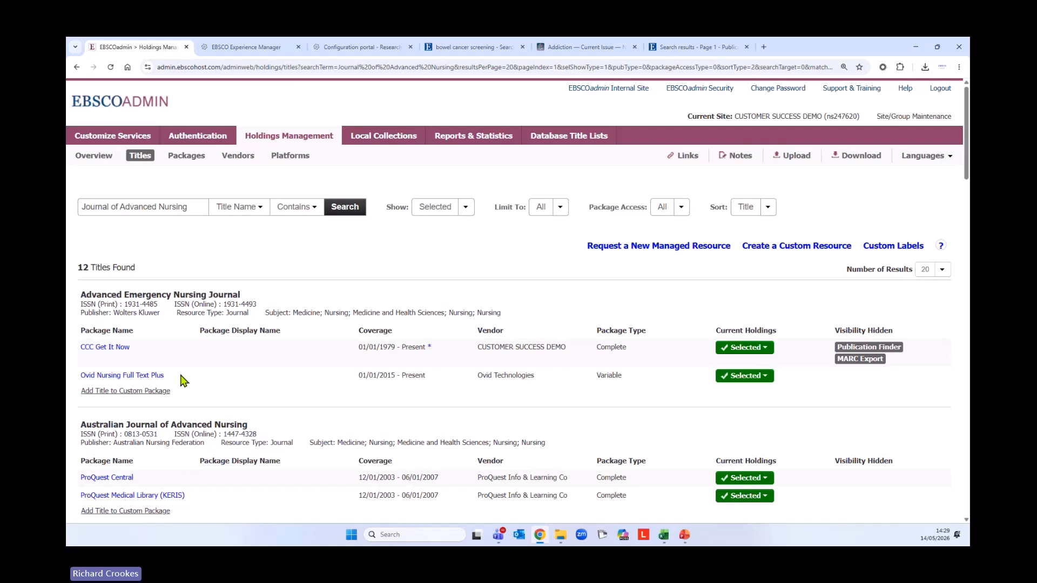
Sort the 12 title results by Relevance
{"action": "left_click", "coordinate": [769, 211]}
{"action": "left_click", "coordinate": [727, 231]}
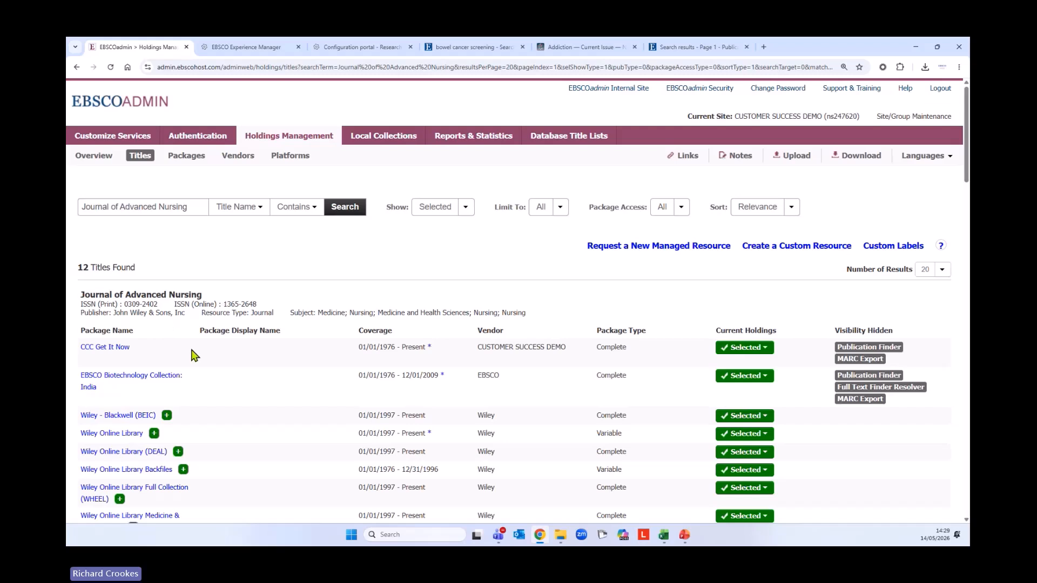
{"action": "scroll", "coordinate": [194, 356], "scroll_direction": "down", "scroll_amount": 1}
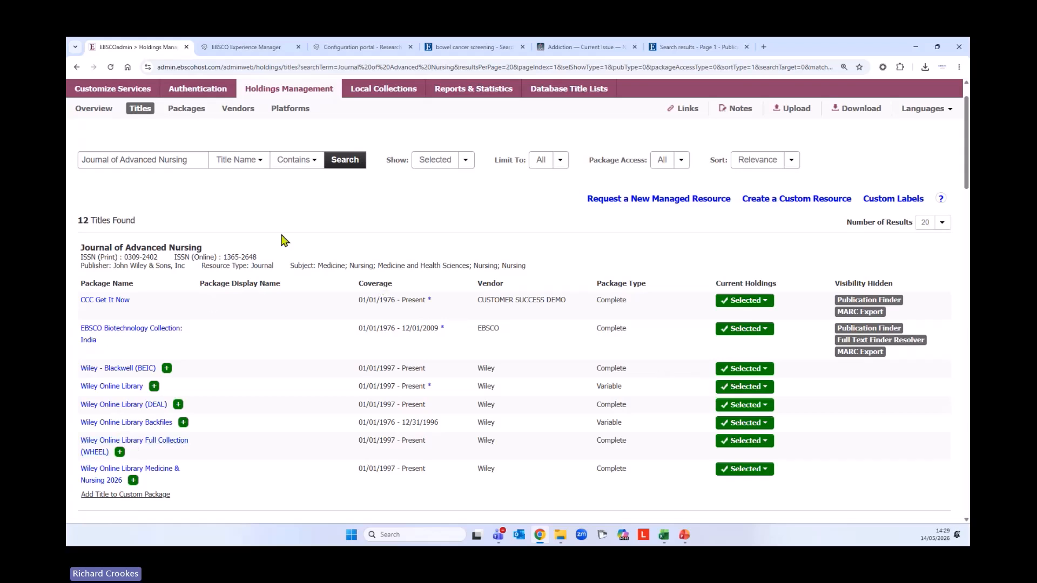
Set Show to 'Selected and Not Selected' so all 15 Journal of Advanced Nursing packages appear
{"action": "left_click", "coordinate": [467, 161]}
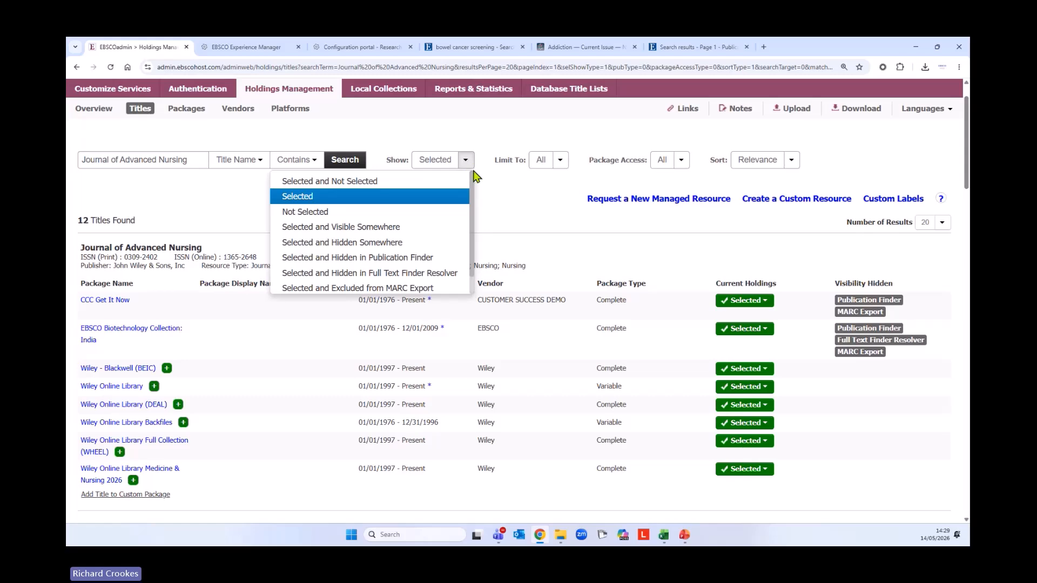
{"action": "left_click", "coordinate": [310, 182]}
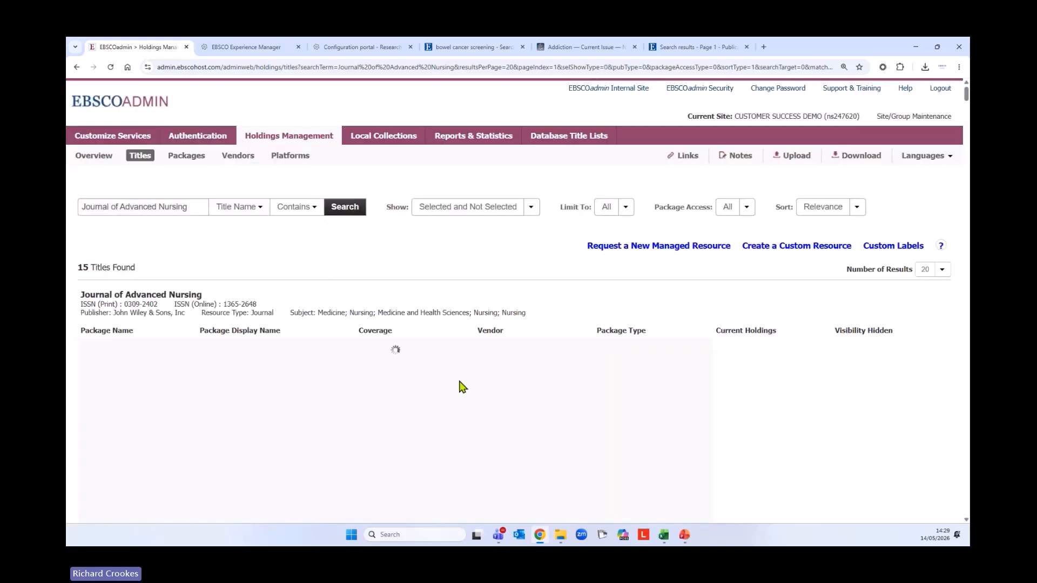
{"action": "scroll", "coordinate": [457, 413], "scroll_direction": "down", "scroll_amount": 1}
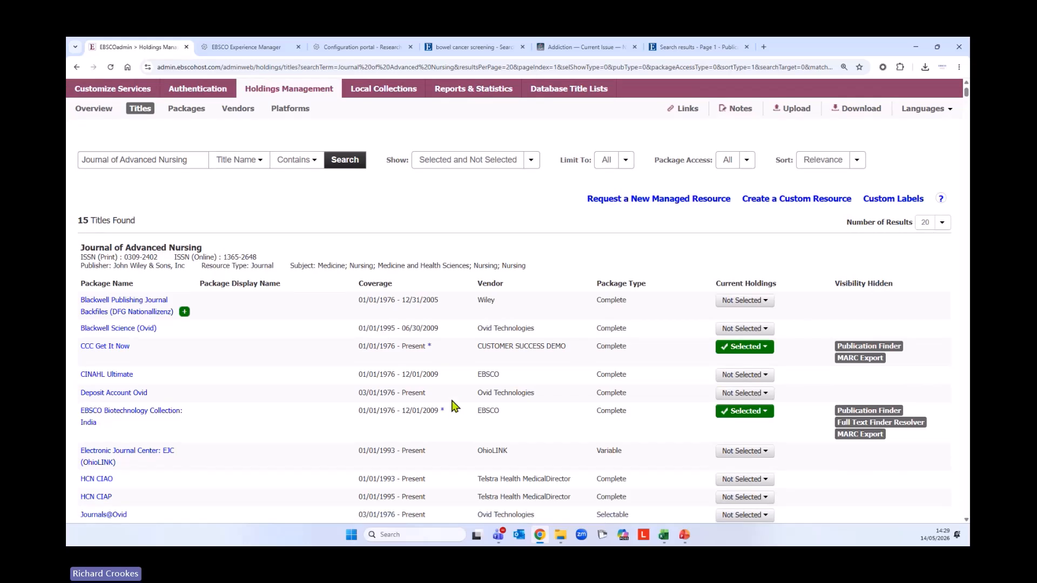
{"action": "scroll", "coordinate": [449, 389], "scroll_direction": "down", "scroll_amount": 2}
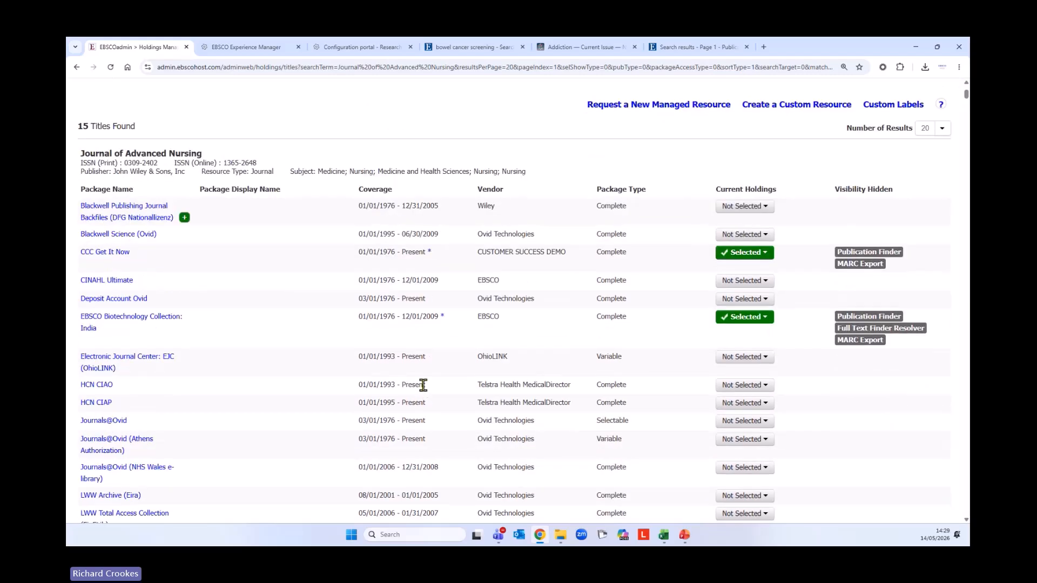
{"action": "scroll", "coordinate": [424, 385], "scroll_direction": "down", "scroll_amount": 1}
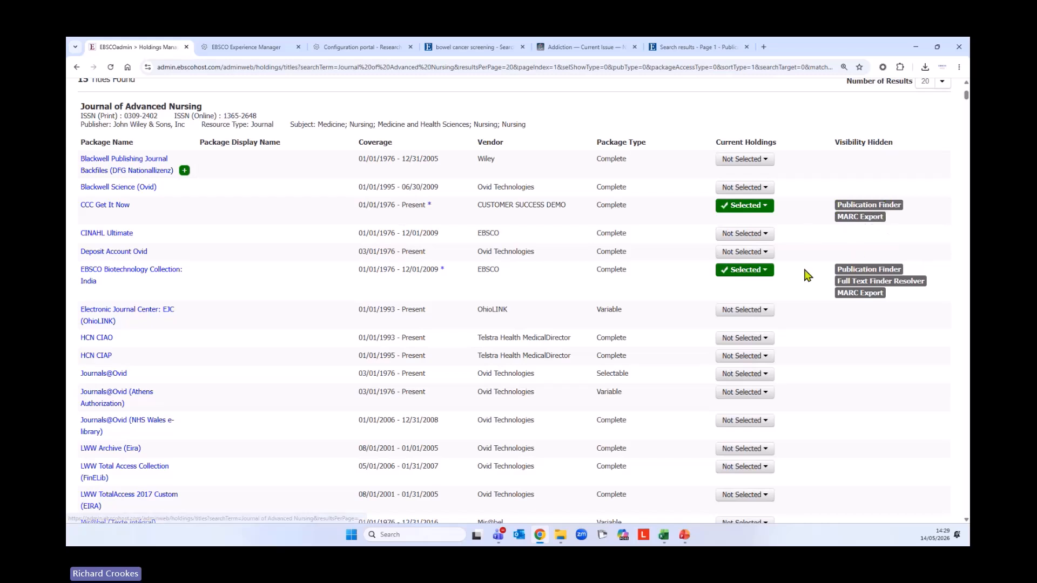
Browse the 15 package results, noting the Full Text Finder Resolver visibility tag
{"action": "left_click_drag", "start_coordinate": [836, 282], "coordinate": [925, 283]}
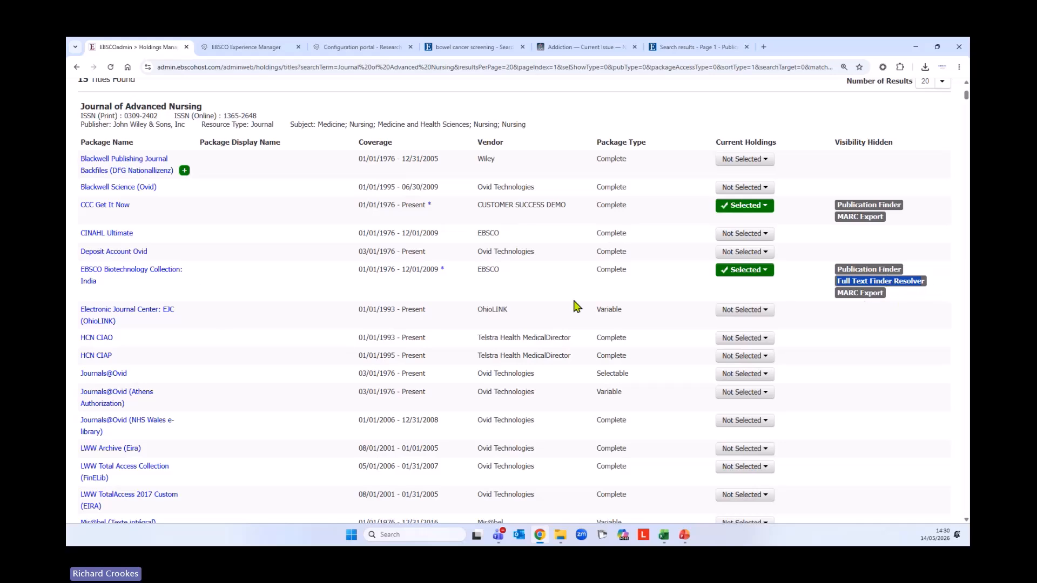
{"action": "scroll", "coordinate": [263, 320], "scroll_direction": "up", "scroll_amount": 2}
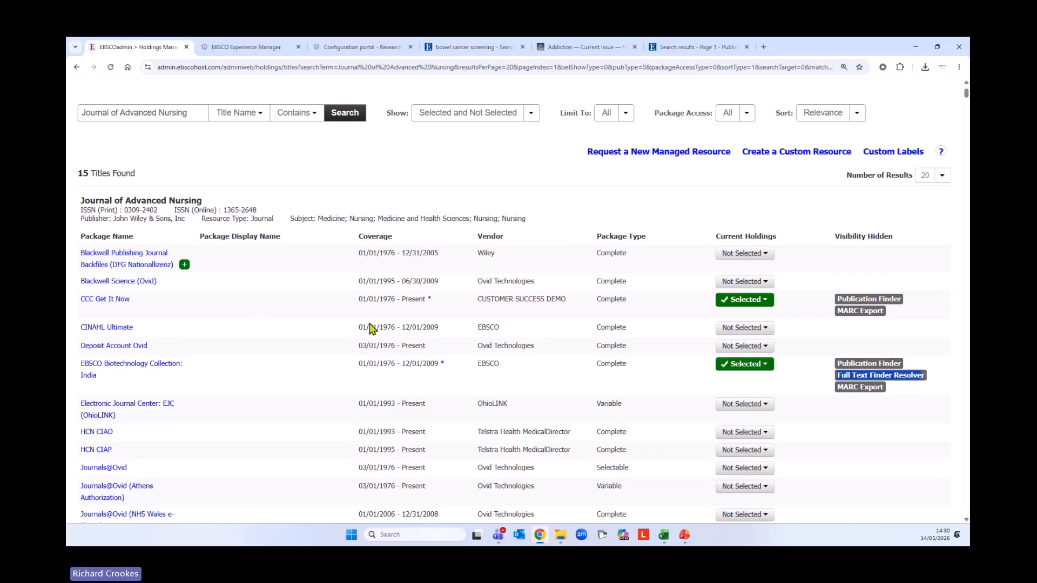
{"action": "scroll", "coordinate": [455, 382], "scroll_direction": "down", "scroll_amount": 1}
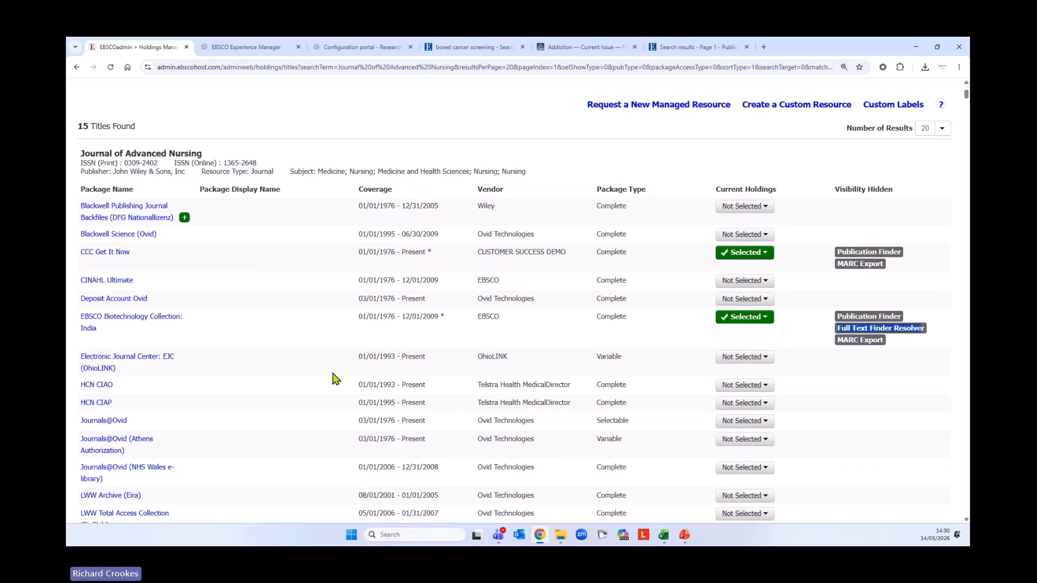
{"action": "scroll", "coordinate": [336, 377], "scroll_direction": "up", "scroll_amount": 3}
{"action": "scroll", "coordinate": [337, 383], "scroll_direction": "down", "scroll_amount": 1}
{"action": "scroll", "coordinate": [337, 389], "scroll_direction": "down", "scroll_amount": 1}
{"action": "scroll", "coordinate": [658, 349], "scroll_direction": "down", "scroll_amount": 1}
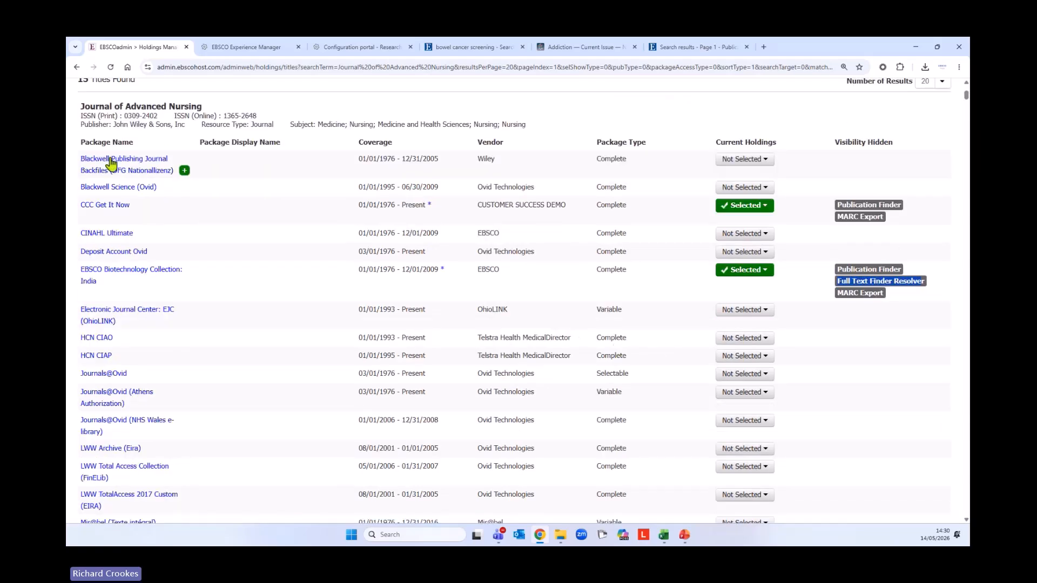
Open the Blackwell Publishing Journal Backfiles 'Not Selected' menu showing Select This Title and Select Entire Package
{"action": "left_click", "coordinate": [764, 159]}
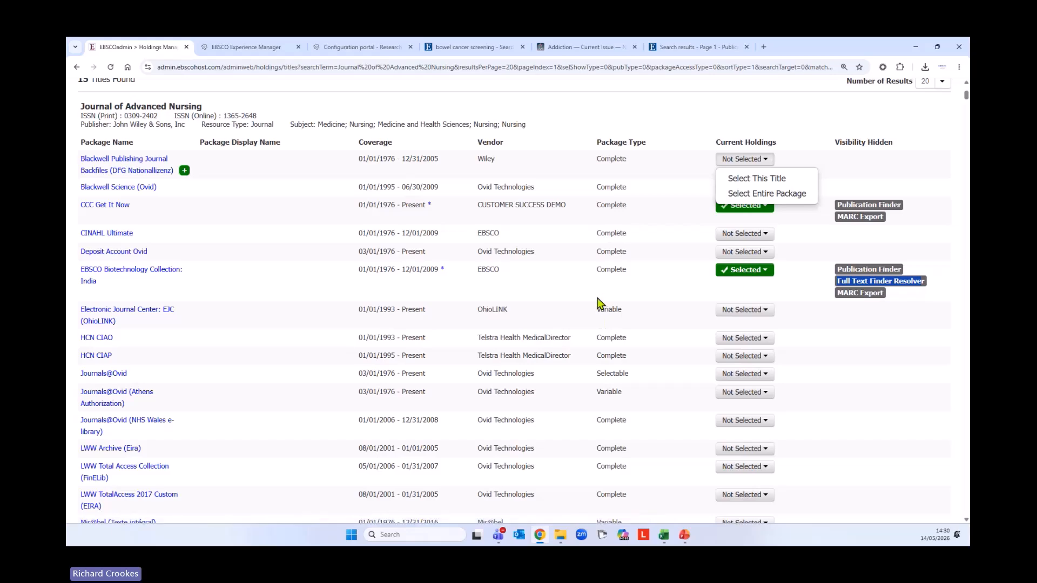
{"action": "scroll", "coordinate": [609, 333], "scroll_direction": "up", "scroll_amount": 3}
{"action": "scroll", "coordinate": [609, 334], "scroll_direction": "down", "scroll_amount": 1}
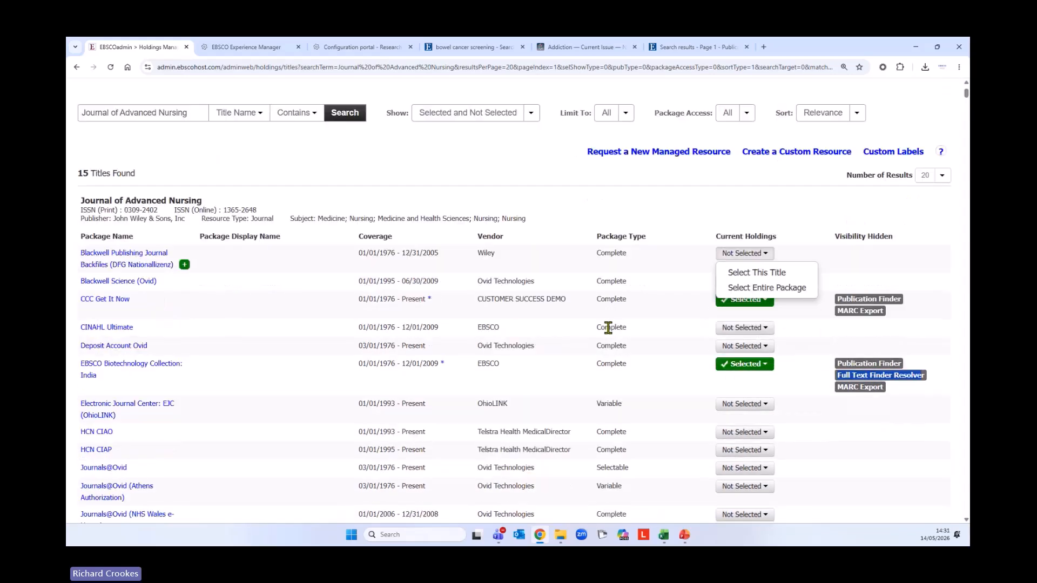
{"action": "scroll", "coordinate": [608, 328], "scroll_direction": "down", "scroll_amount": 1}
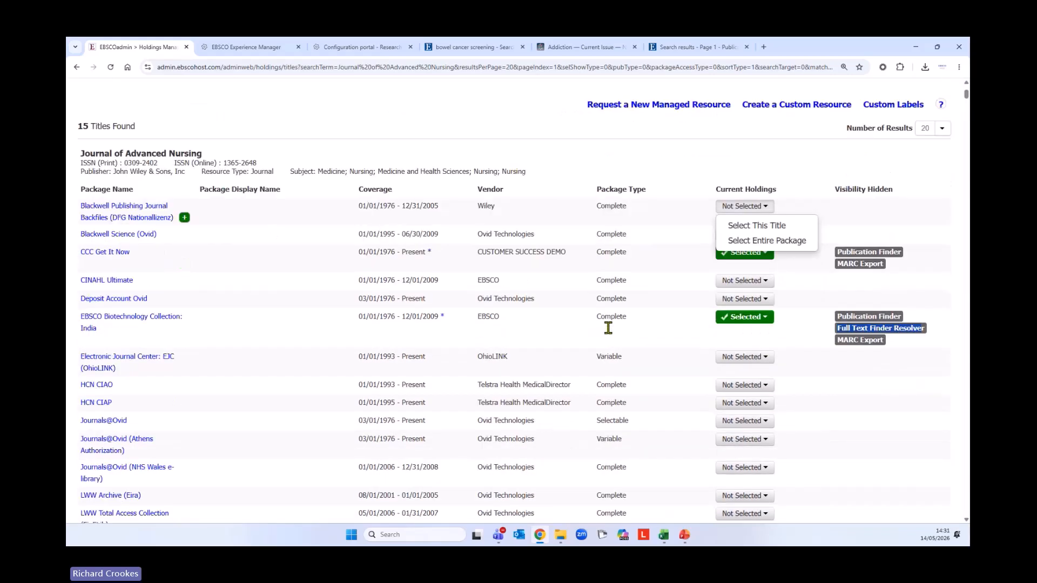
{"action": "scroll", "coordinate": [608, 327], "scroll_direction": "down", "scroll_amount": 1}
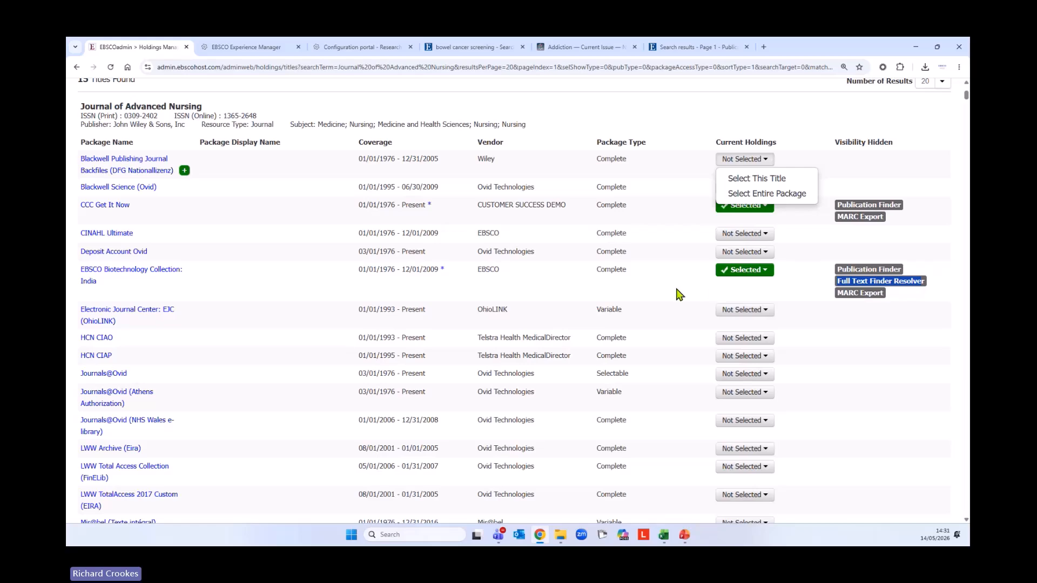
{"action": "scroll", "coordinate": [648, 286], "scroll_direction": "up", "scroll_amount": 4}
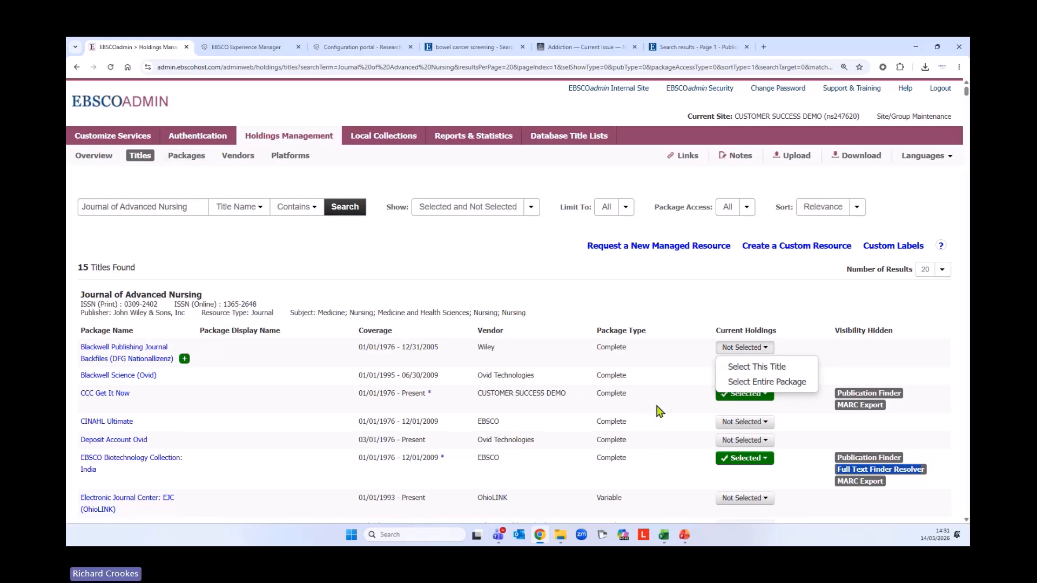
{"action": "scroll", "coordinate": [666, 383], "scroll_direction": "down", "scroll_amount": 3}
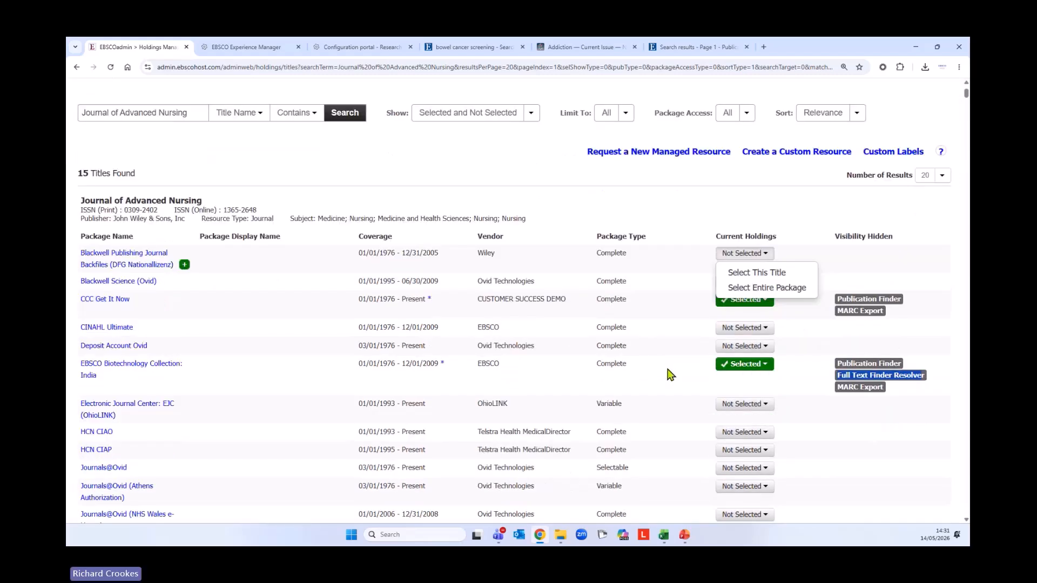
{"action": "scroll", "coordinate": [664, 382], "scroll_direction": "up", "scroll_amount": 1}
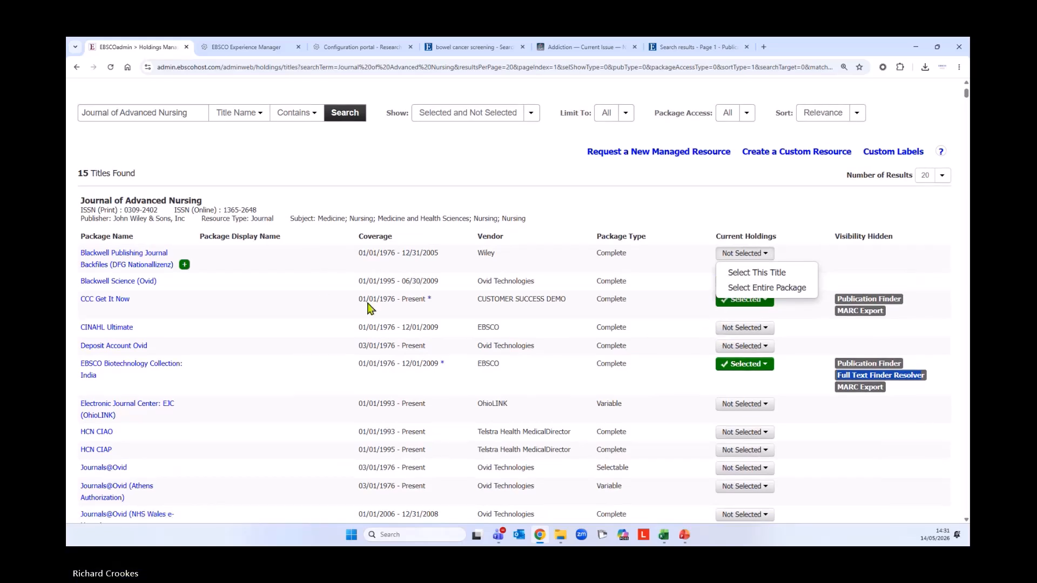
Open Journal of Advanced Nursing in CCC Get It Now and review its Custom URL and 01/01/1976 coverage
{"action": "left_click", "coordinate": [115, 301]}
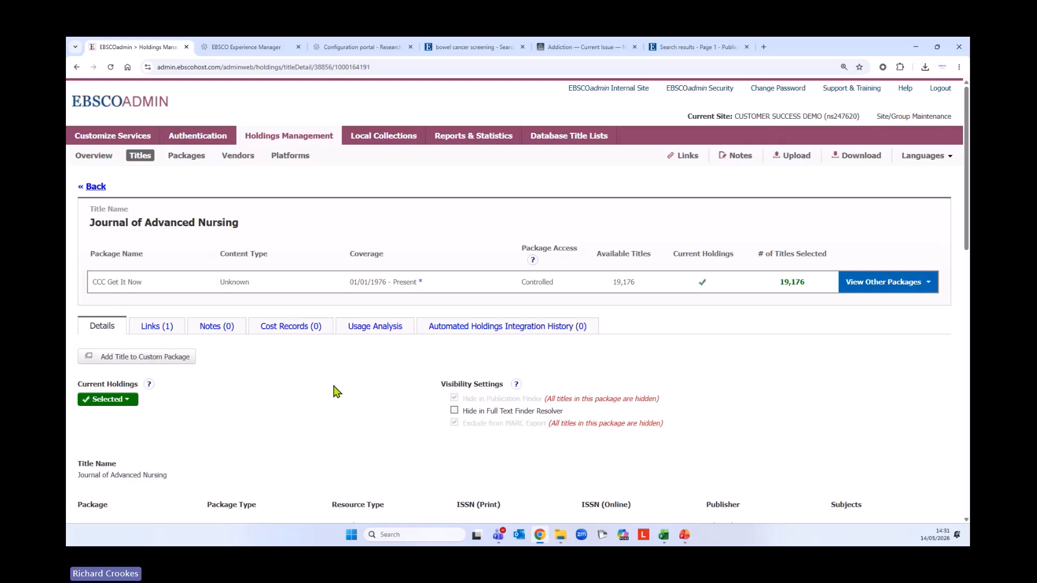
{"action": "scroll", "coordinate": [348, 380], "scroll_direction": "down", "scroll_amount": 2}
{"action": "scroll", "coordinate": [347, 380], "scroll_direction": "down", "scroll_amount": 1}
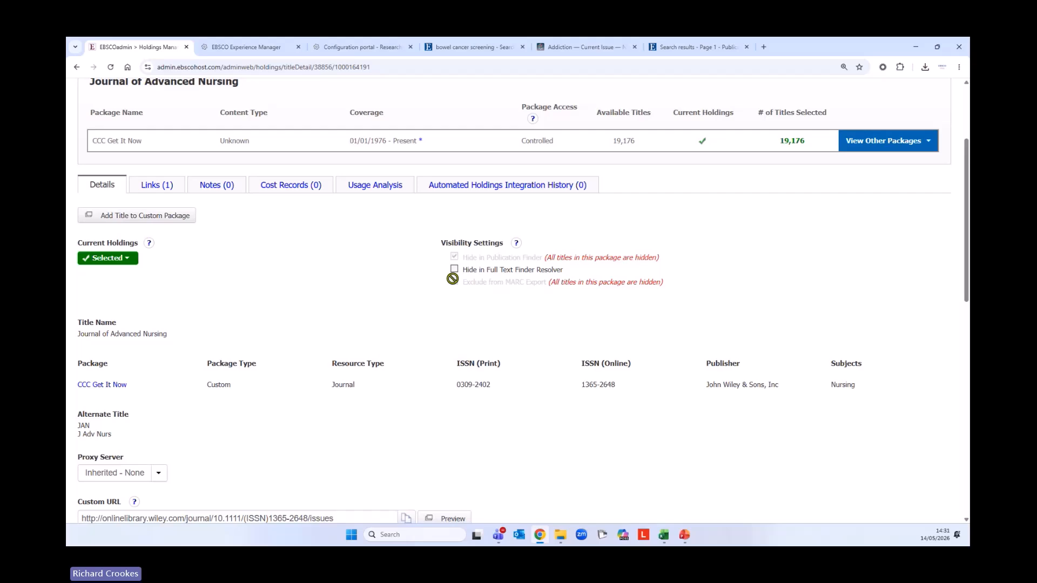
{"action": "scroll", "coordinate": [346, 352], "scroll_direction": "down", "scroll_amount": 2}
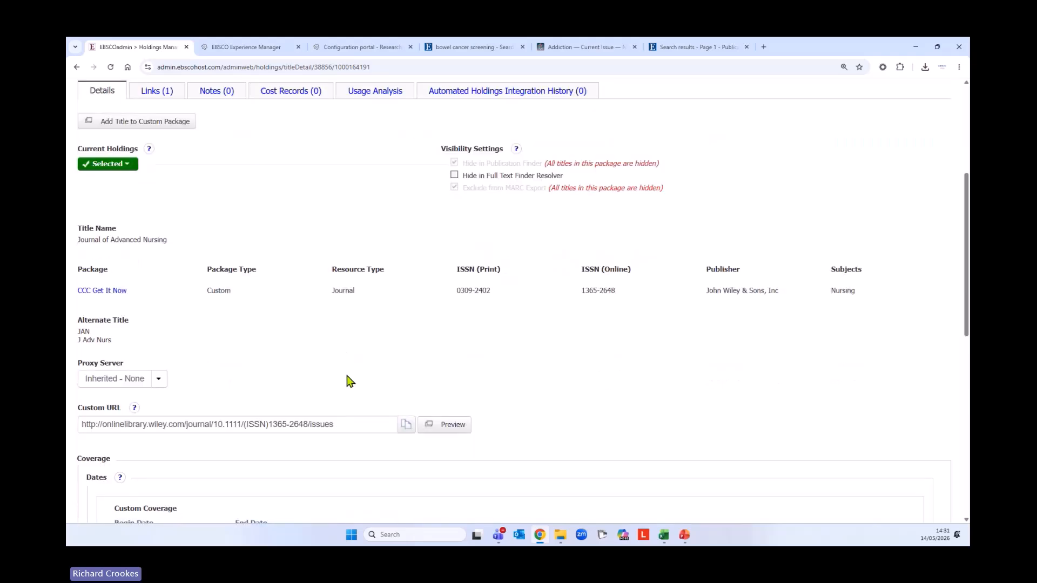
{"action": "scroll", "coordinate": [349, 381], "scroll_direction": "up", "scroll_amount": 1}
{"action": "scroll", "coordinate": [348, 381], "scroll_direction": "down", "scroll_amount": 3}
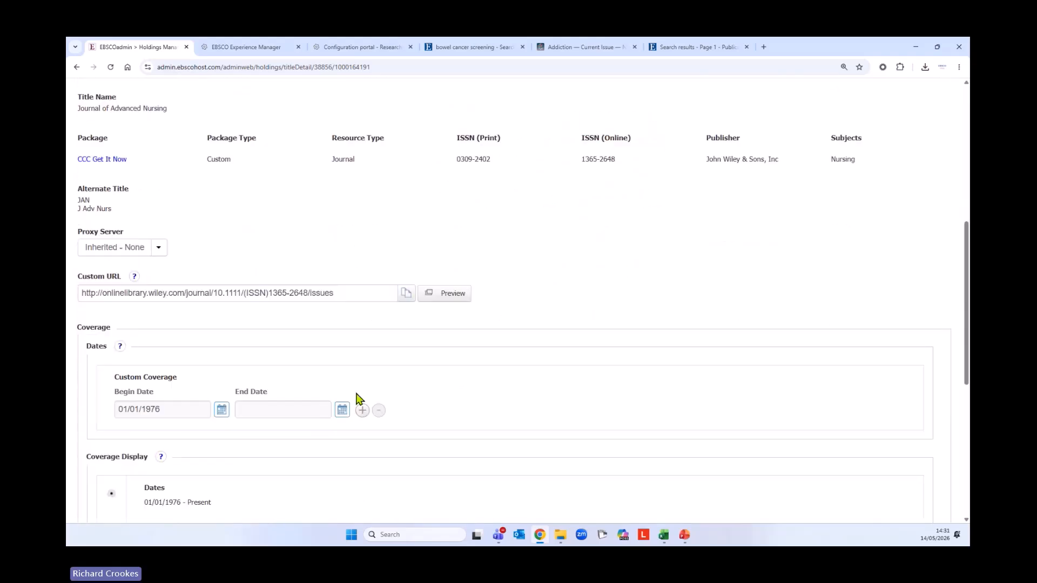
{"action": "scroll", "coordinate": [363, 400], "scroll_direction": "down", "scroll_amount": 1}
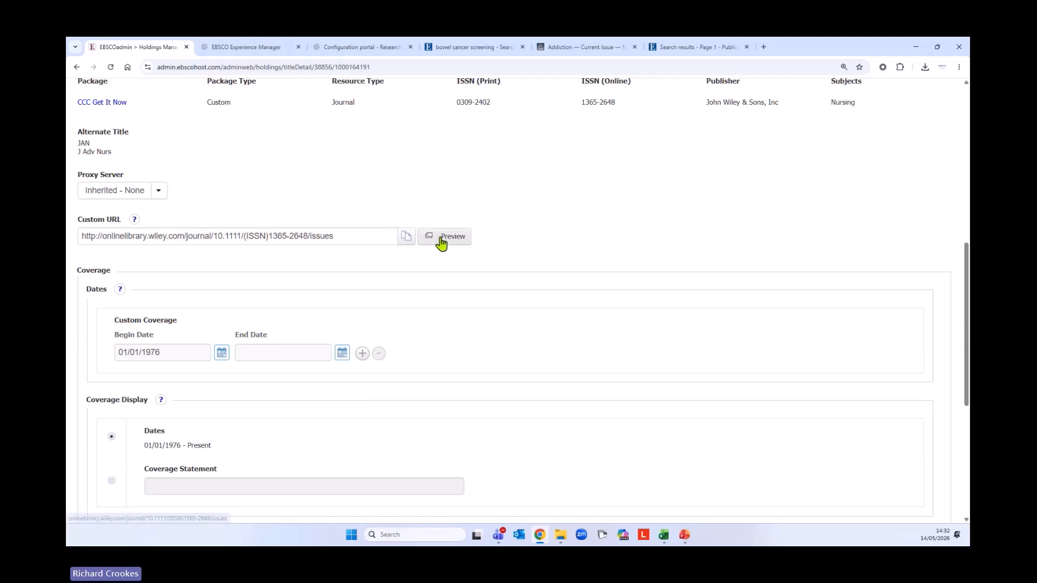
{"action": "scroll", "coordinate": [544, 365], "scroll_direction": "up", "scroll_amount": 2}
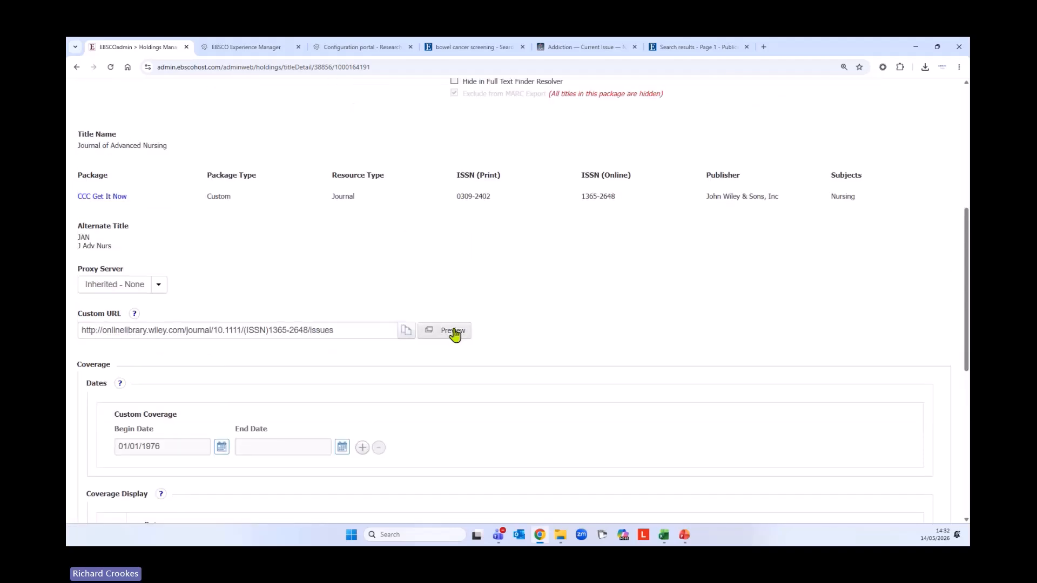
Preview the custom URL to reach the Journal of Advanced Nursing archive on Wiley, rejecting non-essential cookies
{"action": "left_click", "coordinate": [455, 333]}
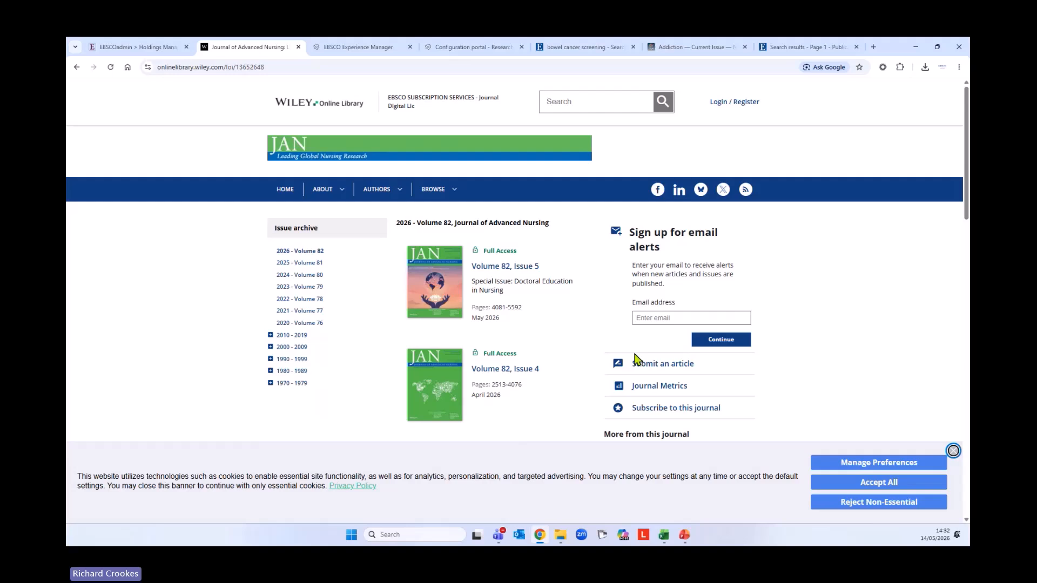
{"action": "left_click", "coordinate": [848, 504]}
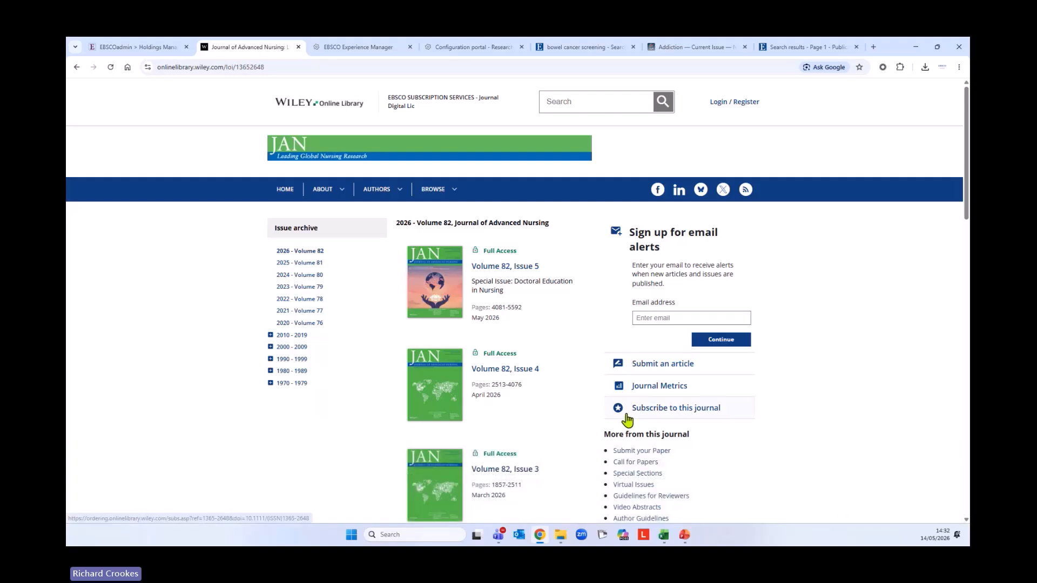
Return to the Journal of Advanced Nursing title details in EBSCOadmin and inspect the coverage end date
{"action": "left_click", "coordinate": [167, 53]}
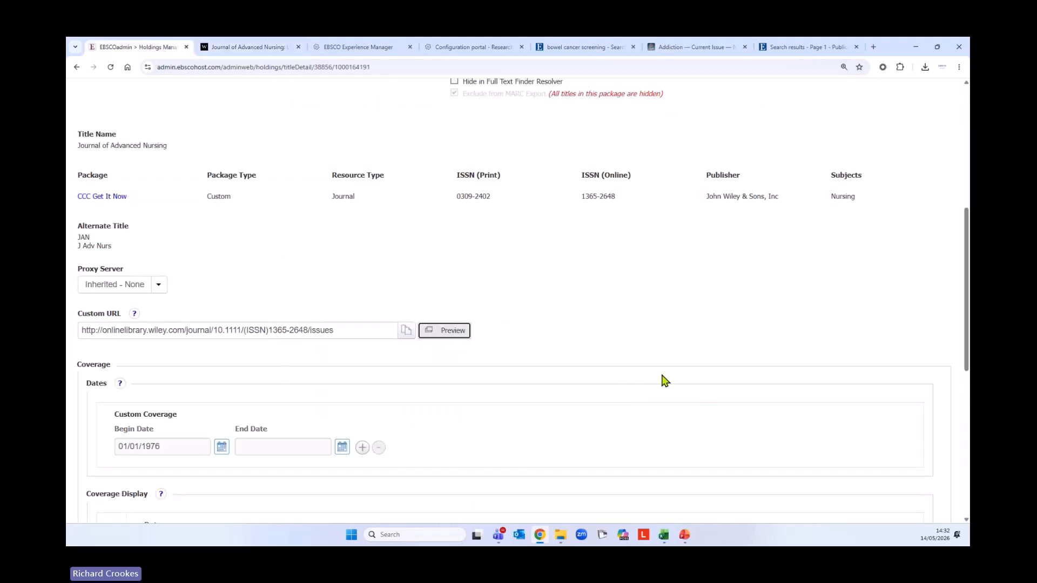
{"action": "scroll", "coordinate": [664, 381], "scroll_direction": "down", "scroll_amount": 2}
{"action": "scroll", "coordinate": [661, 386], "scroll_direction": "down", "scroll_amount": 1}
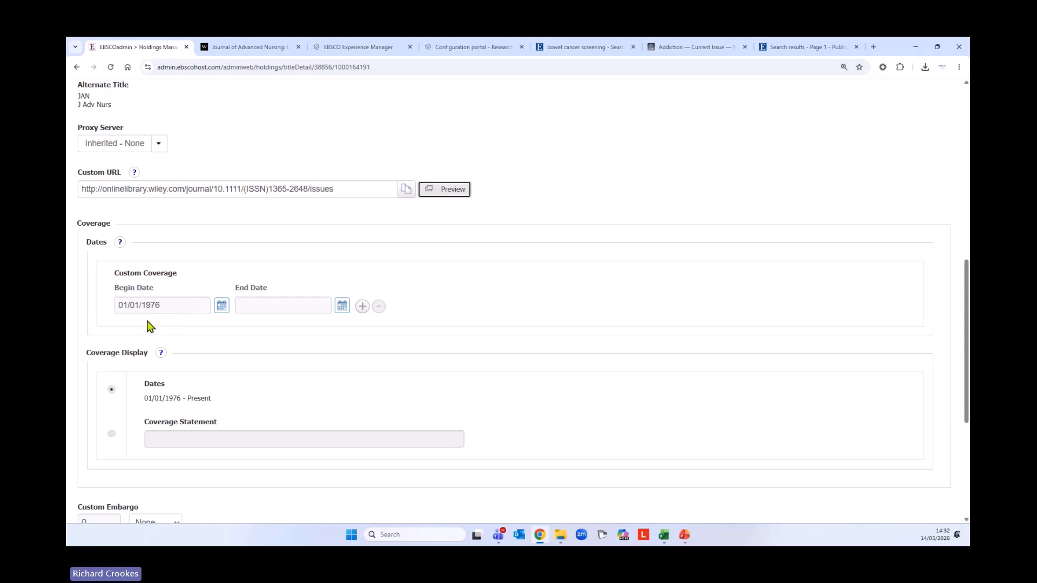
{"action": "left_click", "coordinate": [344, 308]}
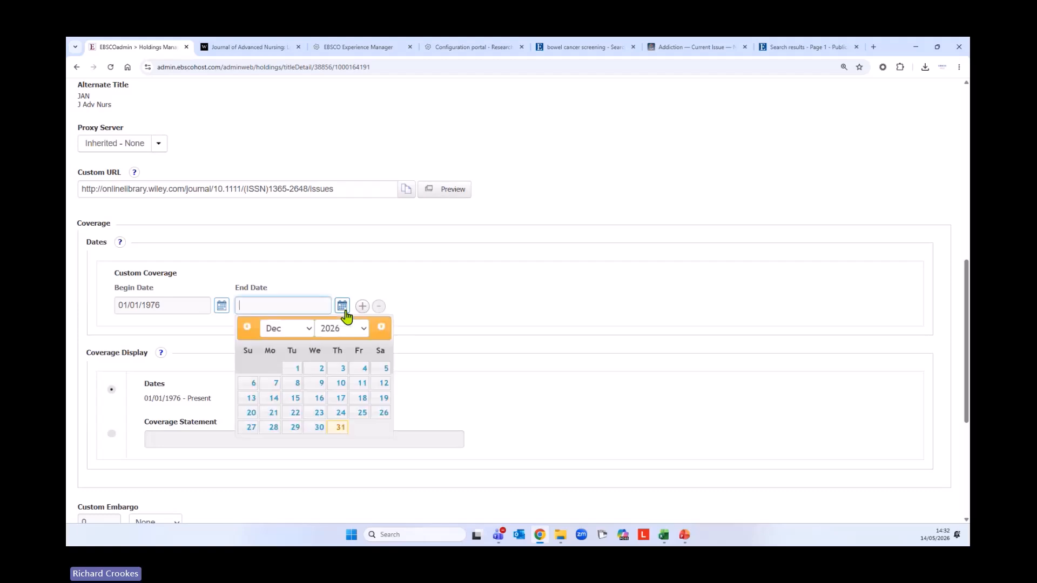
{"action": "left_click", "coordinate": [360, 310]}
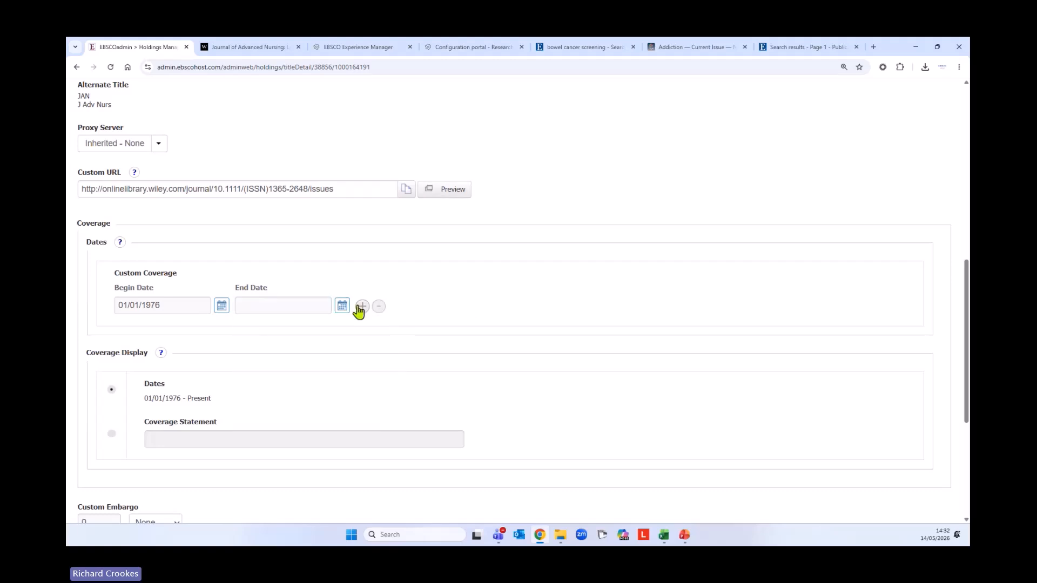
Add a second custom coverage row and set the first range's end date to 02/04/2026
{"action": "left_click", "coordinate": [361, 307]}
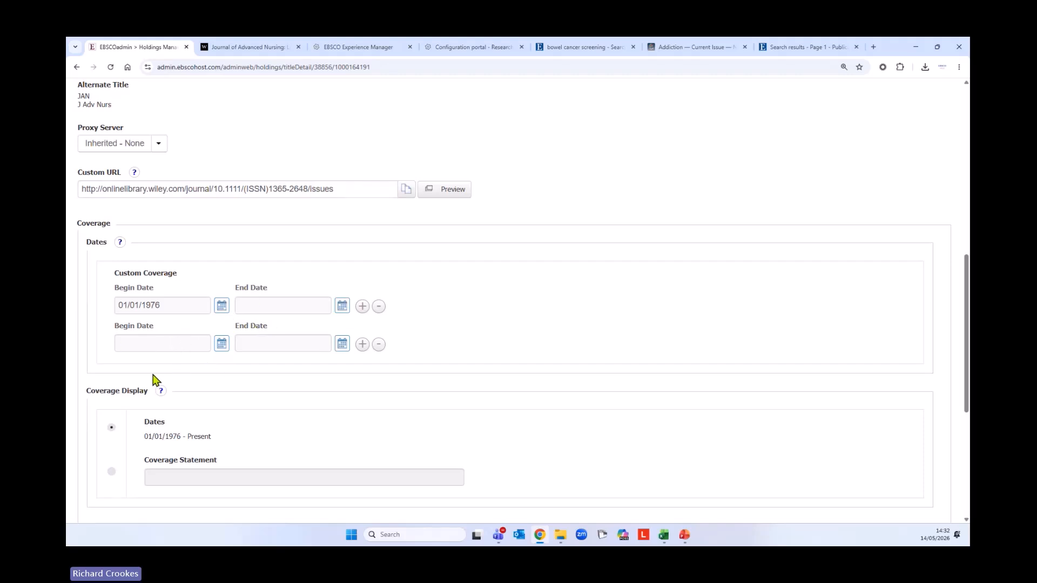
{"action": "scroll", "coordinate": [101, 420], "scroll_direction": "down", "scroll_amount": 1}
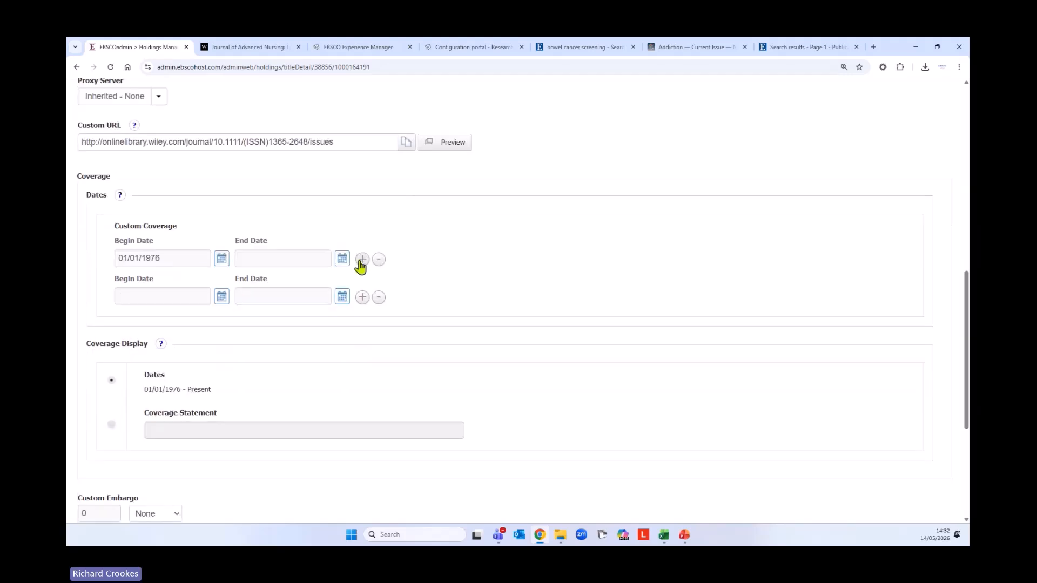
{"action": "left_click", "coordinate": [343, 260]}
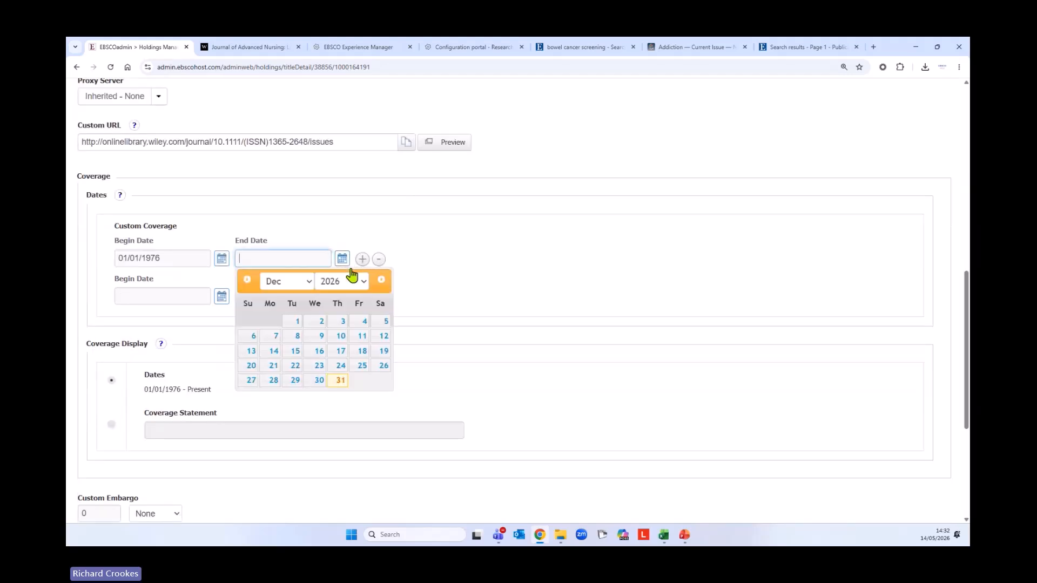
{"action": "left_click", "coordinate": [295, 287]}
{"action": "left_click", "coordinate": [273, 310]}
{"action": "left_click", "coordinate": [319, 324]}
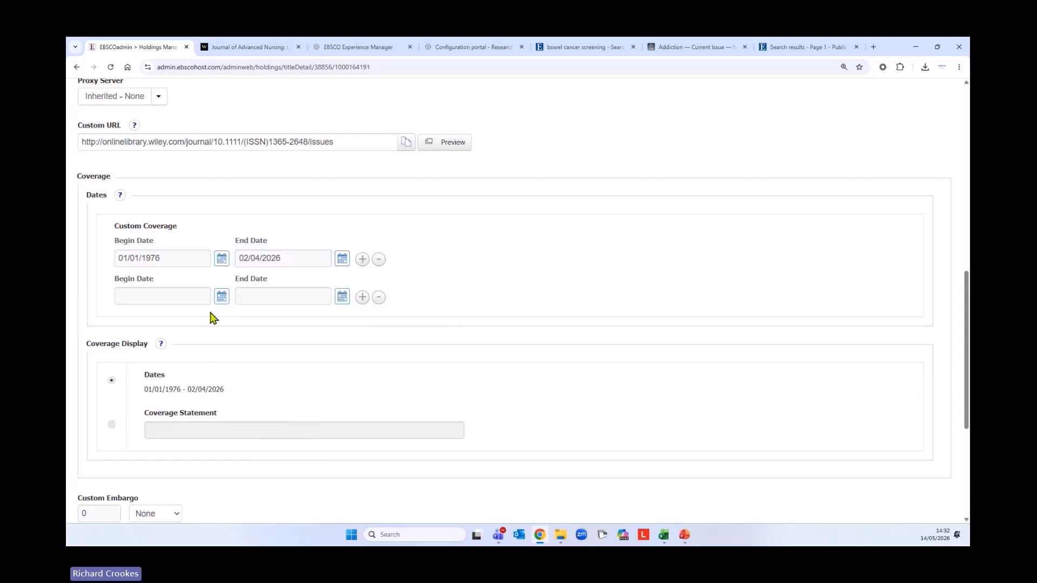
Set the second range's begin date to 08/04/2026, leaving its end date blank
{"action": "left_click", "coordinate": [221, 297]}
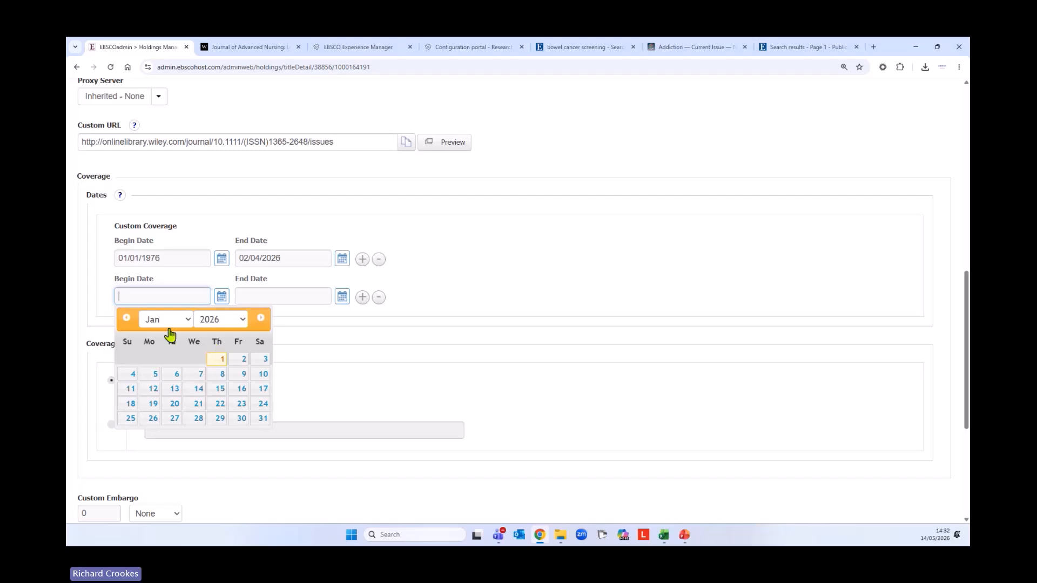
{"action": "left_click", "coordinate": [167, 323]}
{"action": "left_click", "coordinate": [171, 432]}
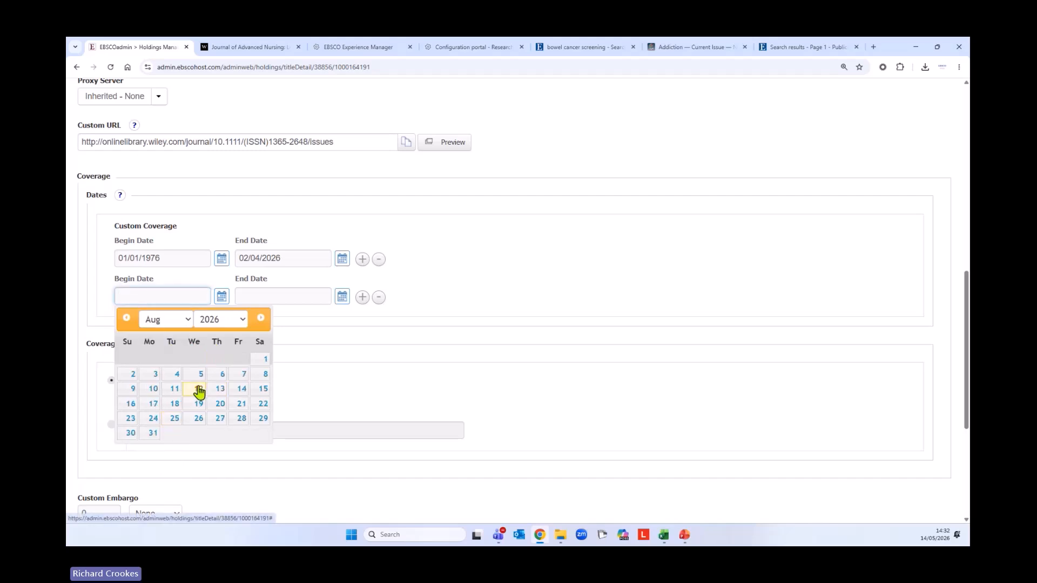
{"action": "left_click", "coordinate": [177, 374]}
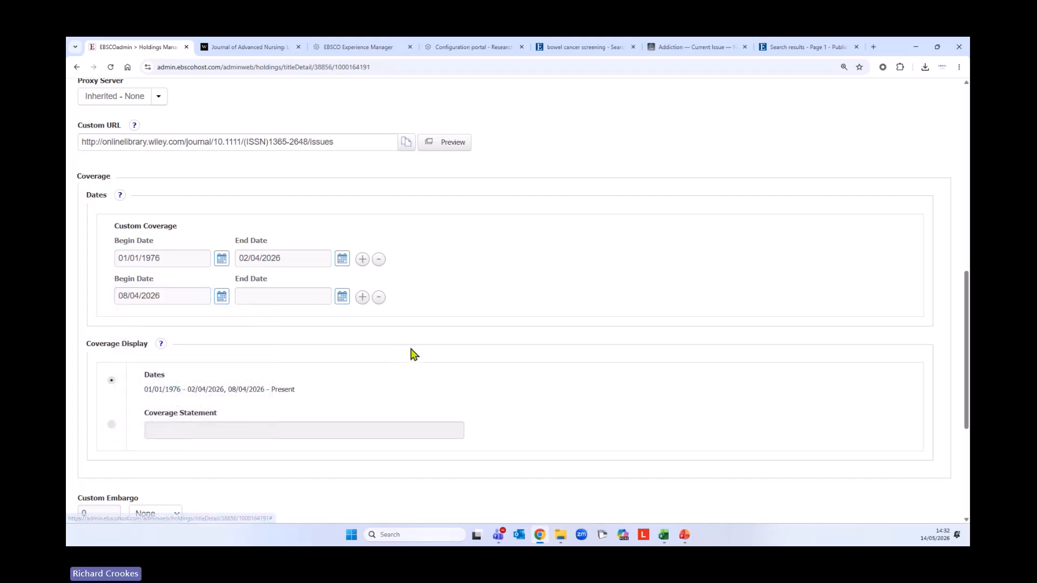
Review the coverage ranges 01/01/1976–02/04/2026 and 08/04/2026–Present, then return to the top
{"action": "scroll", "coordinate": [410, 352], "scroll_direction": "down", "scroll_amount": 1}
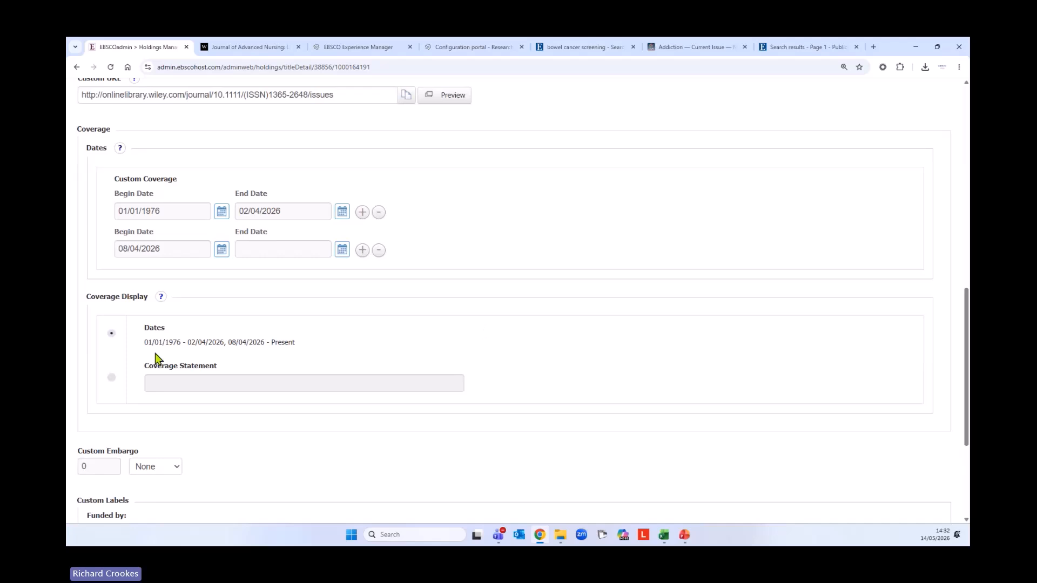
{"action": "left_click_drag", "start_coordinate": [144, 346], "coordinate": [297, 351]}
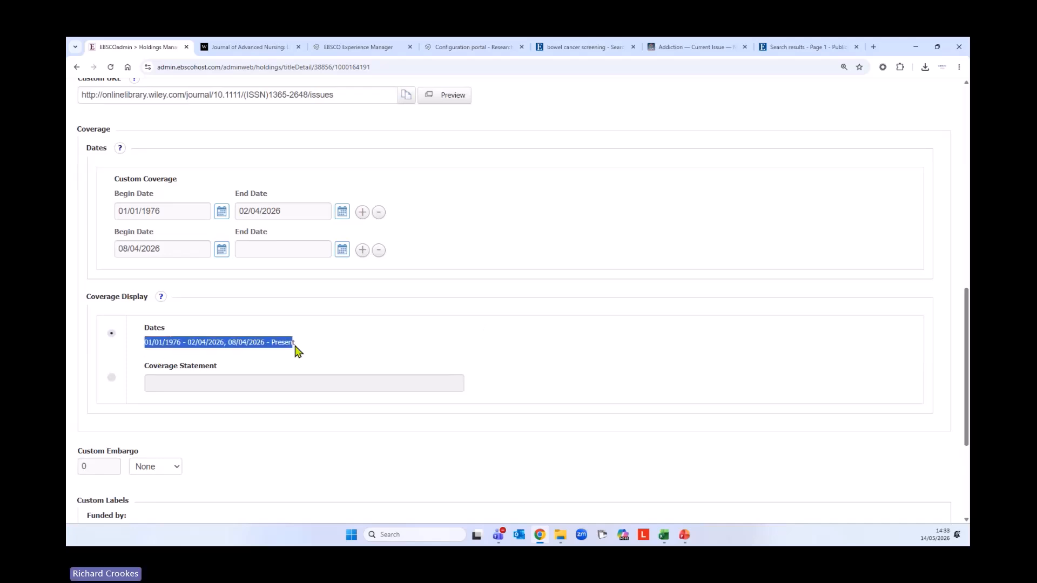
{"action": "left_click", "coordinate": [307, 359]}
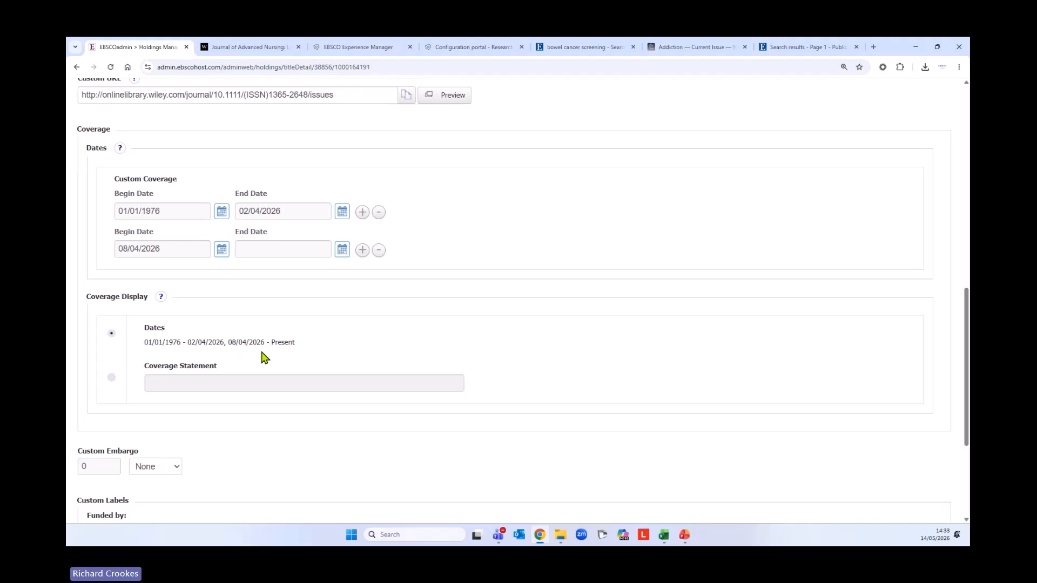
{"action": "scroll", "coordinate": [278, 433], "scroll_direction": "up", "scroll_amount": 2}
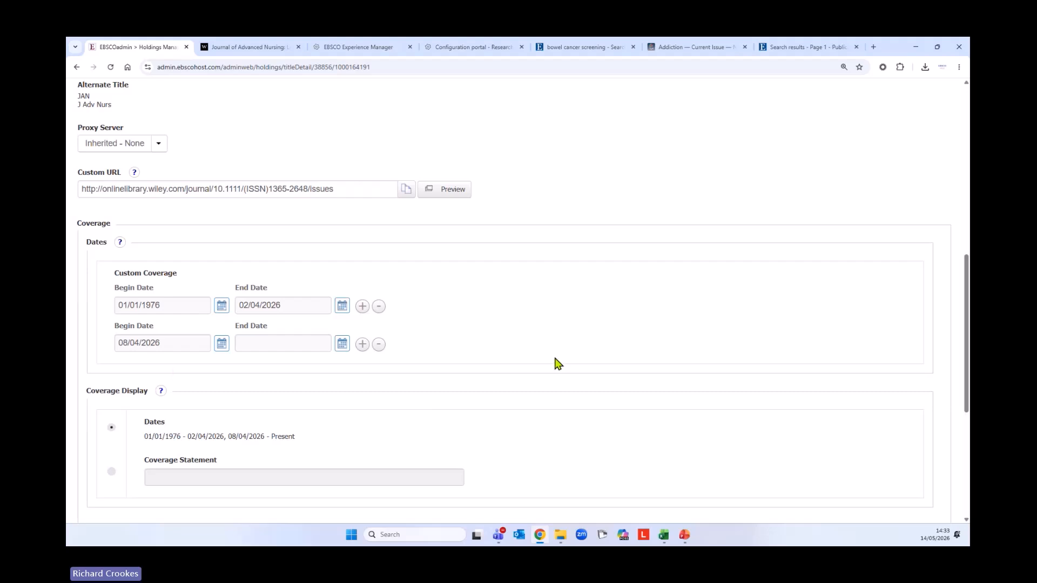
{"action": "scroll", "coordinate": [558, 363], "scroll_direction": "down", "scroll_amount": 3}
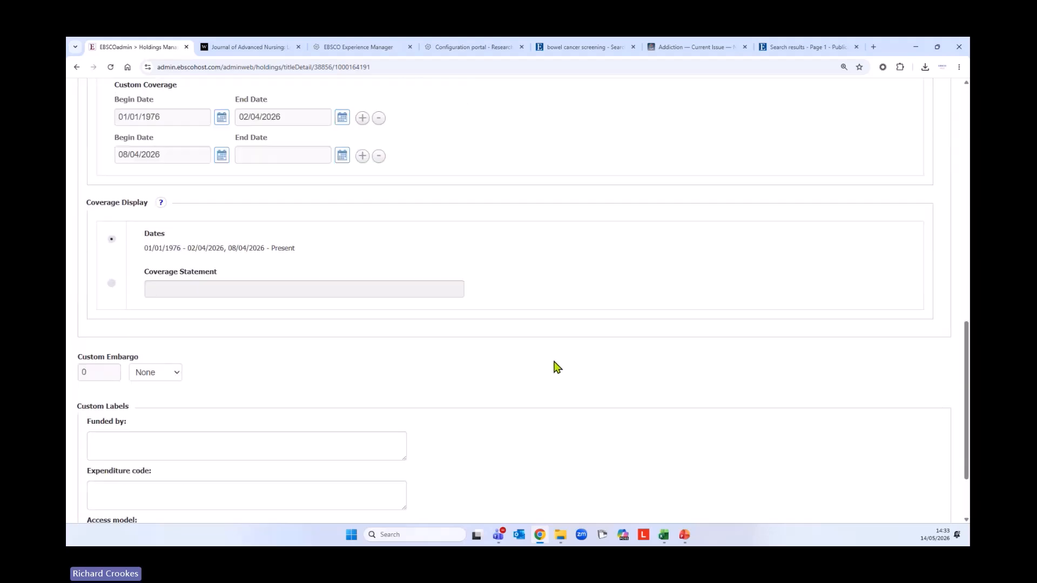
{"action": "scroll", "coordinate": [526, 373], "scroll_direction": "down", "scroll_amount": 1}
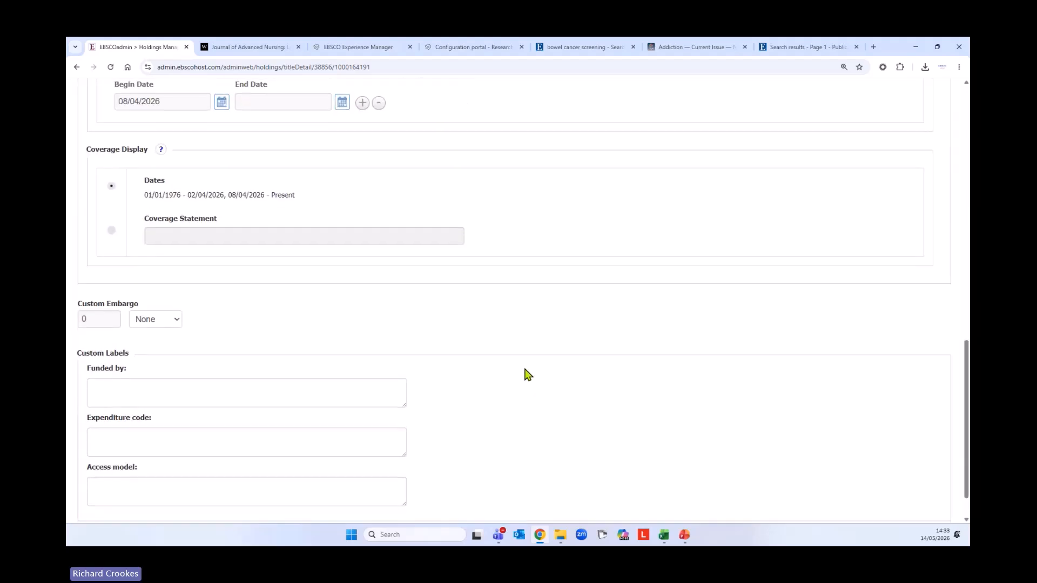
{"action": "scroll", "coordinate": [528, 375], "scroll_direction": "down", "scroll_amount": 1}
{"action": "scroll", "coordinate": [526, 382], "scroll_direction": "up", "scroll_amount": 8}
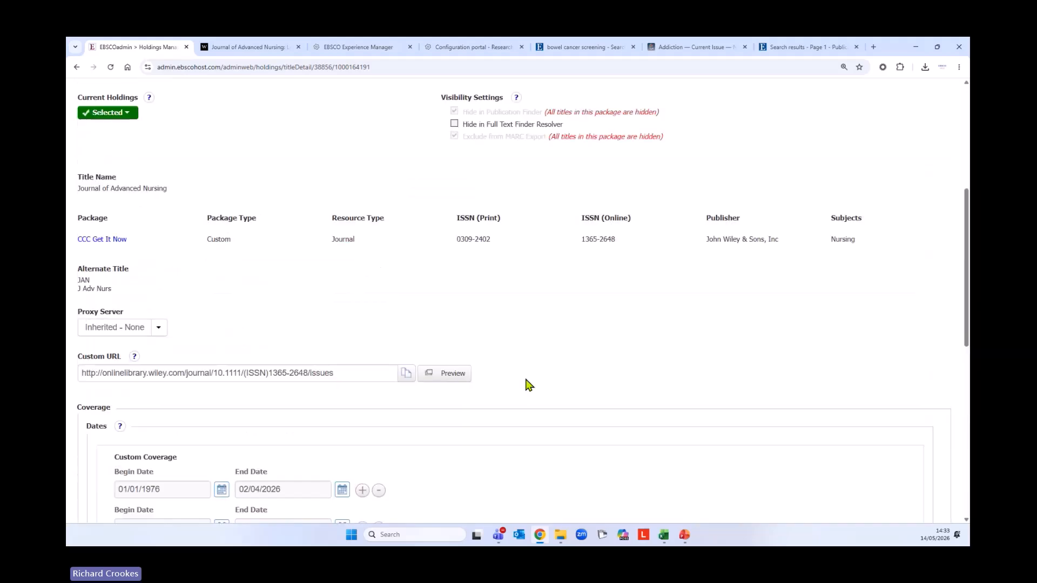
{"action": "scroll", "coordinate": [529, 384], "scroll_direction": "up", "scroll_amount": 4}
{"action": "scroll", "coordinate": [527, 384], "scroll_direction": "up", "scroll_amount": 2}
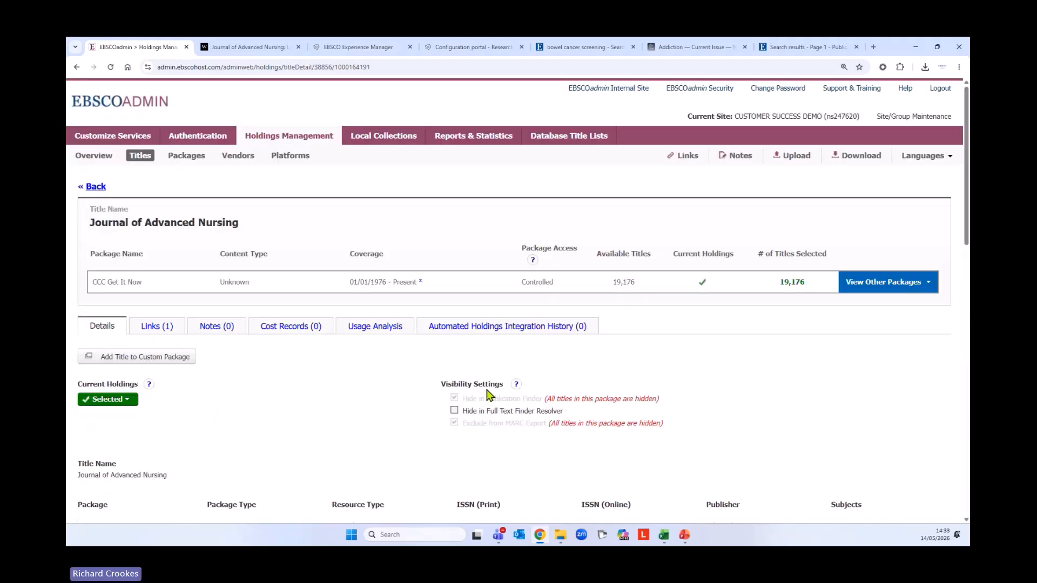
Discard the coverage edits to view the title's one link, then go back to the Journal of Advanced Nursing results
{"action": "left_click", "coordinate": [150, 331]}
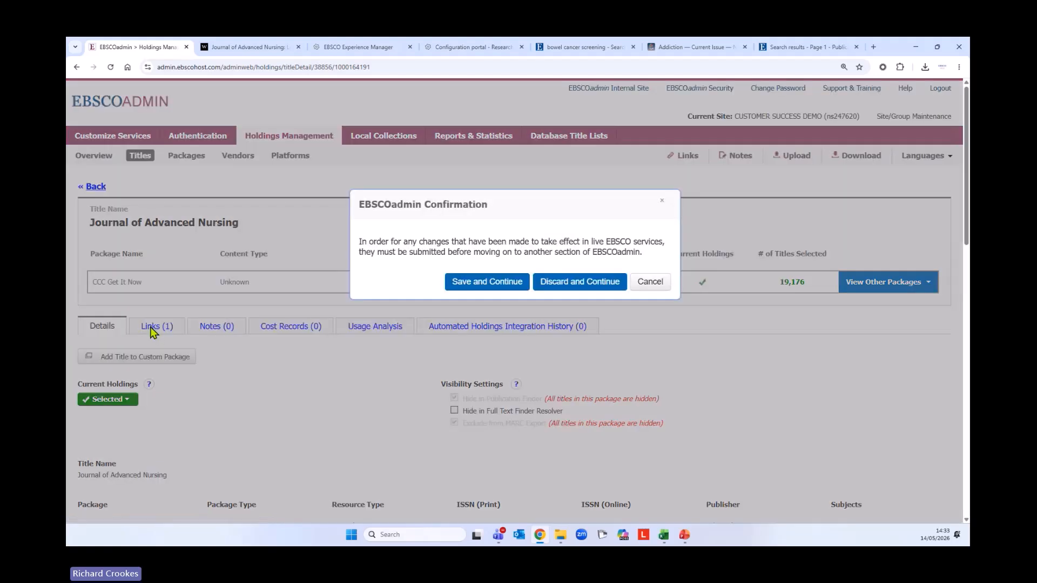
{"action": "left_click", "coordinate": [549, 291]}
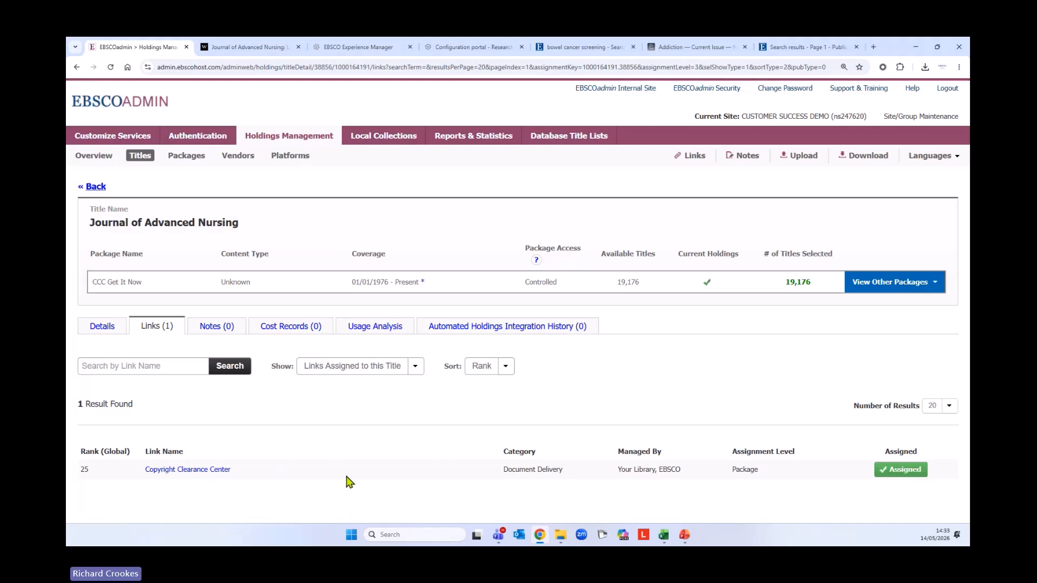
{"action": "left_click", "coordinate": [94, 187]}
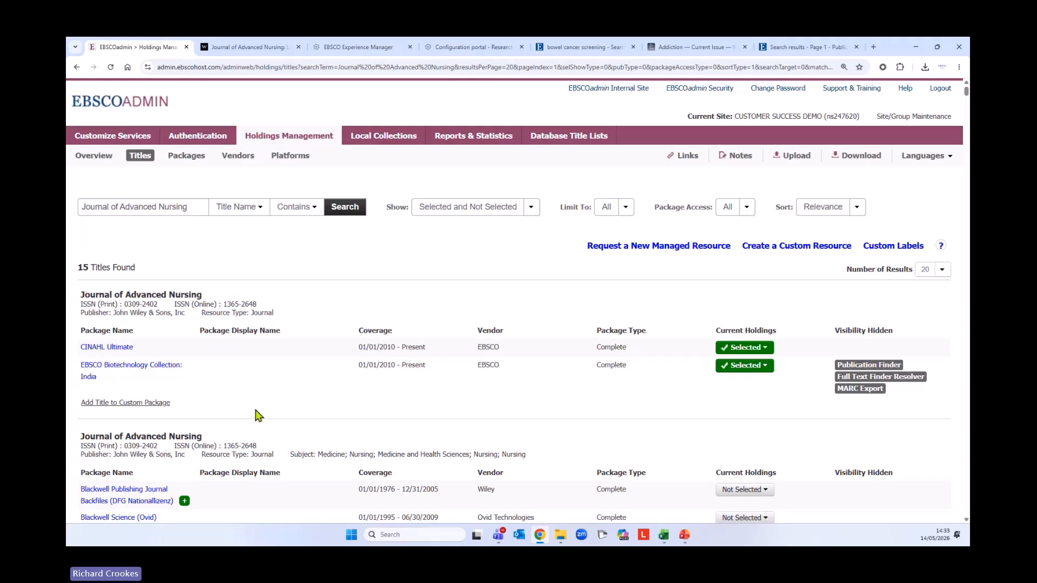
{"action": "scroll", "coordinate": [275, 428], "scroll_direction": "down", "scroll_amount": 5}
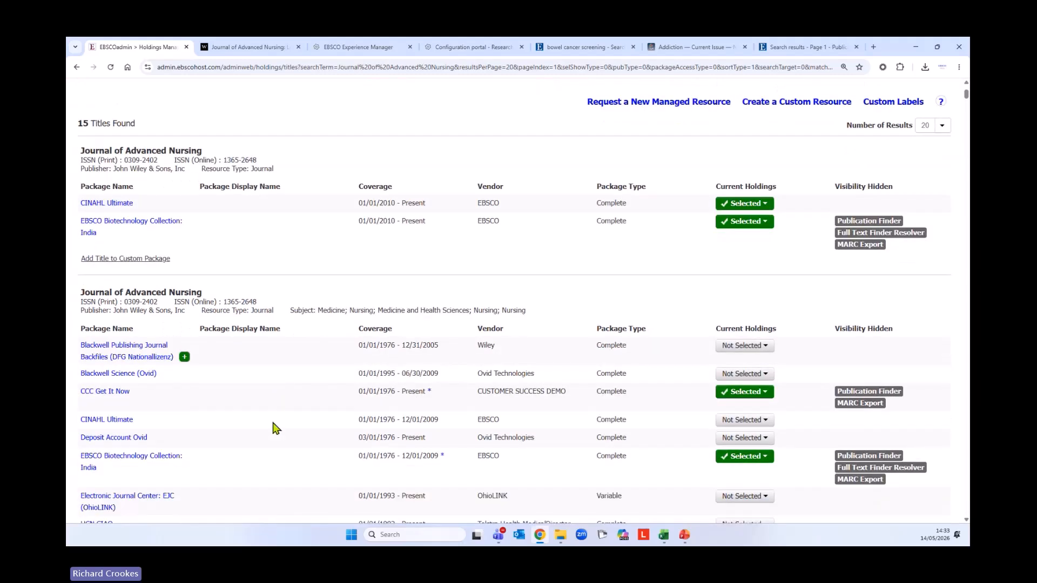
{"action": "scroll", "coordinate": [273, 424], "scroll_direction": "up", "scroll_amount": 4}
{"action": "scroll", "coordinate": [274, 425], "scroll_direction": "up", "scroll_amount": 1}
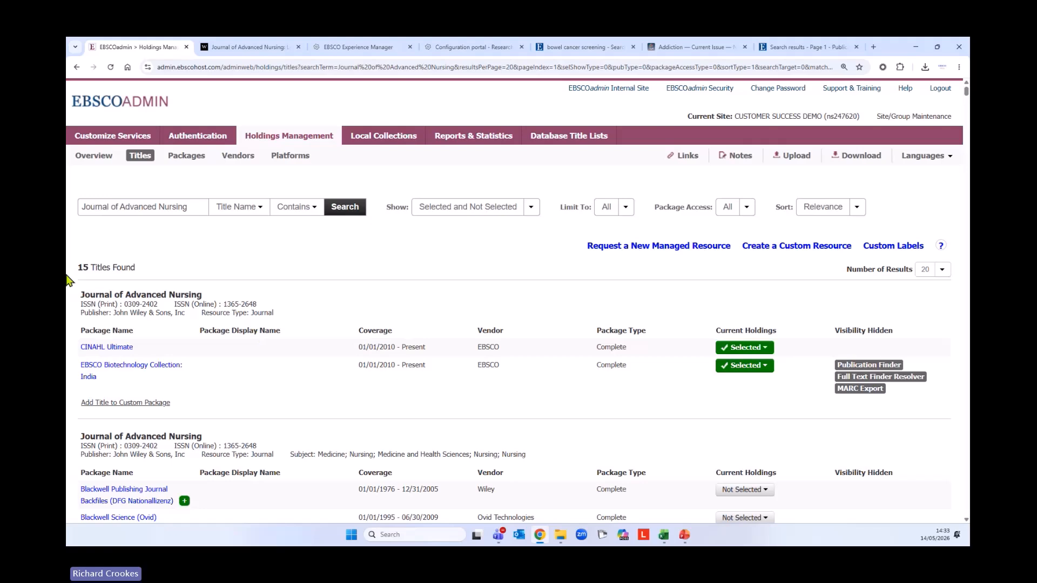
Search packages for 'Wiley online' limited to E-Journal, showing both selected and not selected packages
{"action": "left_click", "coordinate": [95, 158]}
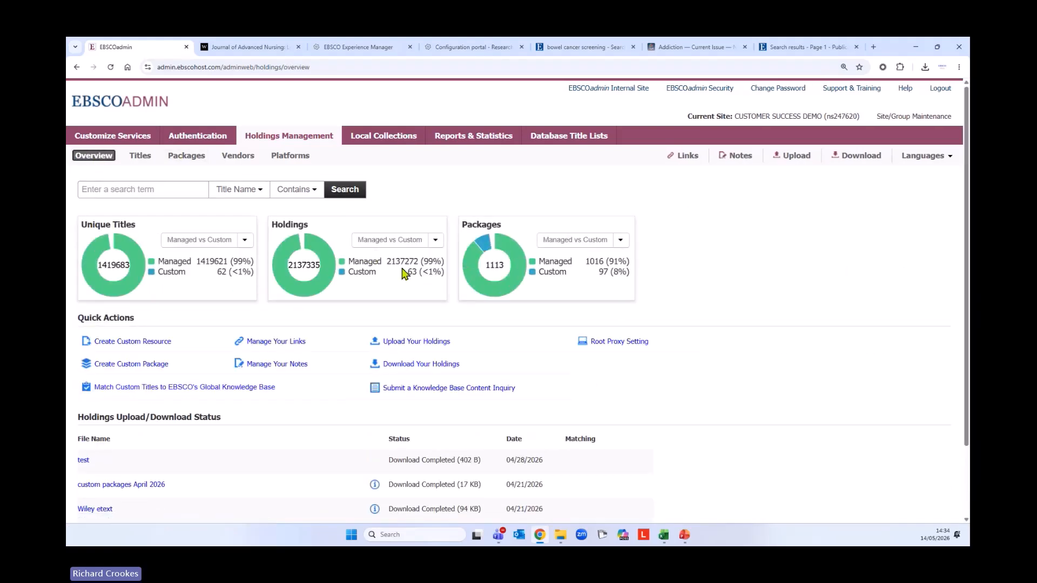
{"action": "left_click", "coordinate": [184, 156]}
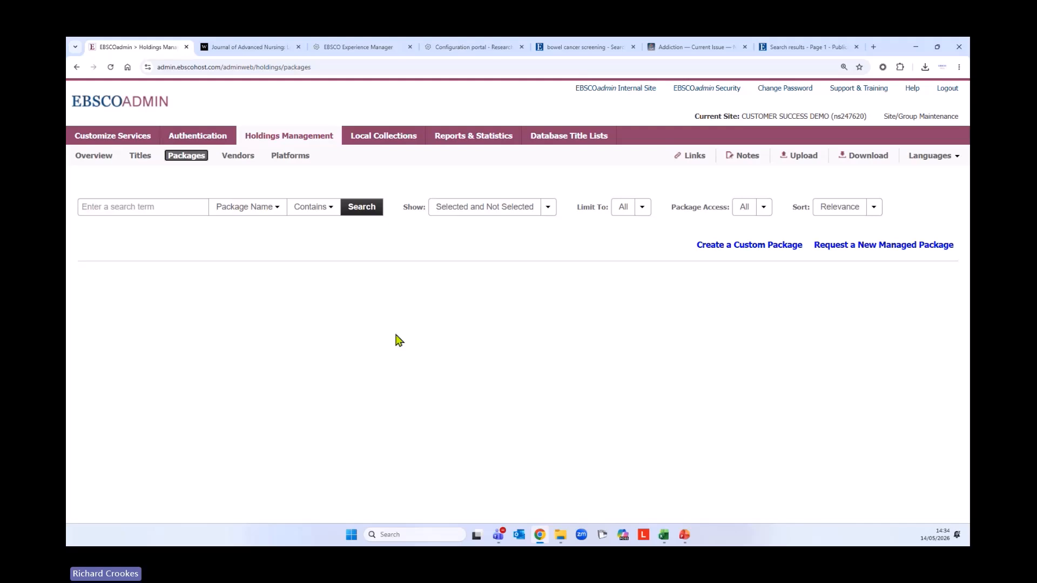
{"action": "left_click", "coordinate": [136, 207]}
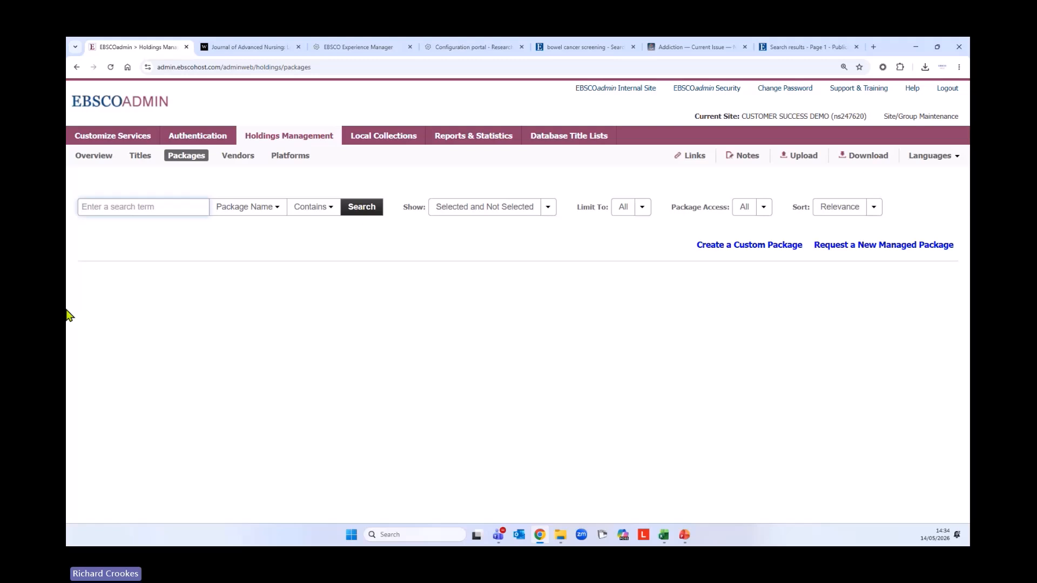
{"action": "type", "text": "Wiley online"}
{"action": "left_click", "coordinate": [642, 211]}
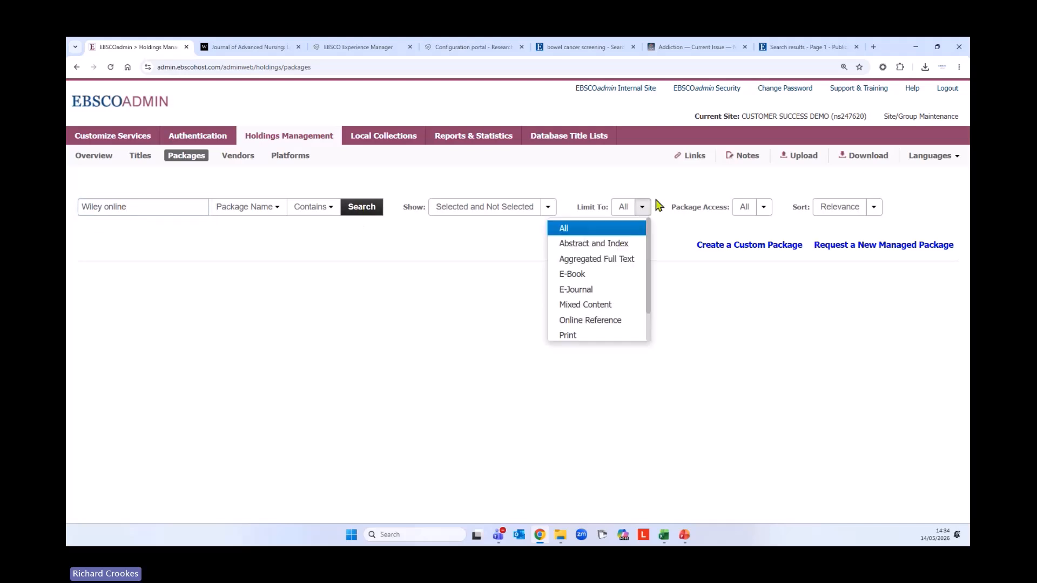
{"action": "left_click", "coordinate": [583, 290]}
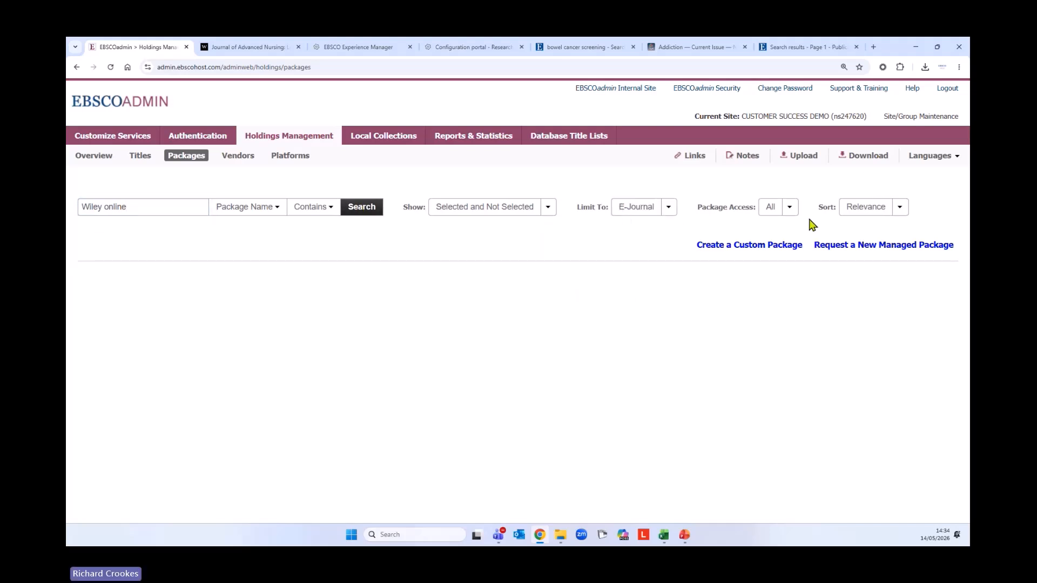
{"action": "left_click", "coordinate": [547, 211]}
{"action": "left_click", "coordinate": [548, 211]}
{"action": "left_click", "coordinate": [362, 209]}
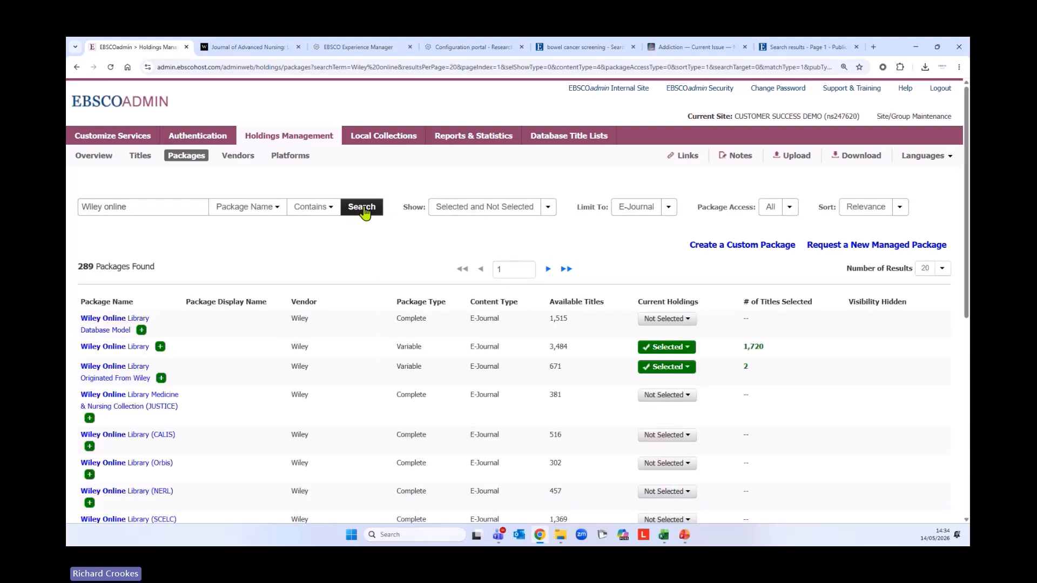
Page through the 289 'Wiley online' package results to page 4
{"action": "scroll", "coordinate": [231, 380], "scroll_direction": "down", "scroll_amount": 1}
{"action": "scroll", "coordinate": [230, 380], "scroll_direction": "down", "scroll_amount": 5}
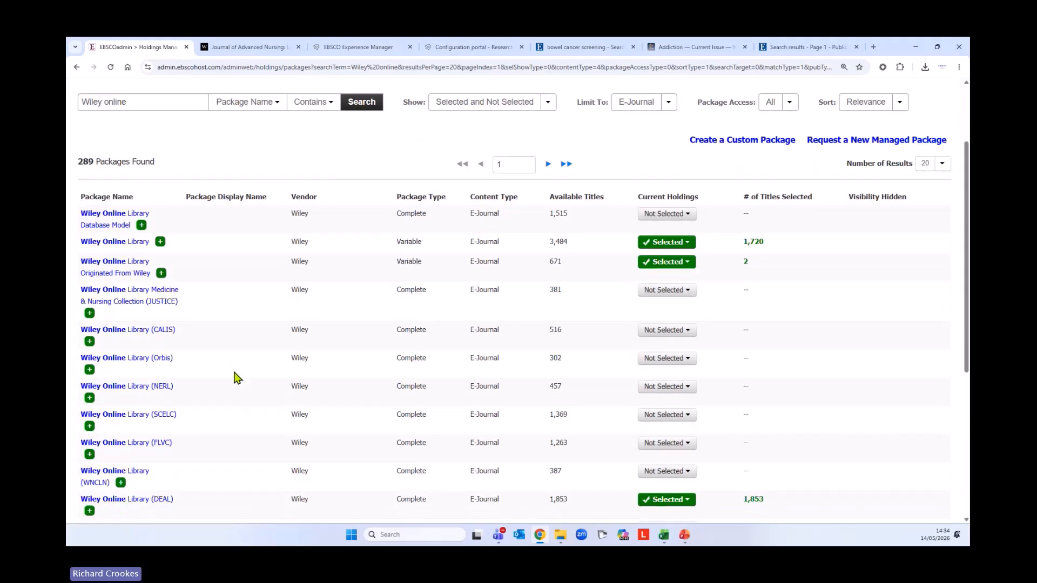
{"action": "scroll", "coordinate": [236, 379], "scroll_direction": "down", "scroll_amount": 1}
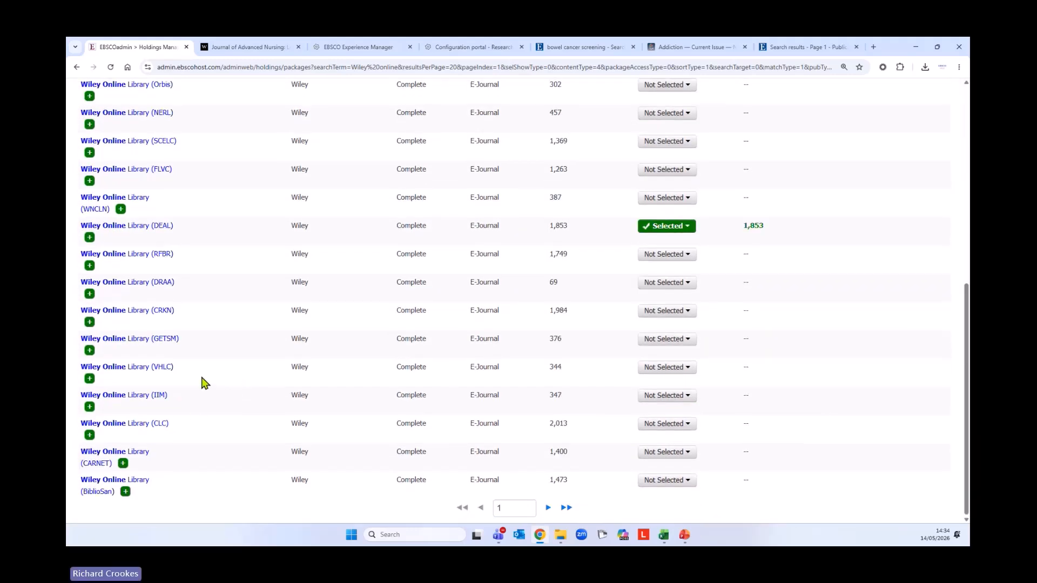
{"action": "left_click", "coordinate": [547, 508]}
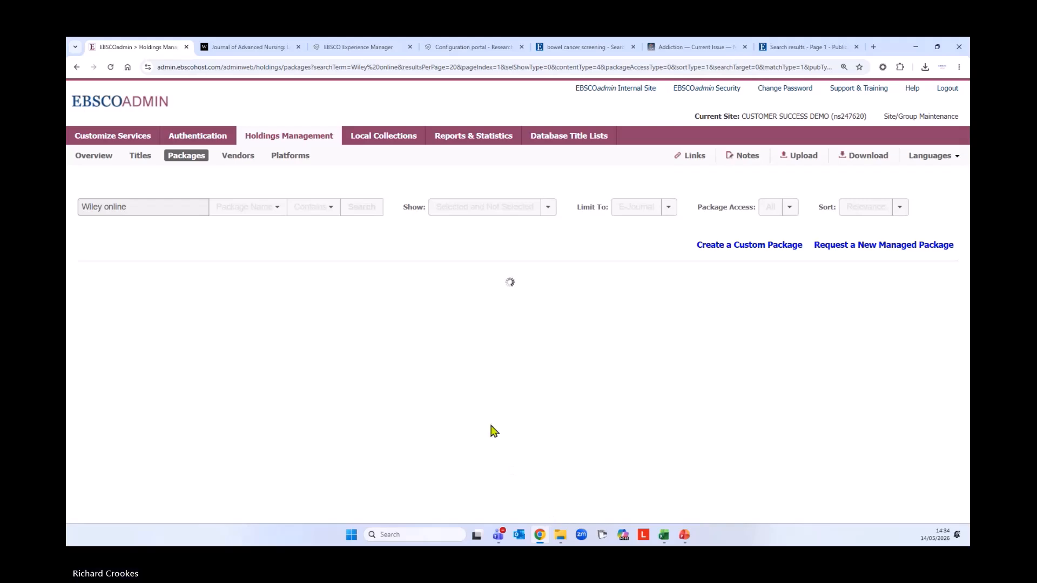
{"action": "scroll", "coordinate": [222, 410], "scroll_direction": "down", "scroll_amount": 3}
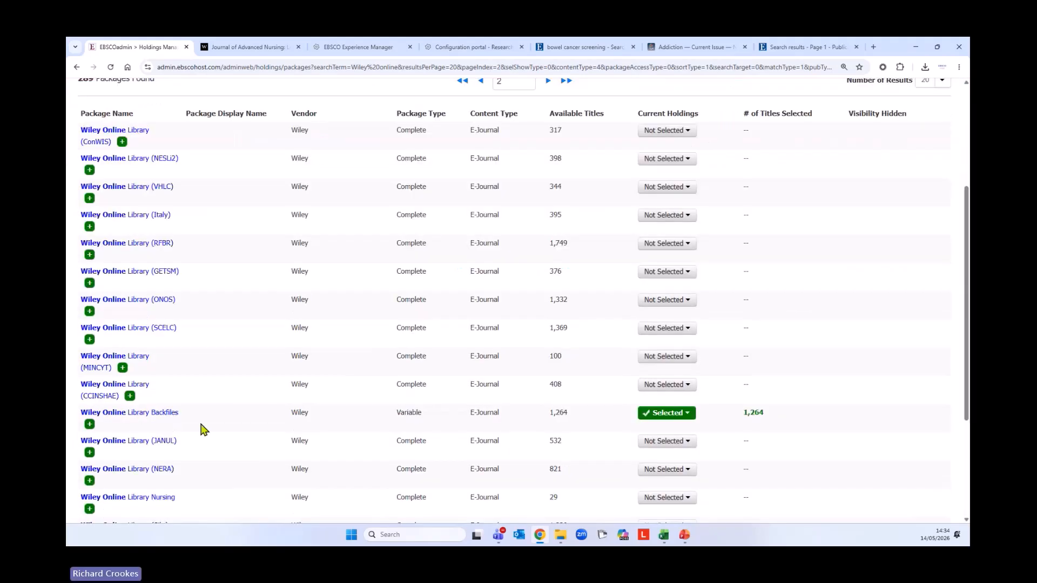
{"action": "scroll", "coordinate": [222, 419], "scroll_direction": "down", "scroll_amount": 3}
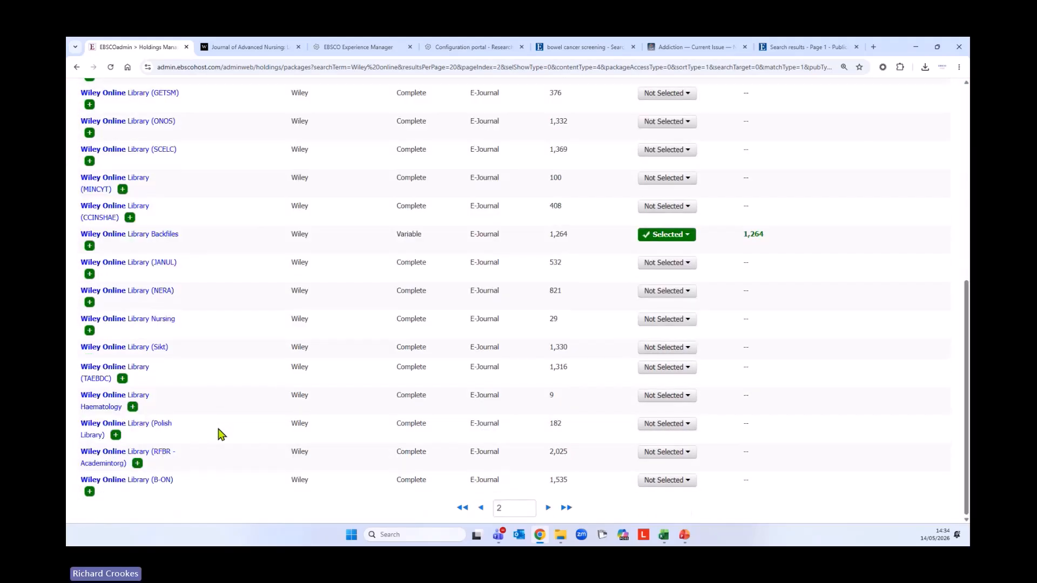
{"action": "left_click", "coordinate": [547, 507]}
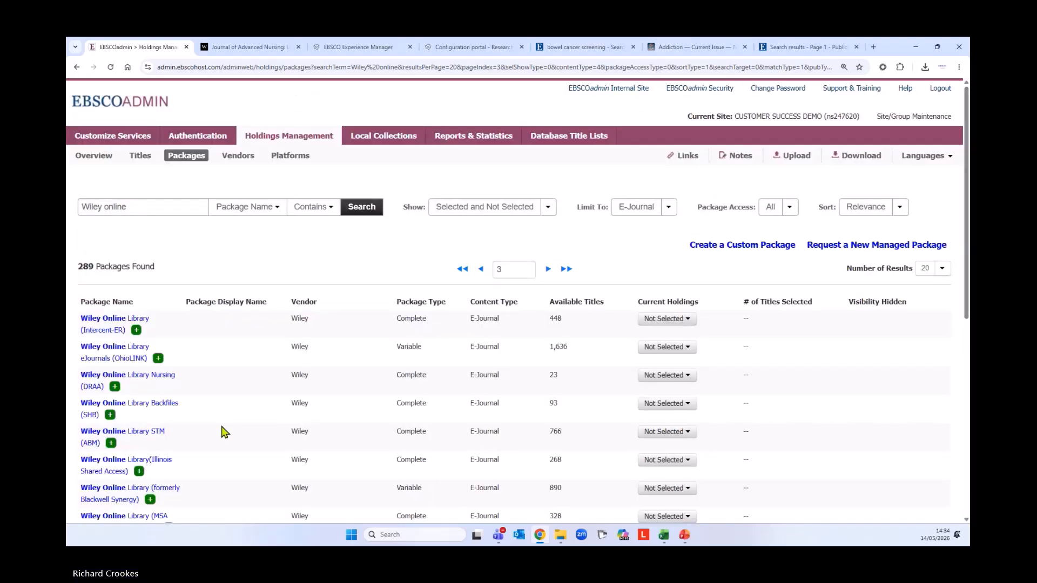
{"action": "scroll", "coordinate": [219, 430], "scroll_direction": "down", "scroll_amount": 3}
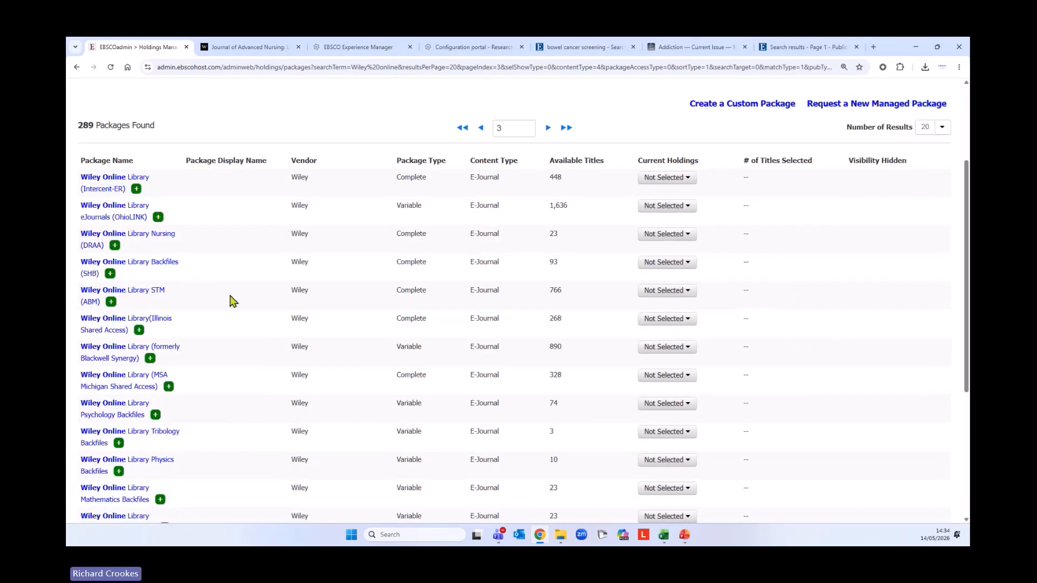
{"action": "scroll", "coordinate": [220, 381], "scroll_direction": "down", "scroll_amount": 4}
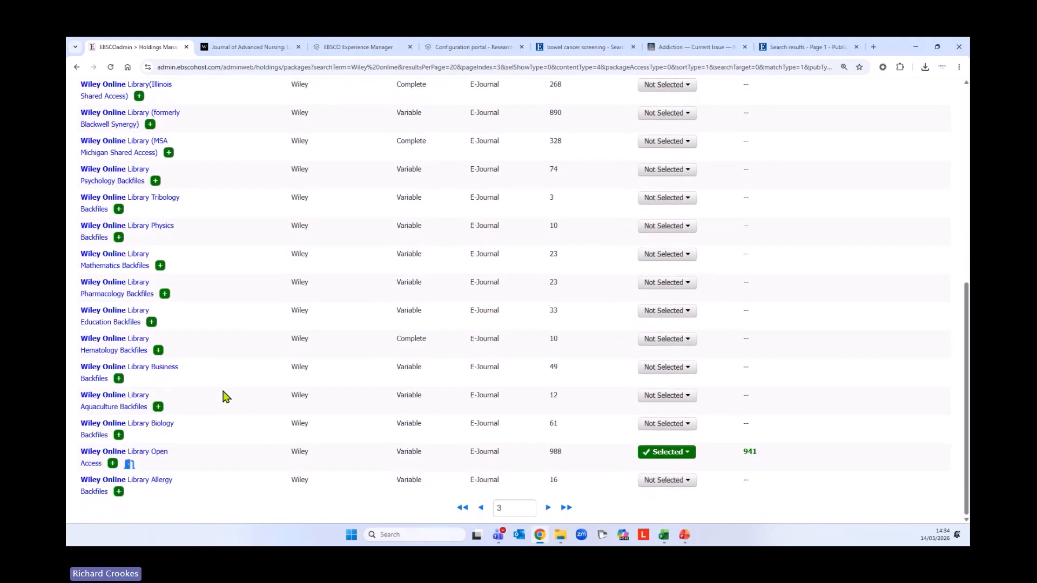
{"action": "left_click", "coordinate": [547, 508]}
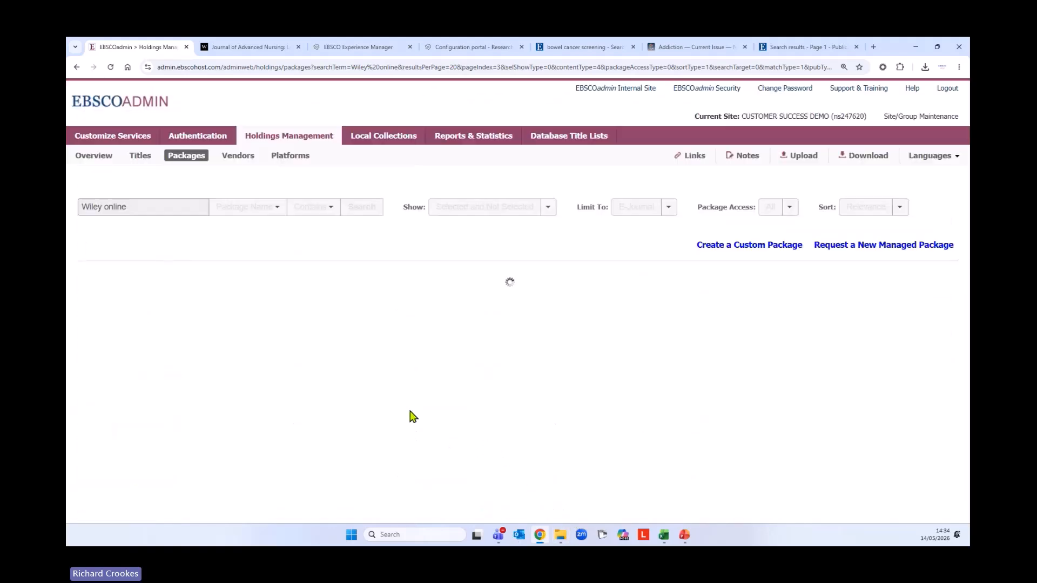
{"action": "scroll", "coordinate": [219, 416], "scroll_direction": "down", "scroll_amount": 5}
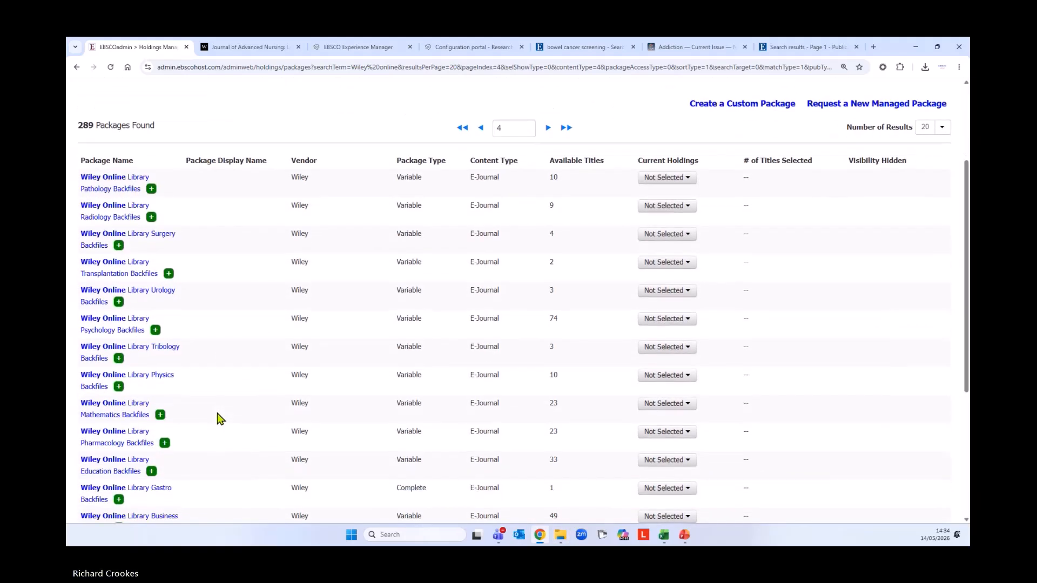
{"action": "scroll", "coordinate": [219, 417], "scroll_direction": "down", "scroll_amount": 2}
{"action": "scroll", "coordinate": [227, 427], "scroll_direction": "up", "scroll_amount": 7}
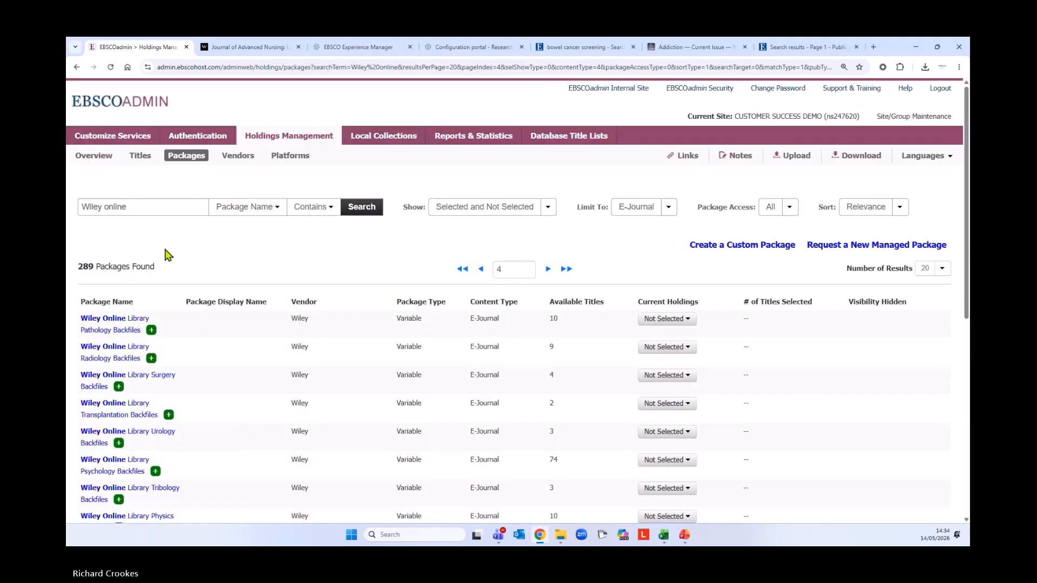
Refine the package search term to 'Wiley online Nursing' and review the 29 results
{"action": "left_click", "coordinate": [203, 206]}
{"action": "type", "text": "Nur"}
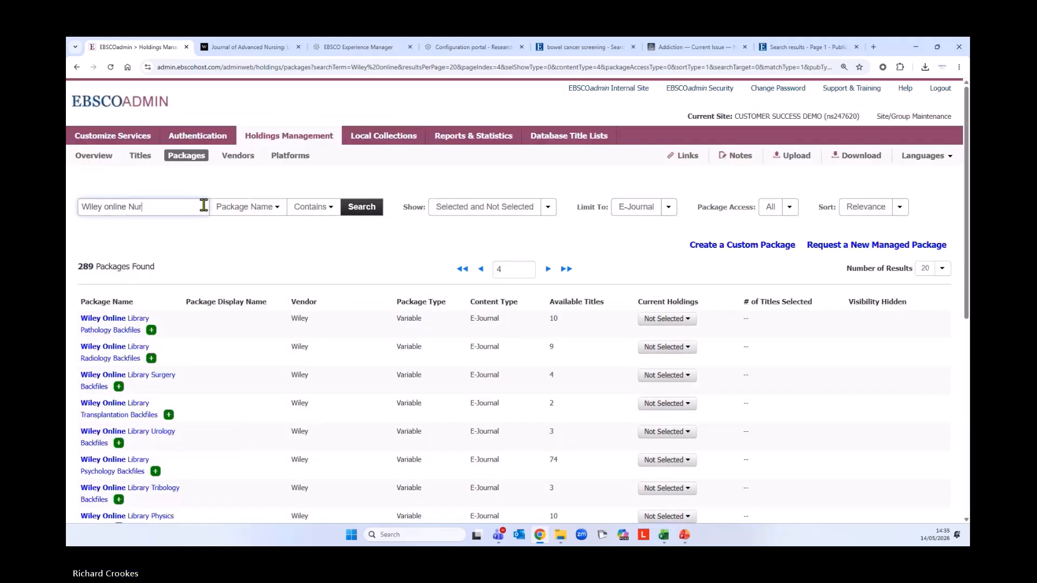
{"action": "type", "text": "sing"}
{"action": "key", "text": "Return"}
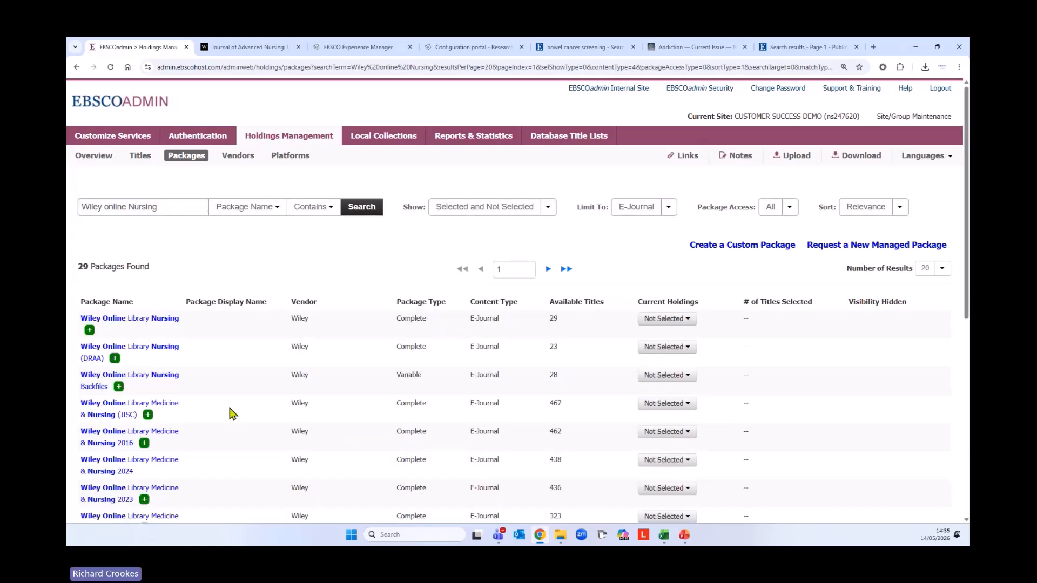
{"action": "scroll", "coordinate": [238, 402], "scroll_direction": "down", "scroll_amount": 1}
{"action": "scroll", "coordinate": [243, 399], "scroll_direction": "down", "scroll_amount": 3}
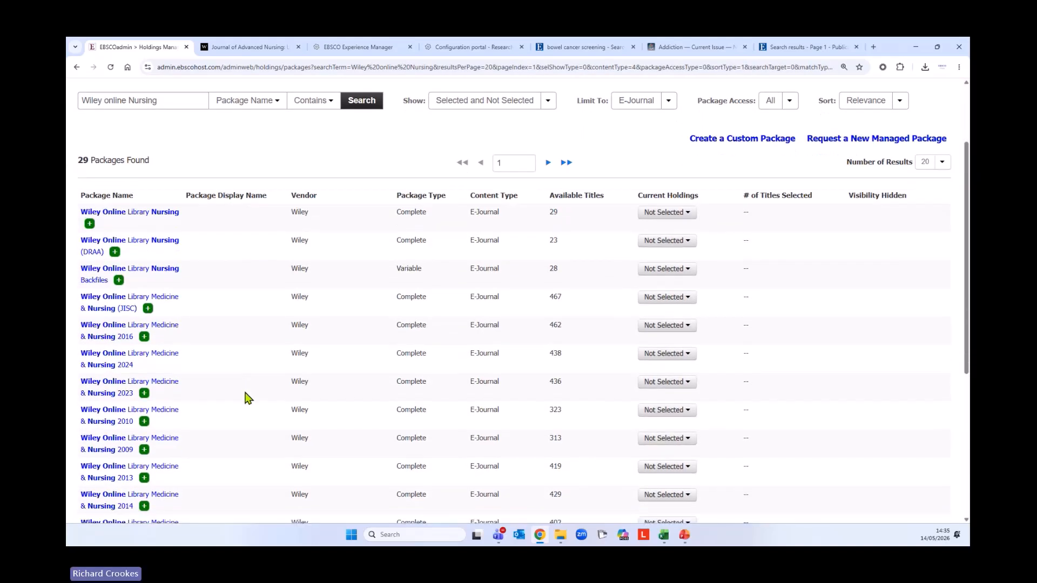
{"action": "scroll", "coordinate": [246, 398], "scroll_direction": "down", "scroll_amount": 1}
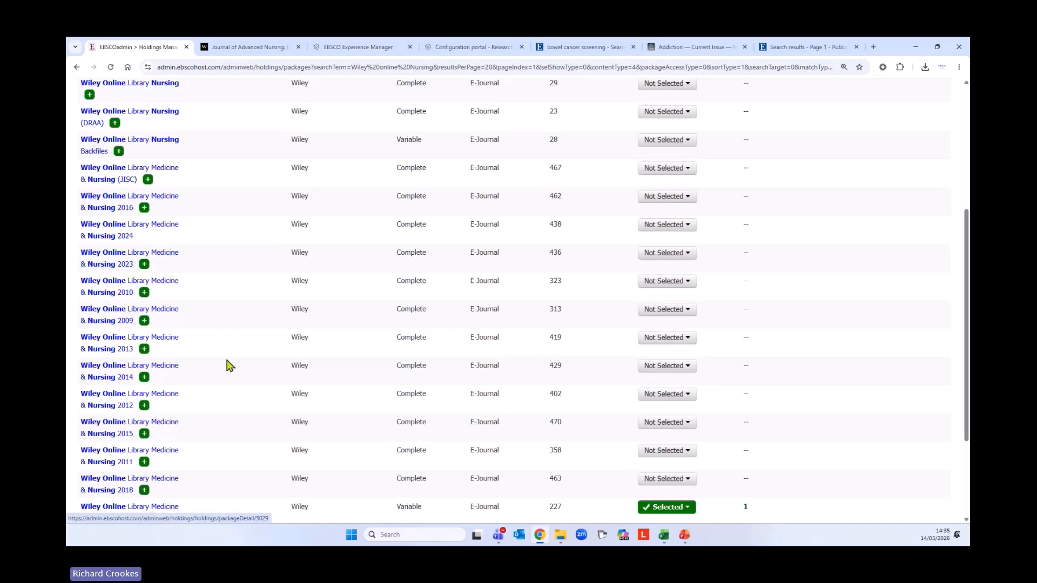
{"action": "scroll", "coordinate": [218, 419], "scroll_direction": "down", "scroll_amount": 1}
{"action": "scroll", "coordinate": [211, 417], "scroll_direction": "down", "scroll_amount": 5}
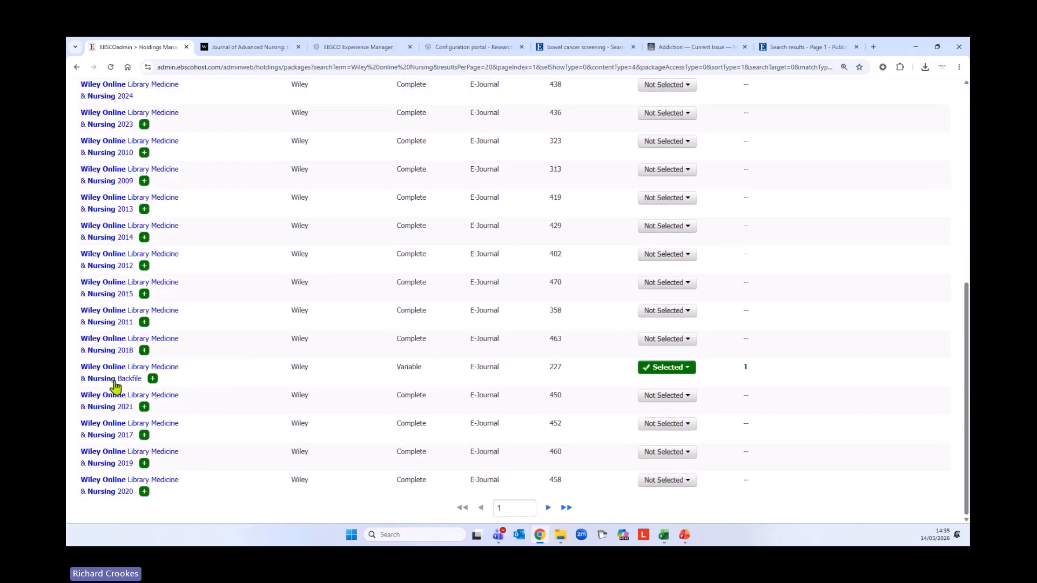
{"action": "scroll", "coordinate": [259, 400], "scroll_direction": "up", "scroll_amount": 4}
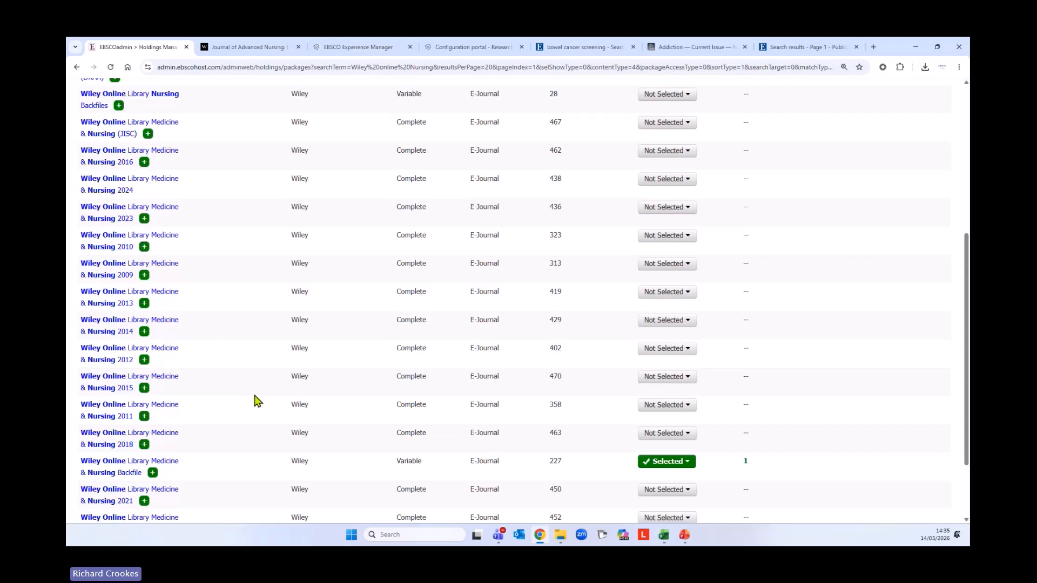
{"action": "scroll", "coordinate": [256, 406], "scroll_direction": "up", "scroll_amount": 4}
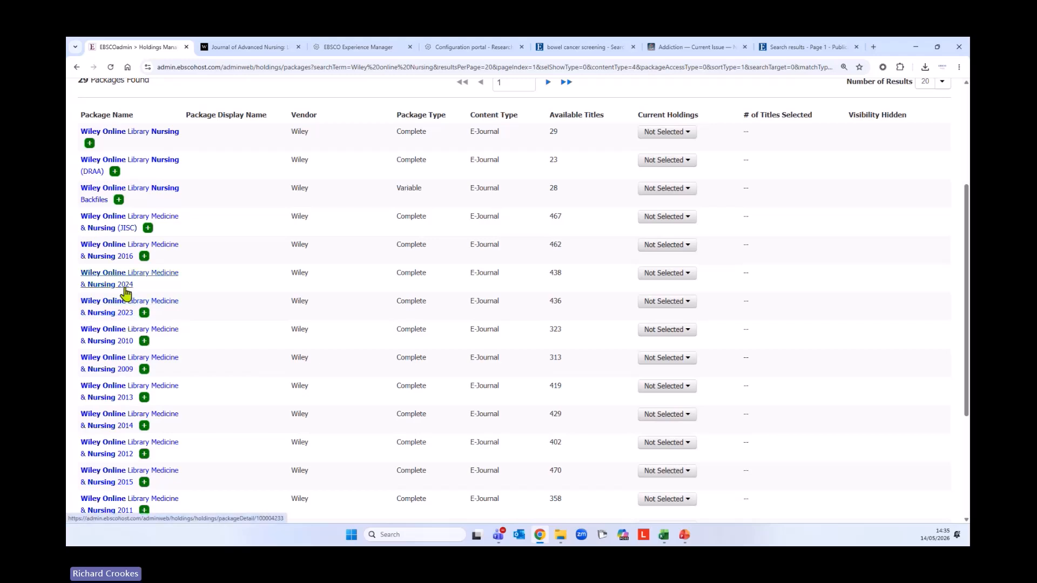
{"action": "scroll", "coordinate": [232, 414], "scroll_direction": "down", "scroll_amount": 2}
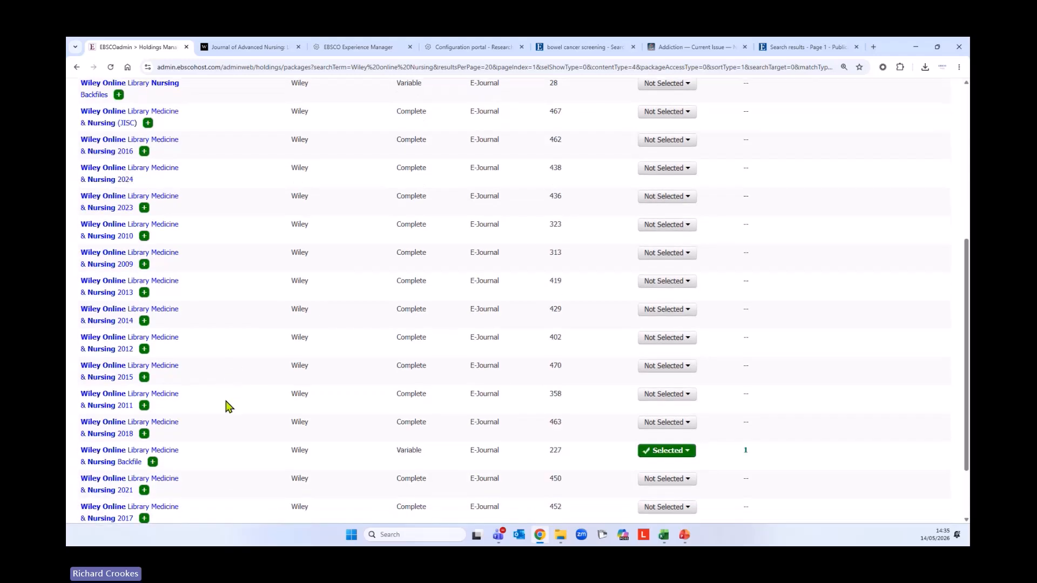
{"action": "scroll", "coordinate": [230, 406], "scroll_direction": "down", "scroll_amount": 2}
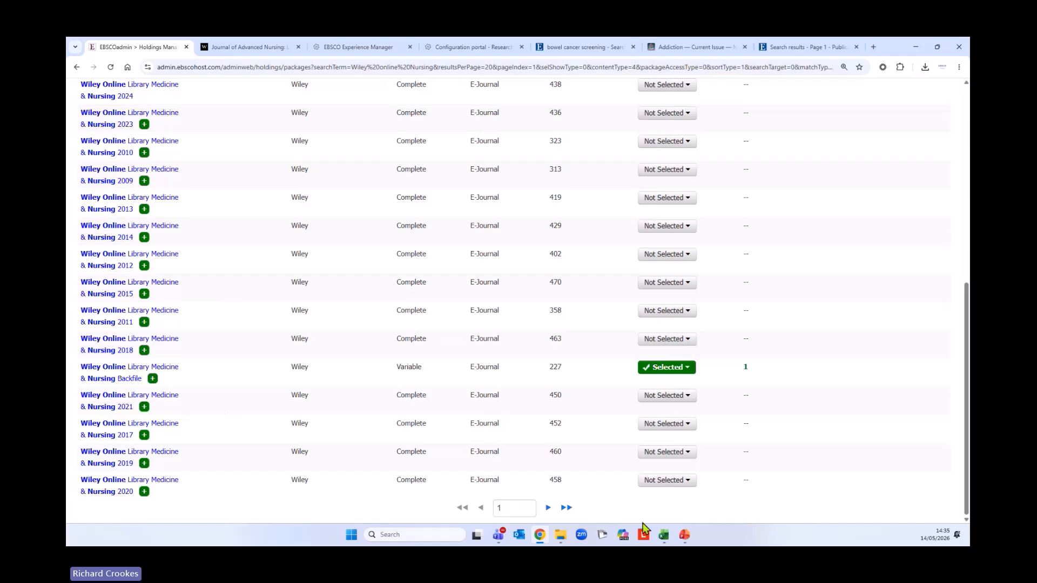
Look through page 2 of the Nursing package results, then return to page 1
{"action": "left_click", "coordinate": [548, 508]}
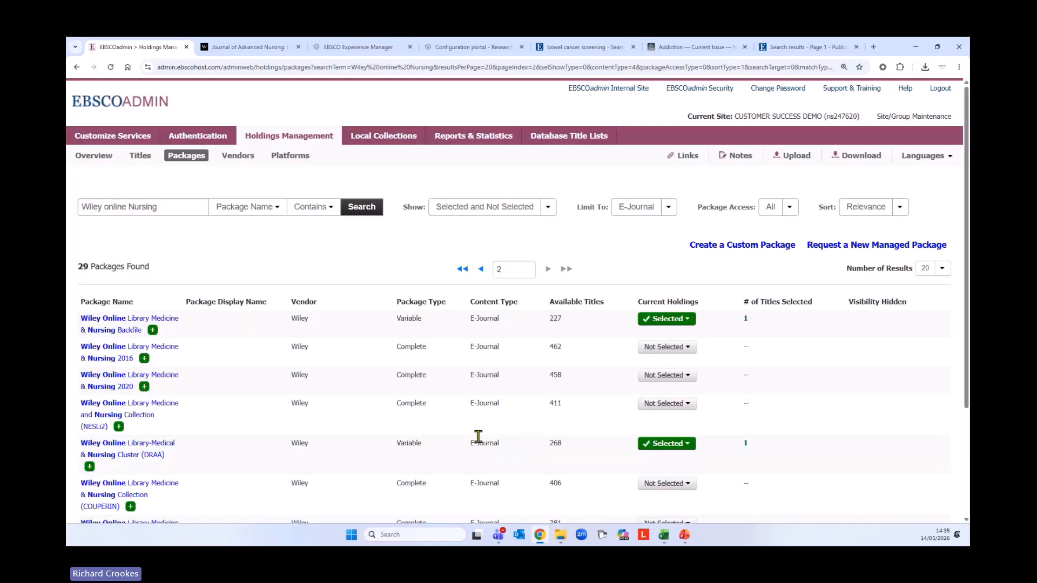
{"action": "scroll", "coordinate": [217, 388], "scroll_direction": "down", "scroll_amount": 3}
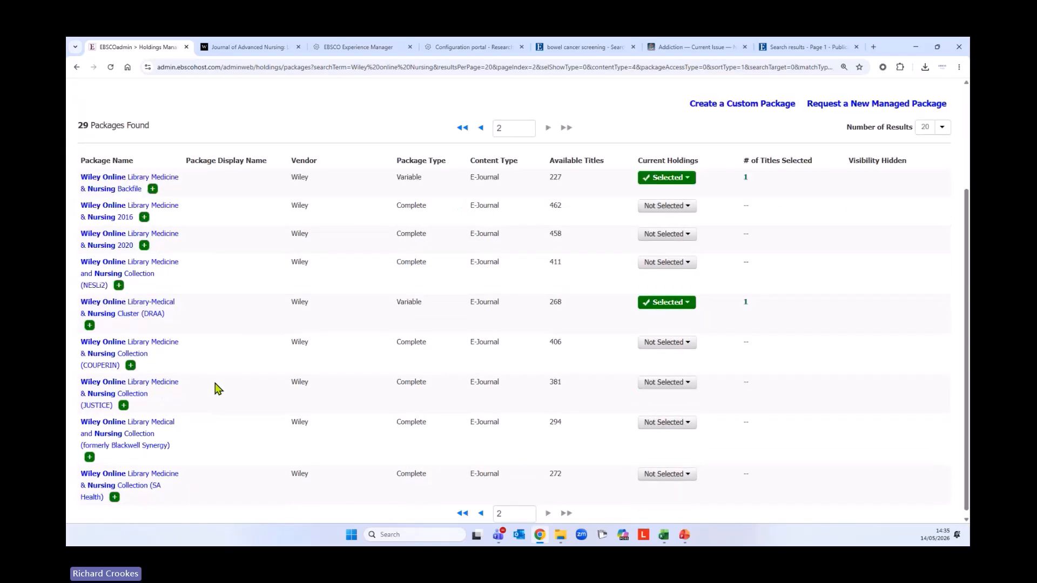
{"action": "scroll", "coordinate": [237, 417], "scroll_direction": "up", "scroll_amount": 1}
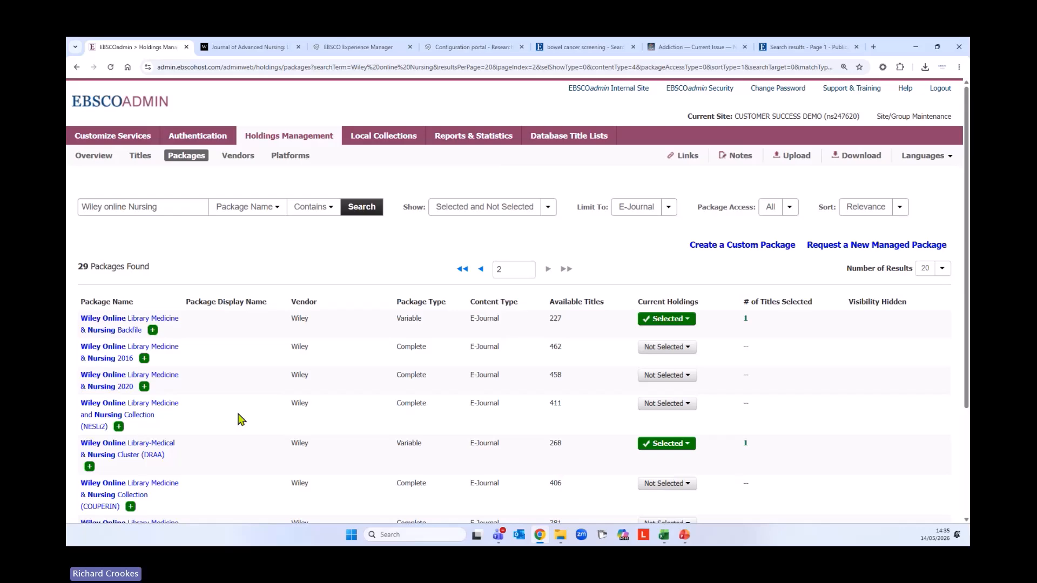
{"action": "scroll", "coordinate": [264, 384], "scroll_direction": "down", "scroll_amount": 3}
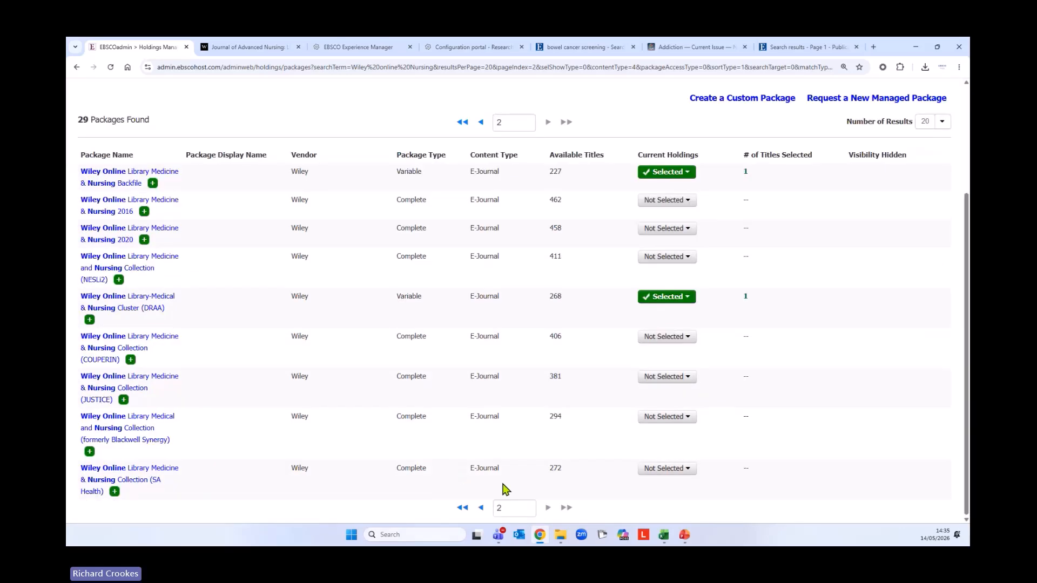
{"action": "left_click", "coordinate": [480, 507]}
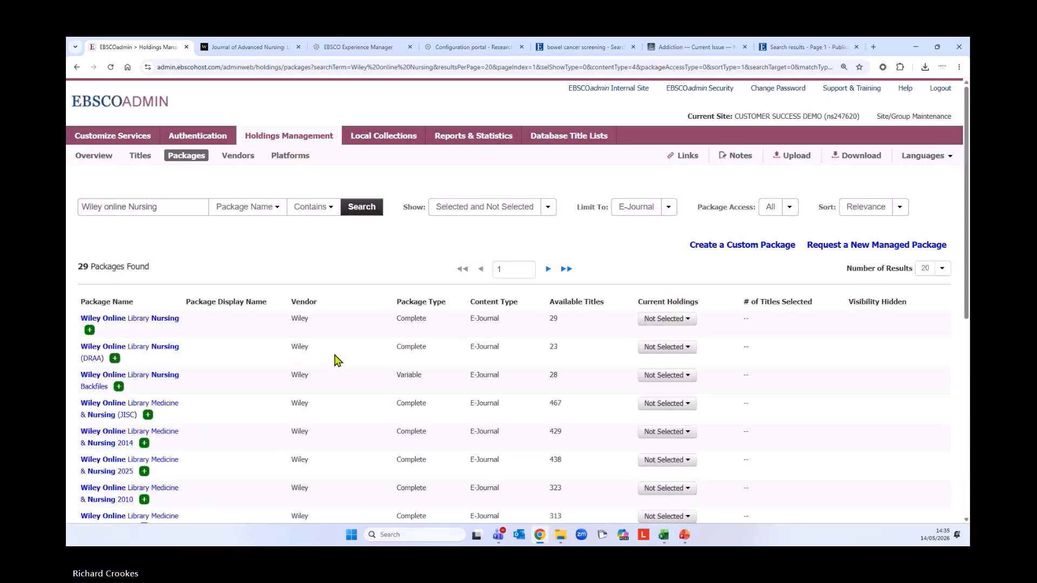
{"action": "scroll", "coordinate": [224, 422], "scroll_direction": "down", "scroll_amount": 3}
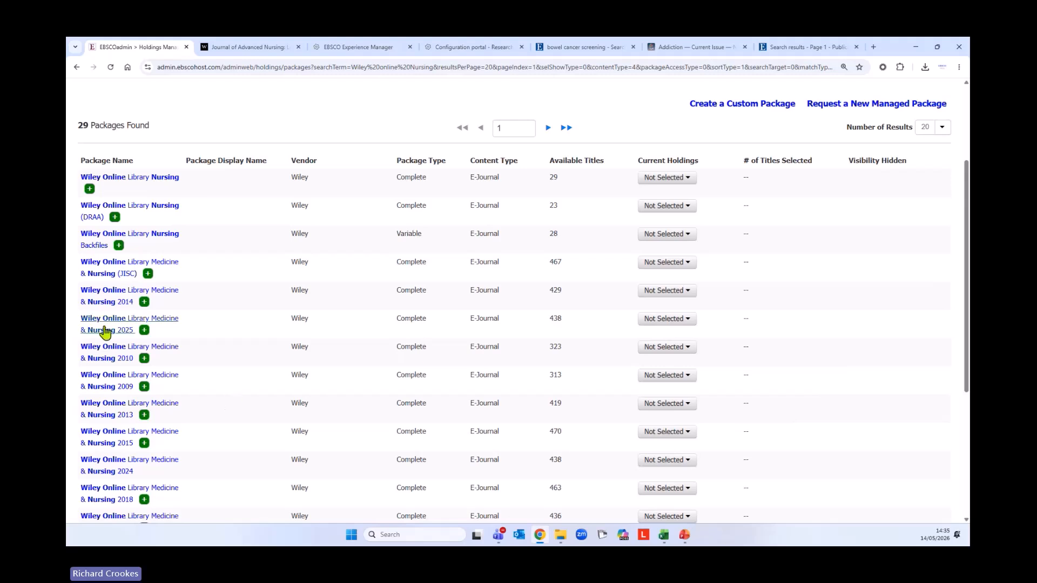
{"action": "scroll", "coordinate": [144, 298], "scroll_direction": "down", "scroll_amount": 1}
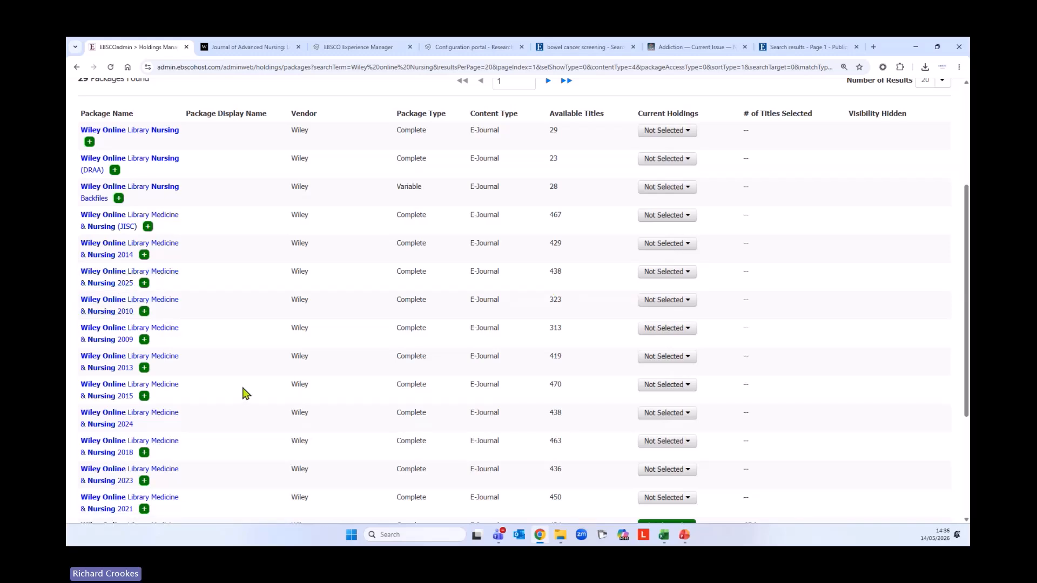
{"action": "scroll", "coordinate": [235, 367], "scroll_direction": "down", "scroll_amount": 1}
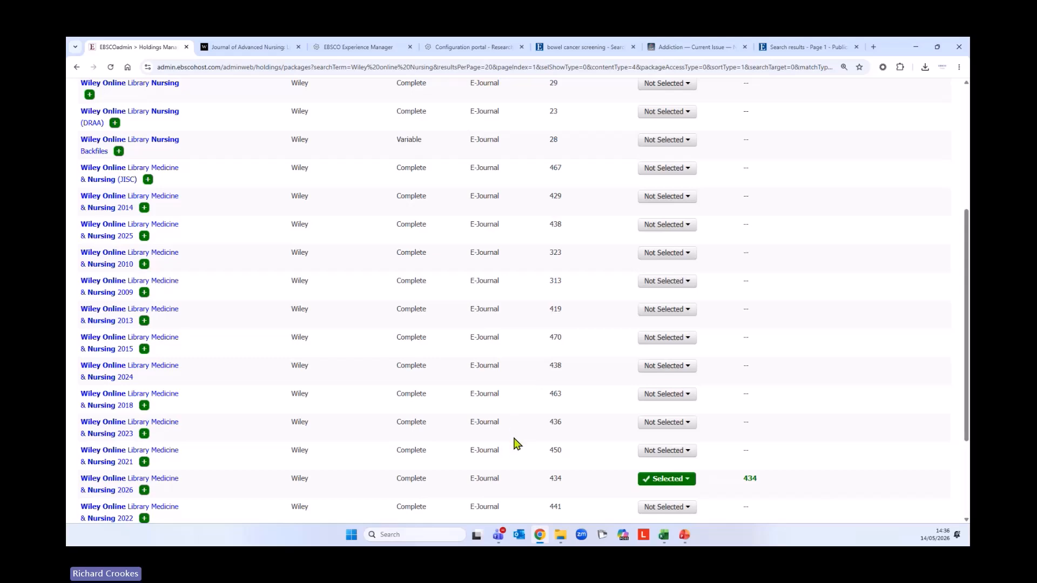
{"action": "scroll", "coordinate": [347, 248], "scroll_direction": "up", "scroll_amount": 1}
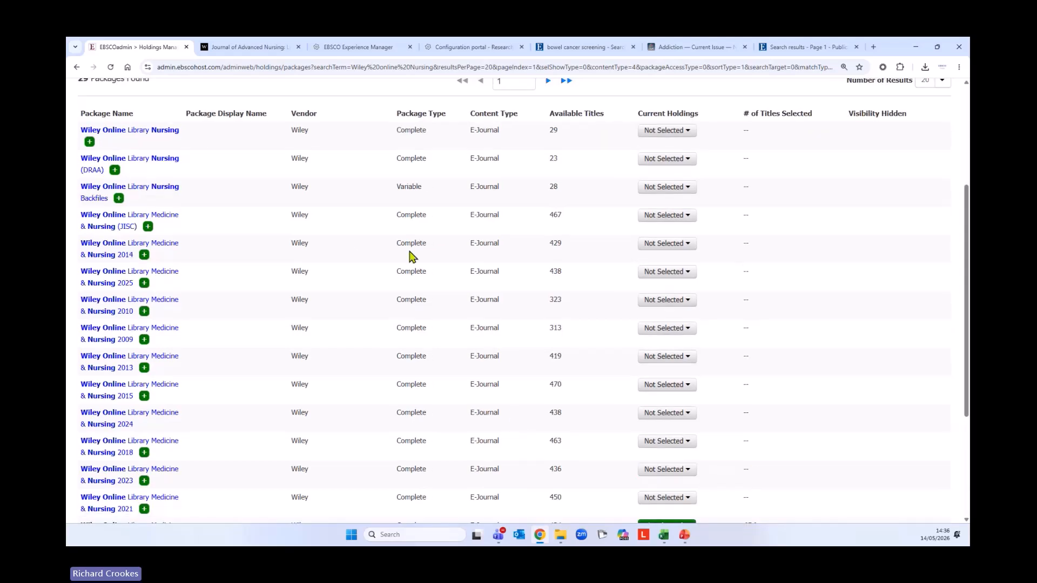
Open the Wiley Online Library Medicine & Nursing 2025 package and list its 438 titles
{"action": "left_click", "coordinate": [164, 276]}
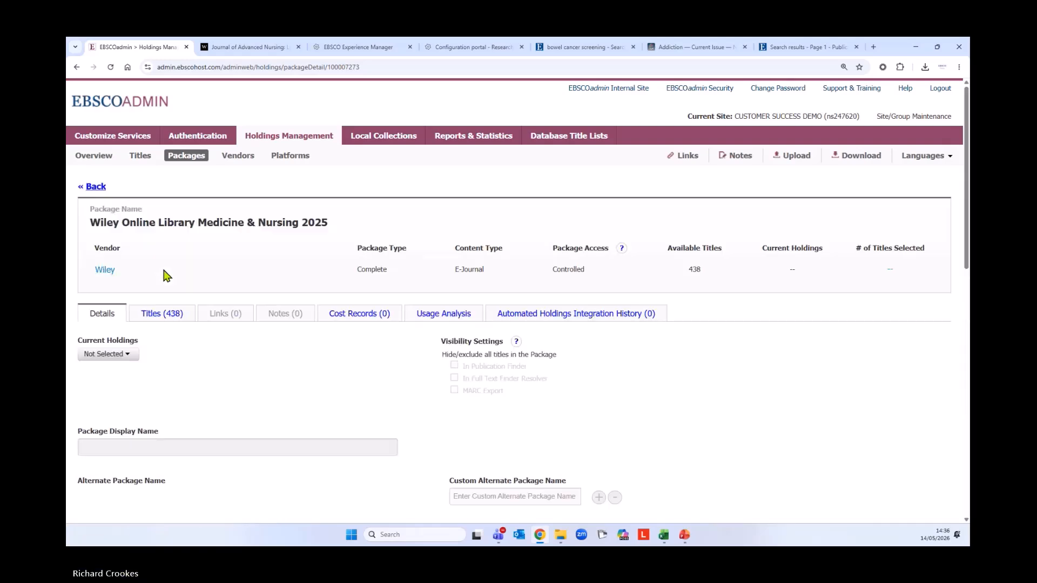
{"action": "scroll", "coordinate": [286, 373], "scroll_direction": "down", "scroll_amount": 1}
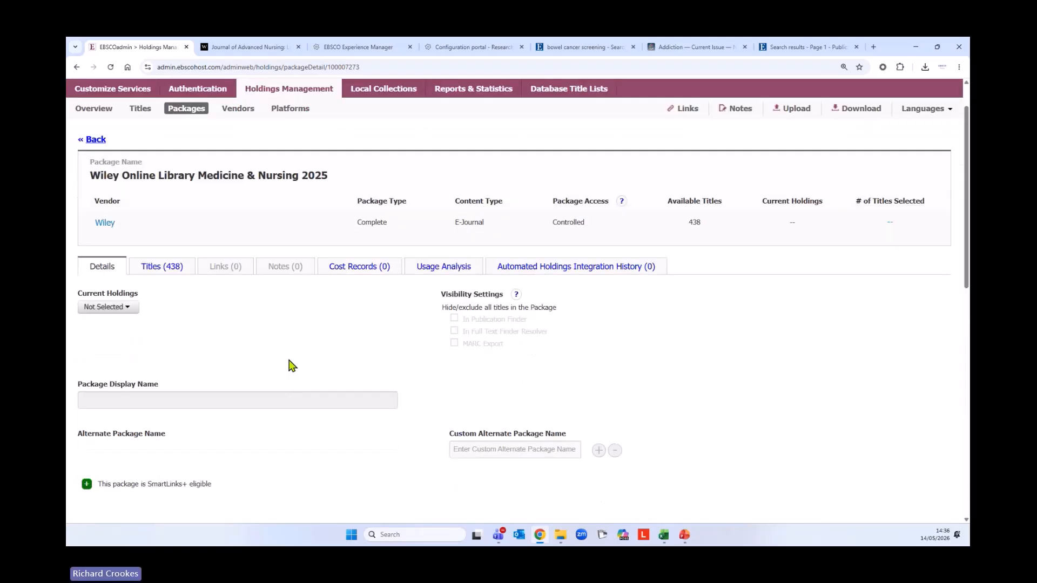
{"action": "left_click", "coordinate": [154, 270]}
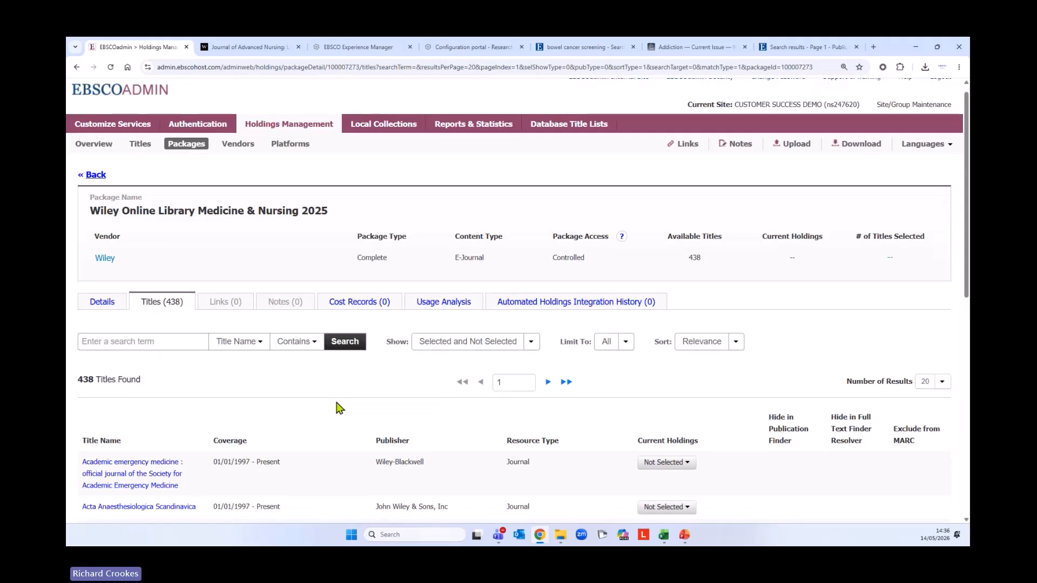
{"action": "scroll", "coordinate": [339, 408], "scroll_direction": "down", "scroll_amount": 5}
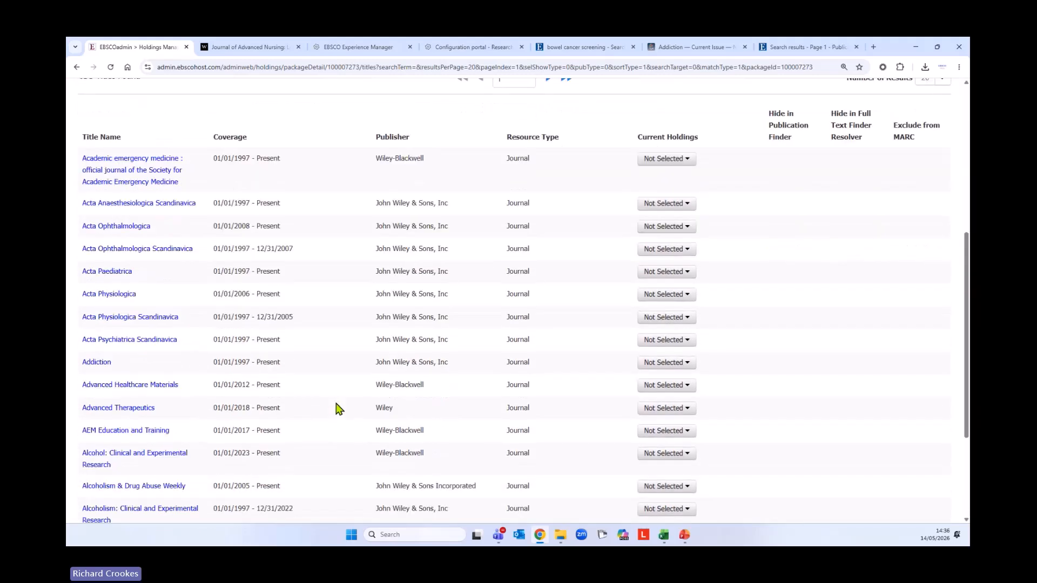
{"action": "scroll", "coordinate": [339, 409], "scroll_direction": "down", "scroll_amount": 1}
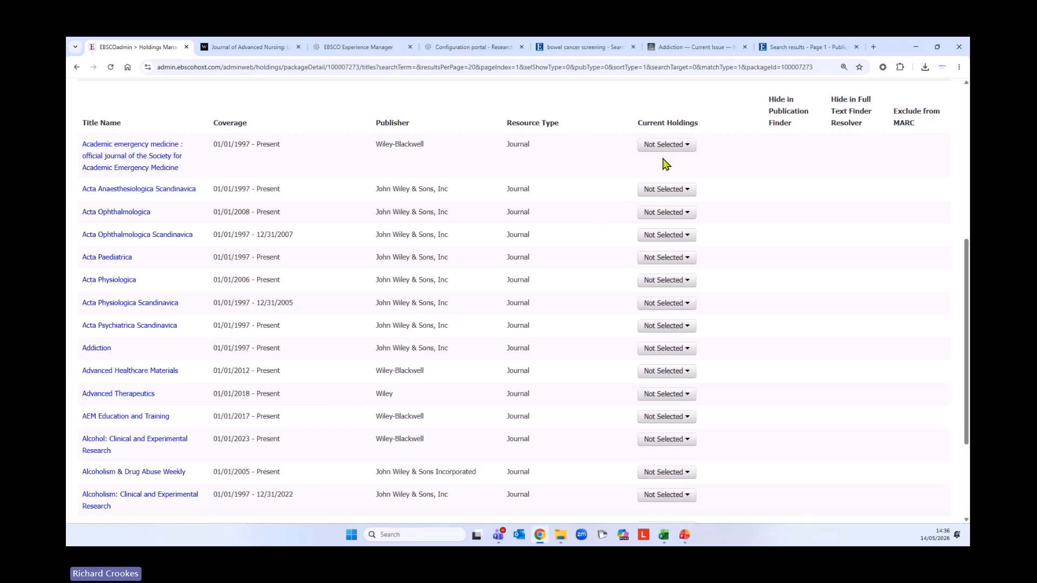
Check the holdings choices for Academic emergency medicine without changing its Not Selected status
{"action": "left_click", "coordinate": [690, 146]}
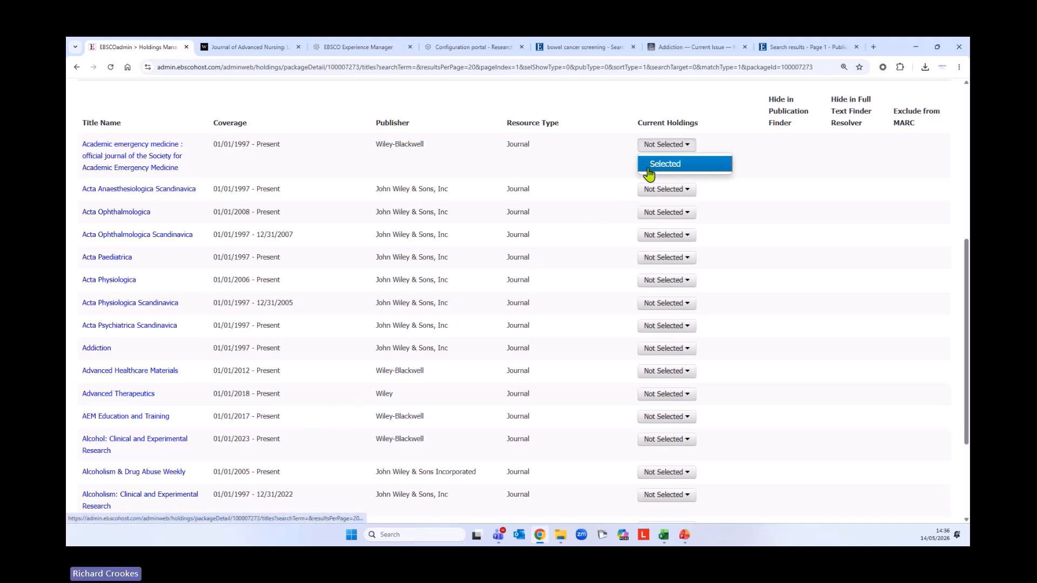
{"action": "left_click", "coordinate": [821, 341]}
{"action": "scroll", "coordinate": [406, 361], "scroll_direction": "up", "scroll_amount": 6}
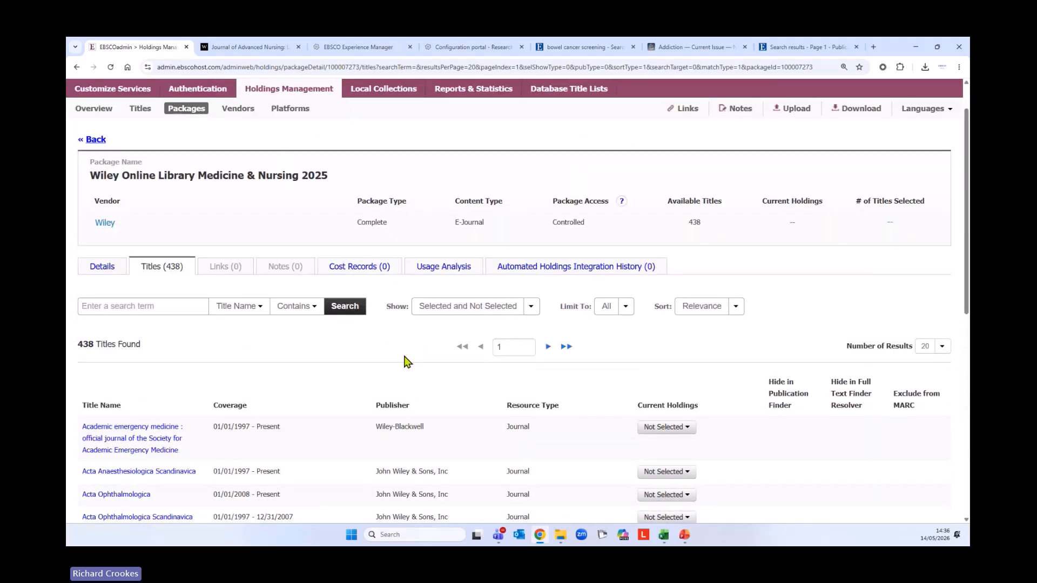
{"action": "scroll", "coordinate": [397, 380], "scroll_direction": "down", "scroll_amount": 1}
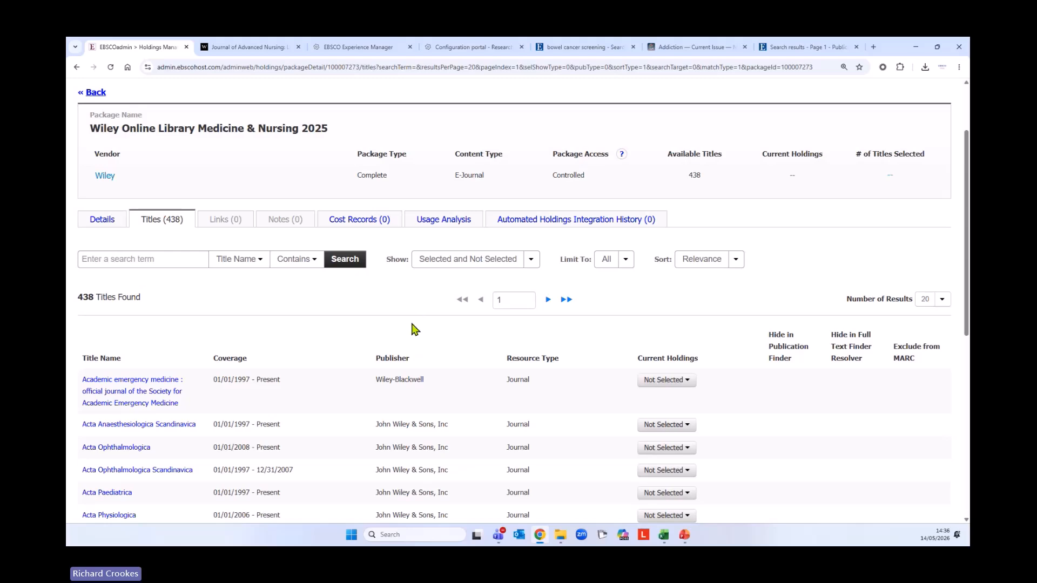
Go back to the 29 'Wiley online Nursing' package results and load page 2
{"action": "left_click", "coordinate": [97, 93]}
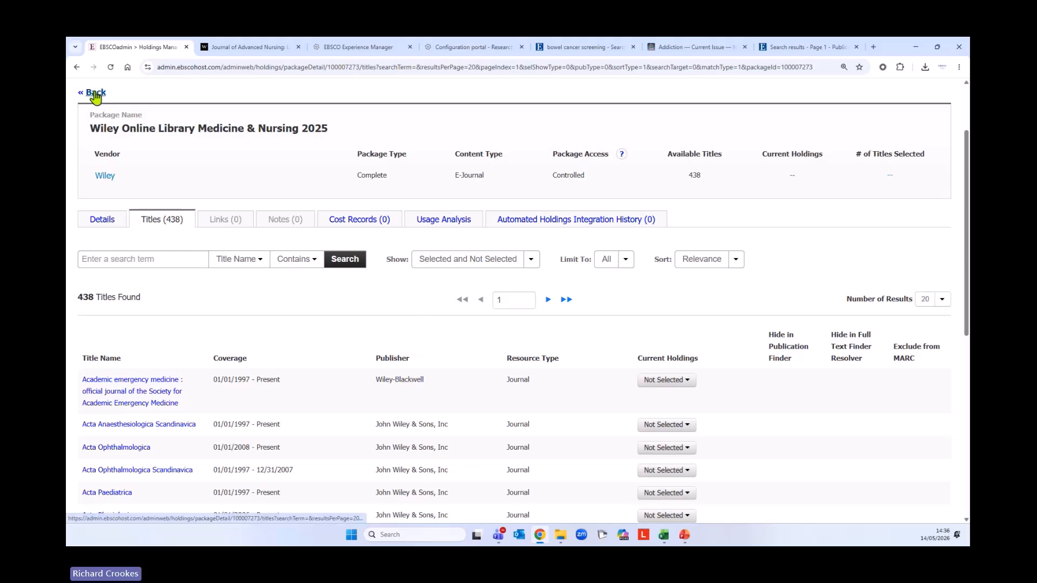
{"action": "scroll", "coordinate": [233, 373], "scroll_direction": "down", "scroll_amount": 3}
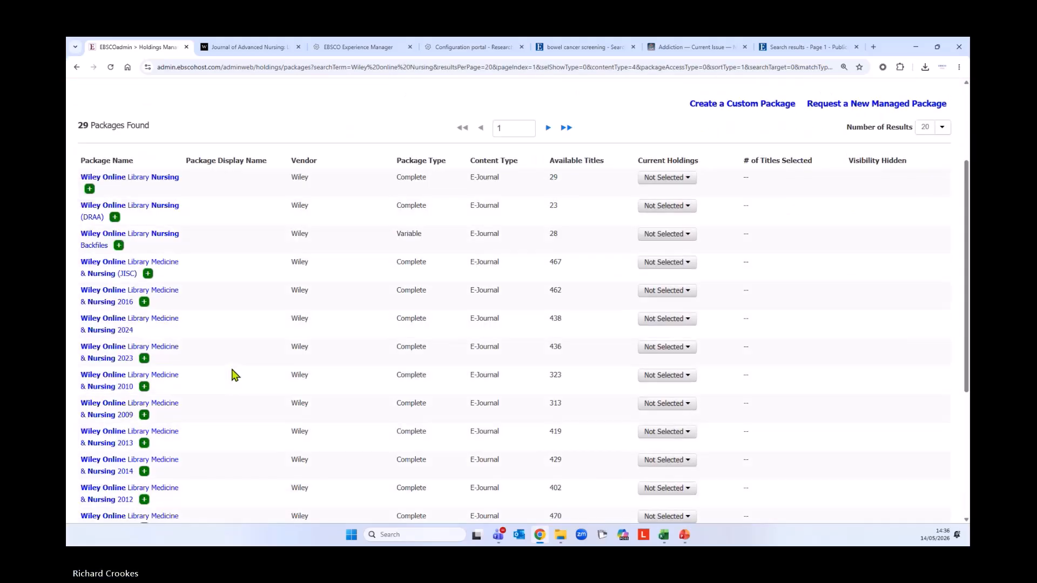
{"action": "scroll", "coordinate": [238, 376], "scroll_direction": "down", "scroll_amount": 4}
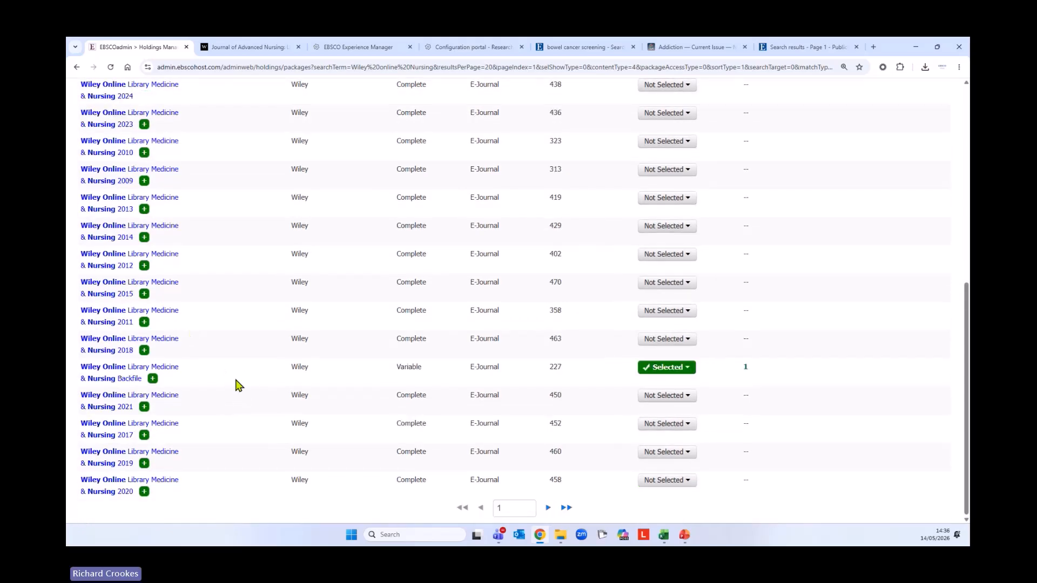
{"action": "left_click", "coordinate": [548, 508]}
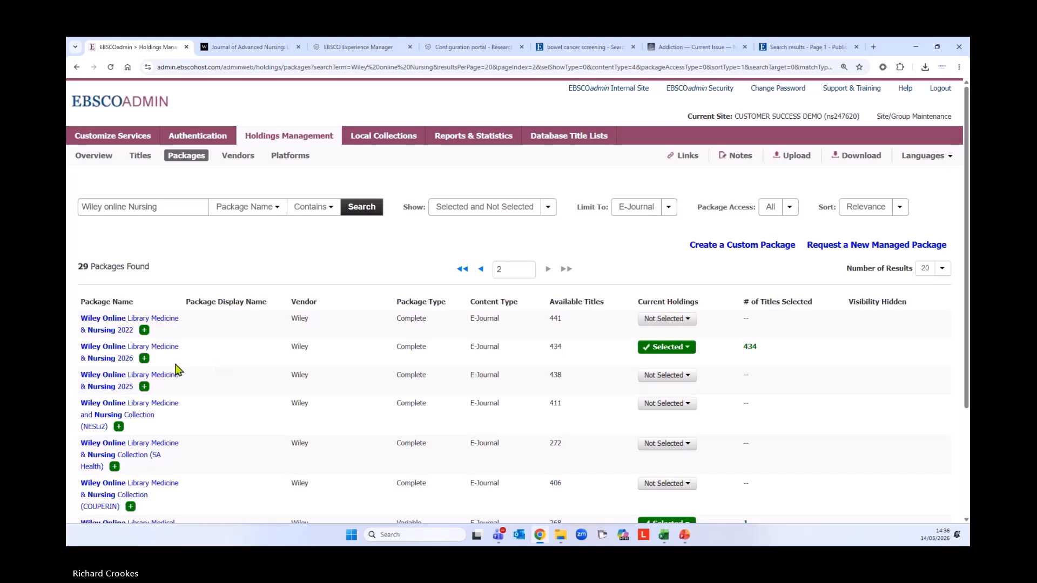
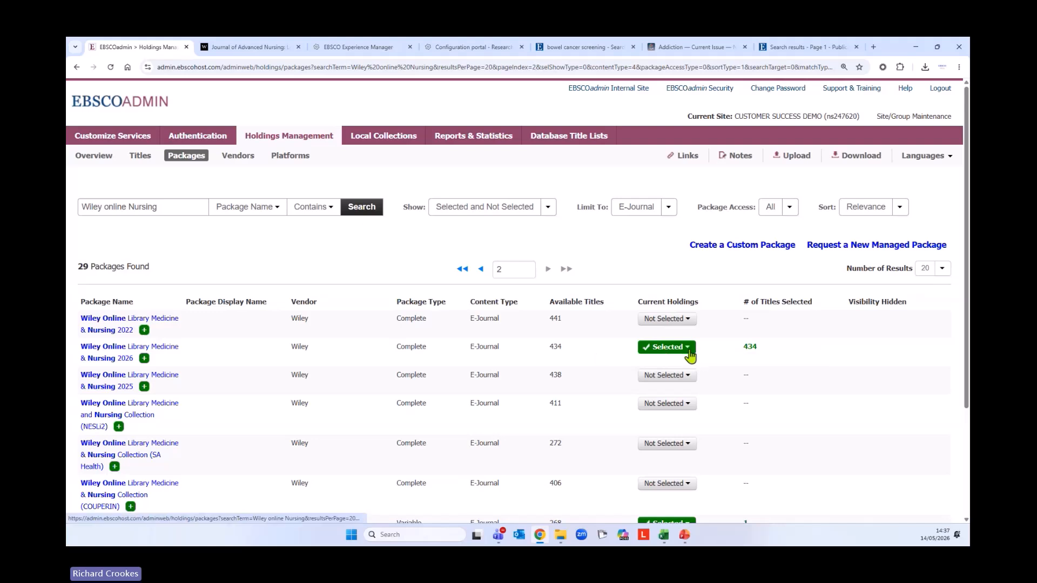
Check the selection options for the Nursing 2026 and 2025 packages without changing them
{"action": "left_click", "coordinate": [690, 355]}
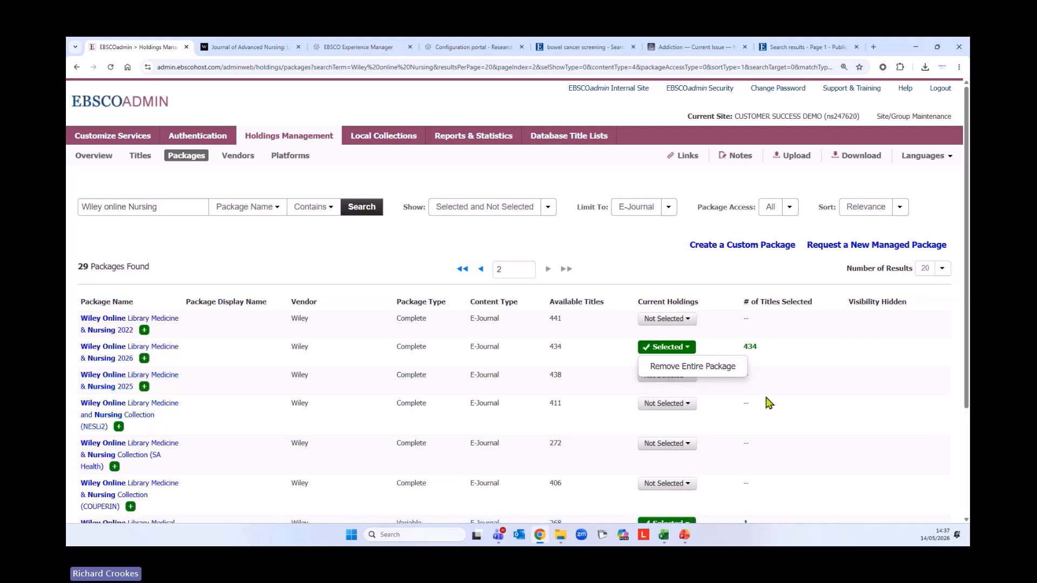
{"action": "left_click", "coordinate": [808, 398]}
{"action": "left_click", "coordinate": [691, 378]}
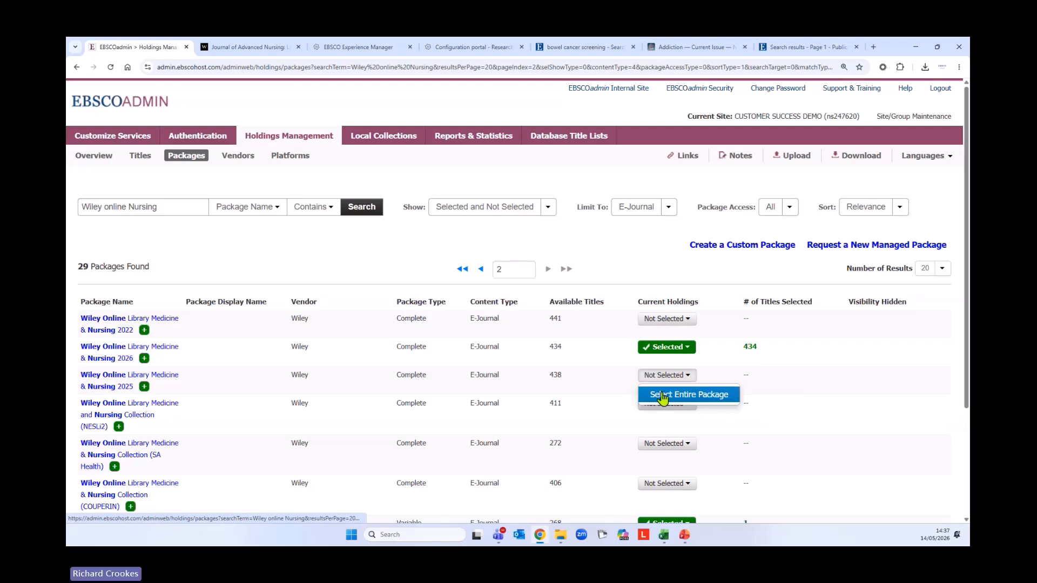
{"action": "left_click", "coordinate": [685, 349]}
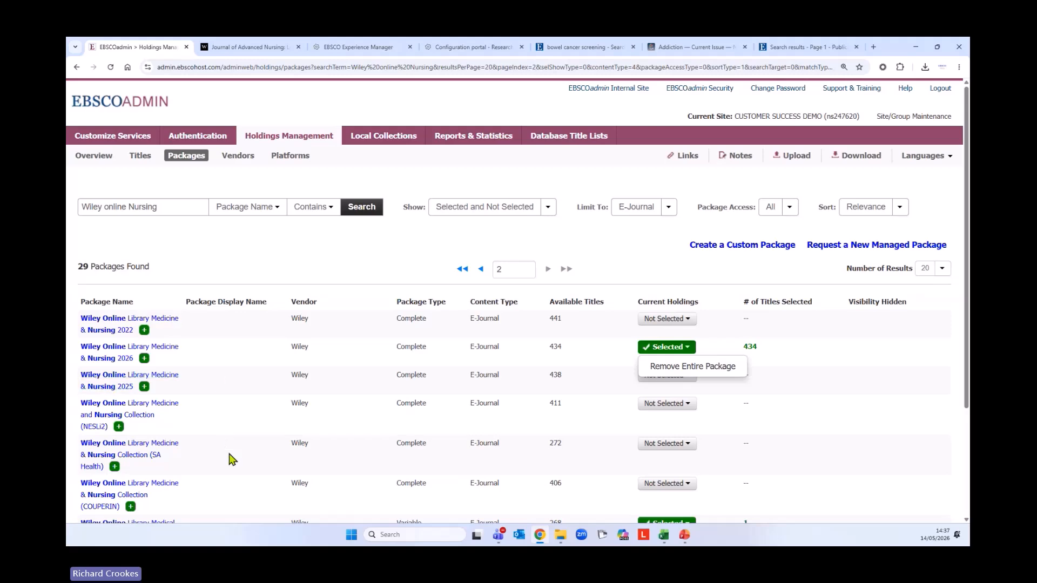
Return to the Holdings Management Overview with its summary totals
{"action": "scroll", "coordinate": [232, 459], "scroll_direction": "down", "scroll_amount": 1}
{"action": "scroll", "coordinate": [236, 466], "scroll_direction": "down", "scroll_amount": 2}
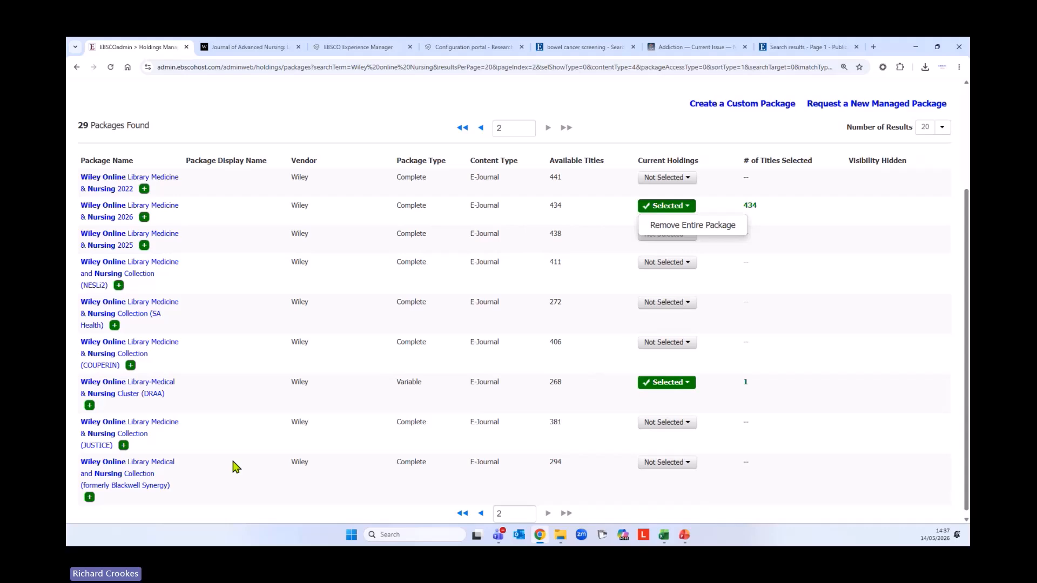
{"action": "scroll", "coordinate": [238, 470], "scroll_direction": "up", "scroll_amount": 3}
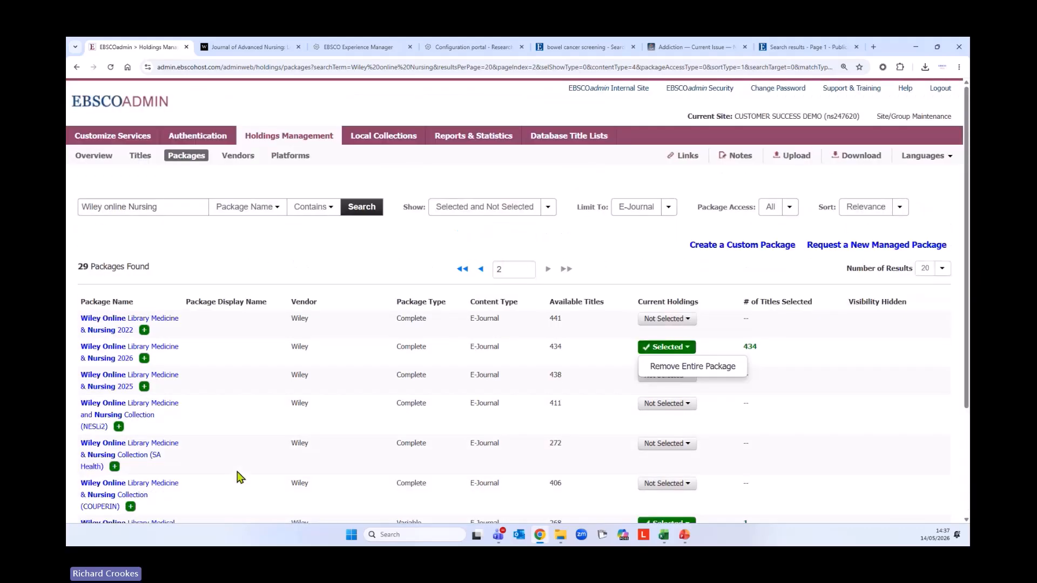
{"action": "left_click", "coordinate": [101, 163]}
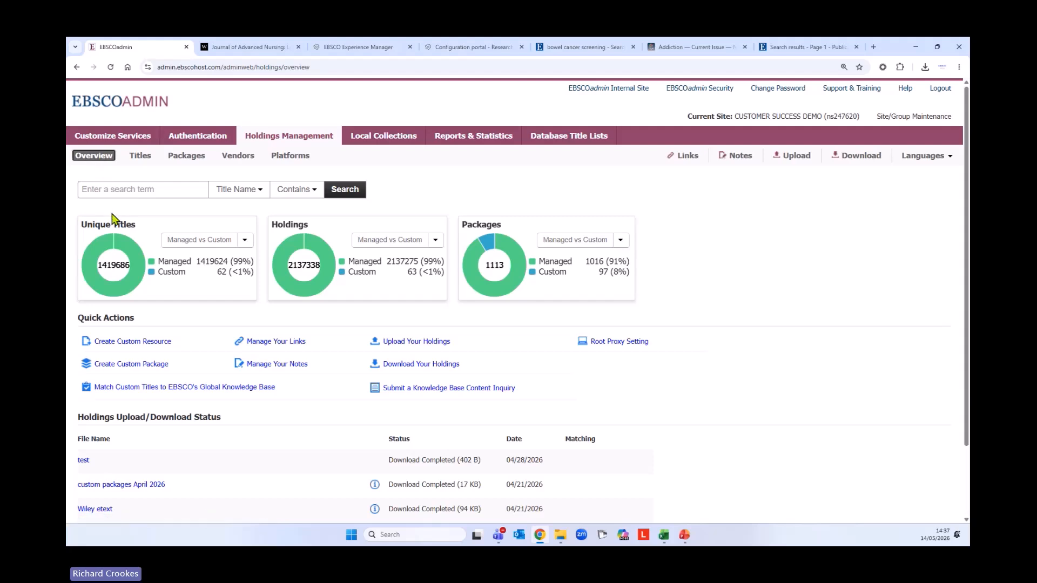
Open the Create Custom Resource form from the Overview quick actions
{"action": "scroll", "coordinate": [710, 309], "scroll_direction": "down", "scroll_amount": 1}
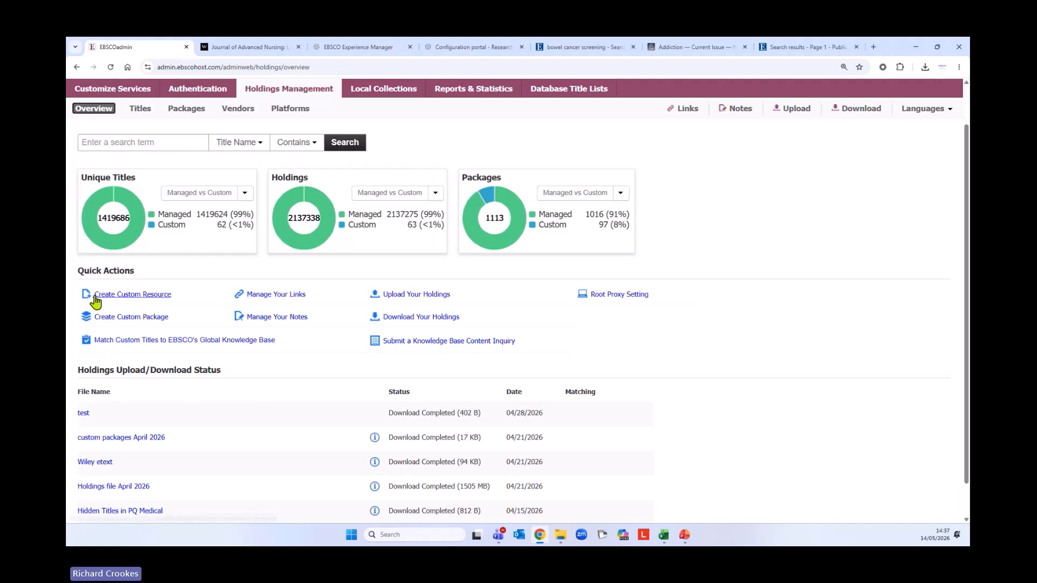
{"action": "left_click", "coordinate": [137, 297]}
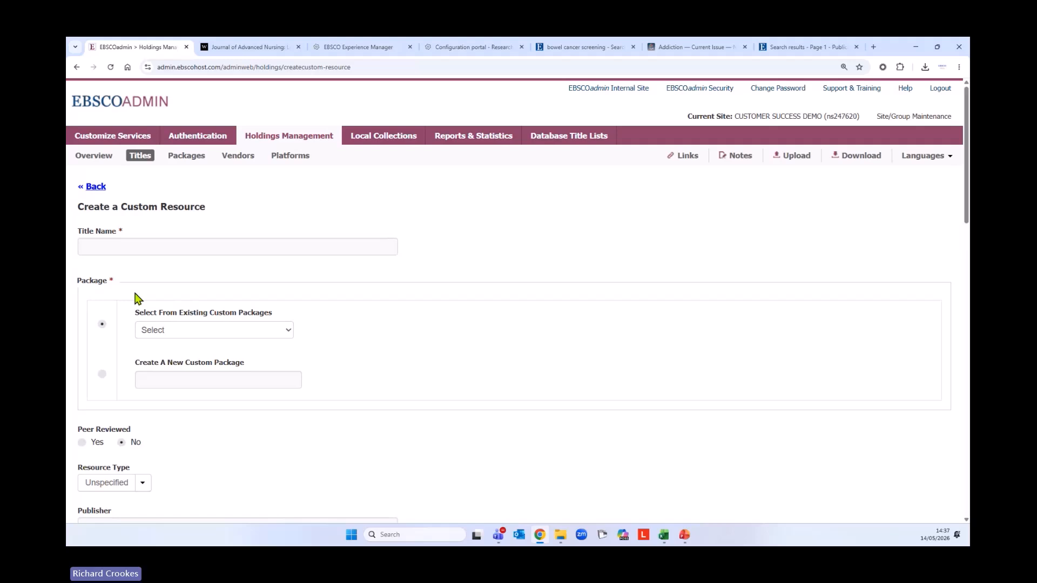
Choose to create a new custom package for the resource
{"action": "left_click", "coordinate": [120, 247]}
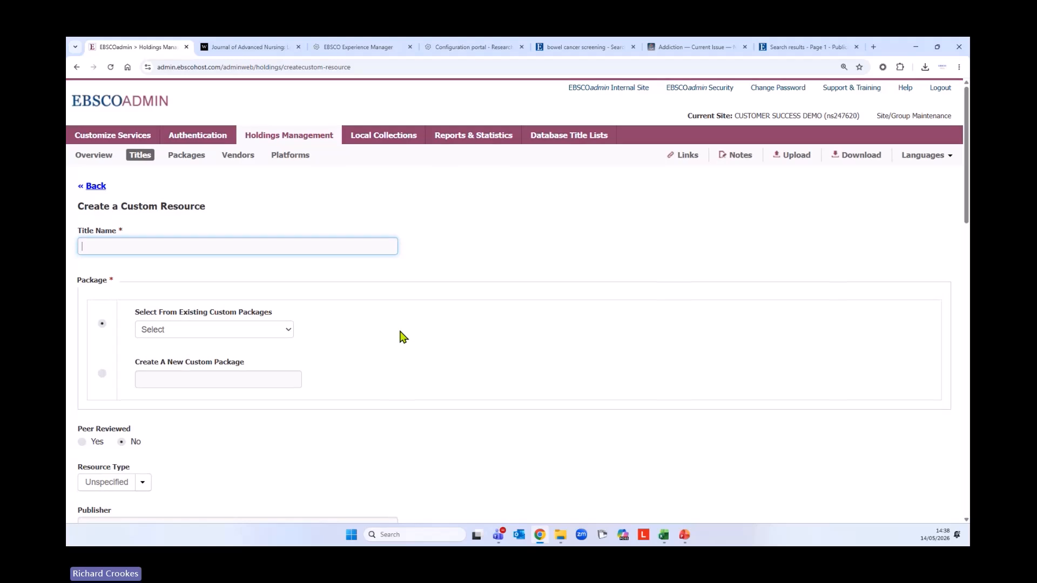
{"action": "scroll", "coordinate": [399, 337], "scroll_direction": "down", "scroll_amount": 2}
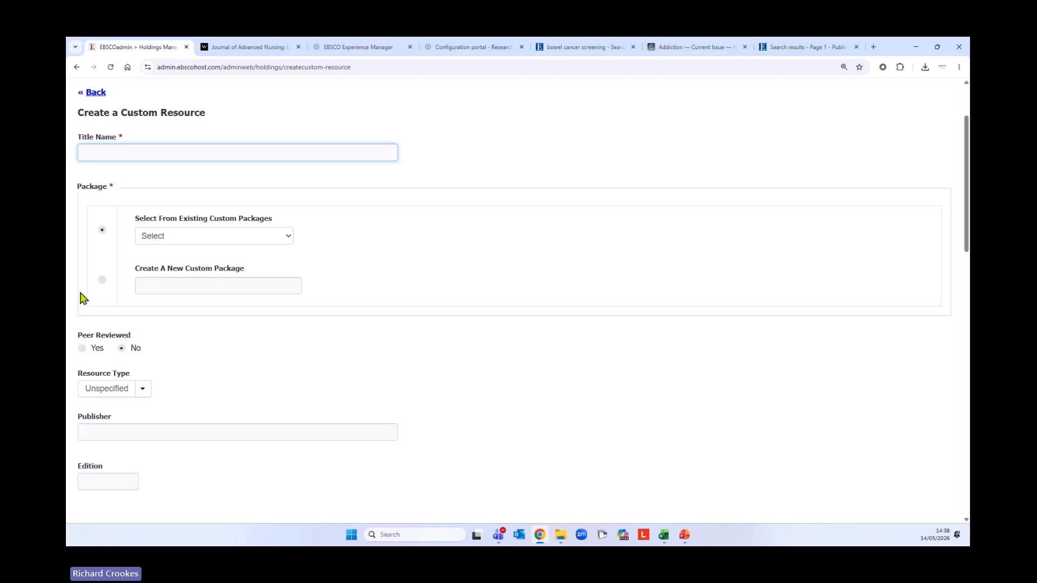
{"action": "left_click", "coordinate": [148, 284]}
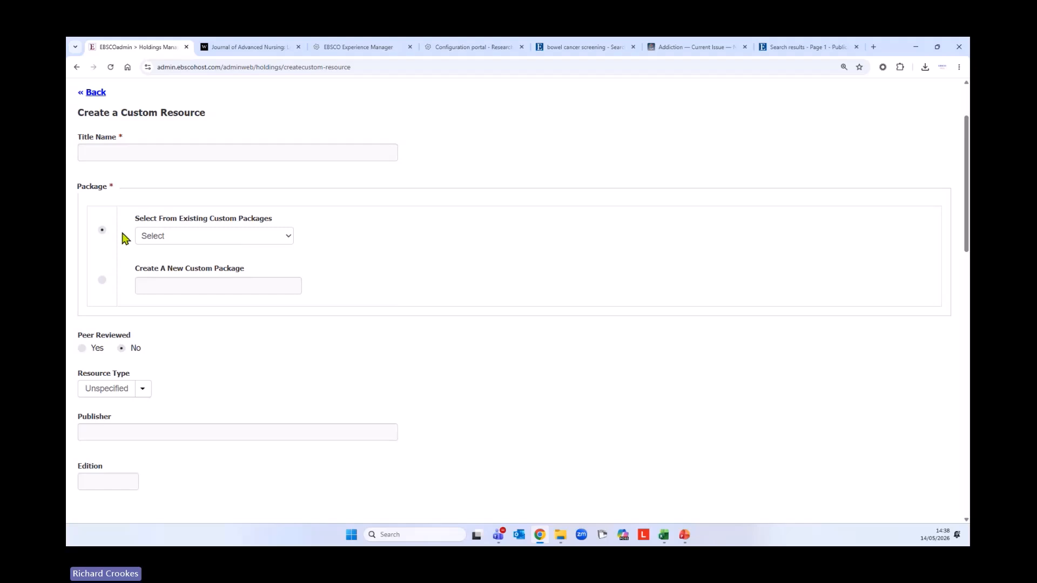
{"action": "left_click", "coordinate": [102, 281]}
{"action": "left_click", "coordinate": [249, 286]}
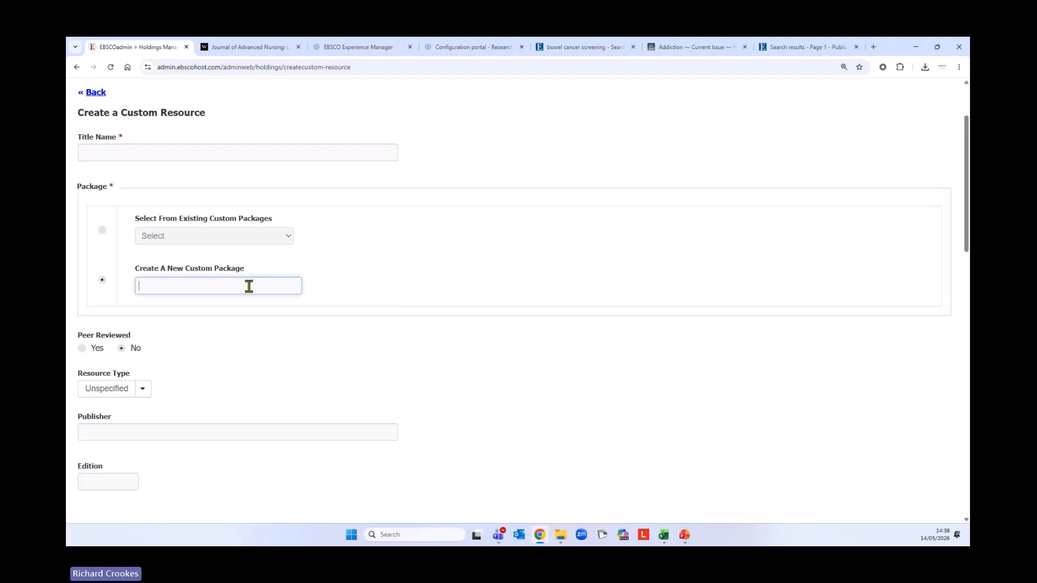
Enter the title name 'Nursing and Midwifery'
{"action": "left_click", "coordinate": [115, 137]}
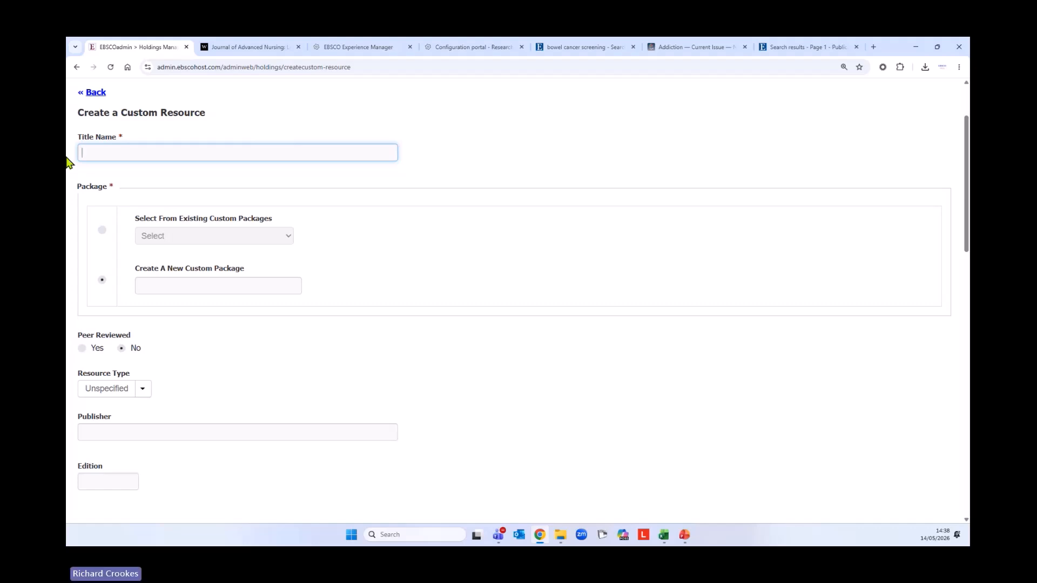
{"action": "type", "text": "Muy"}
{"action": "key", "text": "BackSpace"}
{"action": "key", "text": "BackSpace"}
{"action": "type", "text": "ursing and W"}
{"action": "type", "text": "idwivery"}
{"action": "left_click", "coordinate": [160, 153]}
{"action": "key", "text": "BackSpace"}
{"action": "key", "text": "BackSpace"}
{"action": "type", "text": "fe"}
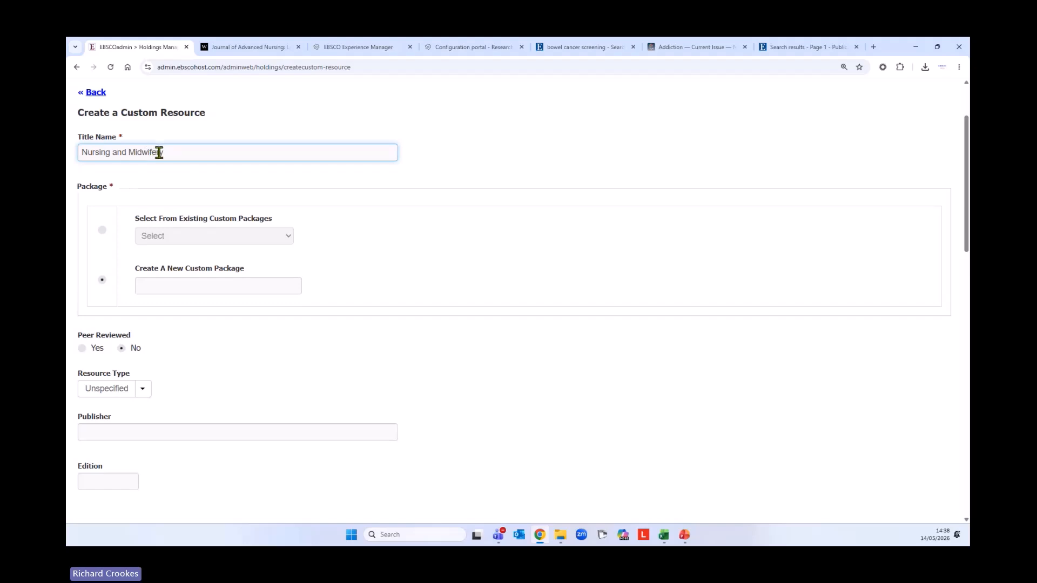
Name the new custom package 'Nursing Print Collection'
{"action": "left_click", "coordinate": [188, 282]}
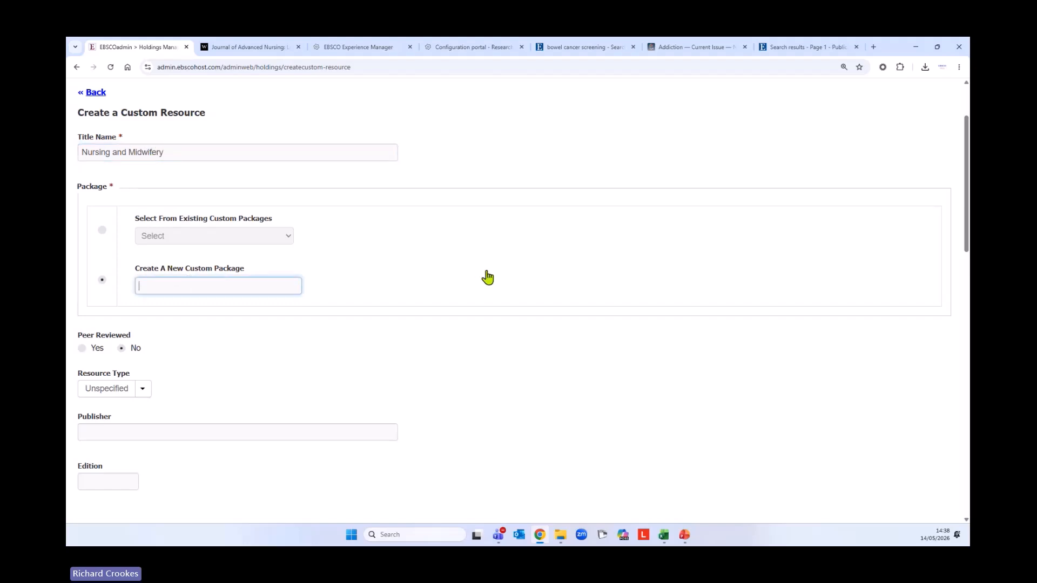
{"action": "type", "text": "Nursing "}
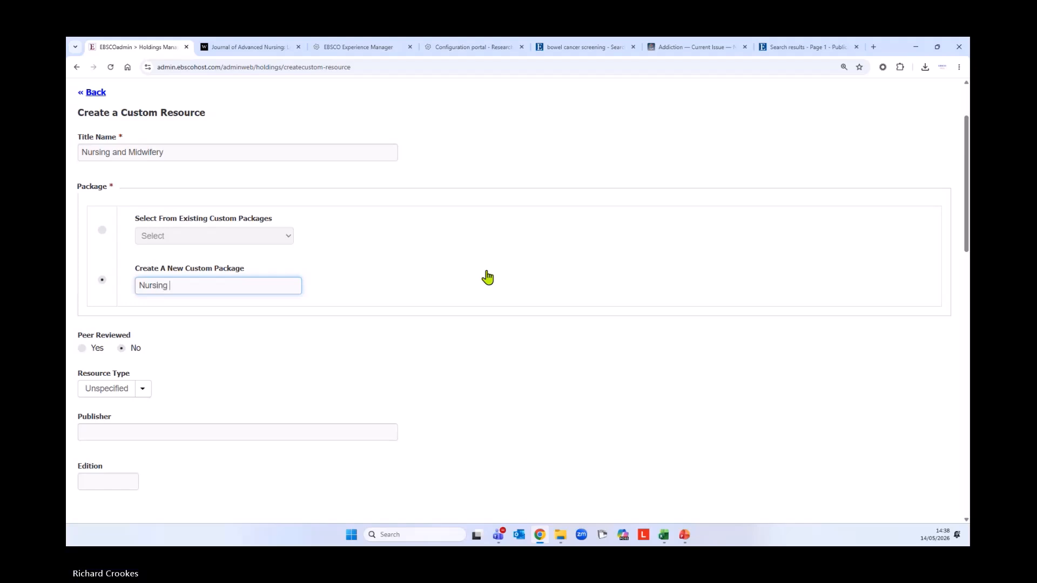
{"action": "type", "text": "Print Titl"}
{"action": "key", "text": "BackSpace"}
{"action": "key", "text": "BackSpace"}
{"action": "key", "text": "BackSpace"}
{"action": "key", "text": "BackSpace"}
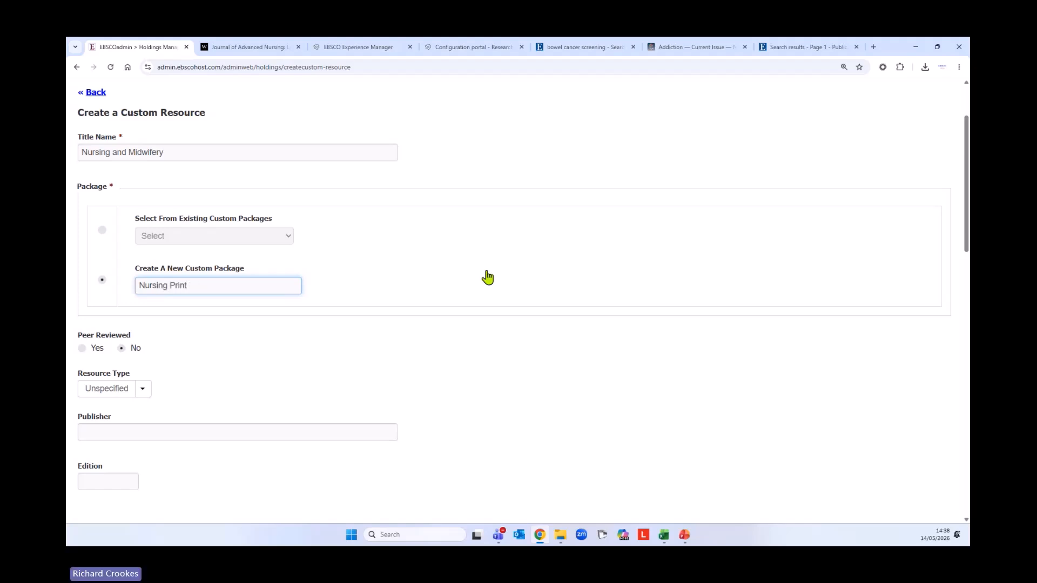
{"action": "type", "text": "Collection"}
File the resource under the existing Nursing custom package and mark it peer reviewed
{"action": "left_click", "coordinate": [102, 231]}
{"action": "left_click", "coordinate": [192, 238]}
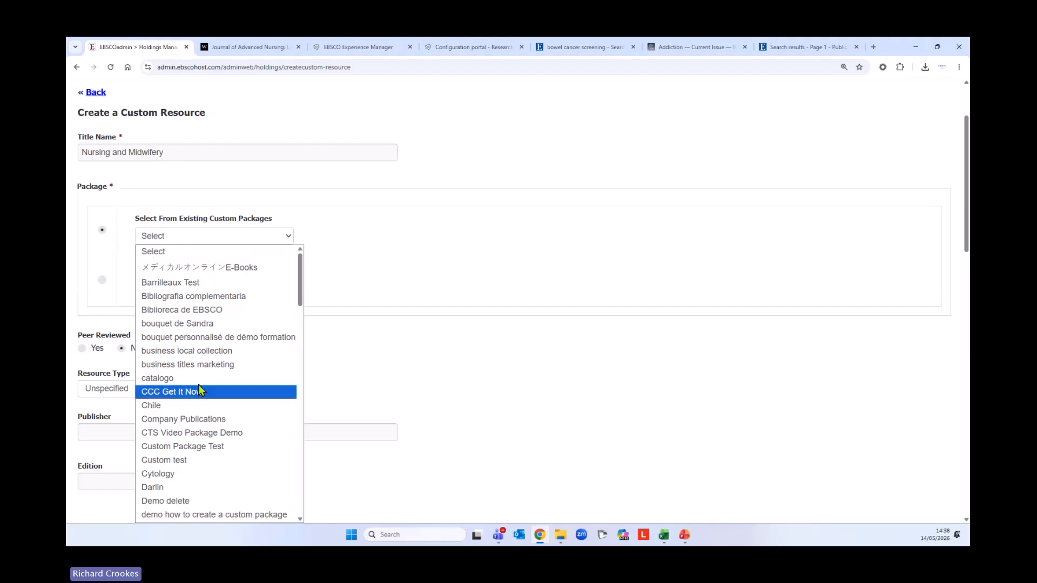
{"action": "scroll", "coordinate": [228, 392], "scroll_direction": "down", "scroll_amount": 3}
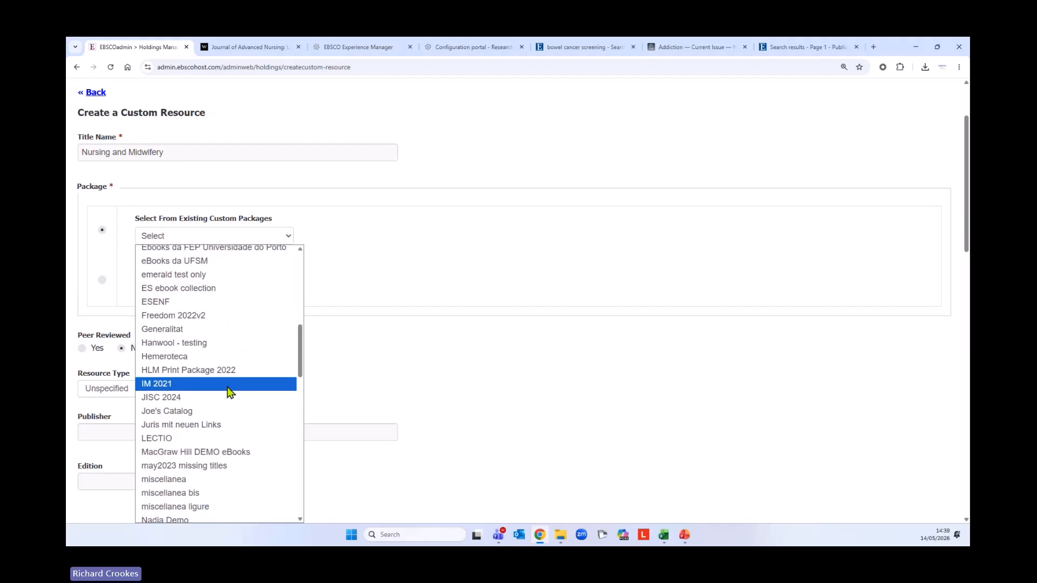
{"action": "scroll", "coordinate": [229, 391], "scroll_direction": "down", "scroll_amount": 2}
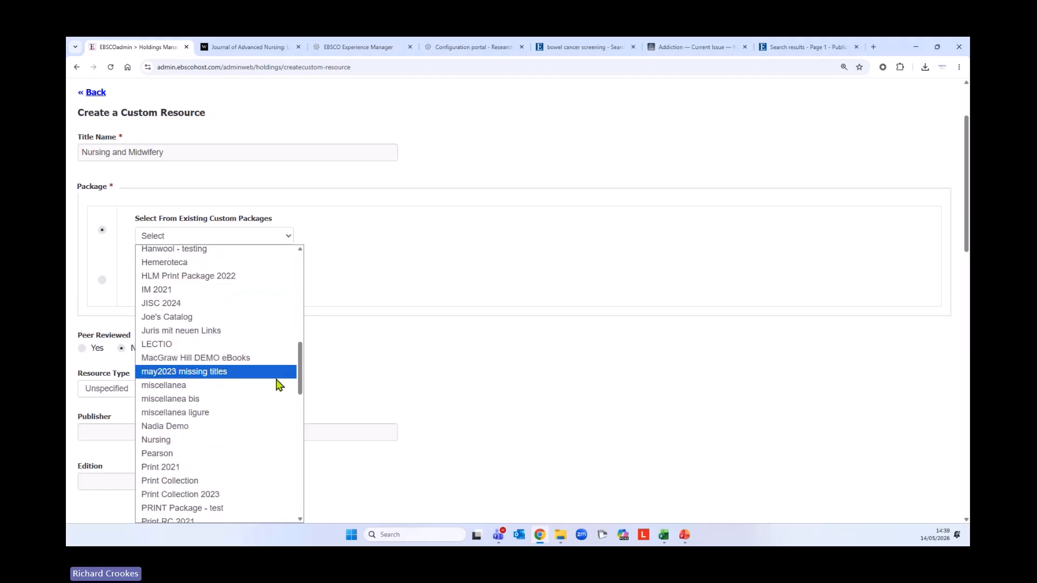
{"action": "left_click", "coordinate": [194, 441]}
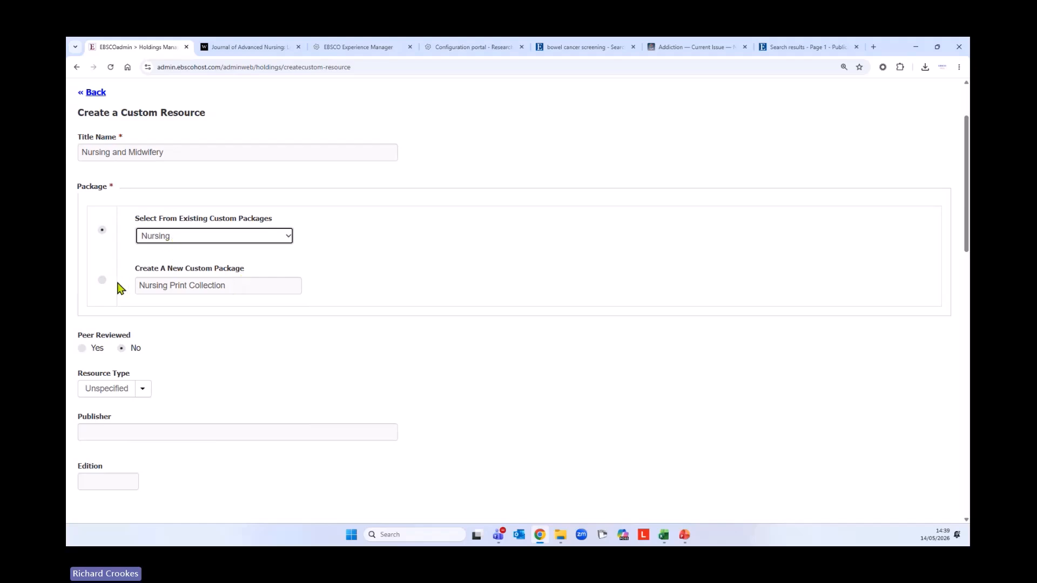
{"action": "left_click", "coordinate": [196, 287]}
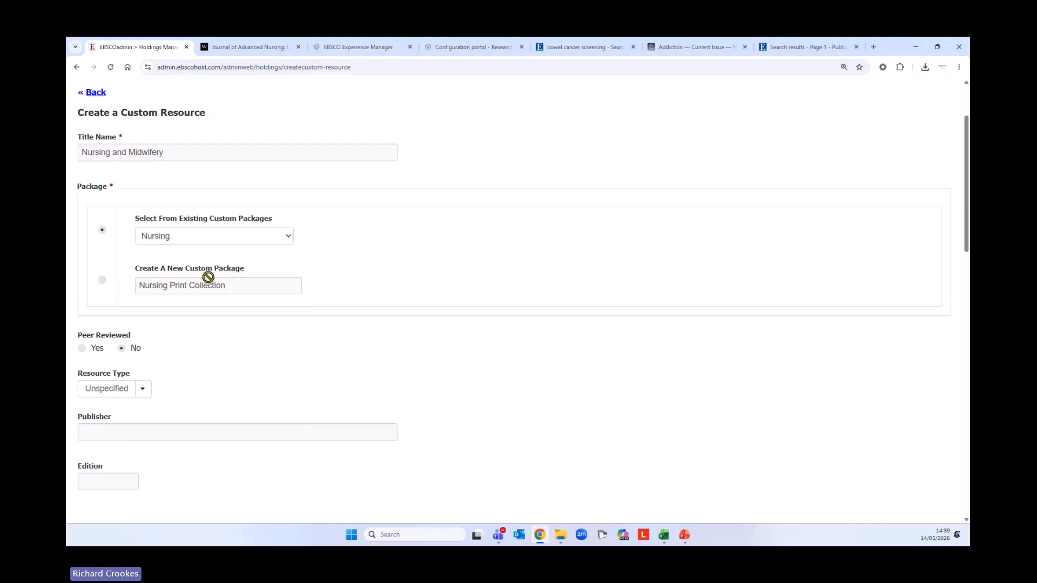
{"action": "scroll", "coordinate": [216, 292], "scroll_direction": "down", "scroll_amount": 1}
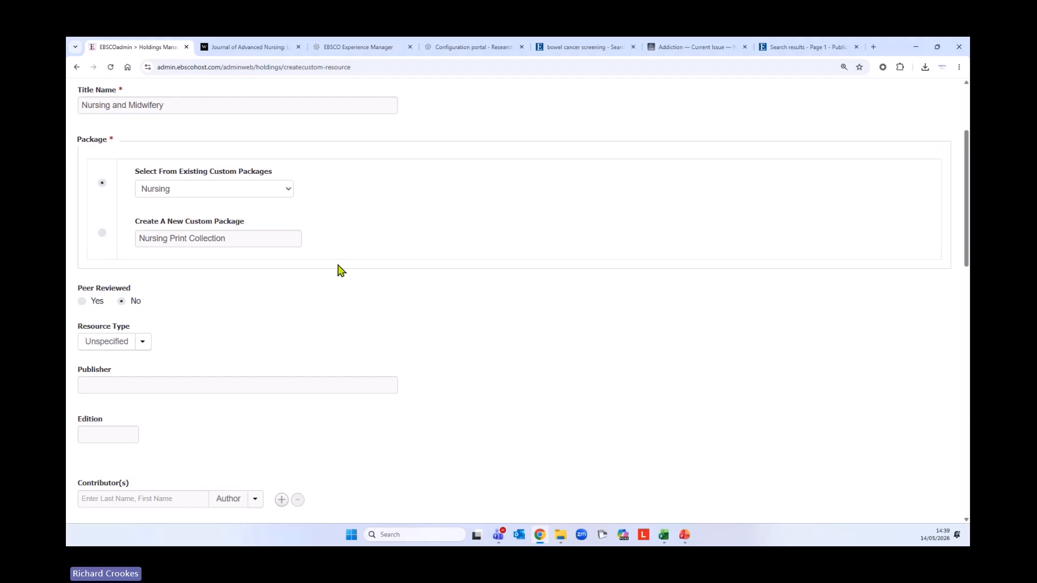
{"action": "scroll", "coordinate": [335, 271], "scroll_direction": "down", "scroll_amount": 2}
{"action": "left_click", "coordinate": [84, 208]}
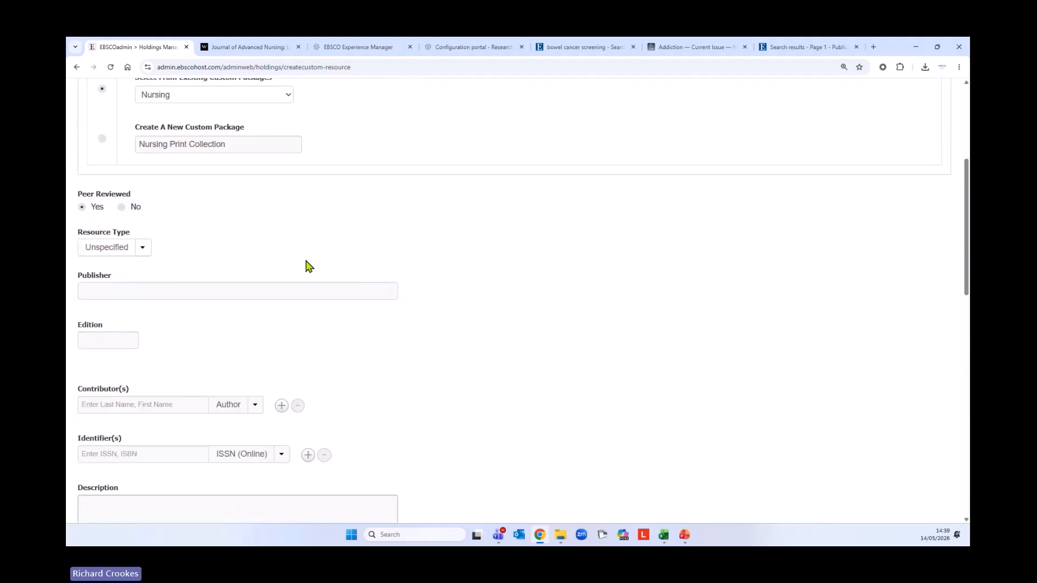
Set the resource type to Journal, after briefly switching it to Book
{"action": "left_click", "coordinate": [143, 248]}
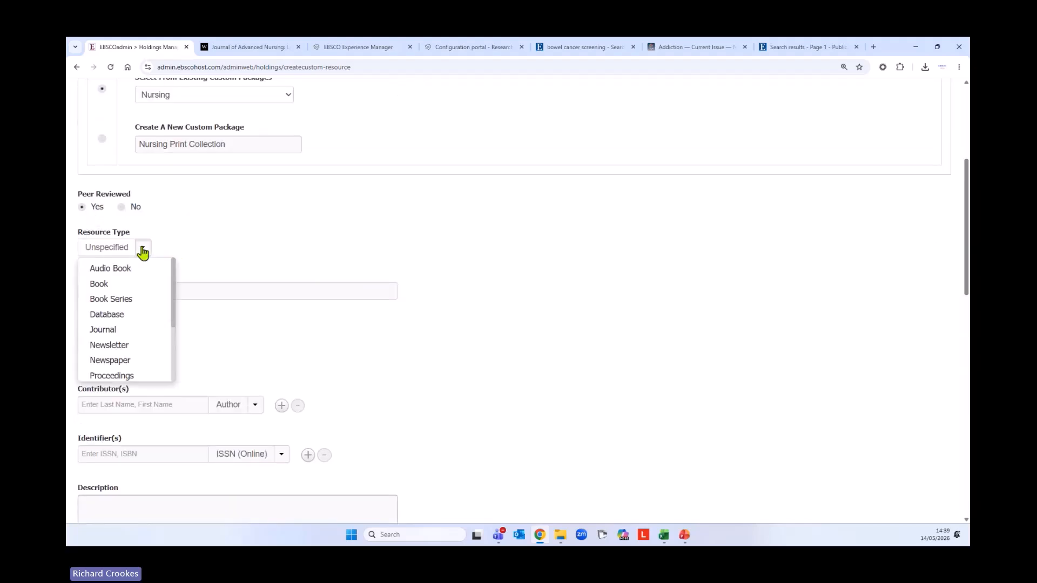
{"action": "left_click", "coordinate": [129, 331]}
{"action": "scroll", "coordinate": [378, 324], "scroll_direction": "down", "scroll_amount": 2}
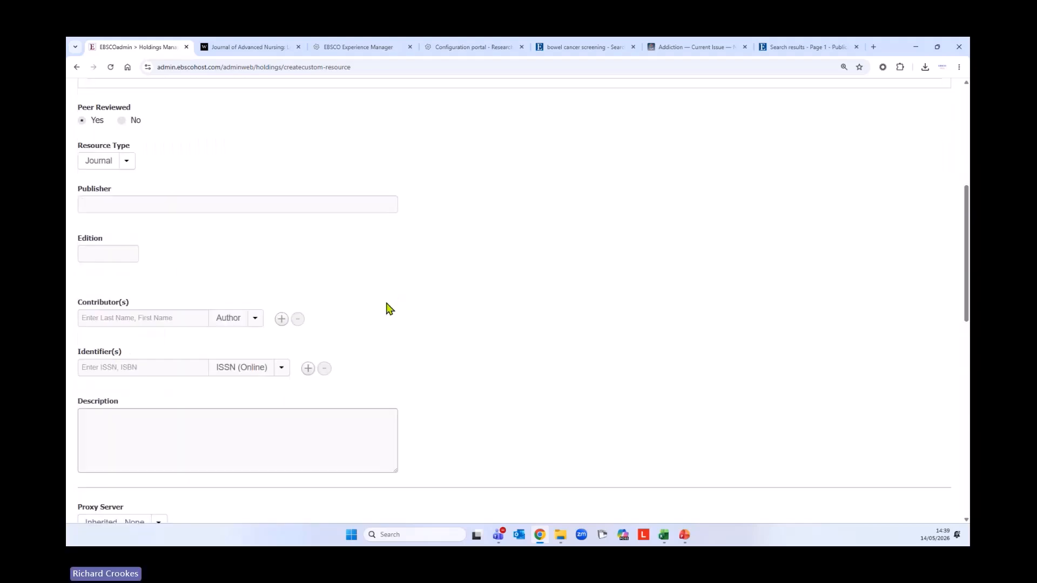
{"action": "left_click", "coordinate": [128, 154]}
{"action": "left_click", "coordinate": [100, 187]}
{"action": "scroll", "coordinate": [253, 289], "scroll_direction": "down", "scroll_amount": 2}
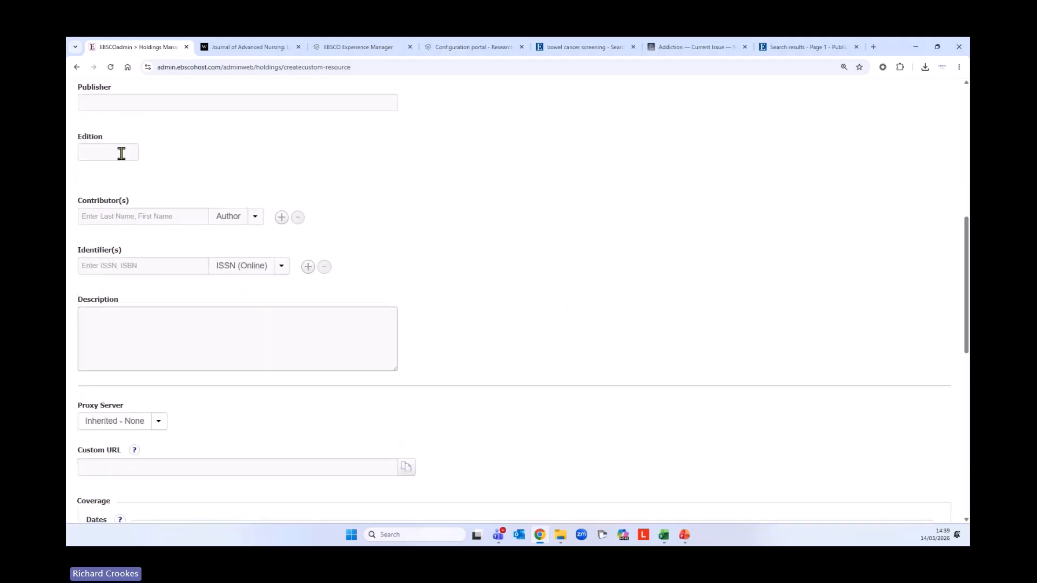
{"action": "scroll", "coordinate": [486, 366], "scroll_direction": "down", "scroll_amount": 1}
{"action": "scroll", "coordinate": [486, 366], "scroll_direction": "down", "scroll_amount": 3}
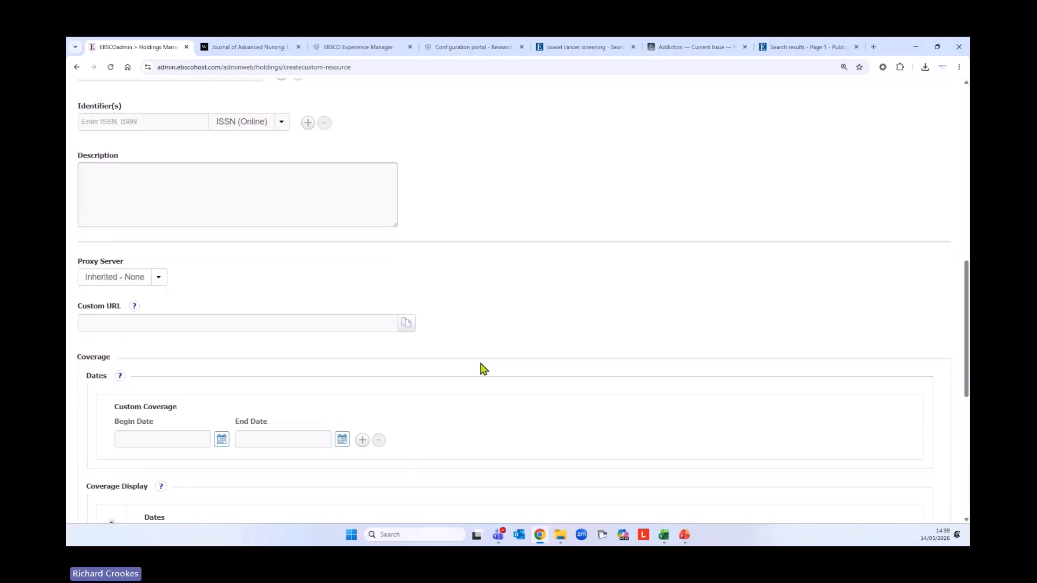
{"action": "scroll", "coordinate": [484, 369], "scroll_direction": "down", "scroll_amount": 1}
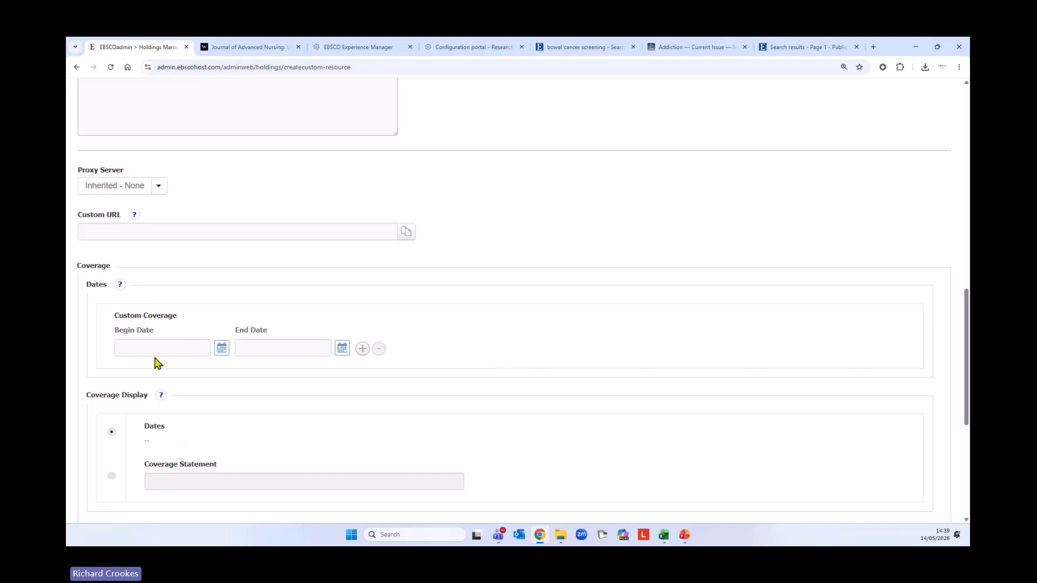
{"action": "scroll", "coordinate": [364, 367], "scroll_direction": "up", "scroll_amount": 7}
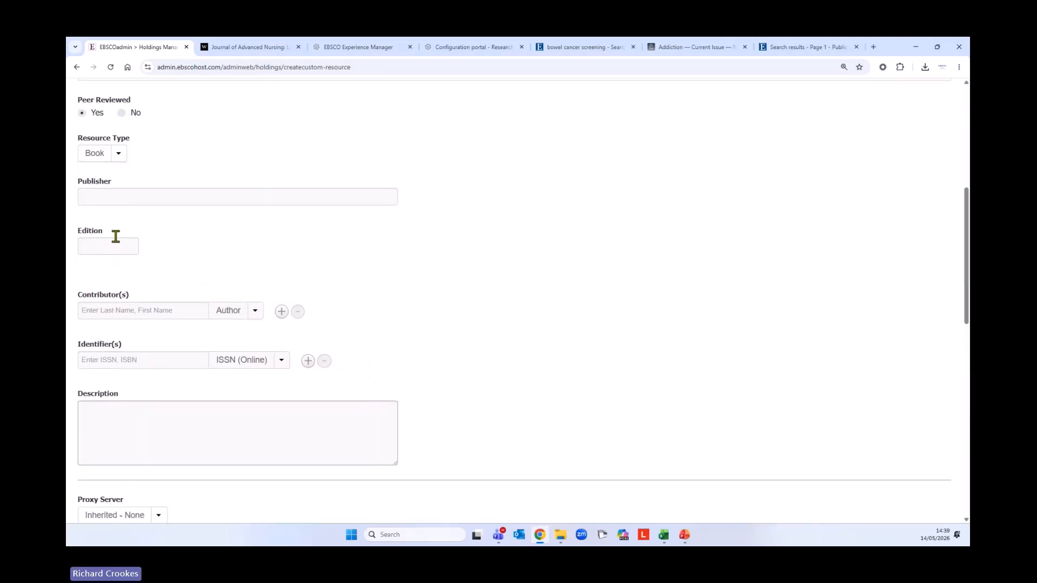
{"action": "left_click", "coordinate": [118, 156]}
{"action": "left_click", "coordinate": [111, 234]}
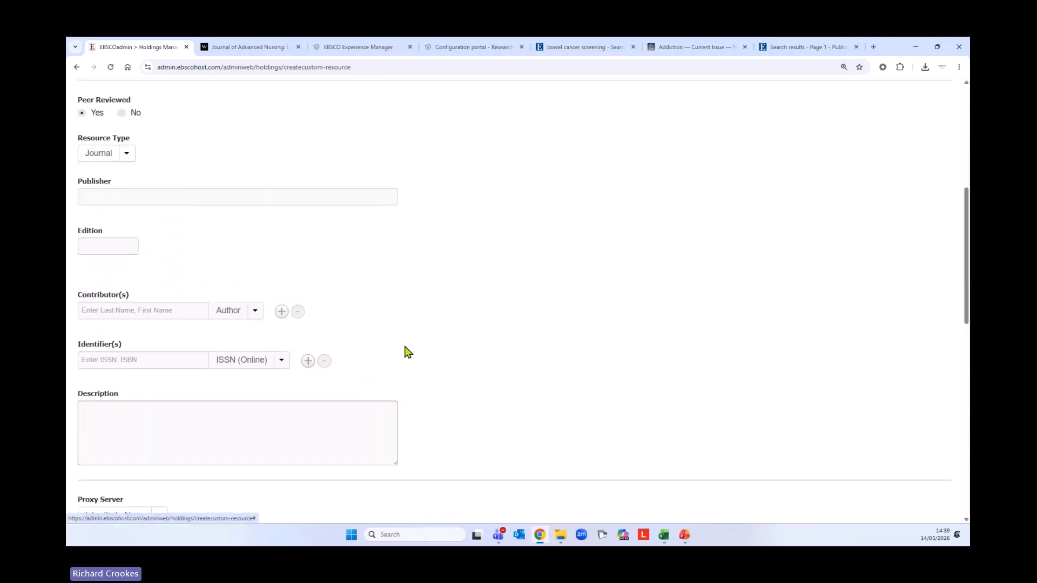
{"action": "scroll", "coordinate": [432, 357], "scroll_direction": "down", "scroll_amount": 7}
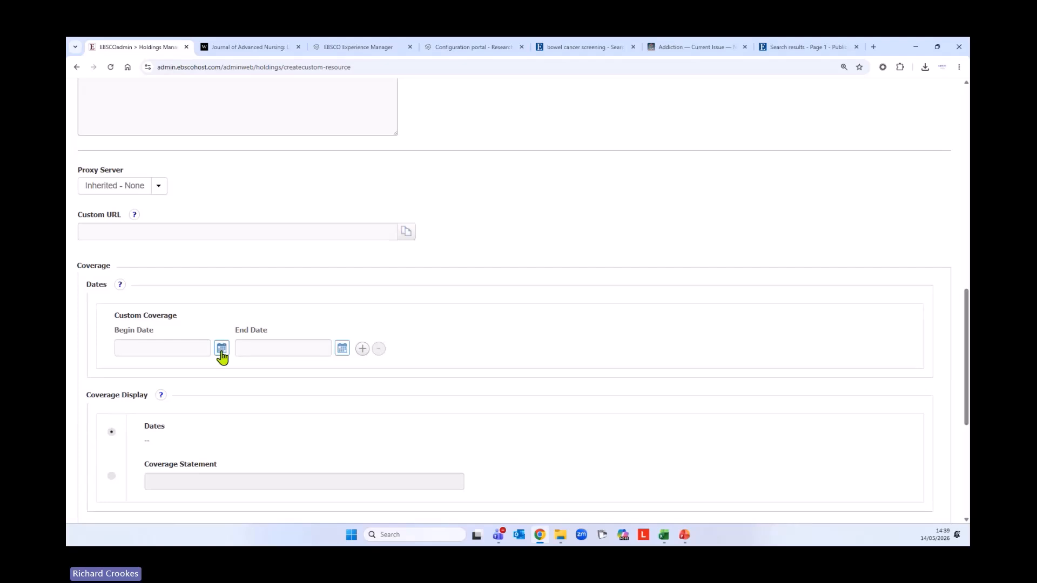
Set the first coverage range from 01/04/2017 to 03/05/2025
{"action": "left_click", "coordinate": [221, 349]}
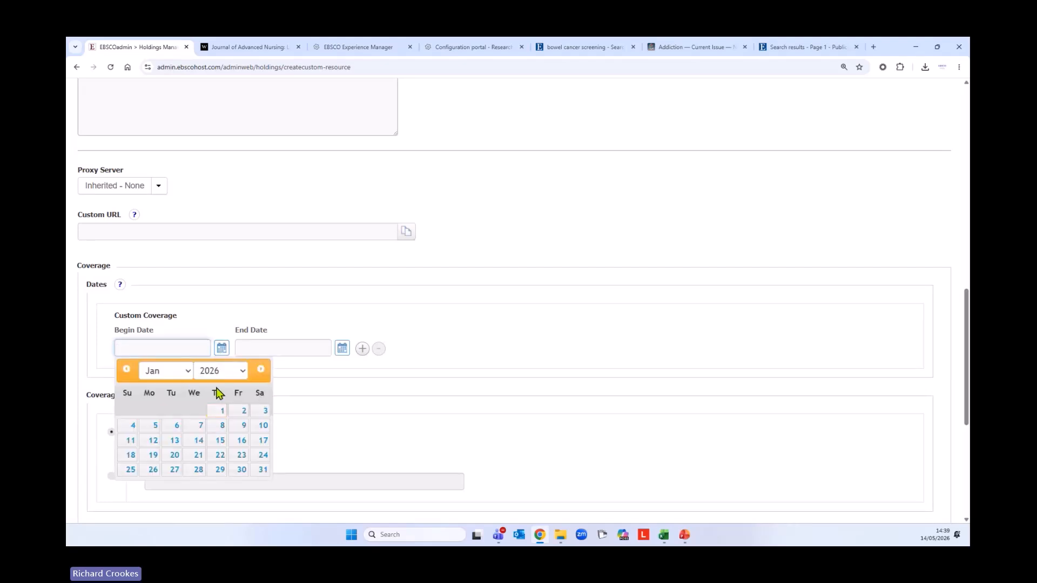
{"action": "left_click", "coordinate": [220, 371]}
{"action": "left_click", "coordinate": [227, 224]}
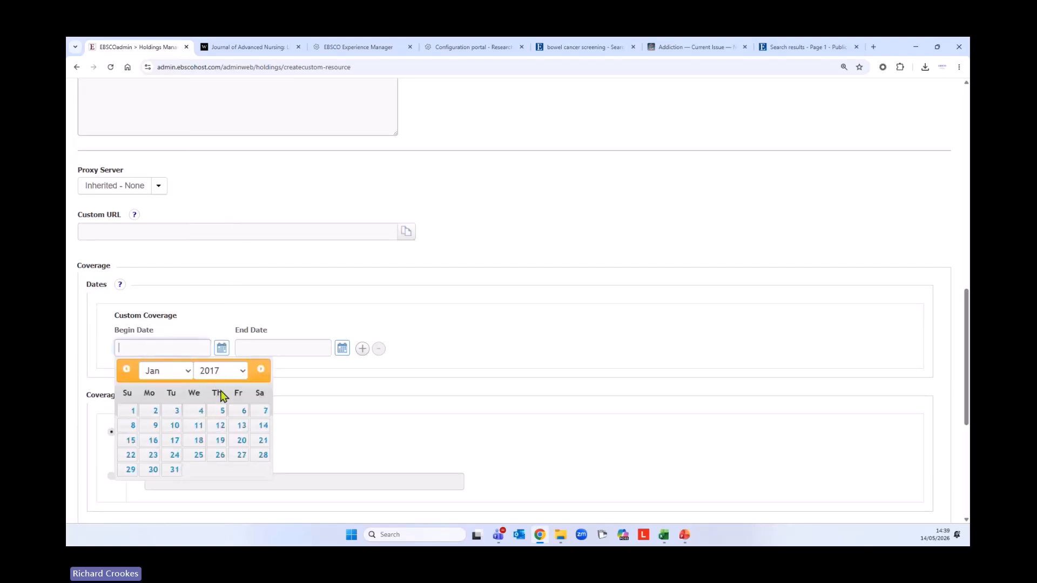
{"action": "left_click", "coordinate": [200, 410]}
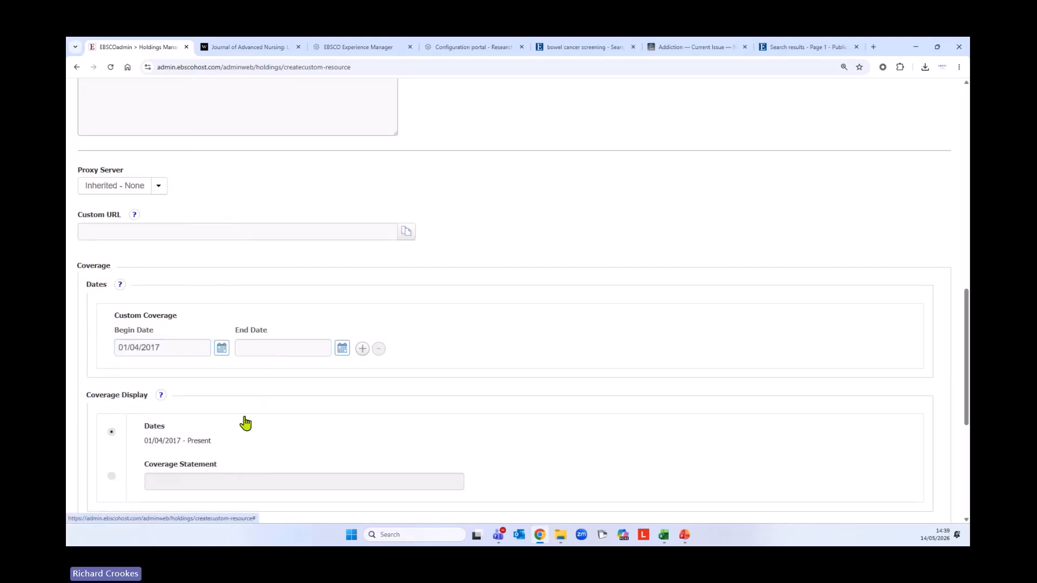
{"action": "left_click", "coordinate": [344, 349]}
{"action": "left_click", "coordinate": [308, 371]}
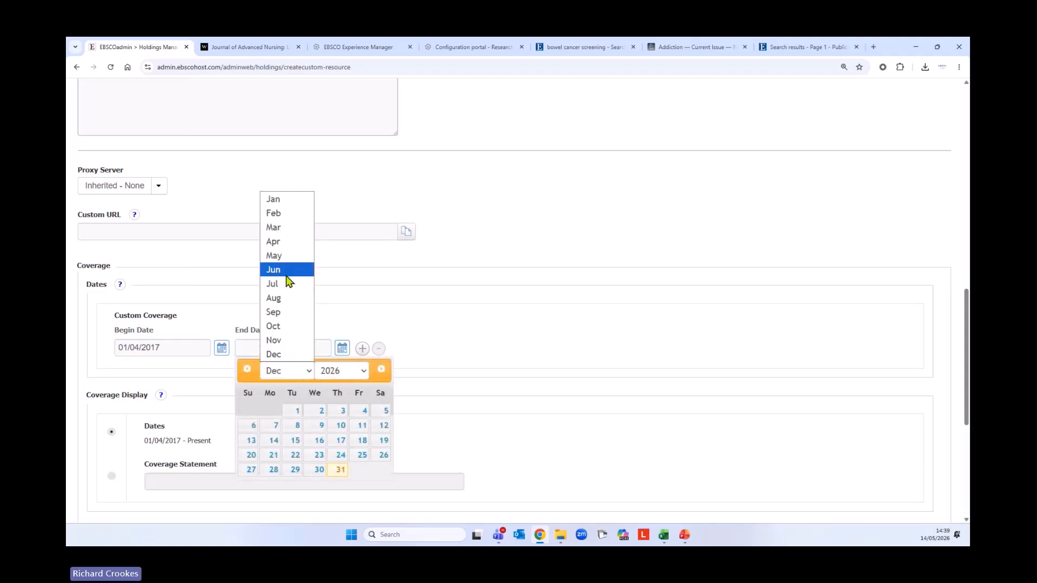
{"action": "left_click", "coordinate": [273, 228]}
{"action": "left_click", "coordinate": [341, 370]}
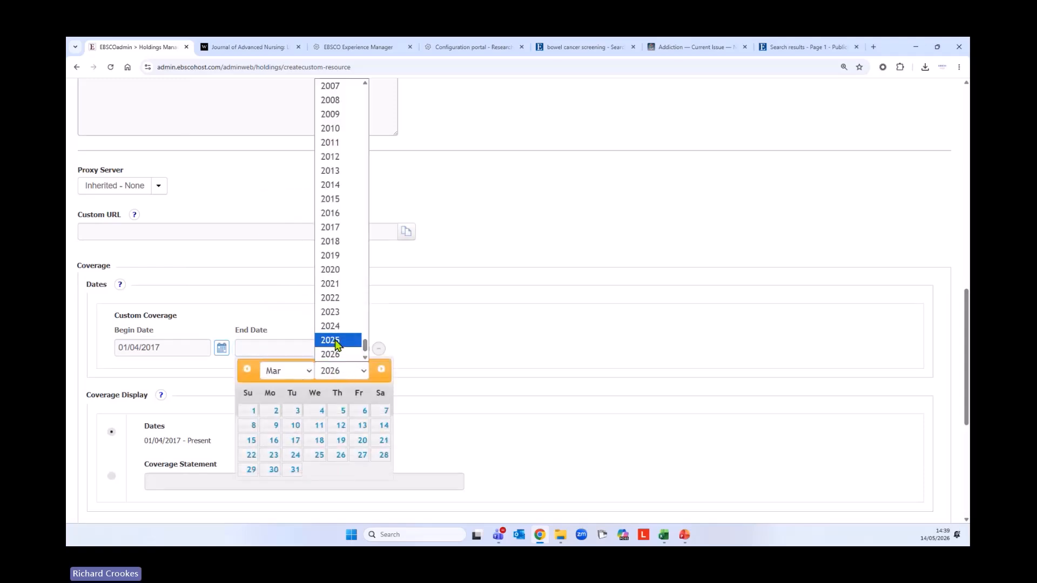
{"action": "left_click", "coordinate": [336, 341]}
{"action": "left_click", "coordinate": [318, 426]}
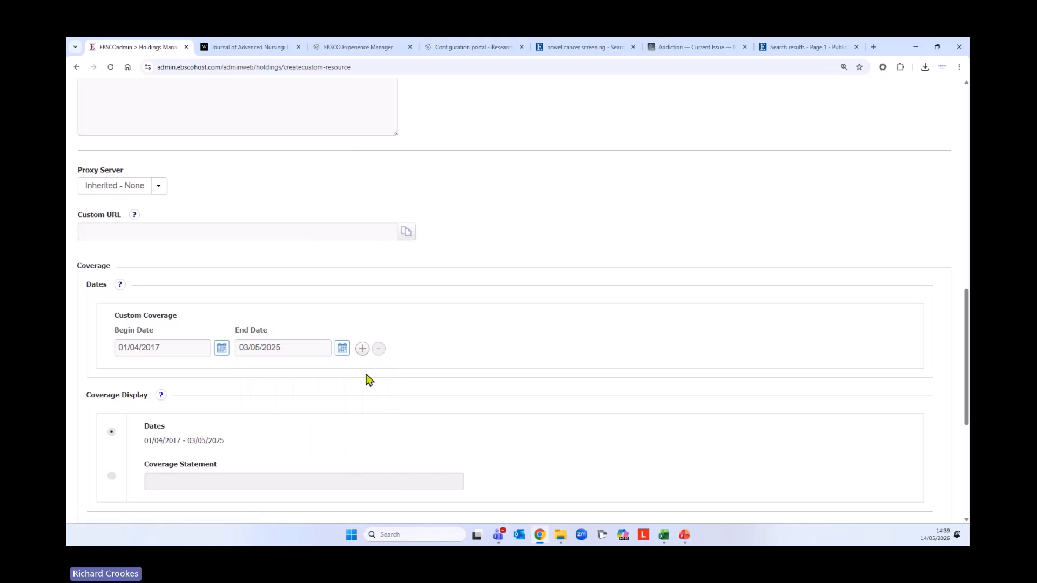
Add a second coverage range beginning 01/01/2026 and review the coverage display
{"action": "left_click", "coordinate": [363, 349]}
{"action": "left_click", "coordinate": [223, 389]}
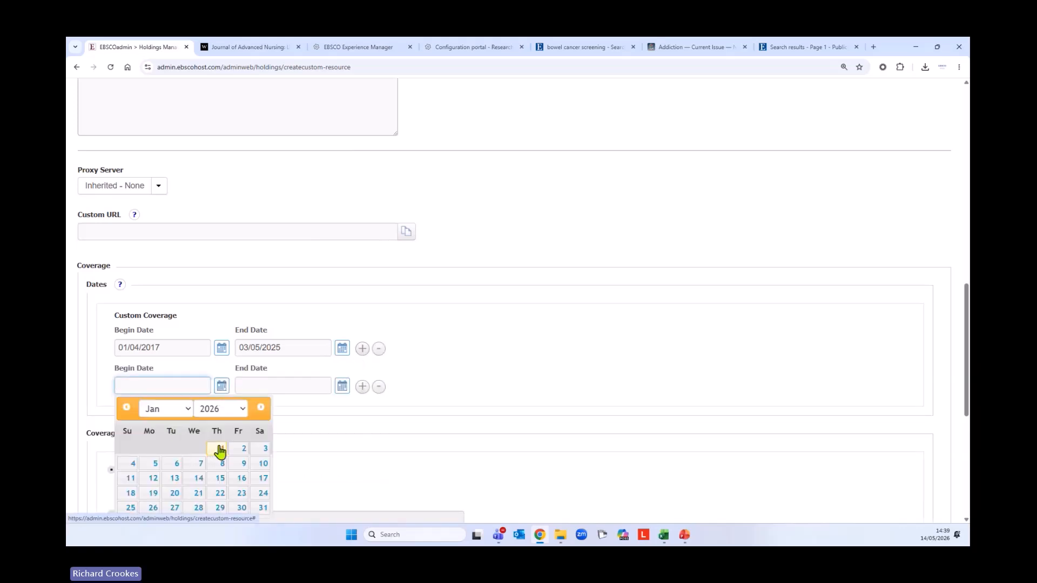
{"action": "left_click", "coordinate": [219, 451]}
{"action": "scroll", "coordinate": [550, 404], "scroll_direction": "down", "scroll_amount": 2}
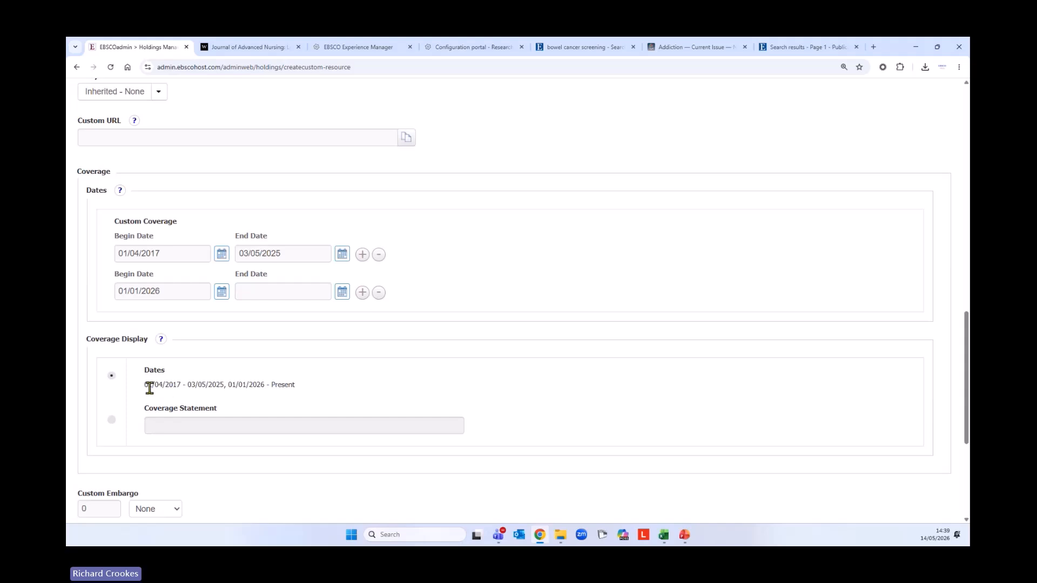
{"action": "left_click_drag", "start_coordinate": [145, 386], "coordinate": [308, 392]}
{"action": "scroll", "coordinate": [410, 418], "scroll_direction": "down", "scroll_amount": 2}
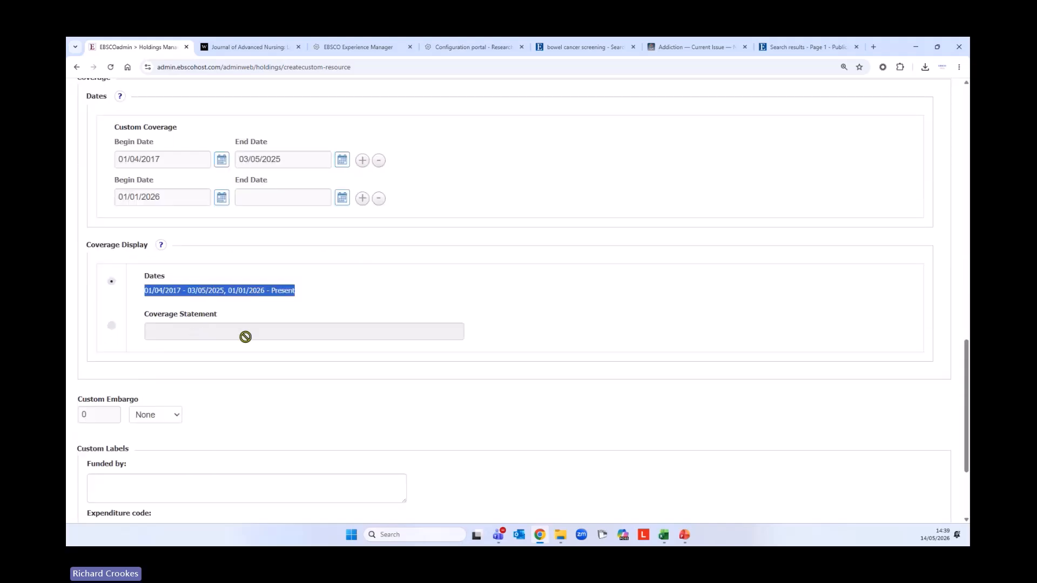
Enter the coverage statement 'Print title available from the library'
{"action": "left_click", "coordinate": [111, 326]}
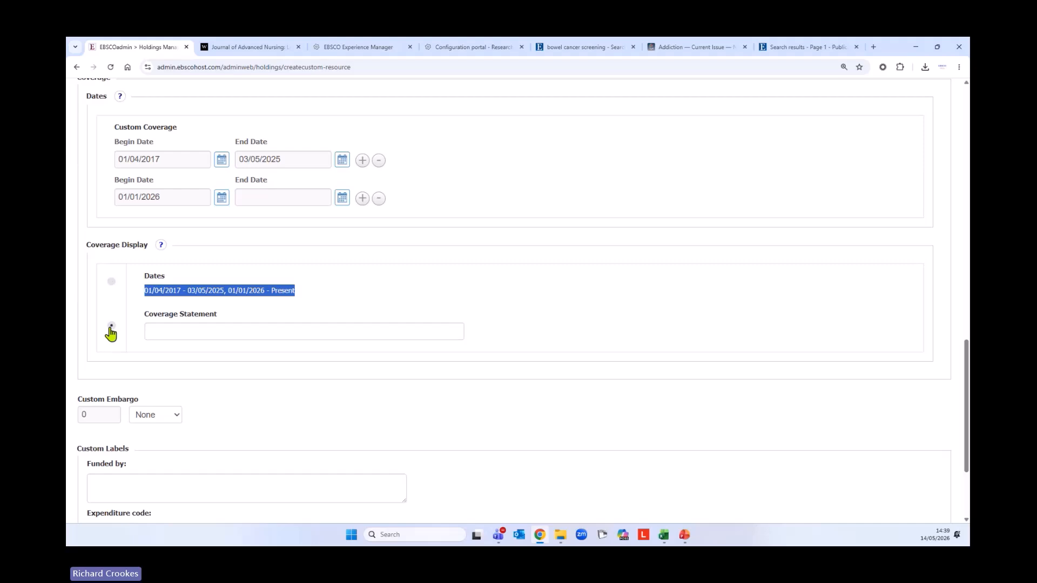
{"action": "left_click", "coordinate": [184, 333]}
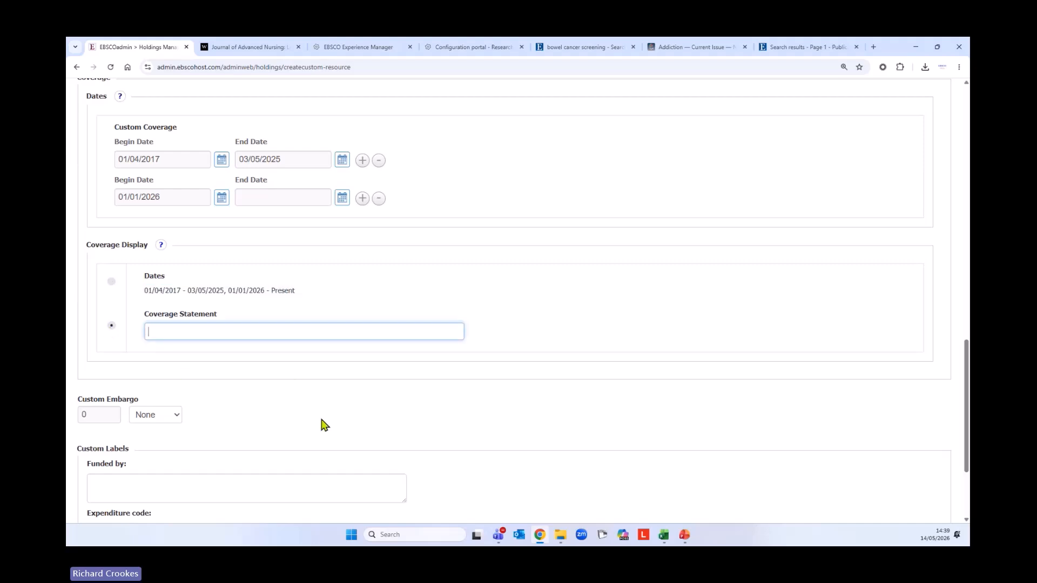
{"action": "type", "text": "Prin"}
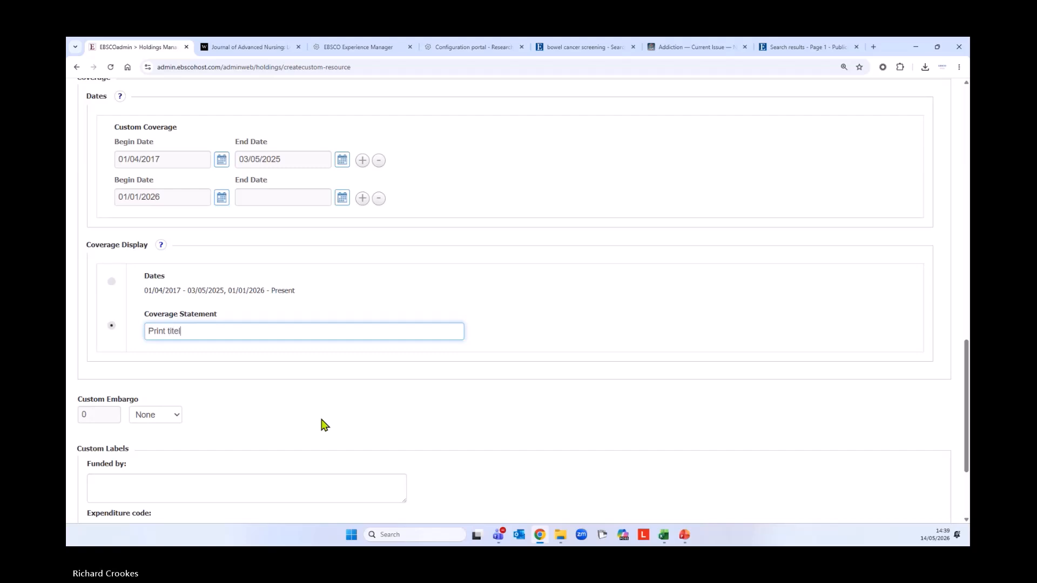
{"action": "type", "text": "t title availab"}
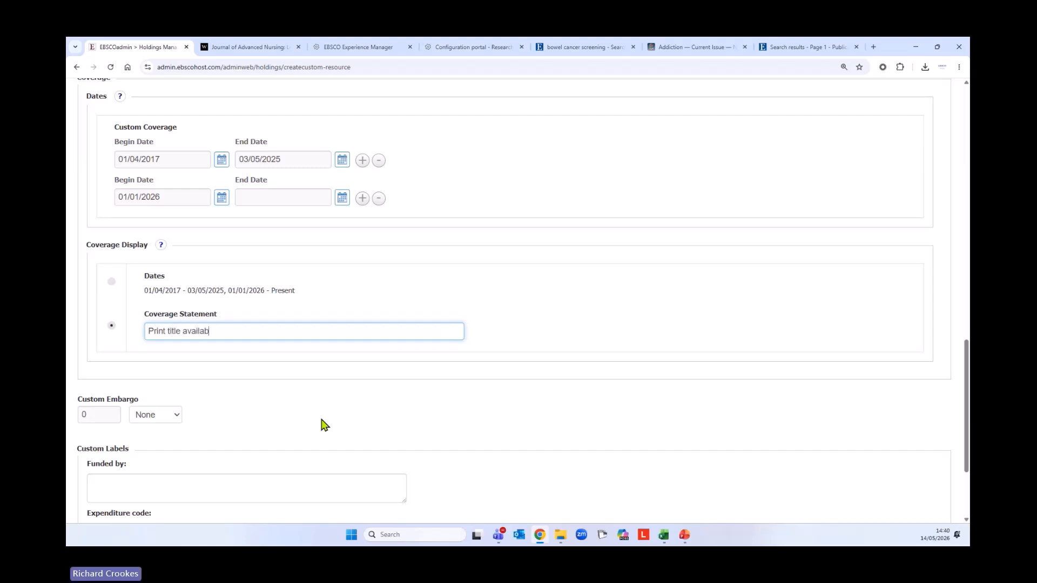
{"action": "type", "text": "le from the library"}
Go back and discard the unsaved custom resource
{"action": "scroll", "coordinate": [324, 425], "scroll_direction": "down", "scroll_amount": 3}
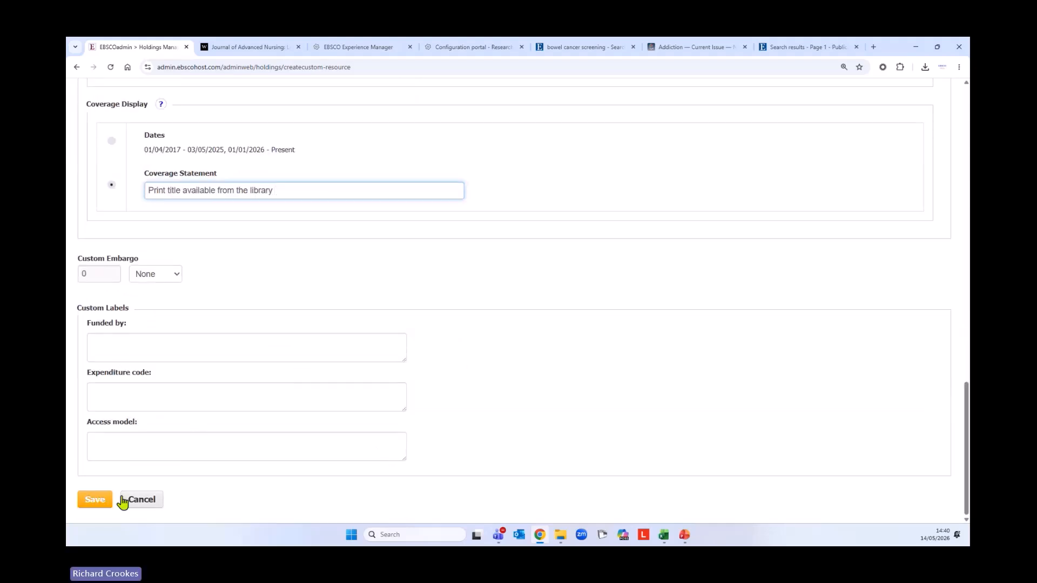
{"action": "scroll", "coordinate": [534, 368], "scroll_direction": "up", "scroll_amount": 10}
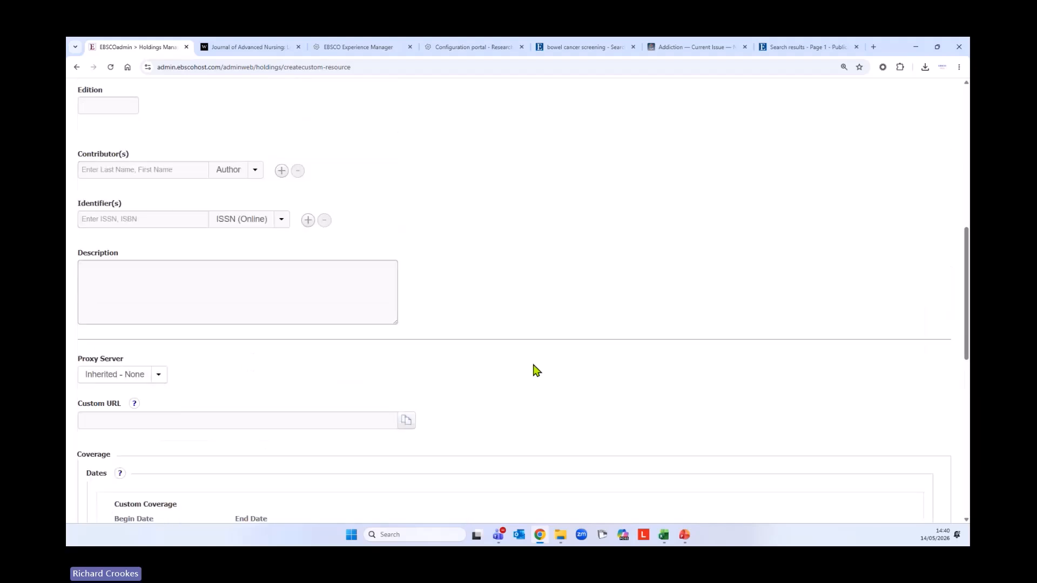
{"action": "scroll", "coordinate": [534, 370], "scroll_direction": "up", "scroll_amount": 8}
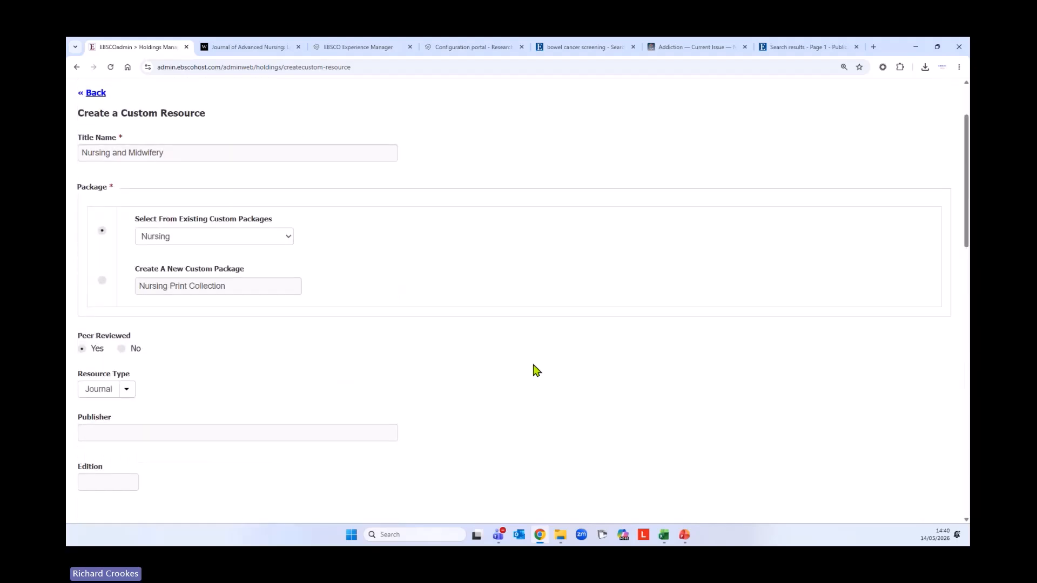
{"action": "scroll", "coordinate": [534, 373], "scroll_direction": "down", "scroll_amount": 1}
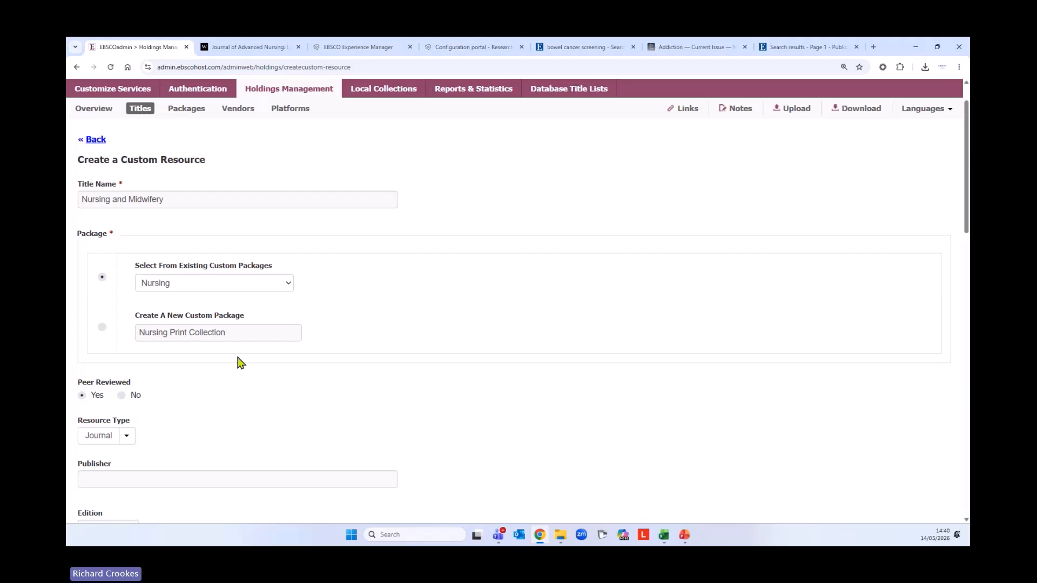
{"action": "left_click", "coordinate": [95, 139]}
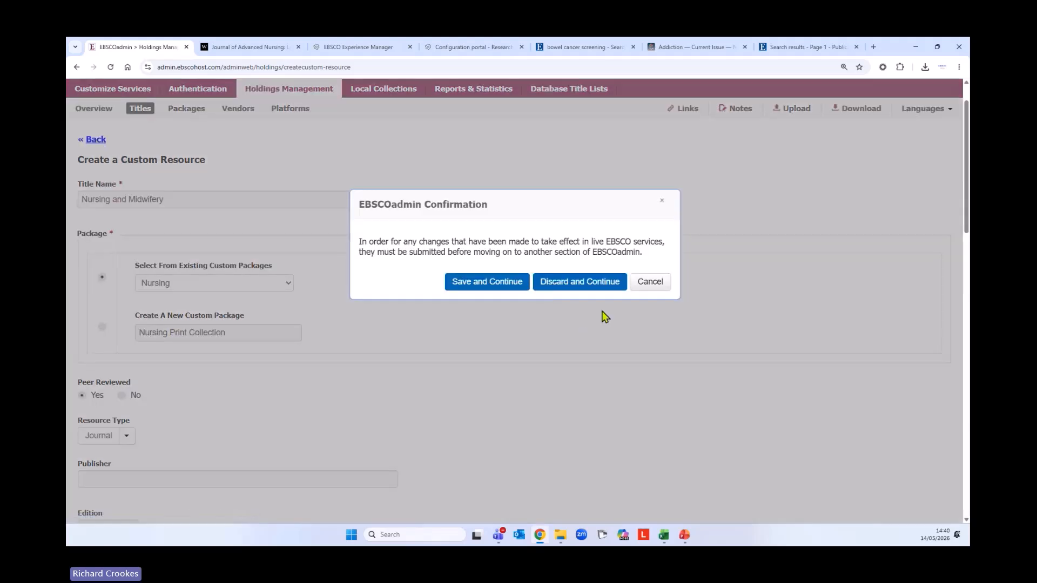
{"action": "left_click", "coordinate": [583, 289]}
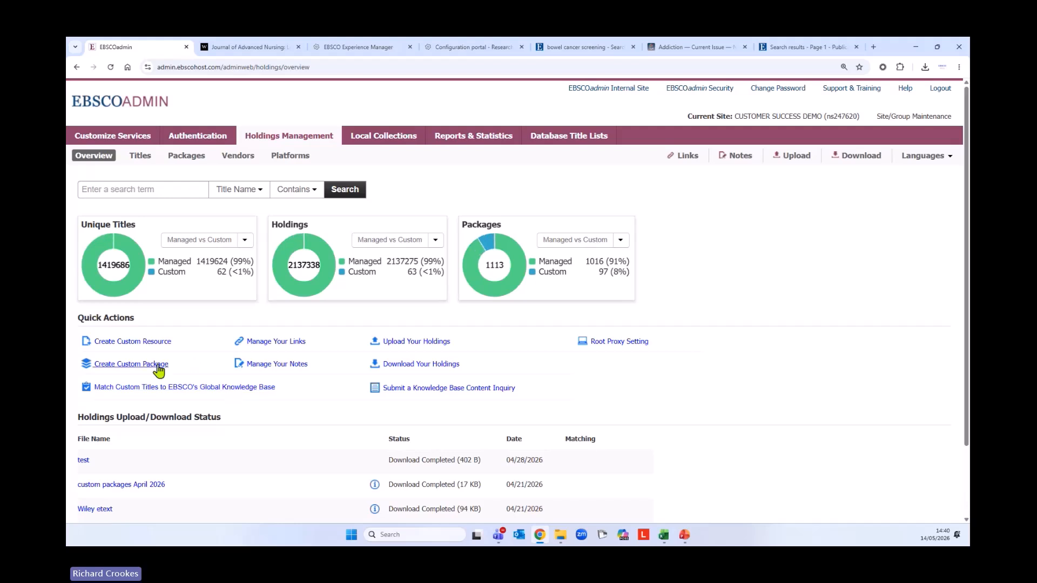
Start a custom package and enter the package name 'Nursing and Midwifery'
{"action": "left_click", "coordinate": [156, 365]}
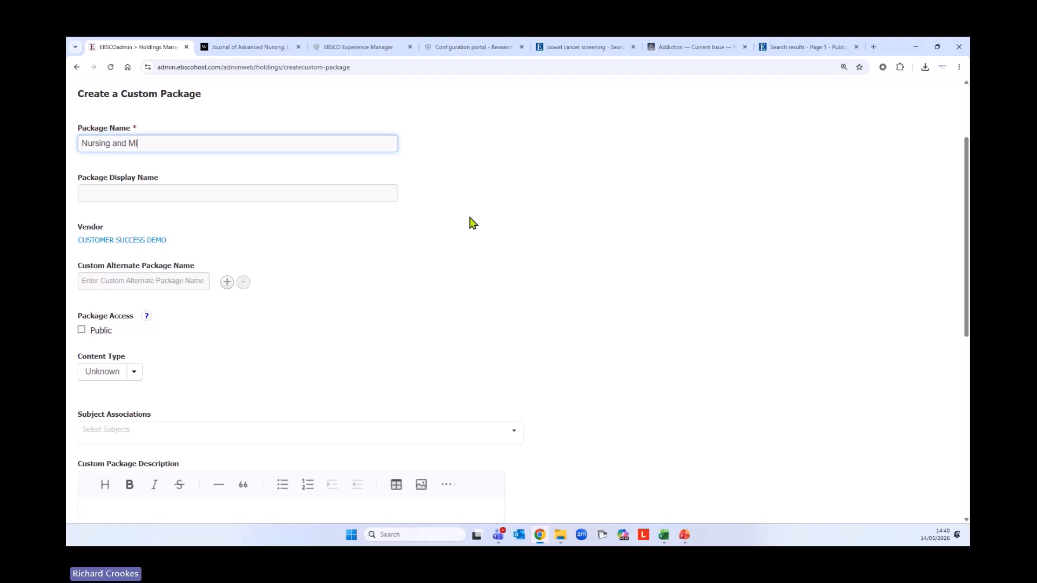
{"action": "type", "text": "d"}
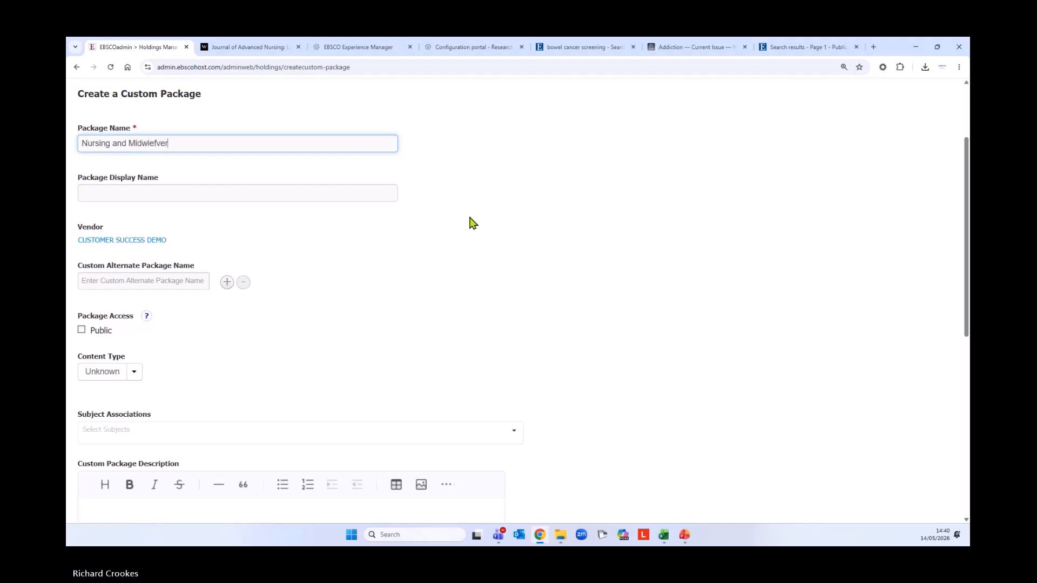
{"action": "type", "text": "wiefver"}
{"action": "key", "text": "BackSpace"}
{"action": "key", "text": "BackSpace"}
{"action": "type", "text": "ery"}
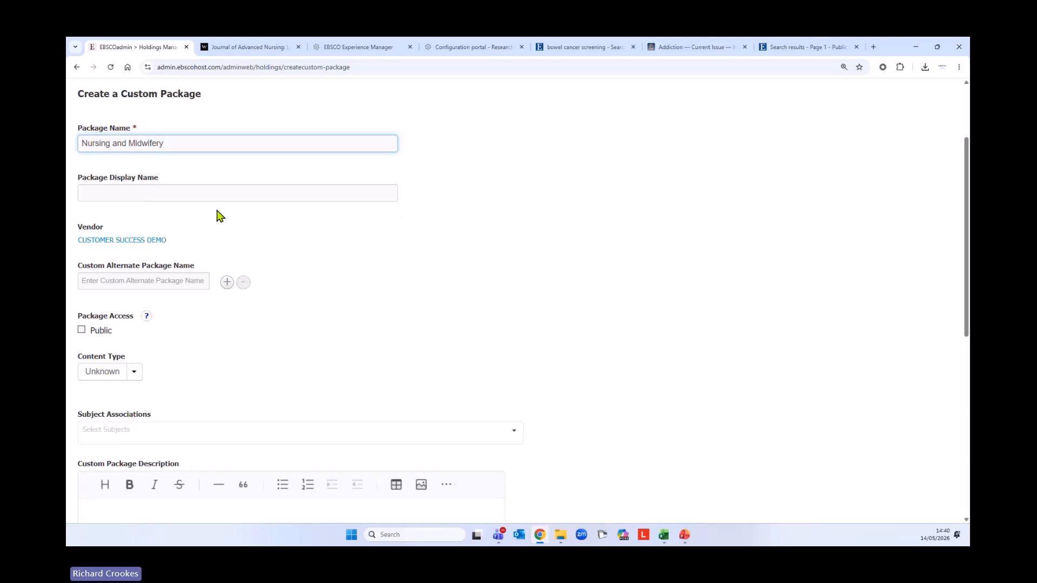
{"action": "left_click", "coordinate": [183, 196]}
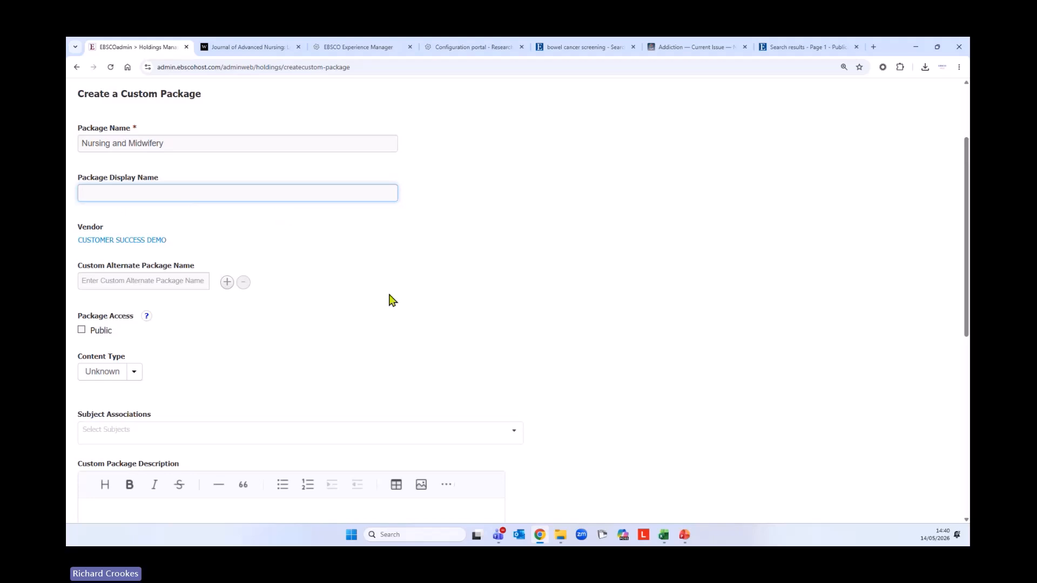
{"action": "left_click_drag", "start_coordinate": [180, 143], "coordinate": [69, 141]}
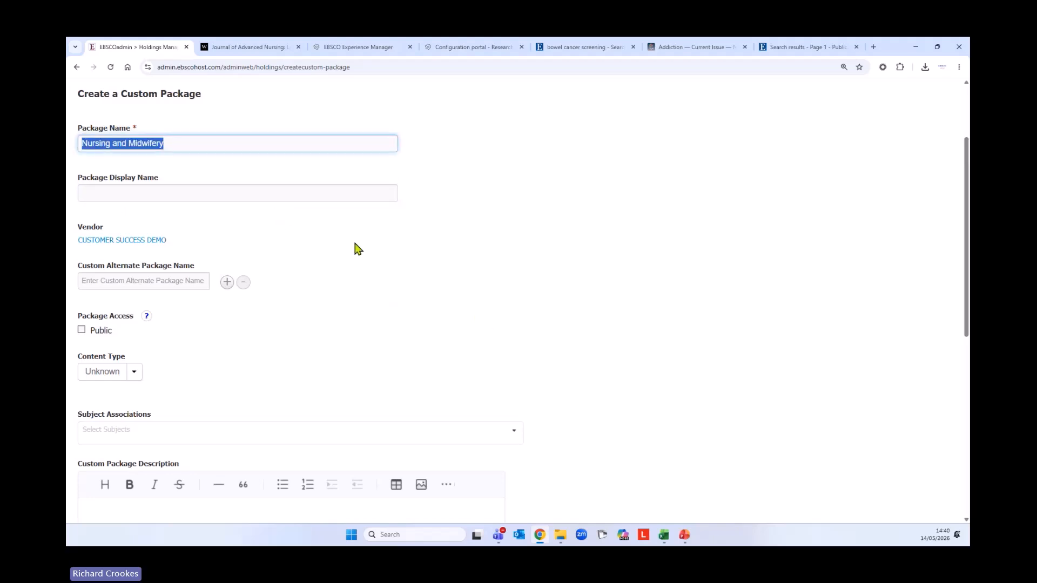
{"action": "scroll", "coordinate": [411, 266], "scroll_direction": "down", "scroll_amount": 1}
{"action": "scroll", "coordinate": [423, 255], "scroll_direction": "down", "scroll_amount": 3}
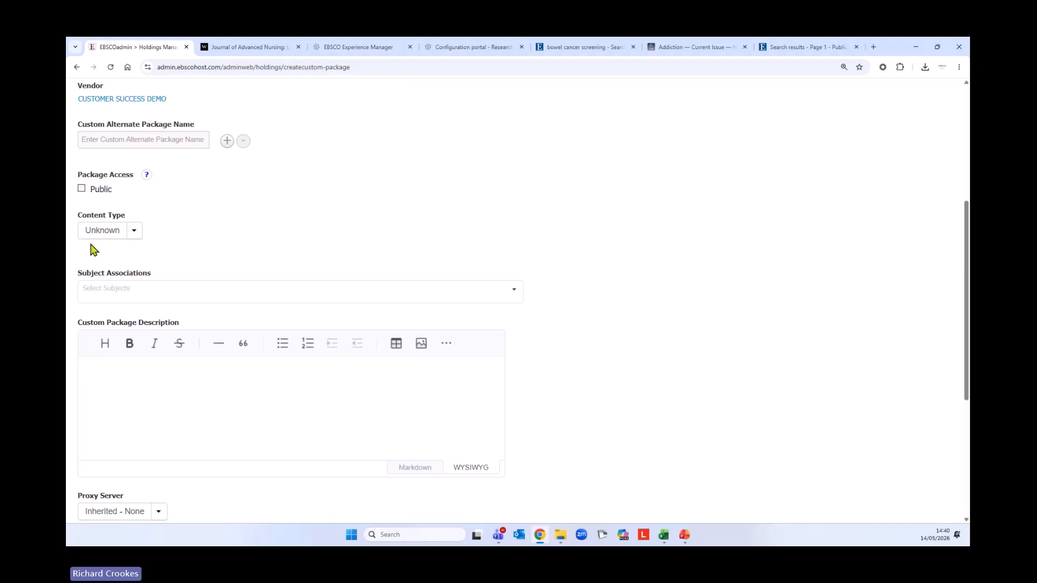
Set the package content type to Print
{"action": "left_click", "coordinate": [134, 236]}
{"action": "left_click", "coordinate": [139, 345]}
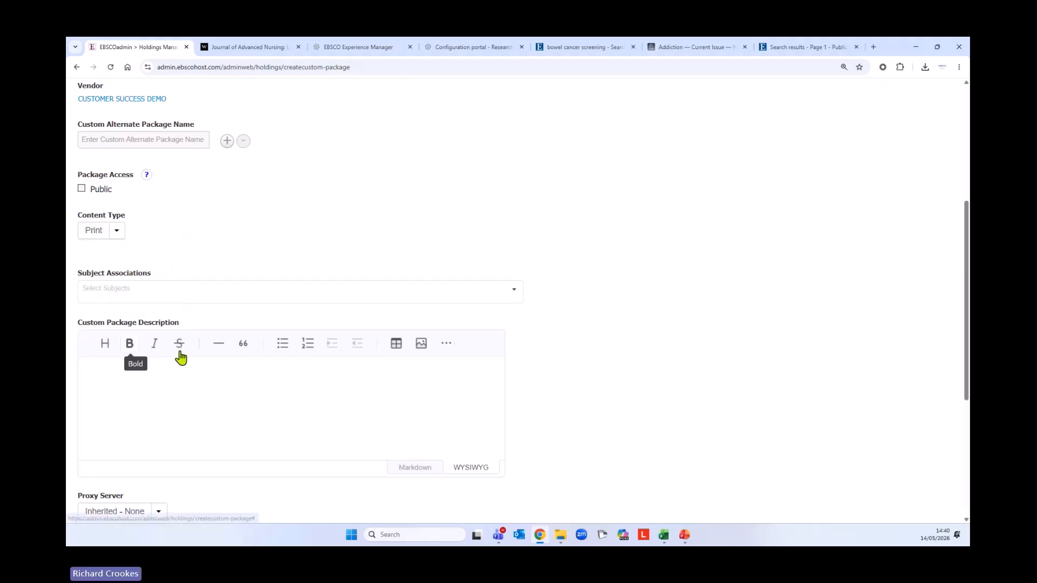
{"action": "scroll", "coordinate": [463, 301], "scroll_direction": "down", "scroll_amount": 2}
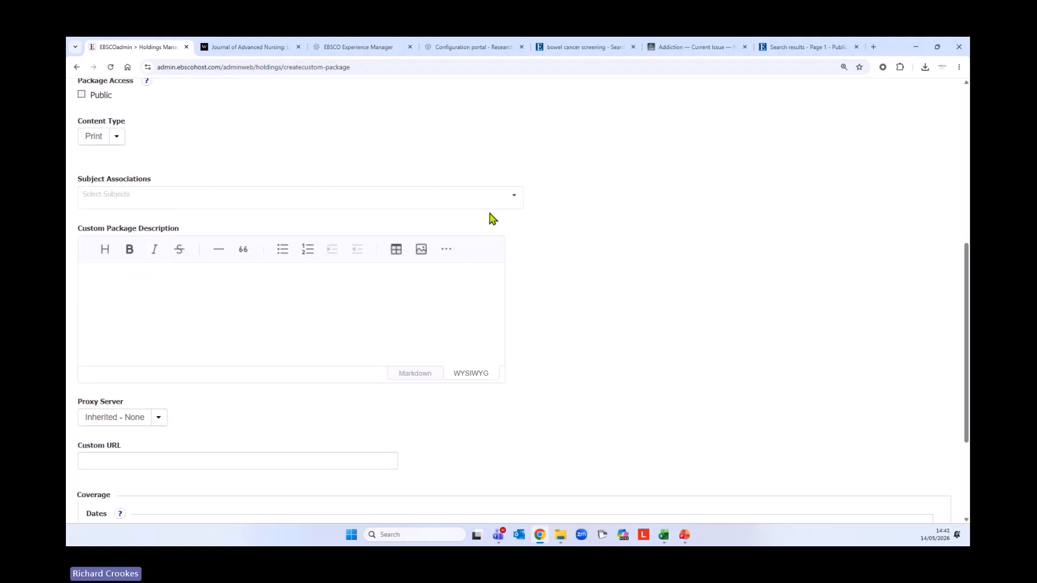
Filter subjects by 'nurs' and add 'Nursing > Medicine -- Nursing'
{"action": "left_click", "coordinate": [514, 202]}
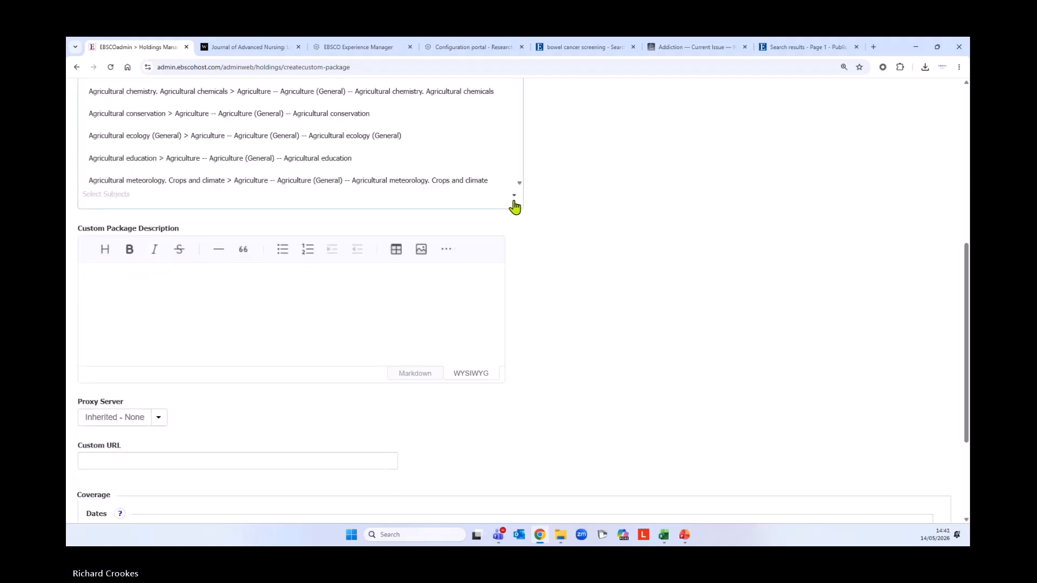
{"action": "scroll", "coordinate": [484, 160], "scroll_direction": "down", "scroll_amount": 10}
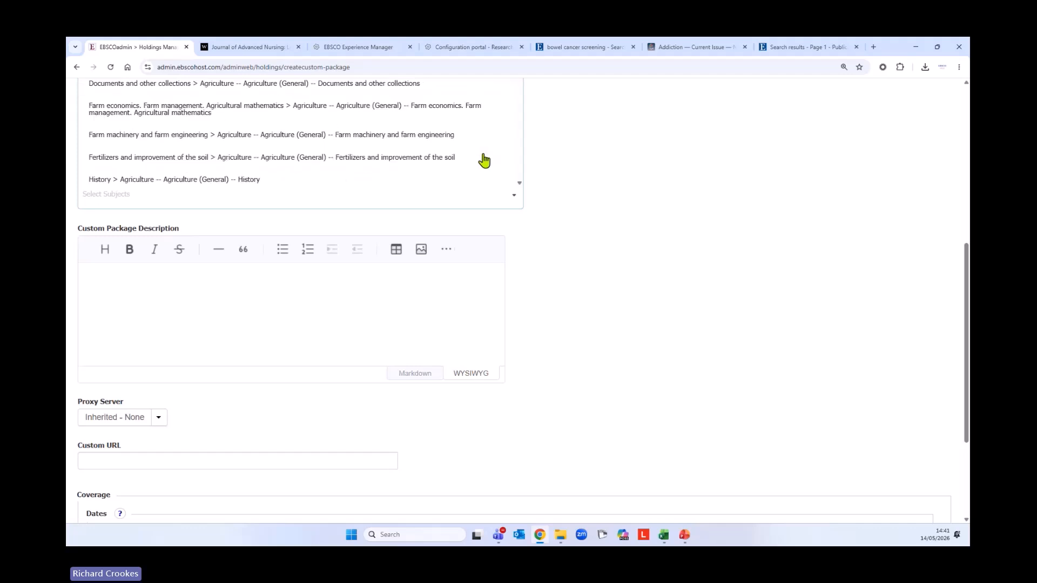
{"action": "scroll", "coordinate": [484, 160], "scroll_direction": "down", "scroll_amount": 15}
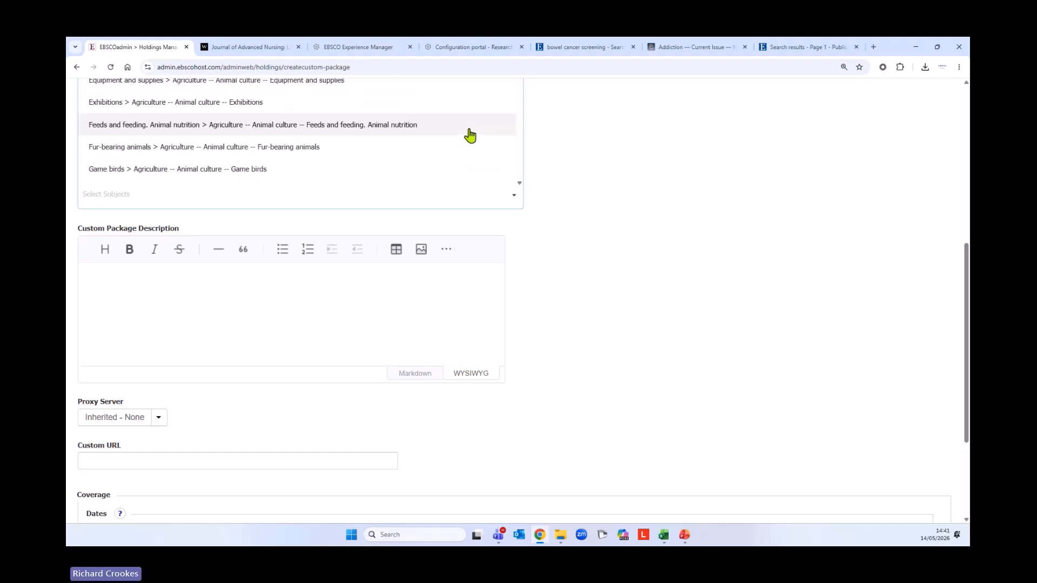
{"action": "scroll", "coordinate": [470, 136], "scroll_direction": "down", "scroll_amount": 3}
{"action": "scroll", "coordinate": [469, 138], "scroll_direction": "up", "scroll_amount": 6}
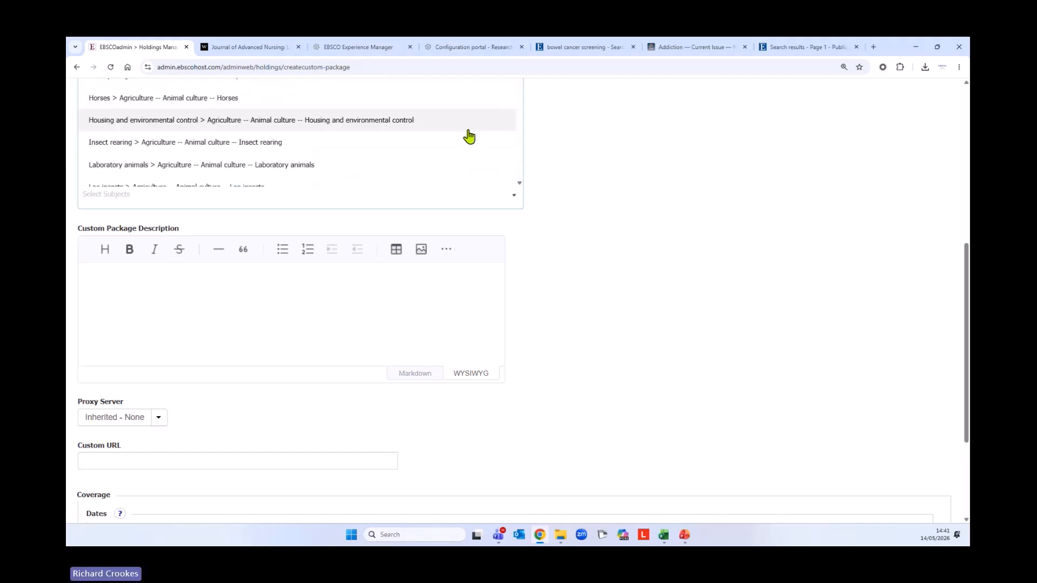
{"action": "scroll", "coordinate": [467, 142], "scroll_direction": "down", "scroll_amount": 1}
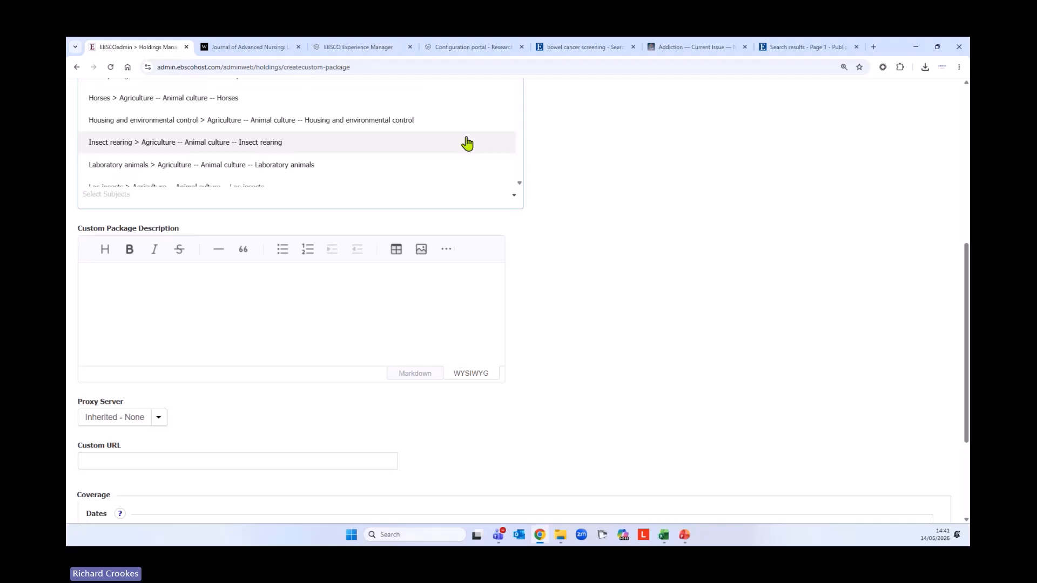
{"action": "scroll", "coordinate": [465, 143], "scroll_direction": "down", "scroll_amount": 5}
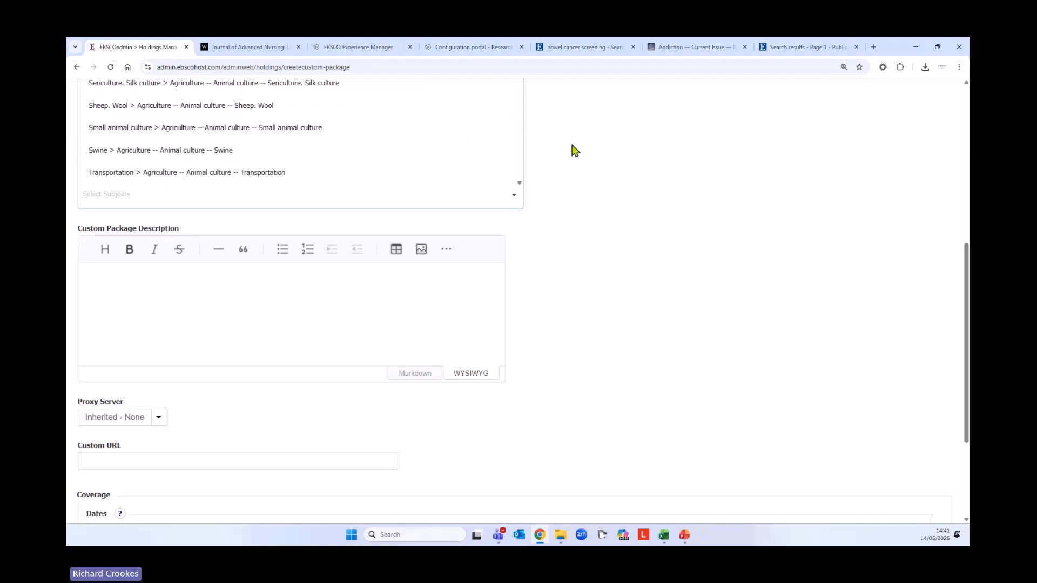
{"action": "scroll", "coordinate": [447, 146], "scroll_direction": "down", "scroll_amount": 2}
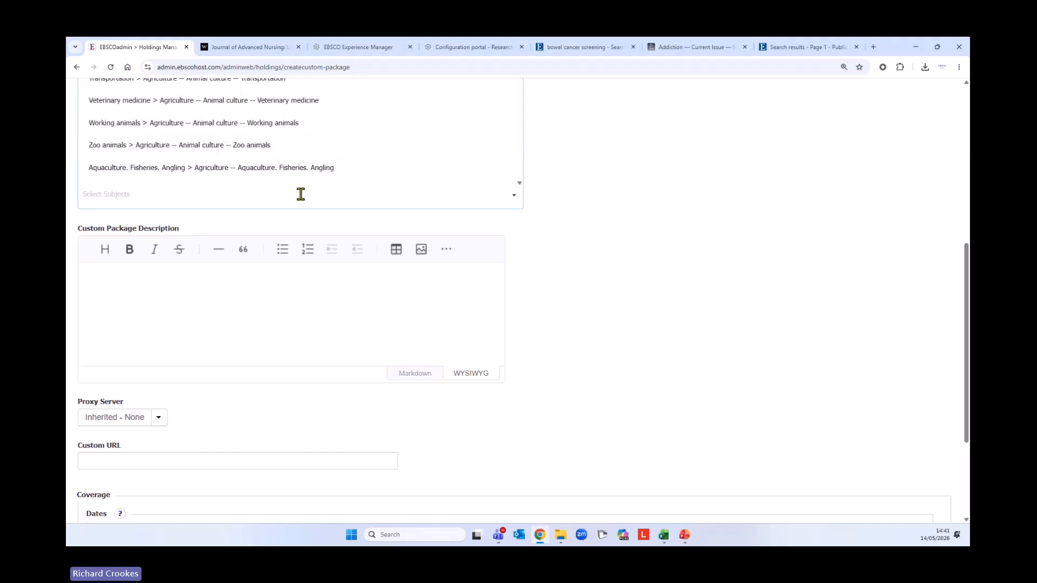
{"action": "type", "text": "nu"}
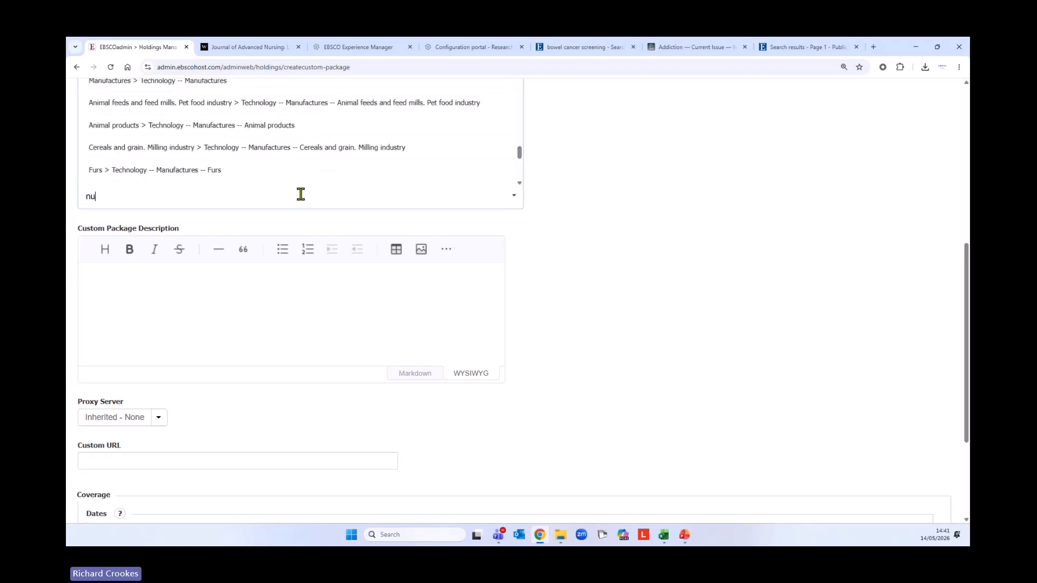
{"action": "type", "text": "rs"}
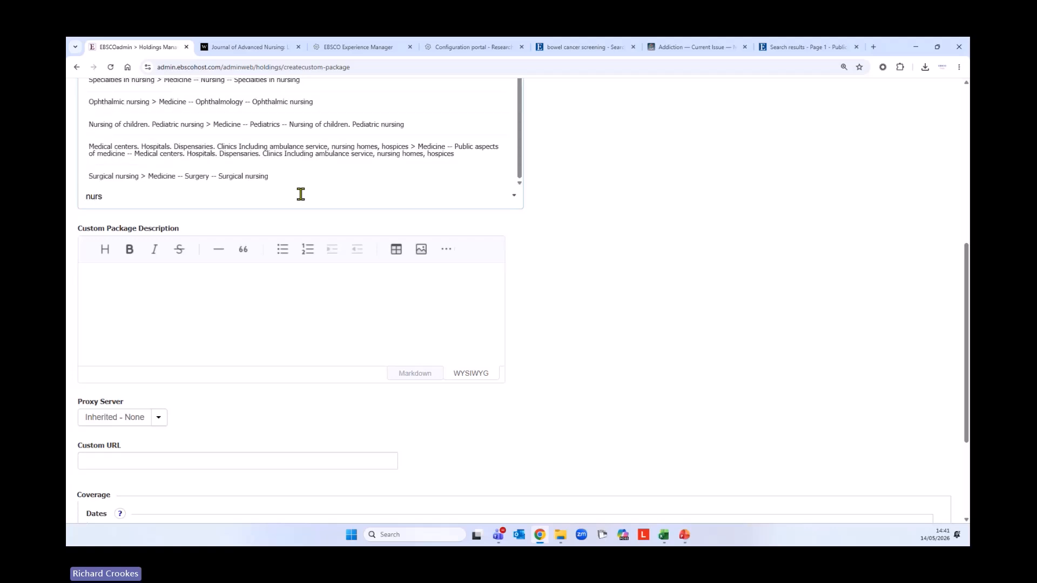
{"action": "scroll", "coordinate": [296, 142], "scroll_direction": "up", "scroll_amount": 2}
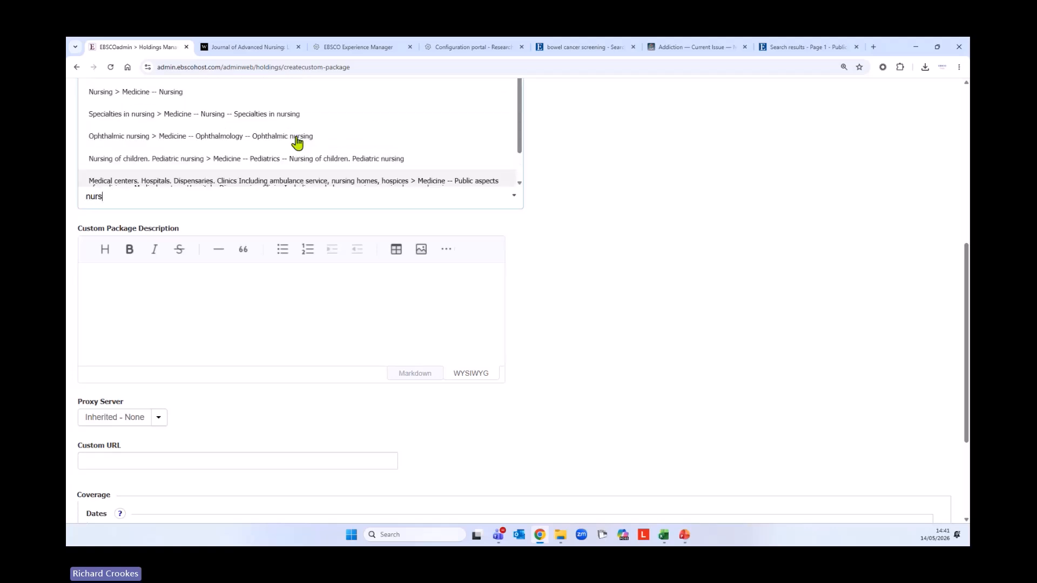
{"action": "left_click", "coordinate": [152, 100]}
Review the remaining package fields, then cancel the unsaved Nursing and Midwifery package
{"action": "scroll", "coordinate": [629, 254], "scroll_direction": "up", "scroll_amount": 3}
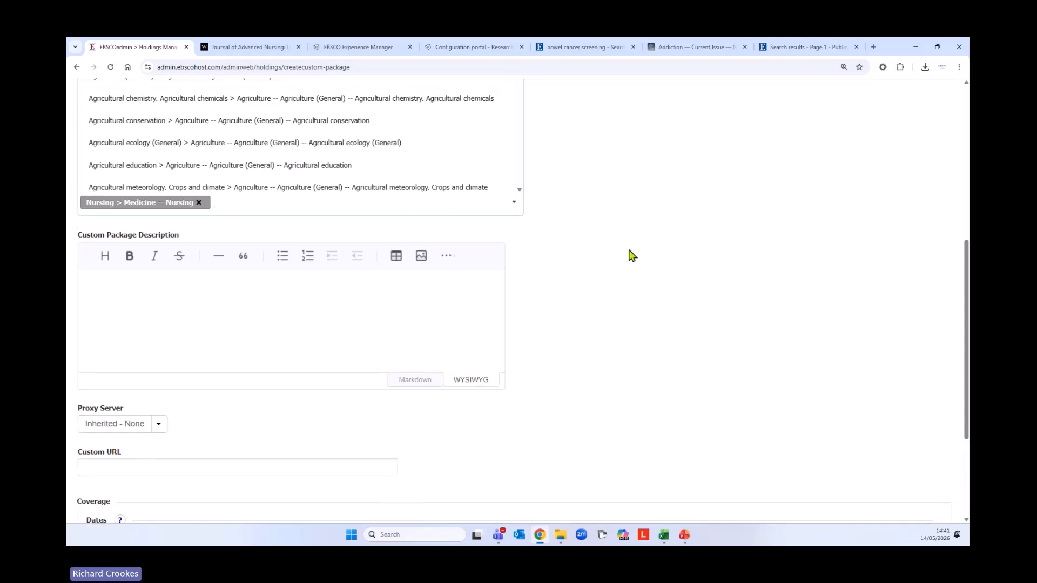
{"action": "scroll", "coordinate": [629, 254], "scroll_direction": "down", "scroll_amount": 3}
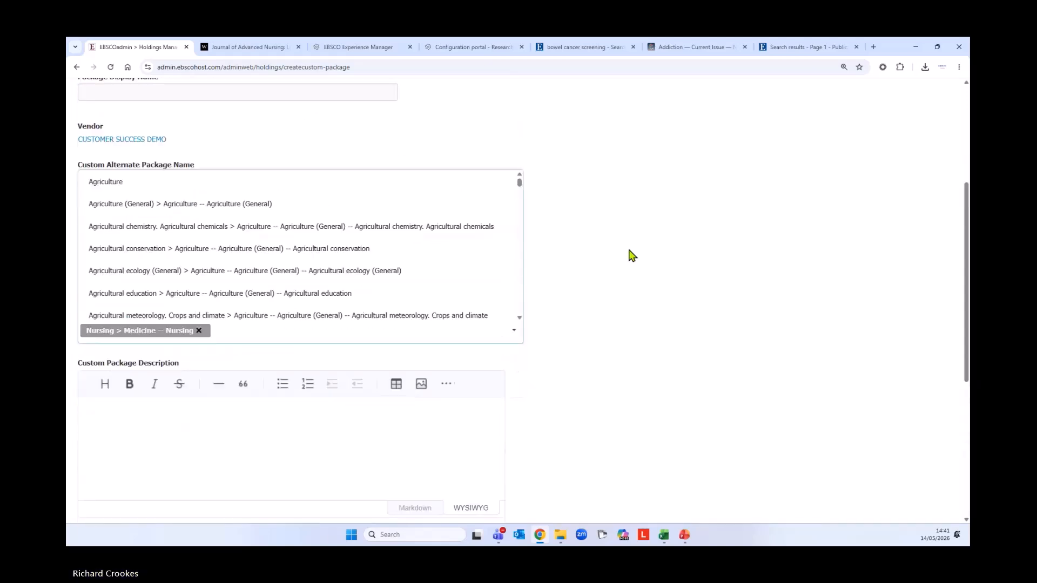
{"action": "left_click", "coordinate": [132, 316]}
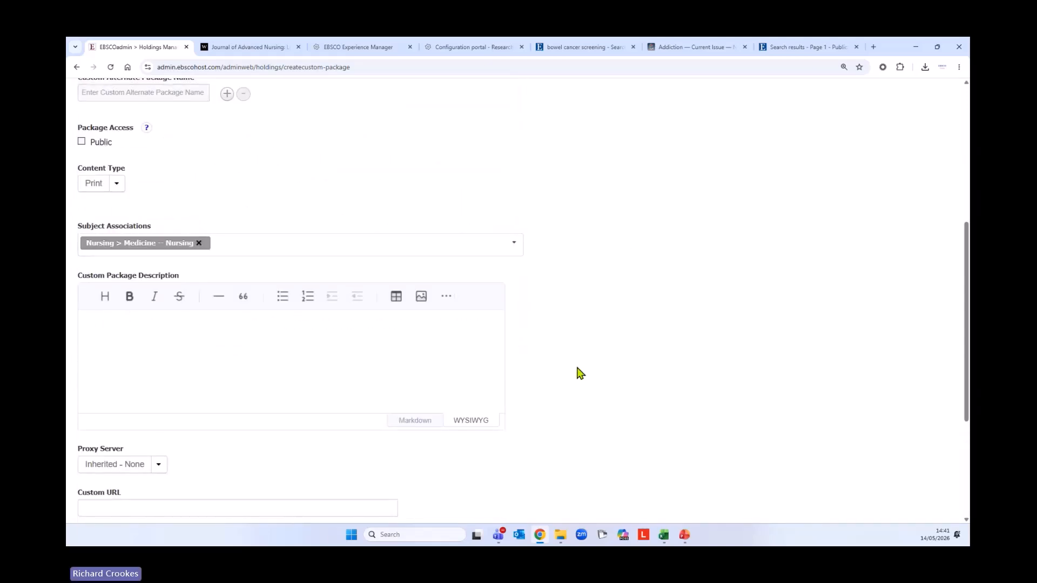
{"action": "scroll", "coordinate": [579, 373], "scroll_direction": "down", "scroll_amount": 4}
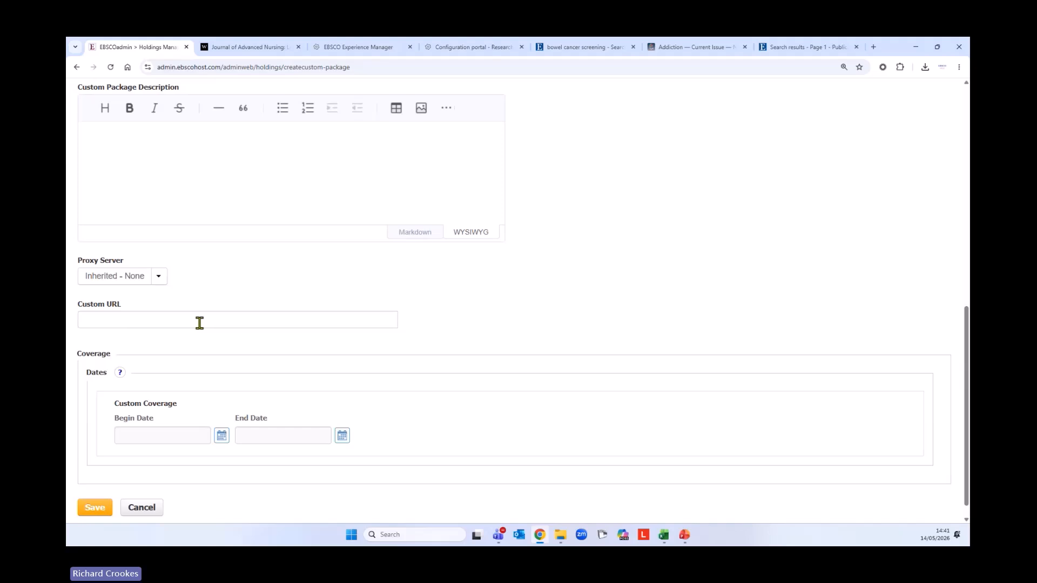
{"action": "scroll", "coordinate": [312, 408], "scroll_direction": "down", "scroll_amount": 1}
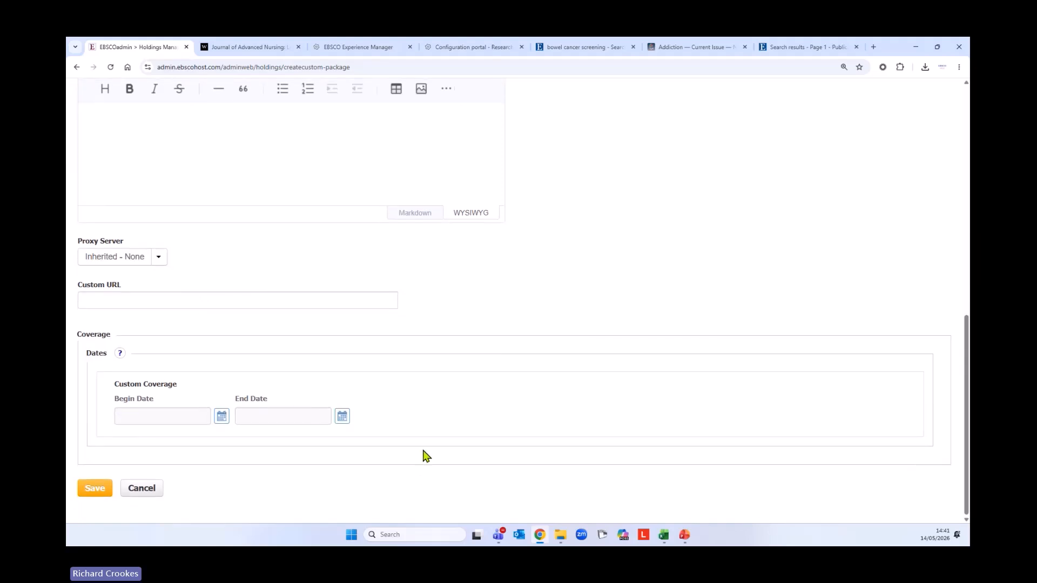
{"action": "scroll", "coordinate": [460, 449], "scroll_direction": "up", "scroll_amount": 10}
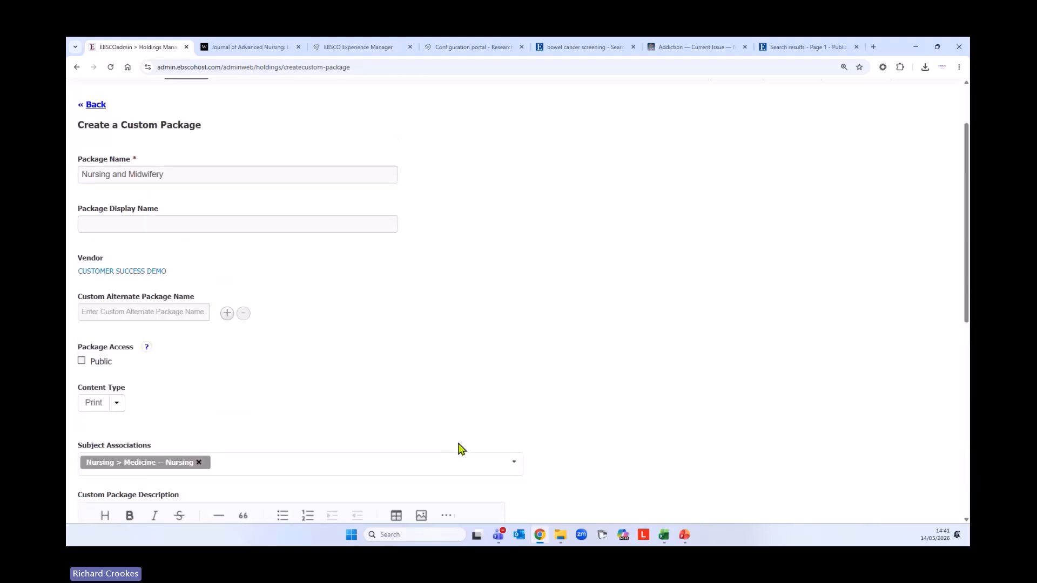
{"action": "scroll", "coordinate": [459, 448], "scroll_direction": "down", "scroll_amount": 10}
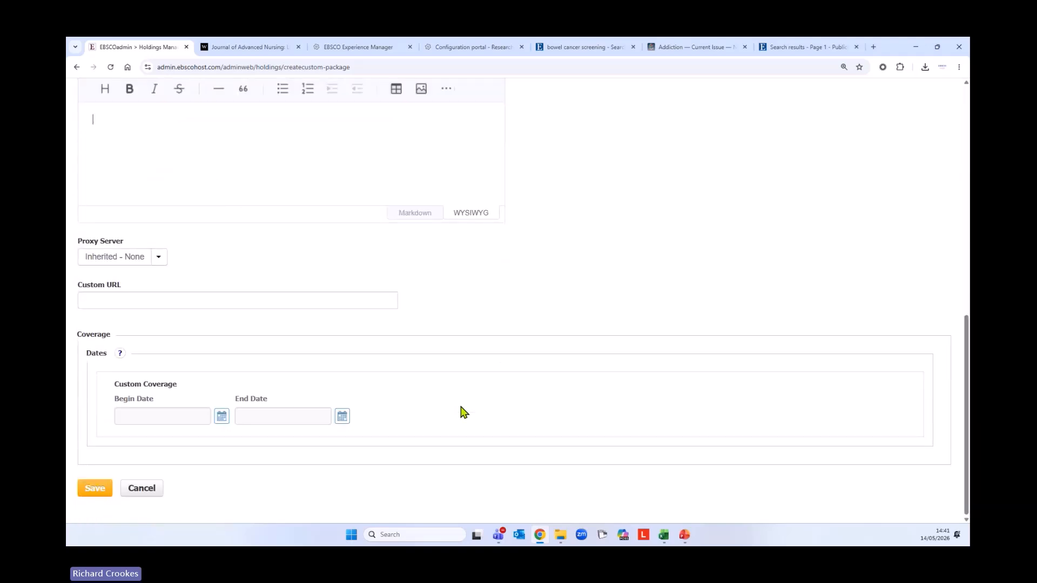
{"action": "left_click", "coordinate": [141, 489]}
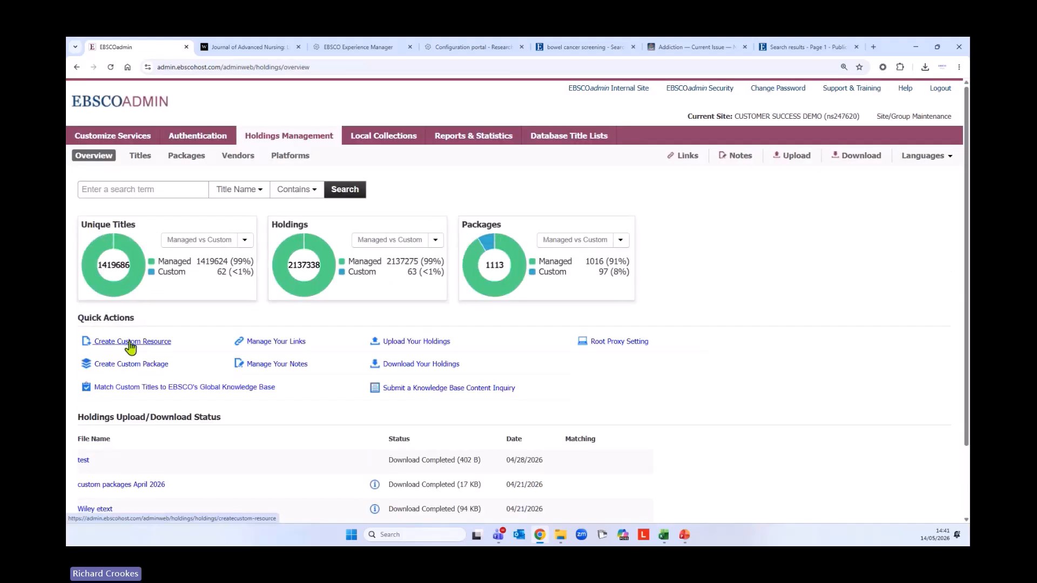
{"action": "left_click", "coordinate": [122, 341]}
{"action": "left_click", "coordinate": [180, 332]}
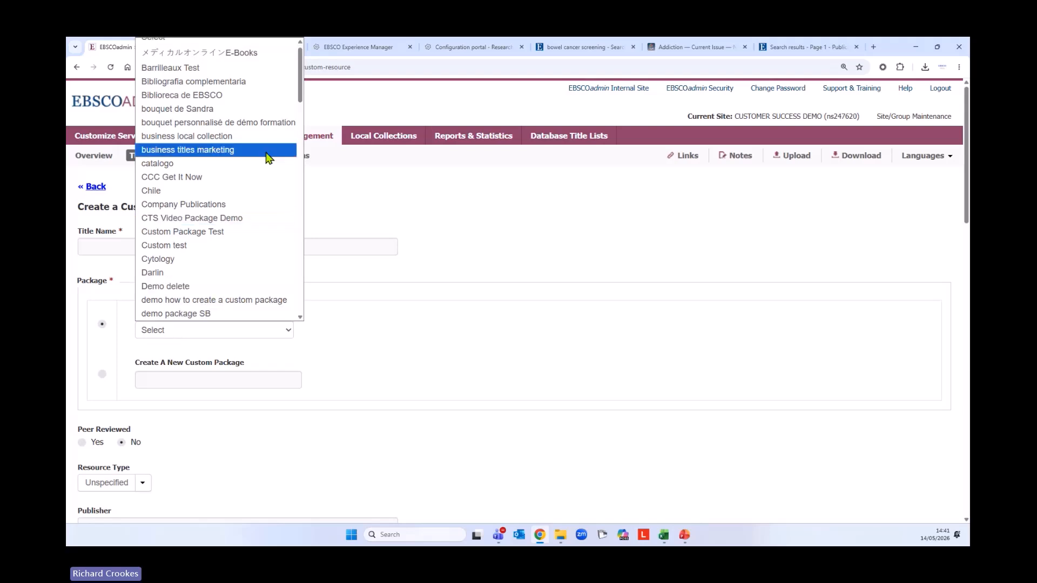
{"action": "left_click_drag", "start_coordinate": [298, 93], "coordinate": [308, 232]}
{"action": "left_click", "coordinate": [384, 241]}
{"action": "left_click", "coordinate": [384, 240]}
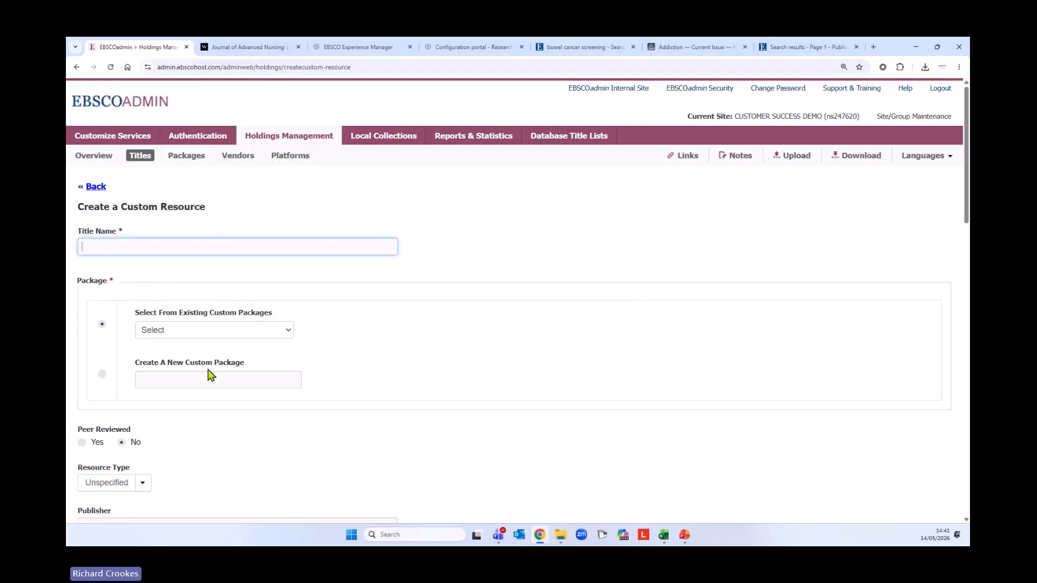
{"action": "scroll", "coordinate": [486, 343], "scroll_direction": "down", "scroll_amount": 4}
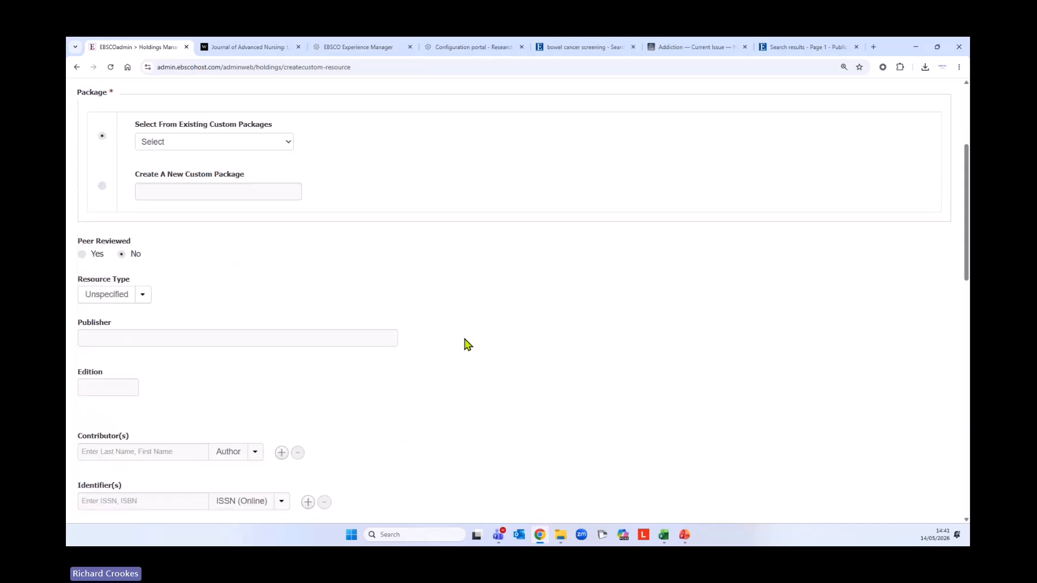
{"action": "scroll", "coordinate": [468, 343], "scroll_direction": "up", "scroll_amount": 4}
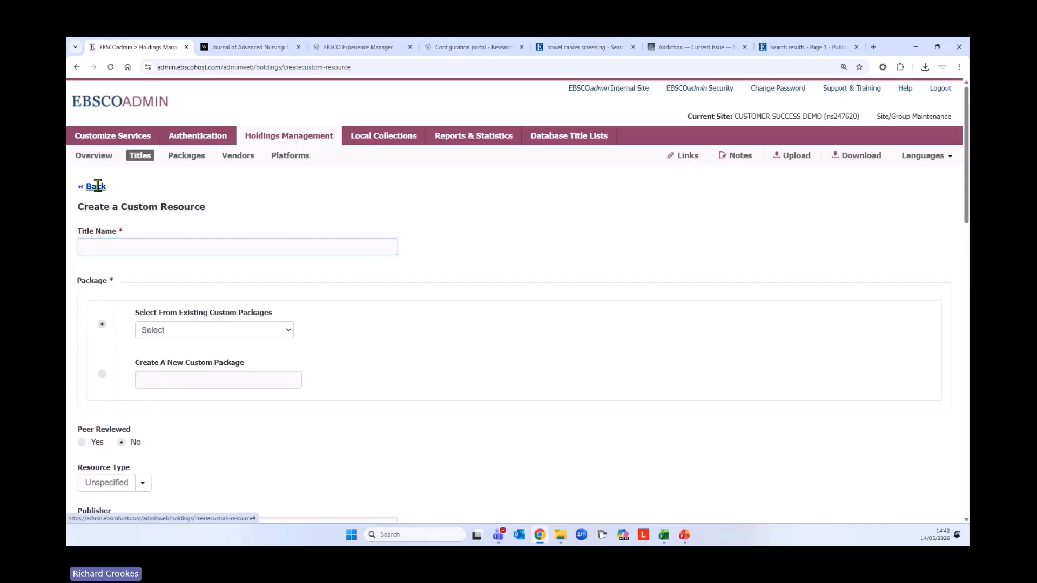
{"action": "left_click", "coordinate": [96, 186]}
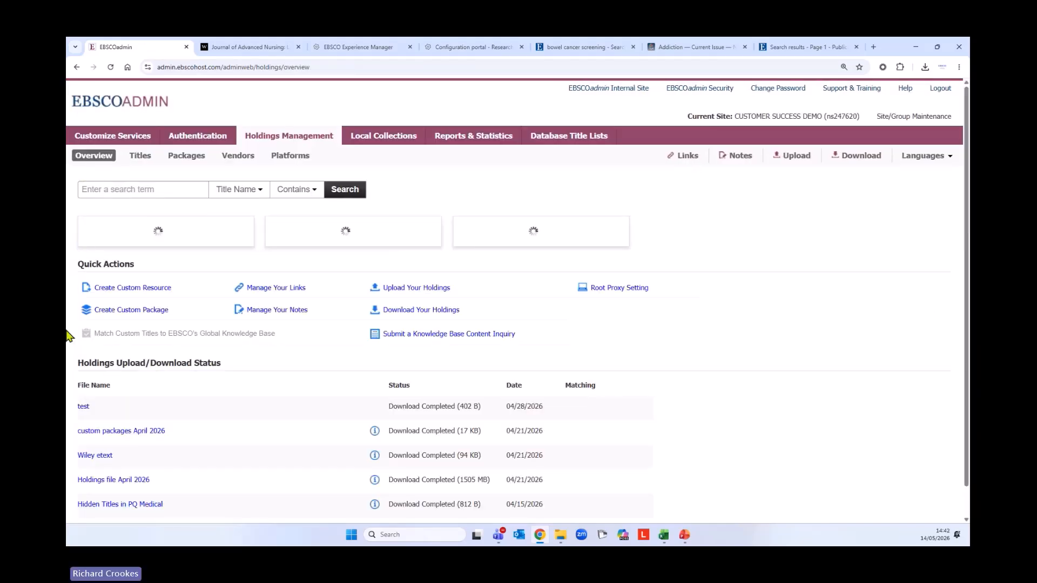
On the Titles search page, try 'richard' and 'crookes' for autocomplete, then clear the box
{"action": "left_click", "coordinate": [142, 157]}
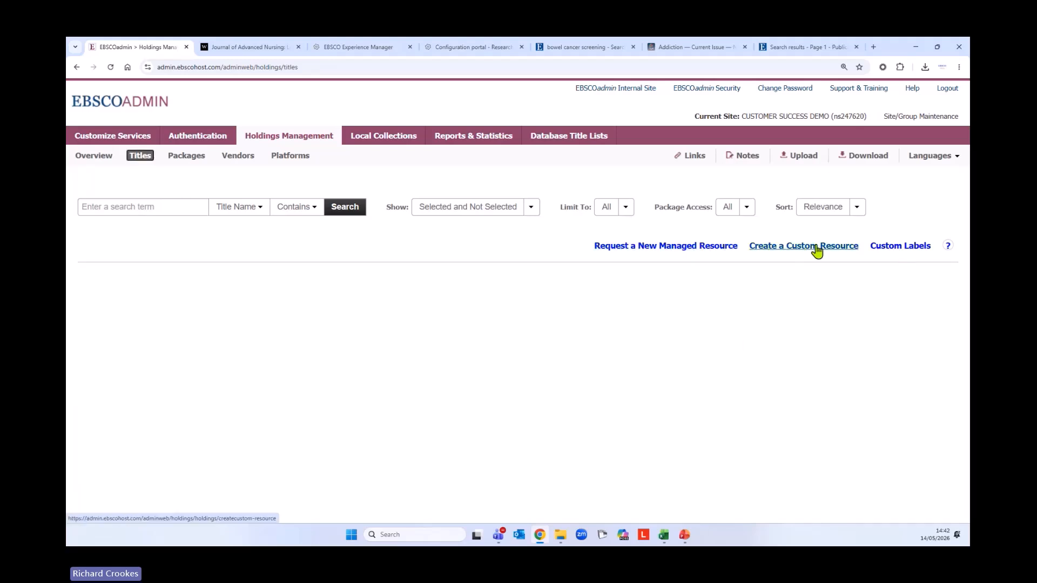
{"action": "left_click", "coordinate": [176, 206]}
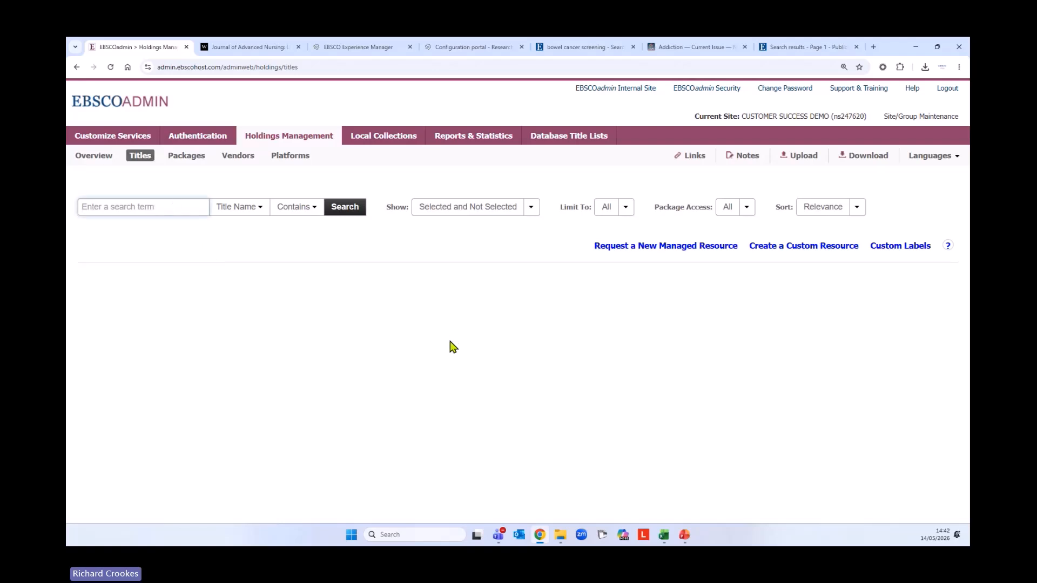
{"action": "type", "text": "richard"}
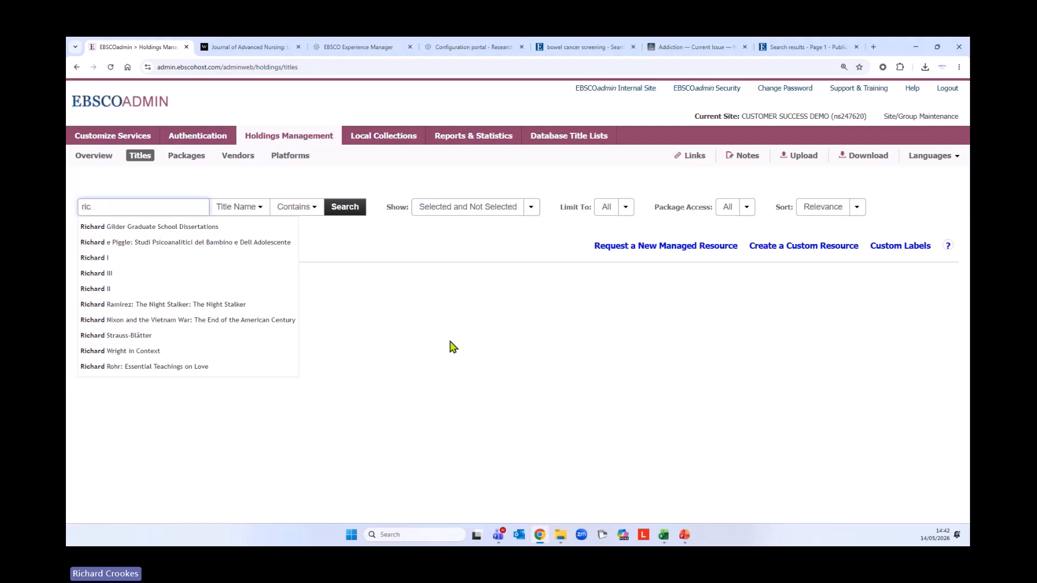
{"action": "key", "text": "BackSpace"}
{"action": "type", "text": "crookes"}
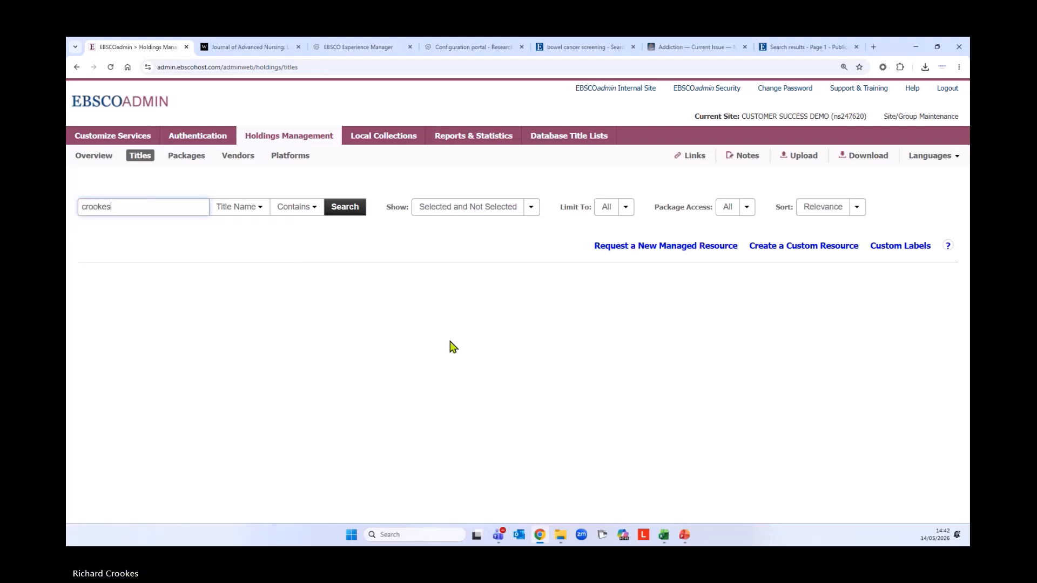
{"action": "key", "text": "BackSpace"}
{"action": "key", "text": "BackSpace"}
{"action": "key", "text": "BackSpace"}
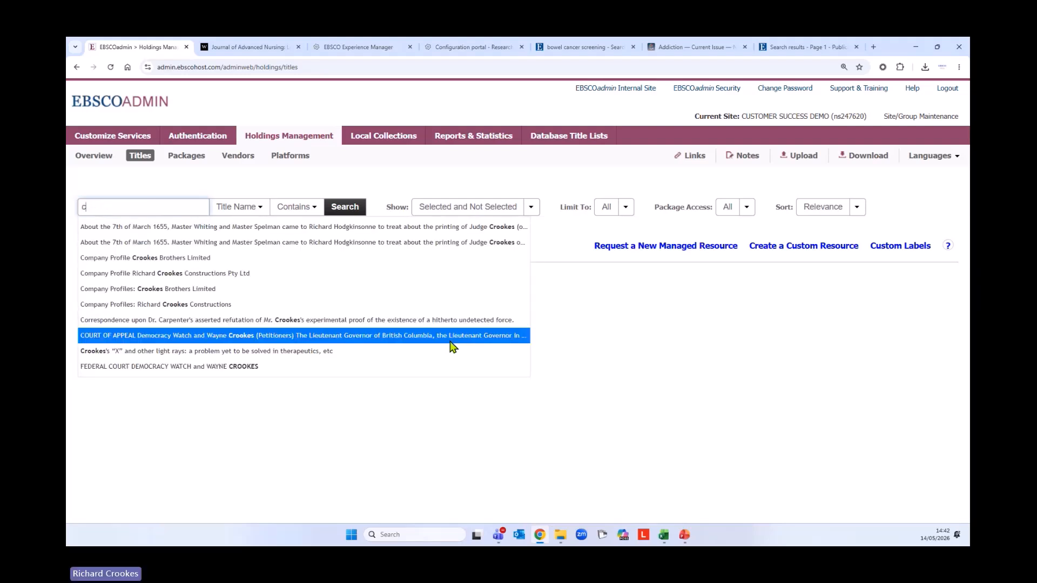
{"action": "key", "text": "BackSpace"}
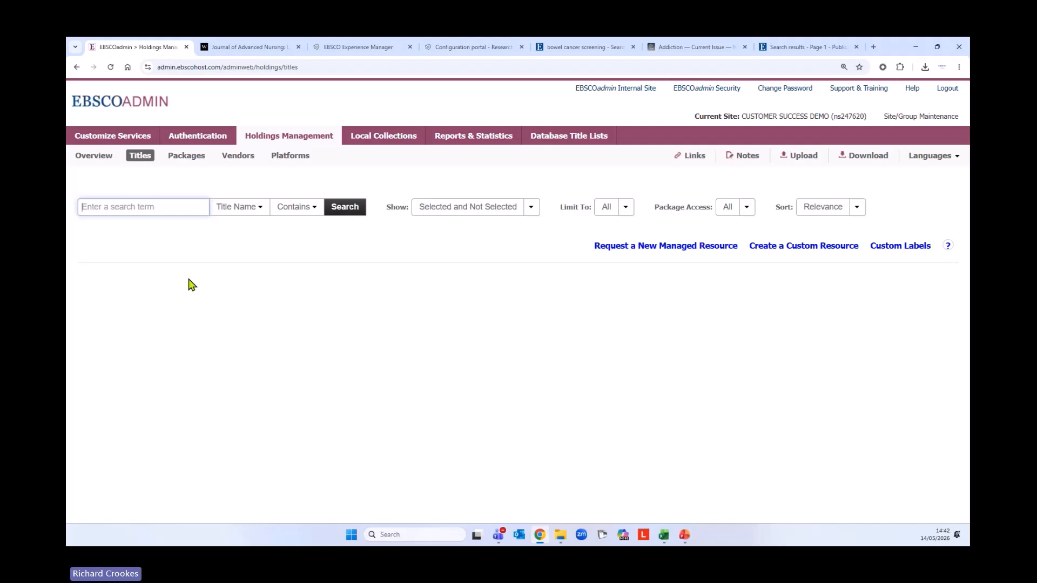
Open the managed resource request form and set the request type to 'Create a new resource'
{"action": "left_click", "coordinate": [678, 248]}
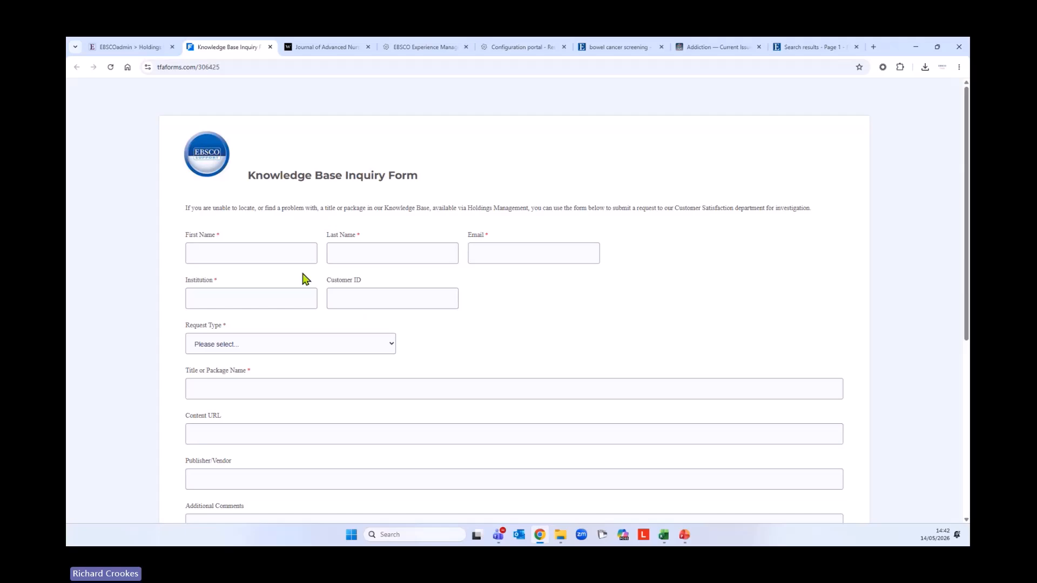
{"action": "scroll", "coordinate": [617, 282], "scroll_direction": "down", "scroll_amount": 2}
{"action": "left_click", "coordinate": [387, 254]}
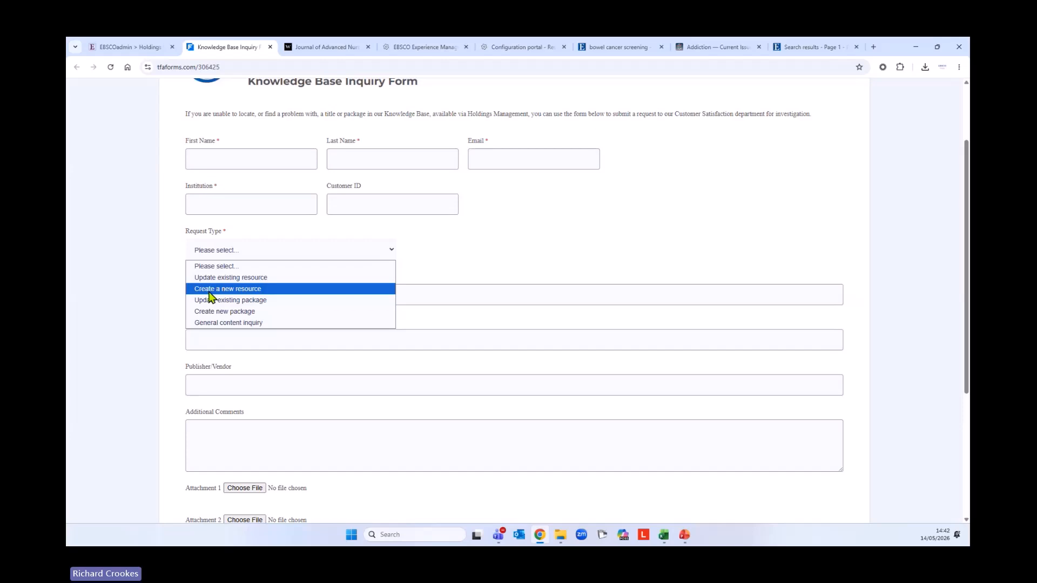
{"action": "left_click", "coordinate": [262, 292]}
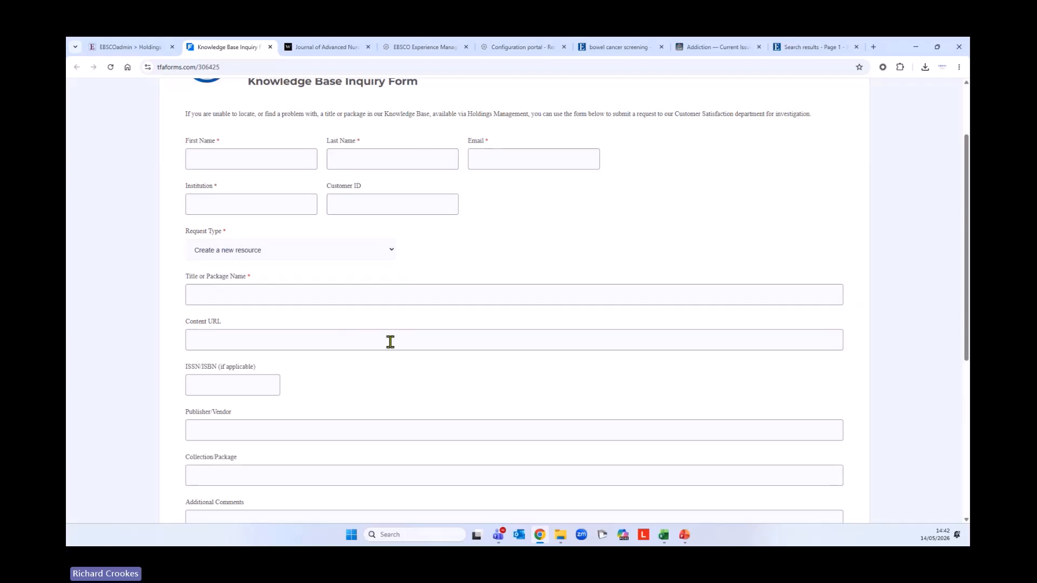
{"action": "scroll", "coordinate": [390, 342], "scroll_direction": "up", "scroll_amount": 2}
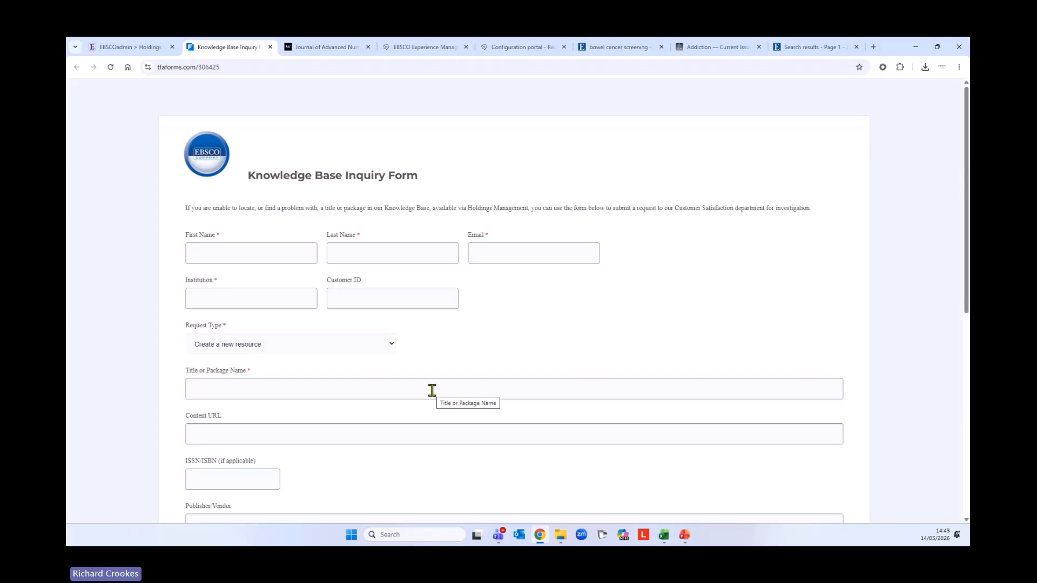
{"action": "scroll", "coordinate": [432, 389], "scroll_direction": "down", "scroll_amount": 1}
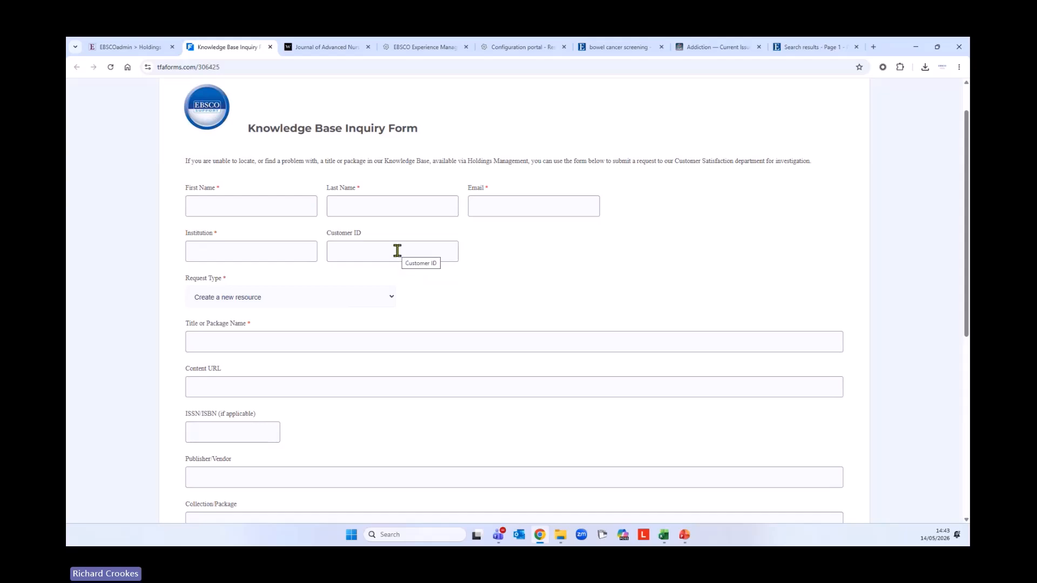
Change the request type to 'General content inquiry', look over the form, and return to EBSCOadmin Titles
{"action": "left_click", "coordinate": [388, 299]}
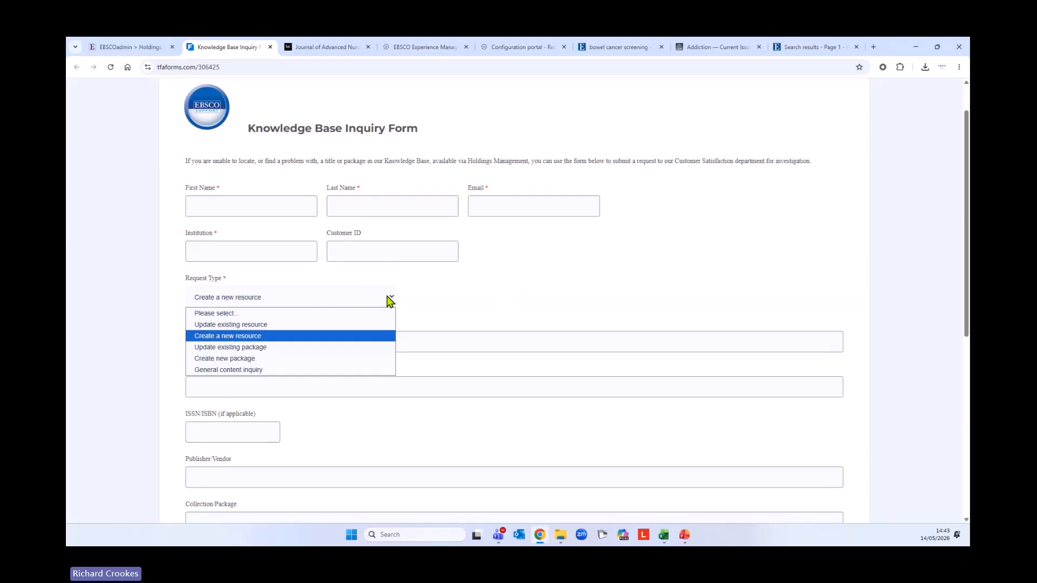
{"action": "left_click", "coordinate": [300, 370]}
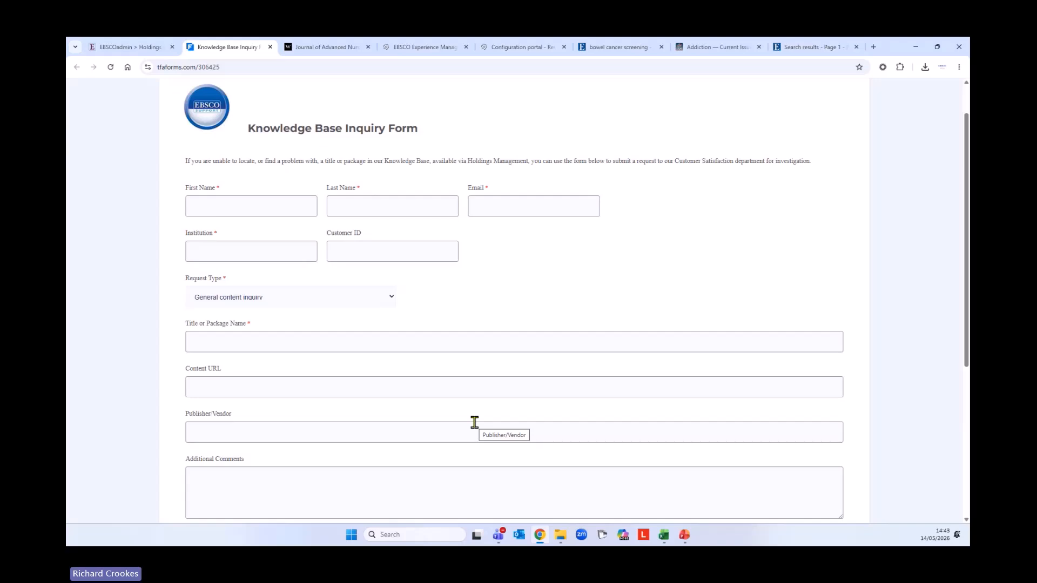
{"action": "scroll", "coordinate": [474, 422], "scroll_direction": "down", "scroll_amount": 2}
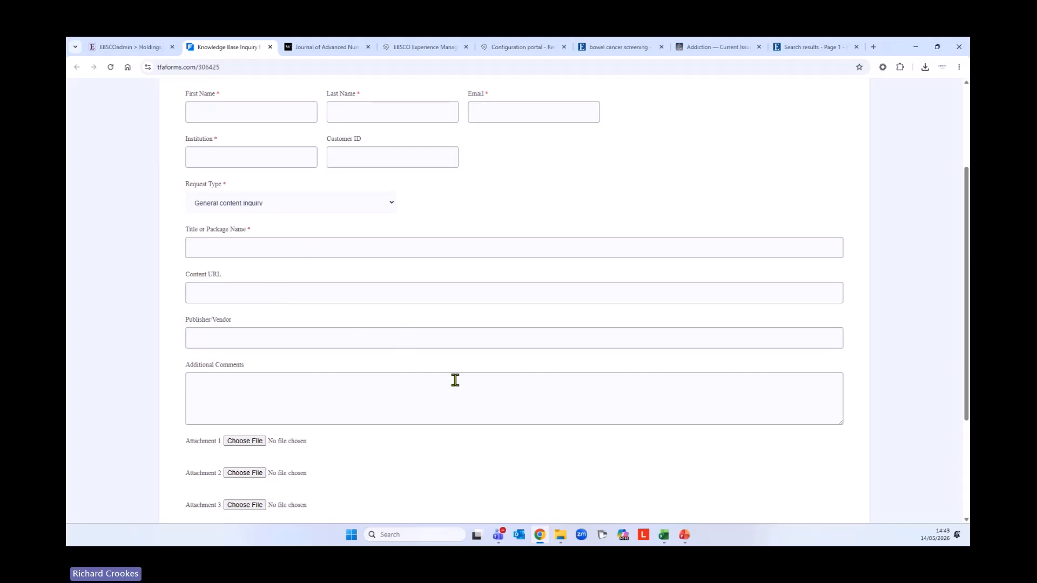
{"action": "scroll", "coordinate": [560, 398], "scroll_direction": "down", "scroll_amount": 5}
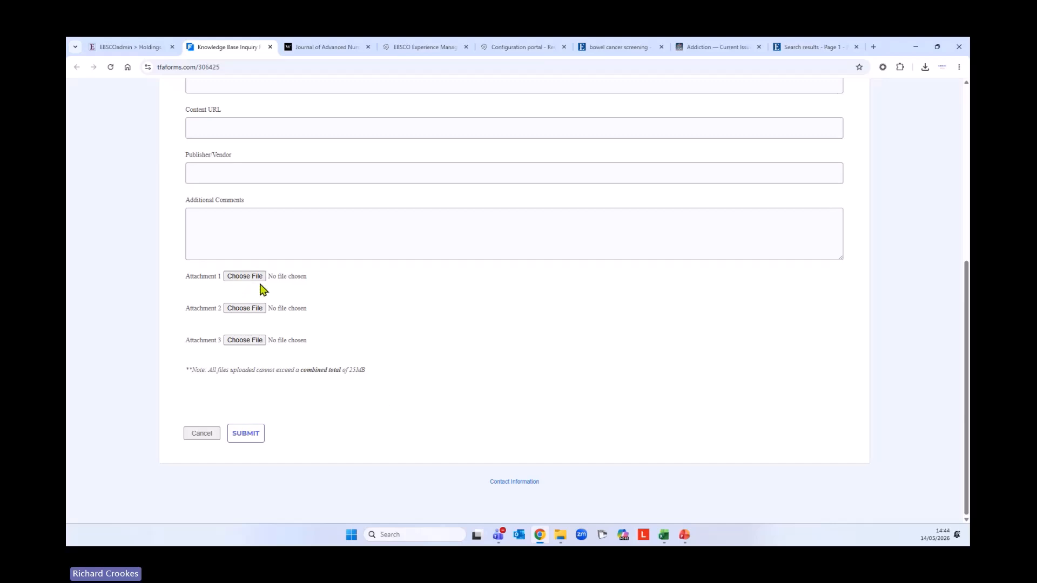
{"action": "scroll", "coordinate": [404, 464], "scroll_direction": "up", "scroll_amount": 5}
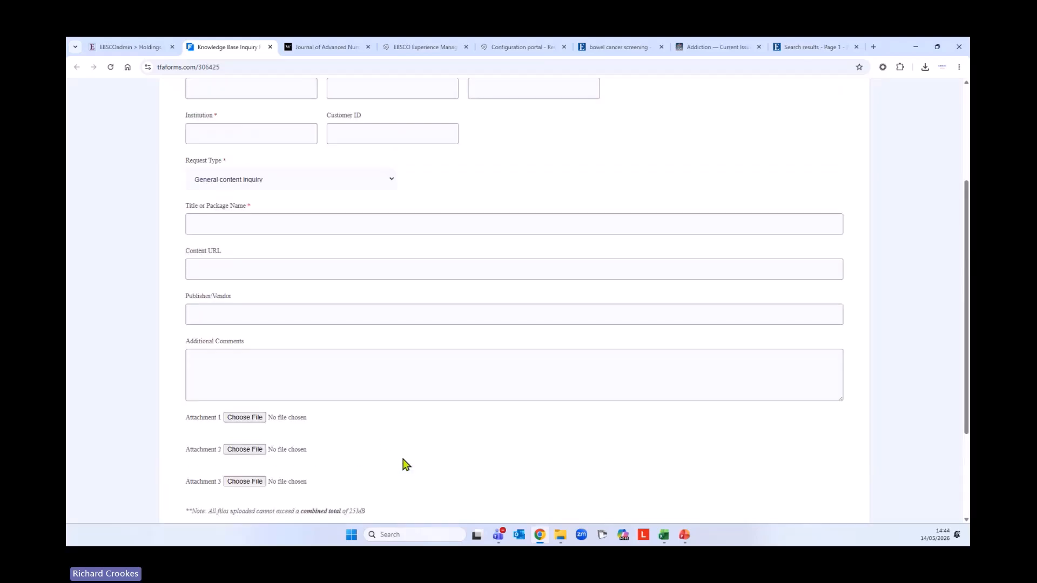
{"action": "scroll", "coordinate": [404, 463], "scroll_direction": "up", "scroll_amount": 1}
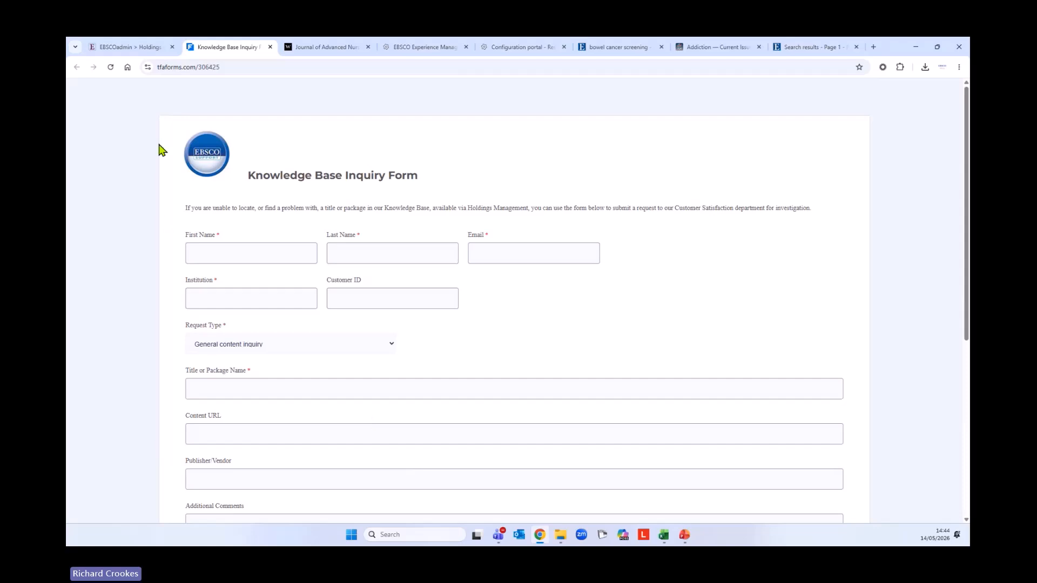
{"action": "left_click", "coordinate": [129, 46]}
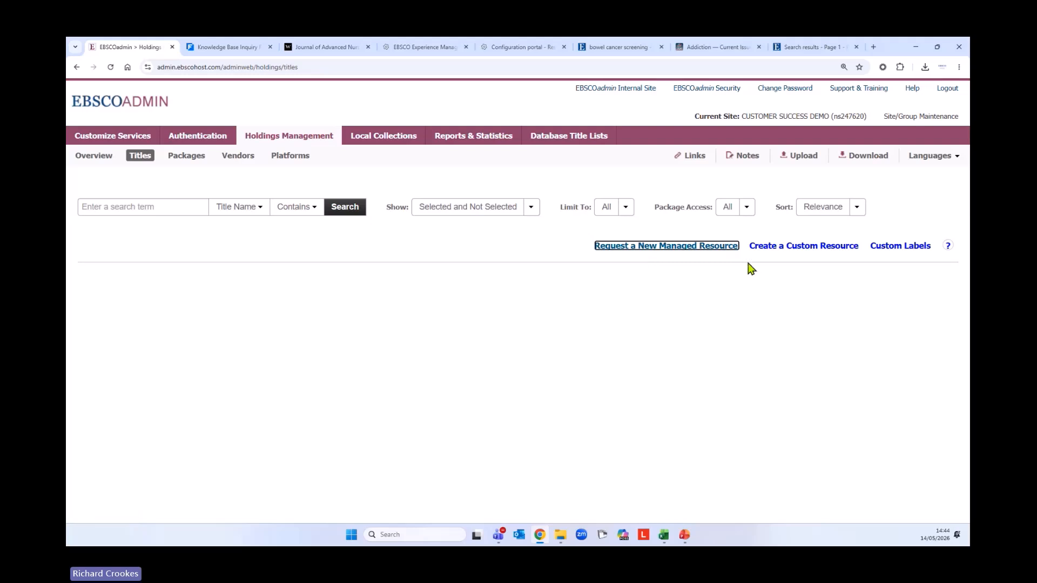
From Packages, request a new managed package with 'Create new package' type, then go back to the Overview
{"action": "left_click", "coordinate": [188, 159]}
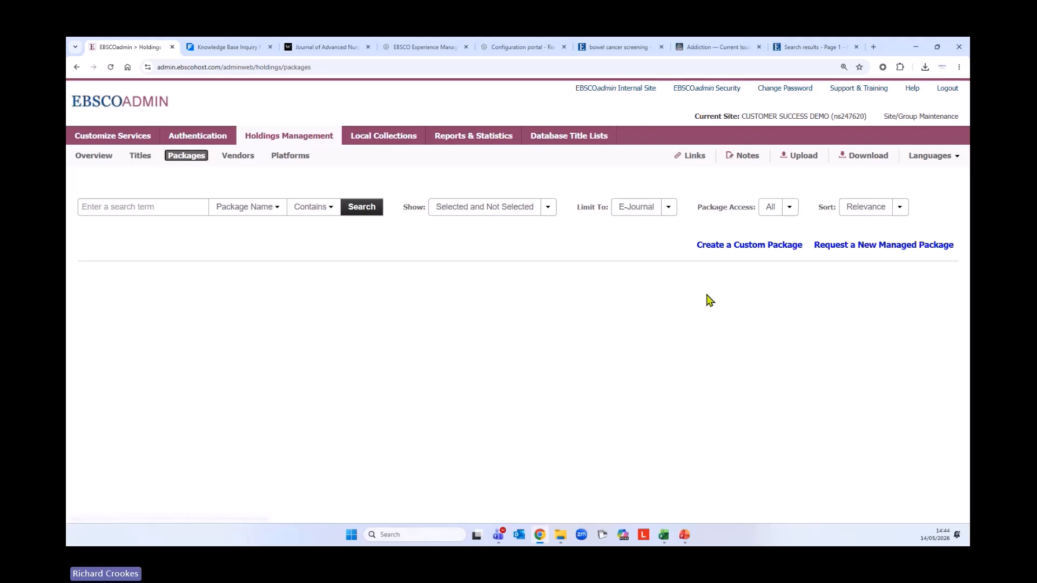
{"action": "left_click", "coordinate": [869, 246]}
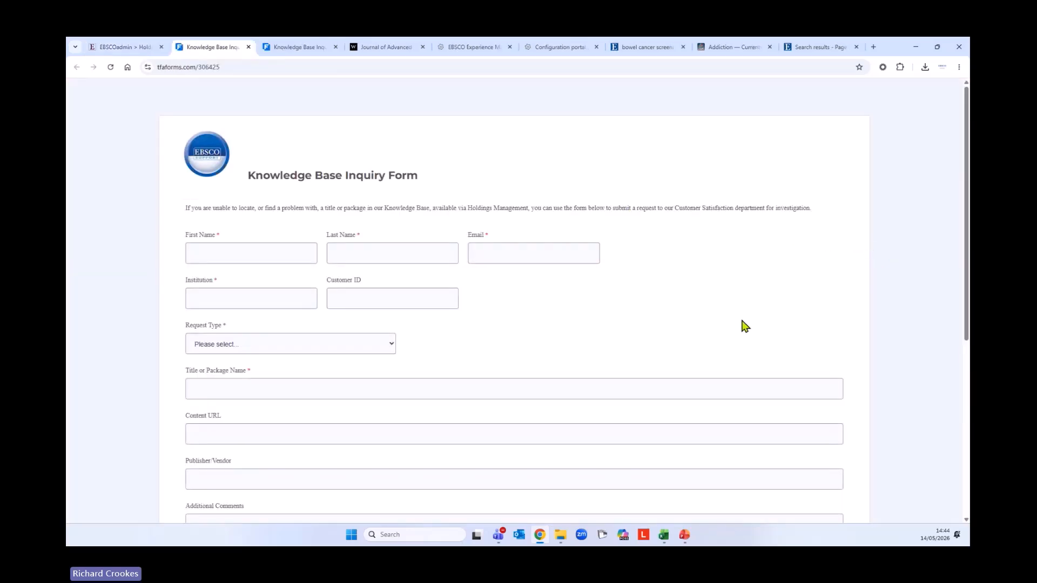
{"action": "left_click", "coordinate": [389, 344]}
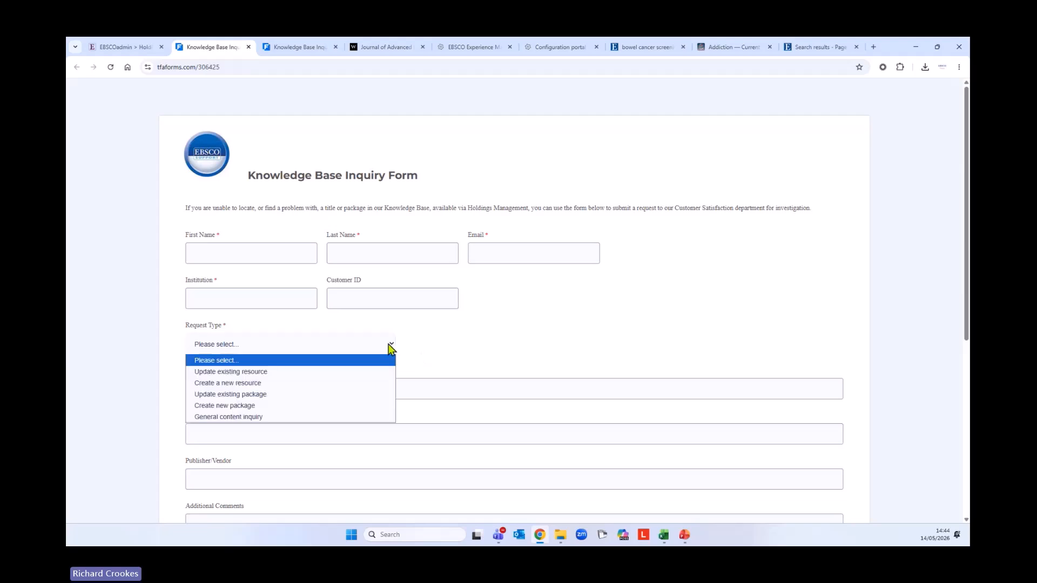
{"action": "left_click", "coordinate": [278, 406]}
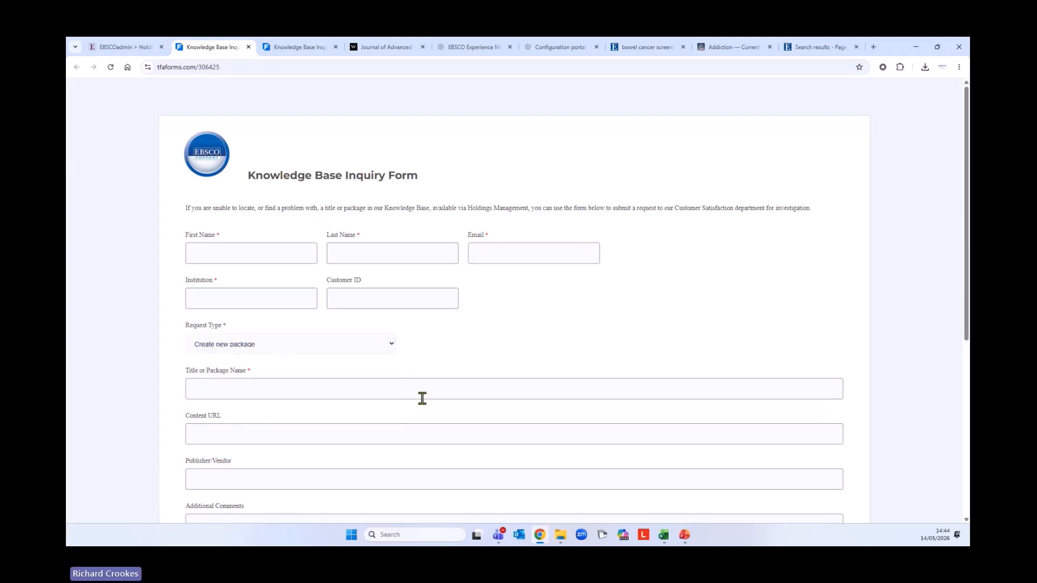
{"action": "scroll", "coordinate": [421, 398], "scroll_direction": "down", "scroll_amount": 2}
{"action": "scroll", "coordinate": [433, 394], "scroll_direction": "down", "scroll_amount": 4}
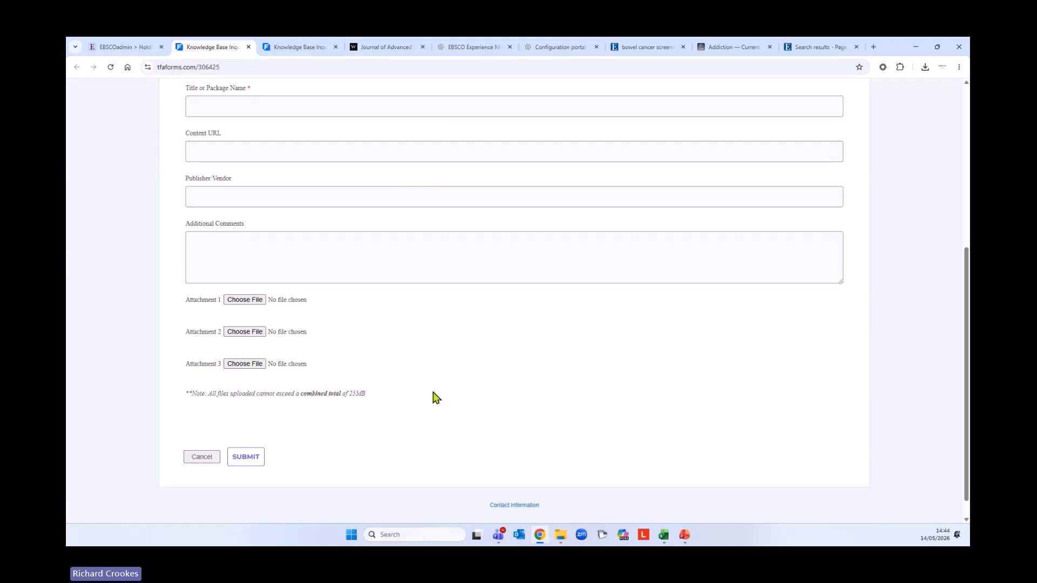
{"action": "scroll", "coordinate": [437, 398], "scroll_direction": "up", "scroll_amount": 6}
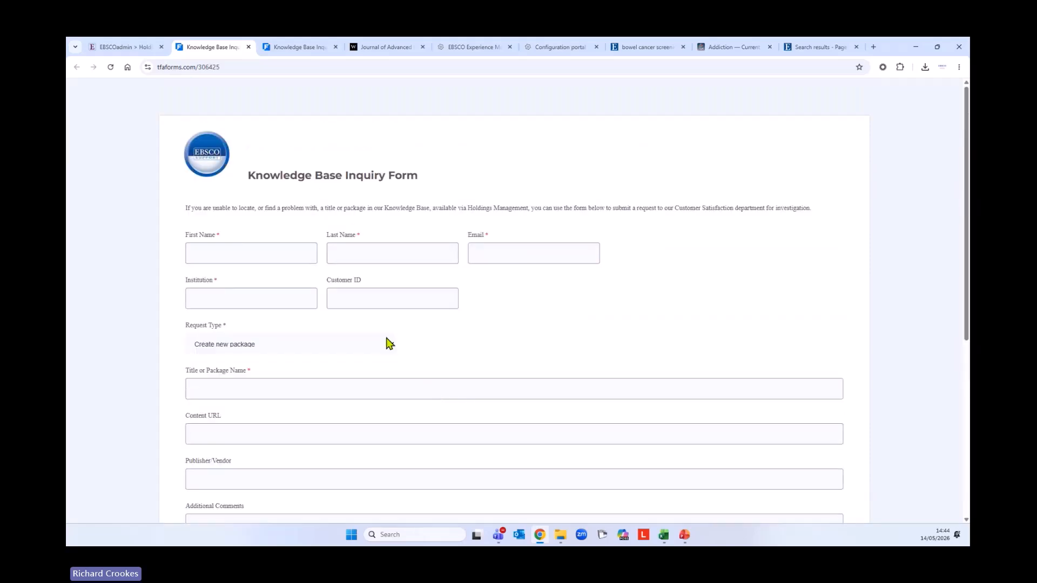
{"action": "left_click", "coordinate": [131, 52]}
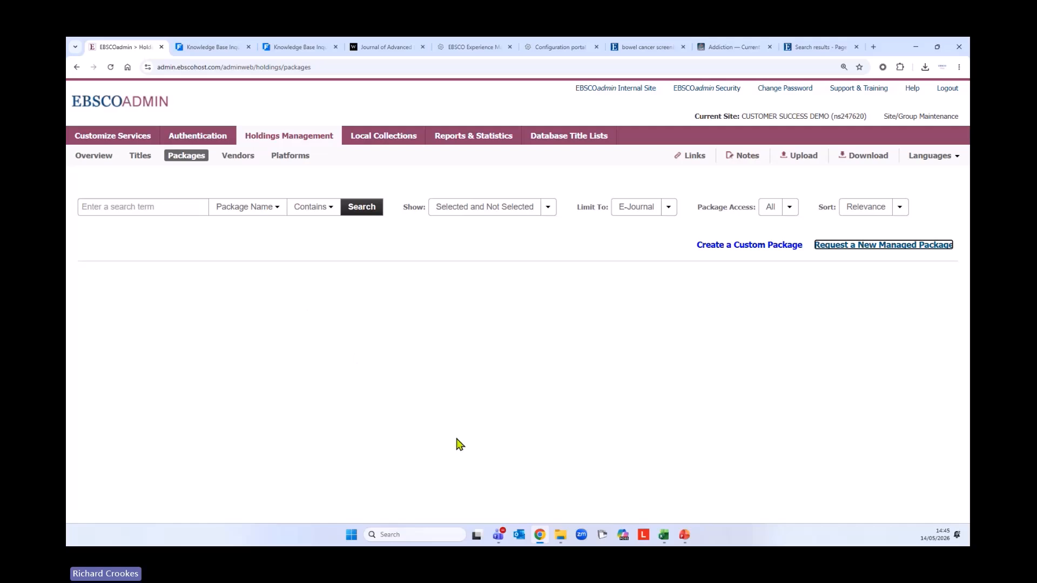
{"action": "left_click", "coordinate": [95, 156]}
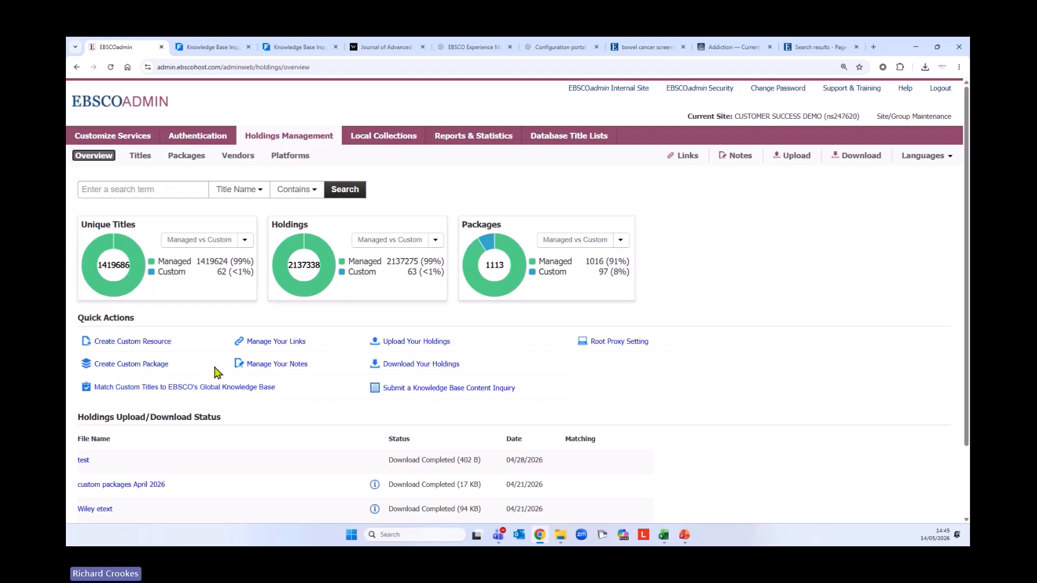
Search the Vendors list for 'Elsiever', then replace the search term with 'EBSC'
{"action": "left_click", "coordinate": [245, 159]}
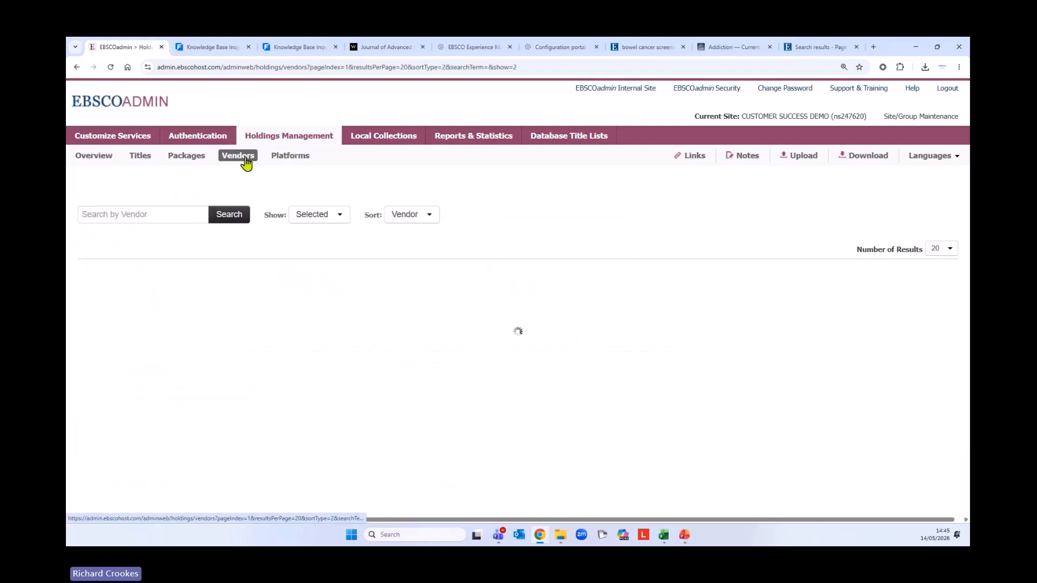
{"action": "scroll", "coordinate": [259, 343], "scroll_direction": "down", "scroll_amount": 3}
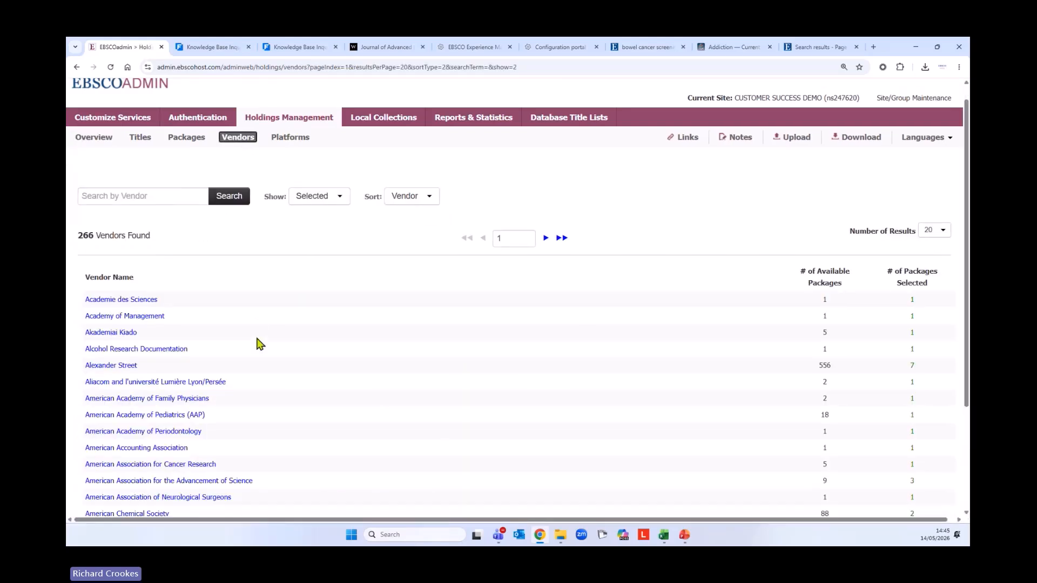
{"action": "scroll", "coordinate": [355, 304], "scroll_direction": "up", "scroll_amount": 4}
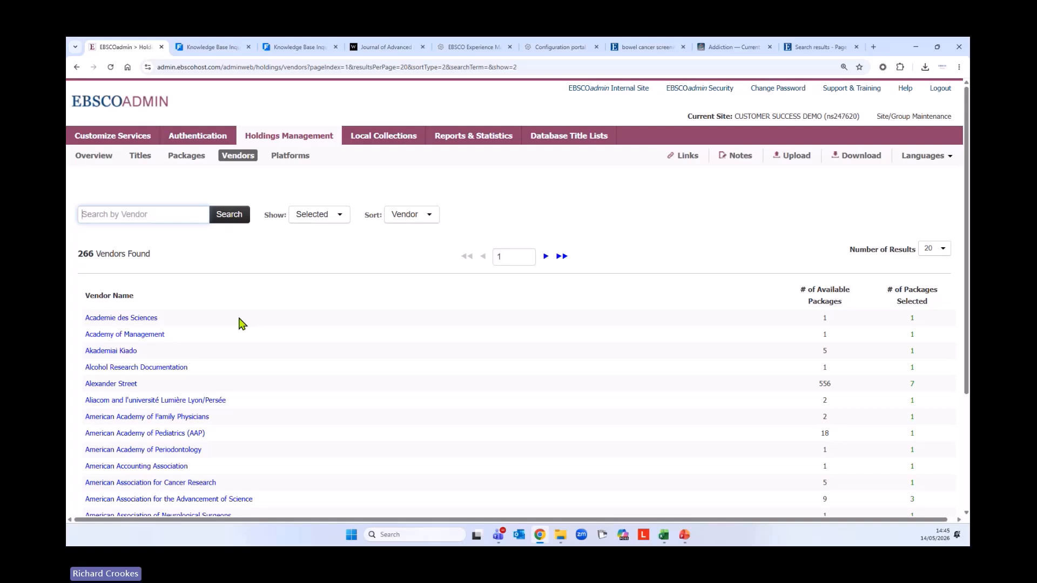
{"action": "type", "text": "Elsieve"}
{"action": "key", "text": "BackSpace"}
{"action": "key", "text": "BackSpace"}
{"action": "key", "text": "BackSpace"}
{"action": "key", "text": "BackSpace"}
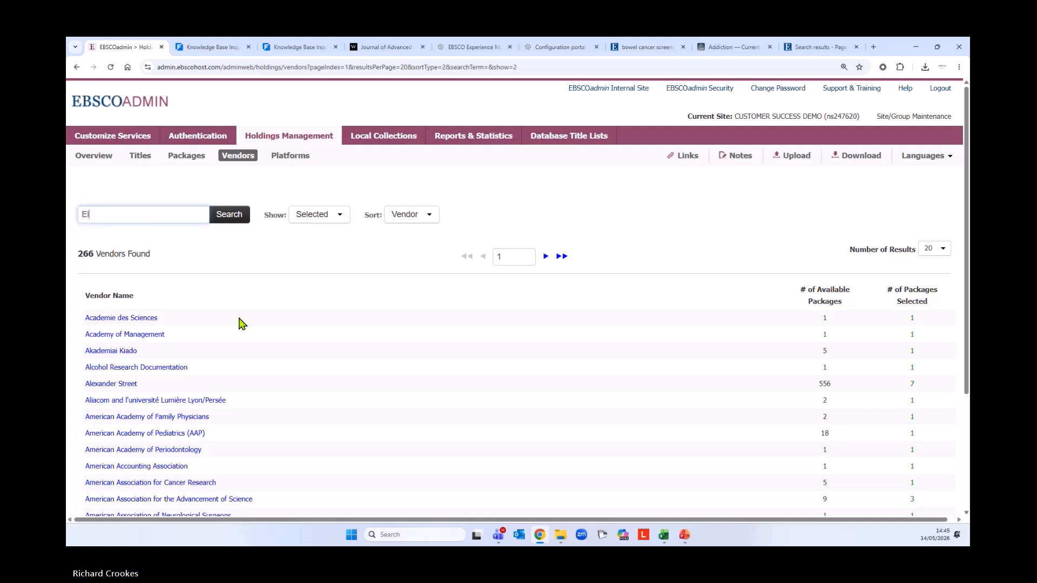
{"action": "type", "text": "iever"}
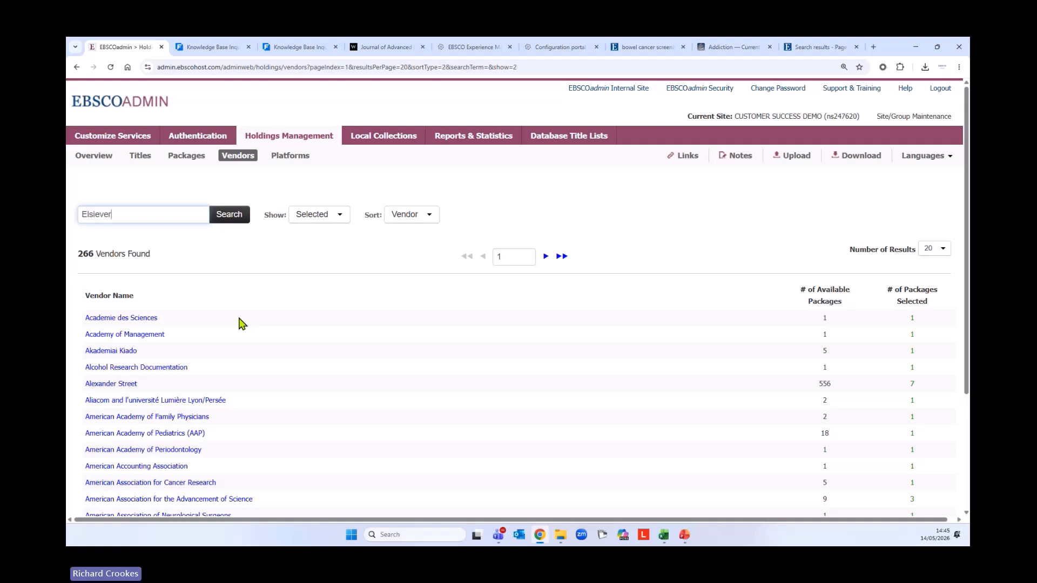
{"action": "key", "text": "Return"}
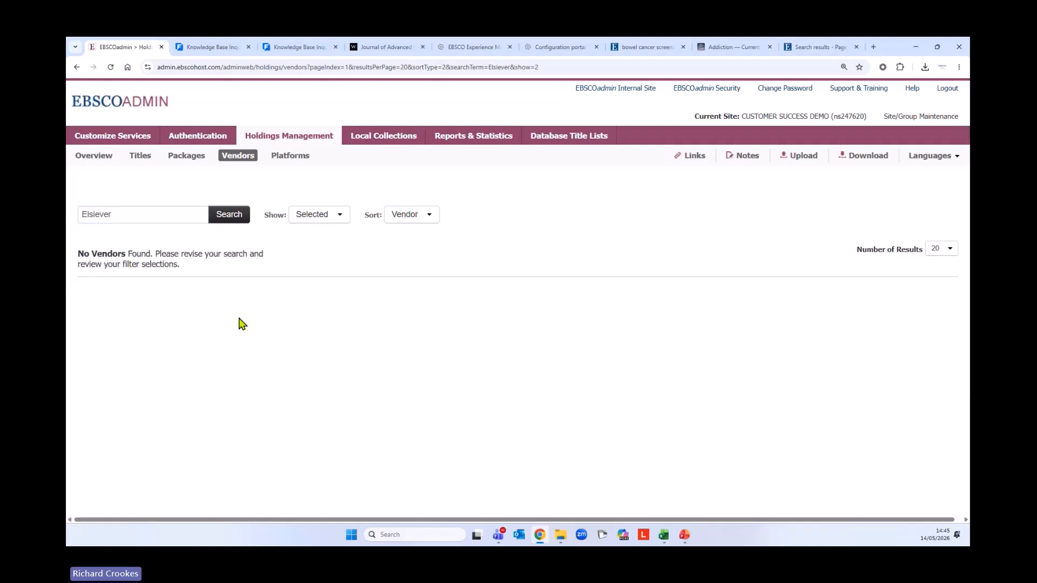
{"action": "left_click_drag", "start_coordinate": [136, 213], "coordinate": [68, 214]}
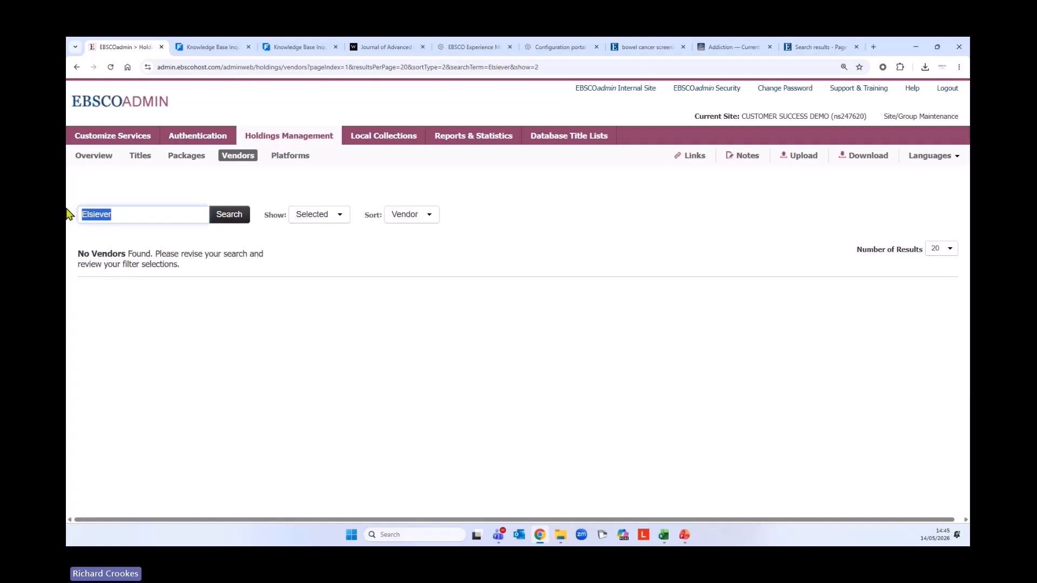
{"action": "type", "text": "EBSCO"}
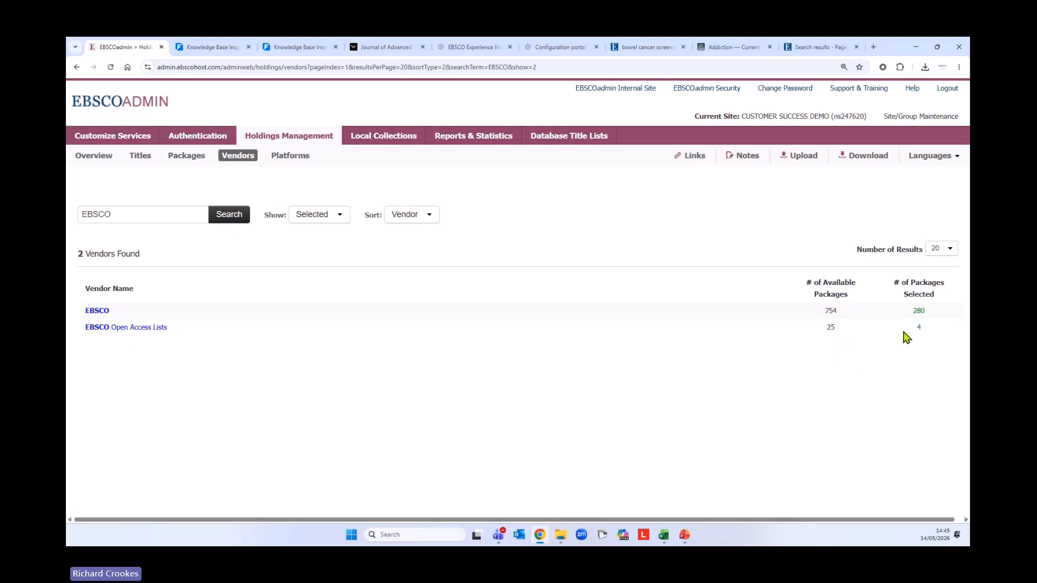
Open the EBSCO vendor's 754 packages and inspect holdings options for Academic Search Index and an eBooks package
{"action": "left_click", "coordinate": [101, 311]}
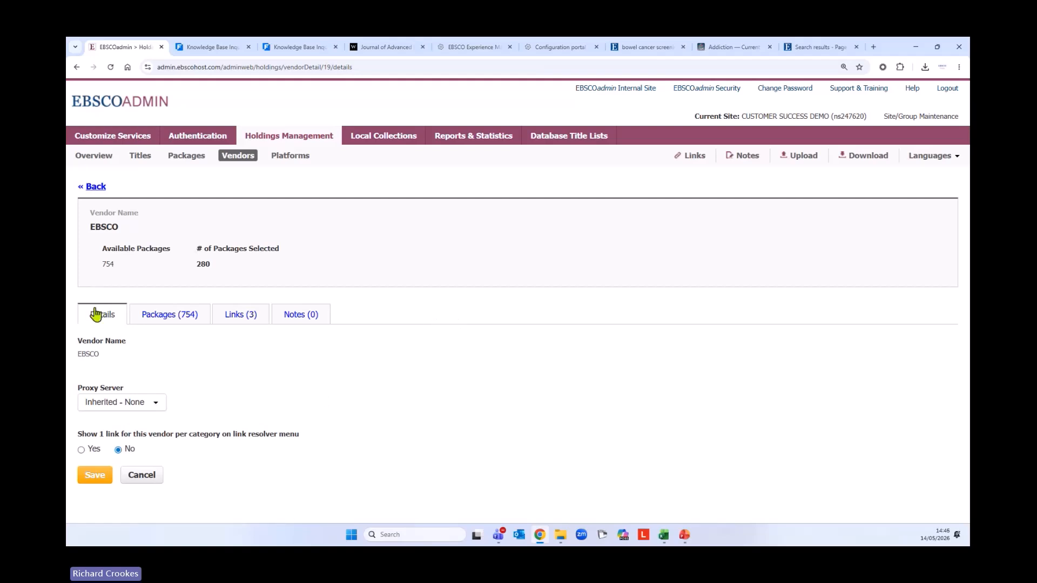
{"action": "left_click", "coordinate": [169, 318]}
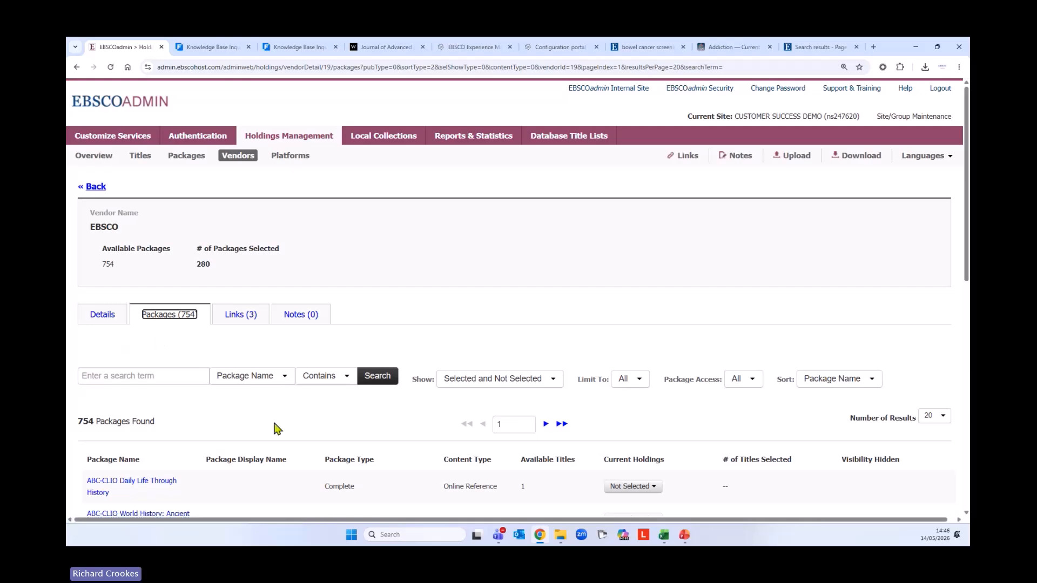
{"action": "scroll", "coordinate": [278, 421], "scroll_direction": "down", "scroll_amount": 2}
{"action": "scroll", "coordinate": [272, 363], "scroll_direction": "down", "scroll_amount": 6}
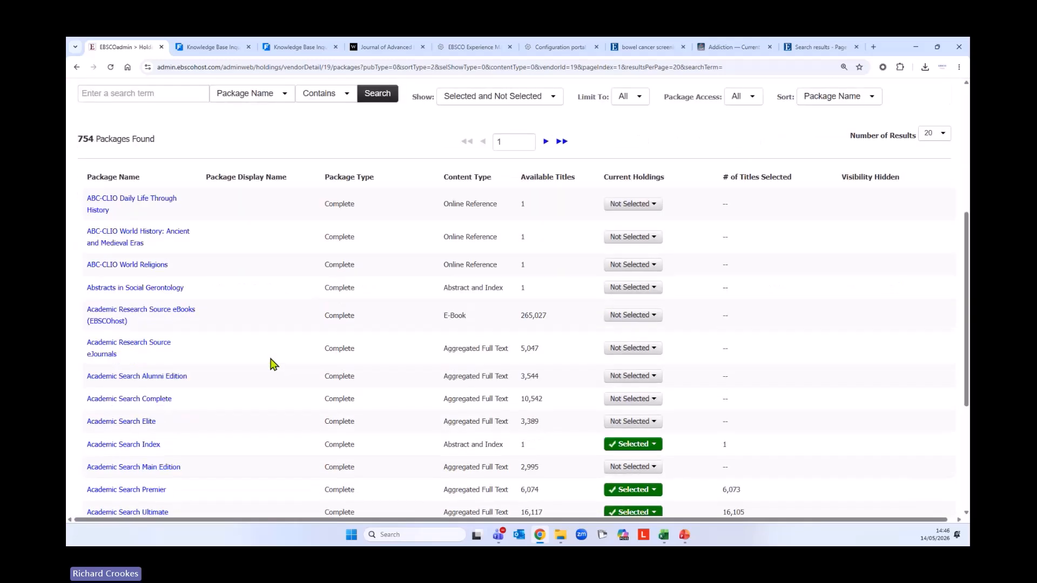
{"action": "scroll", "coordinate": [272, 364], "scroll_direction": "down", "scroll_amount": 2}
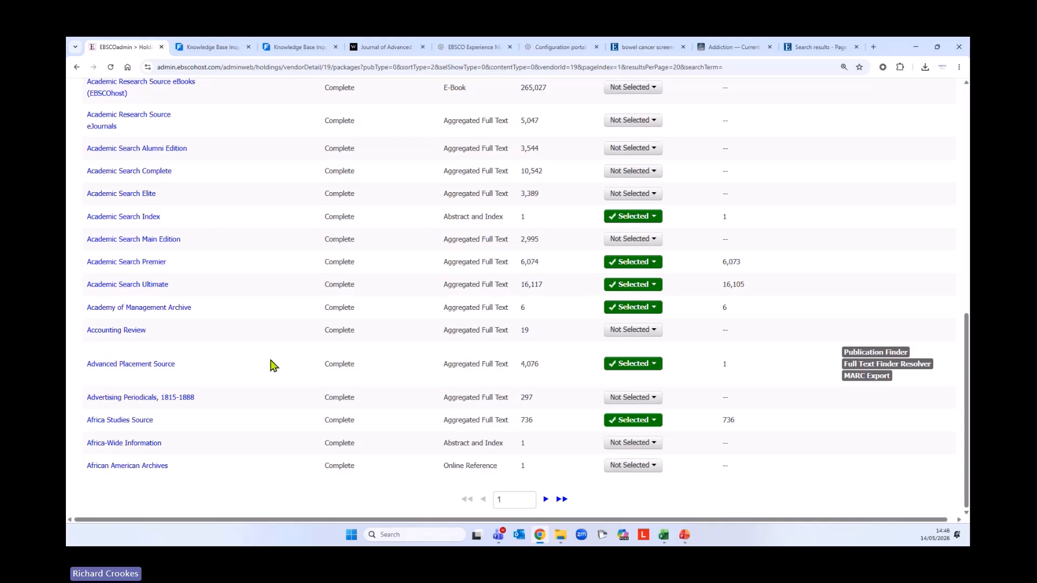
{"action": "left_click", "coordinate": [657, 217]}
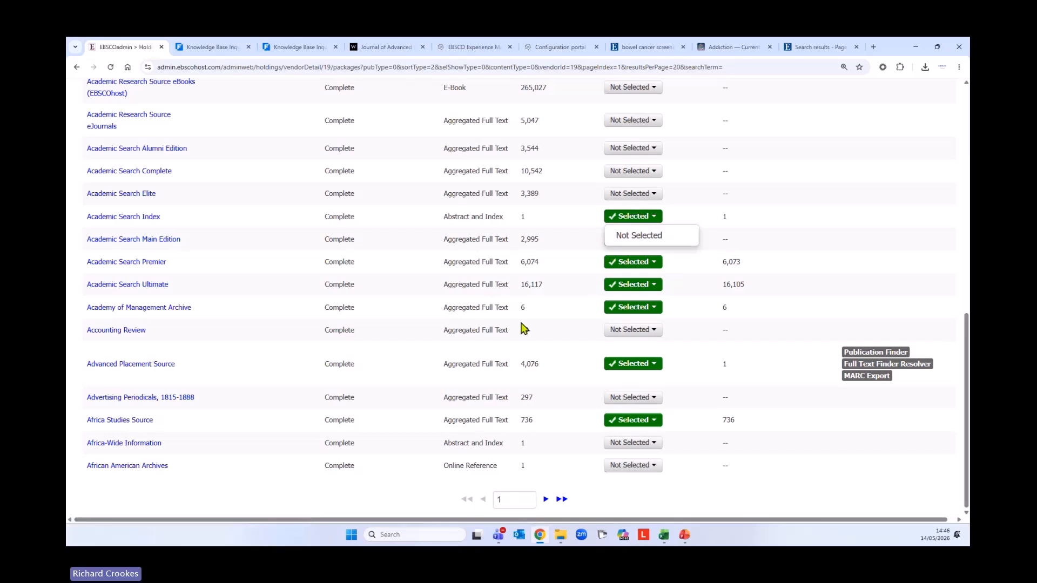
{"action": "scroll", "coordinate": [523, 327], "scroll_direction": "up", "scroll_amount": 3}
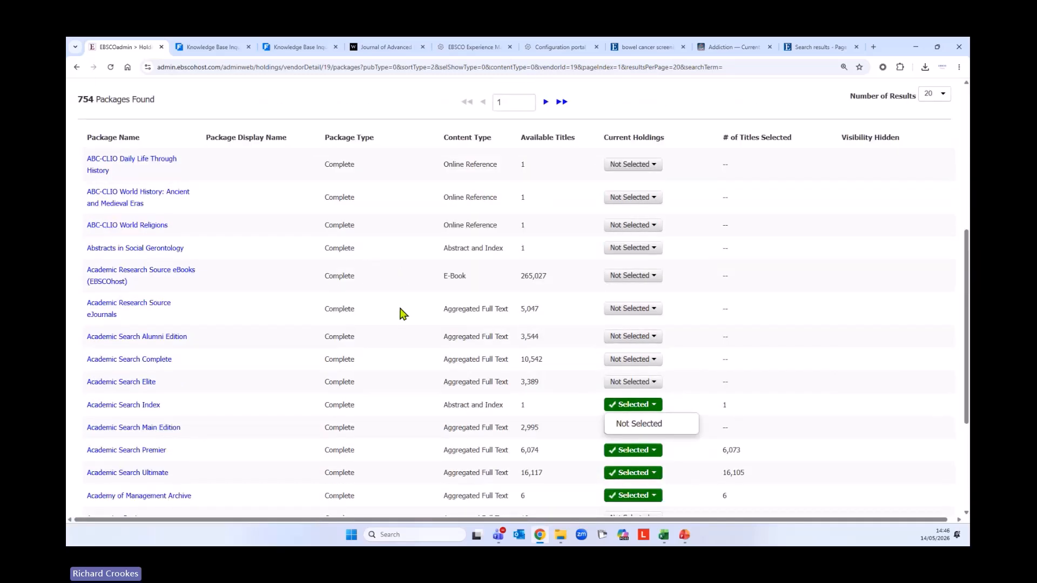
{"action": "left_click", "coordinate": [656, 277]}
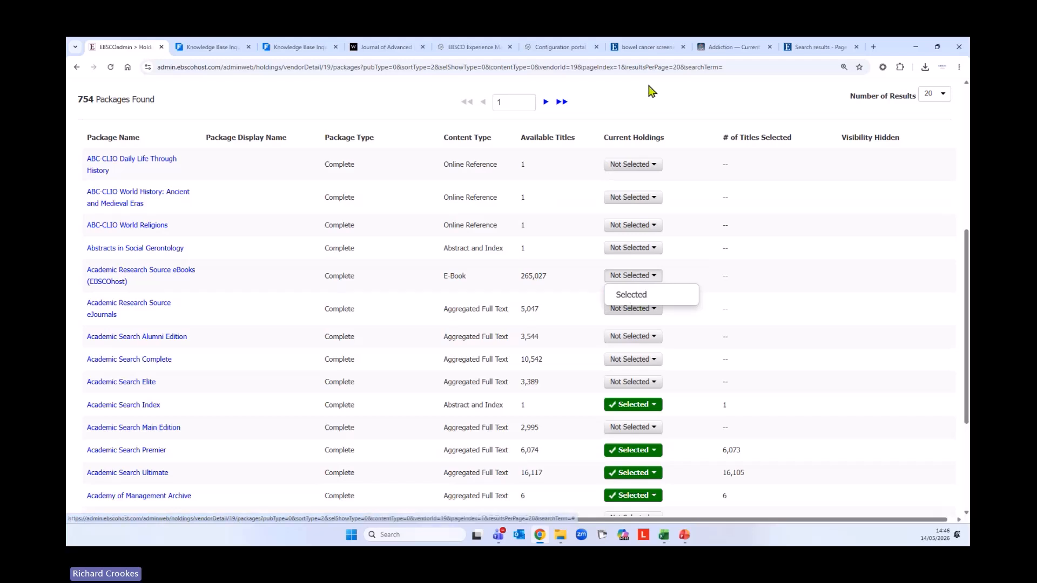
{"action": "left_click", "coordinate": [674, 152]}
{"action": "scroll", "coordinate": [711, 151], "scroll_direction": "up", "scroll_amount": 3}
Filter the EBSCO packages to Selected, then Not Selected, and return to the Vendors list
{"action": "left_click", "coordinate": [491, 198]}
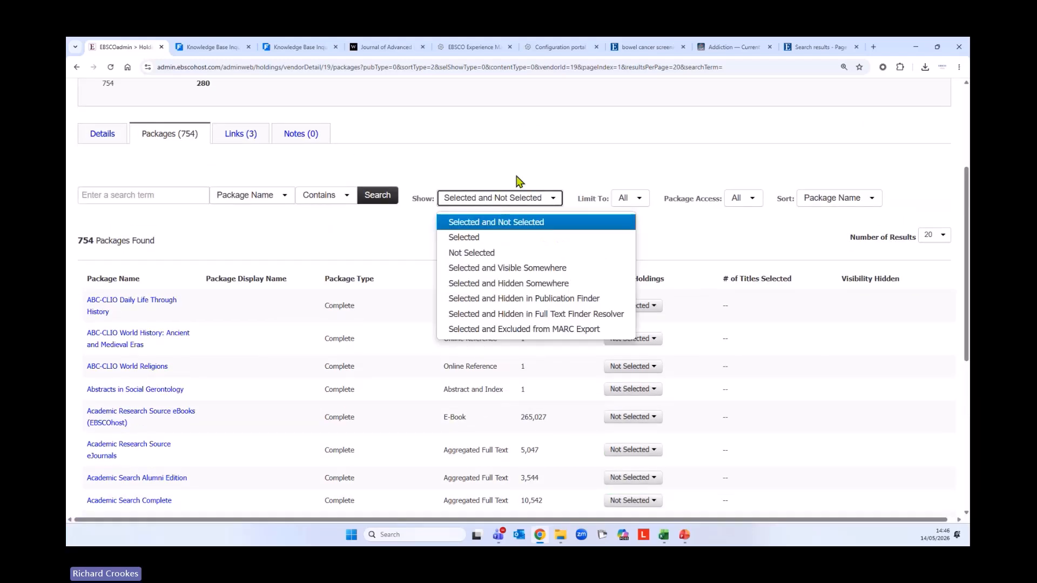
{"action": "left_click", "coordinate": [468, 242]}
{"action": "scroll", "coordinate": [467, 246], "scroll_direction": "down", "scroll_amount": 7}
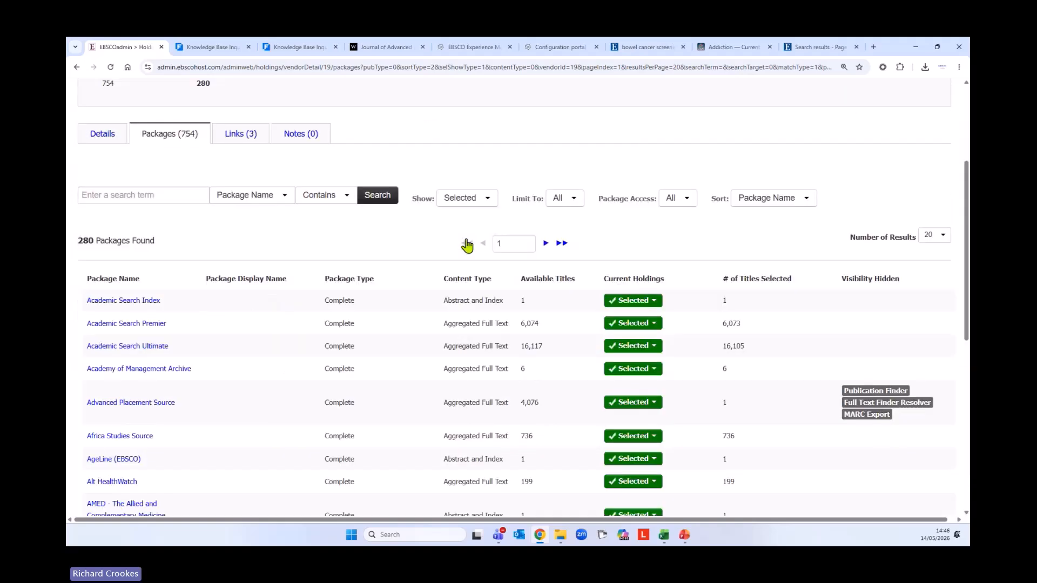
{"action": "scroll", "coordinate": [458, 269], "scroll_direction": "up", "scroll_amount": 1}
{"action": "scroll", "coordinate": [457, 270], "scroll_direction": "up", "scroll_amount": 3}
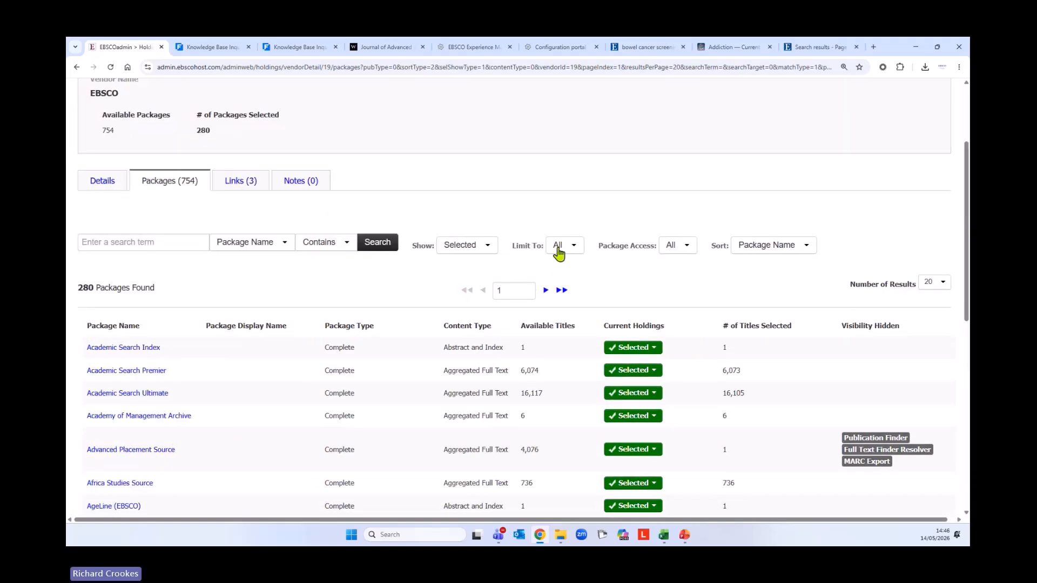
{"action": "left_click", "coordinate": [465, 245]}
{"action": "left_click", "coordinate": [475, 298]}
{"action": "scroll", "coordinate": [380, 334], "scroll_direction": "down", "scroll_amount": 10}
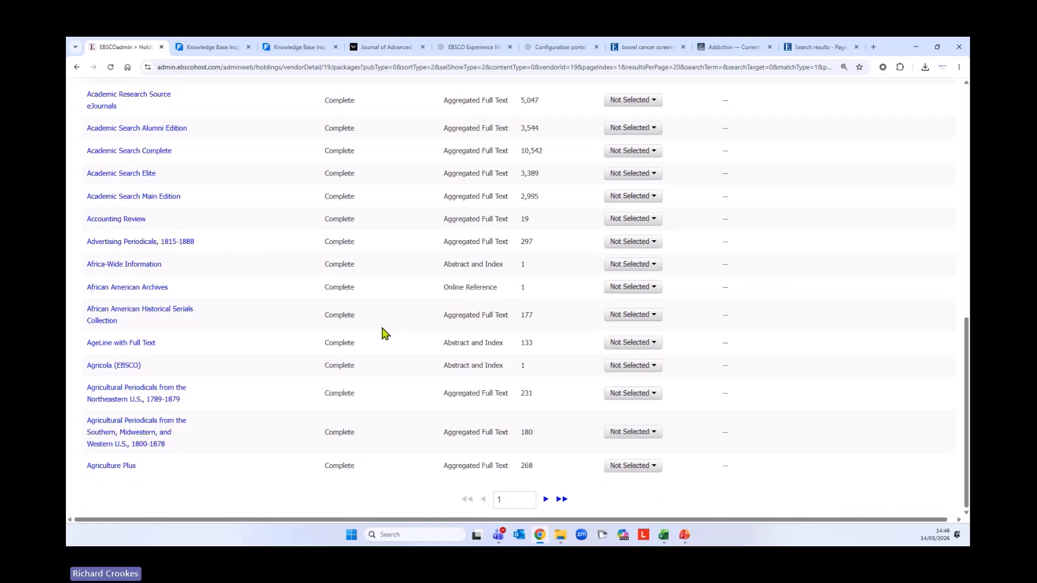
{"action": "scroll", "coordinate": [381, 333], "scroll_direction": "up", "scroll_amount": 10}
{"action": "left_click", "coordinate": [229, 162]}
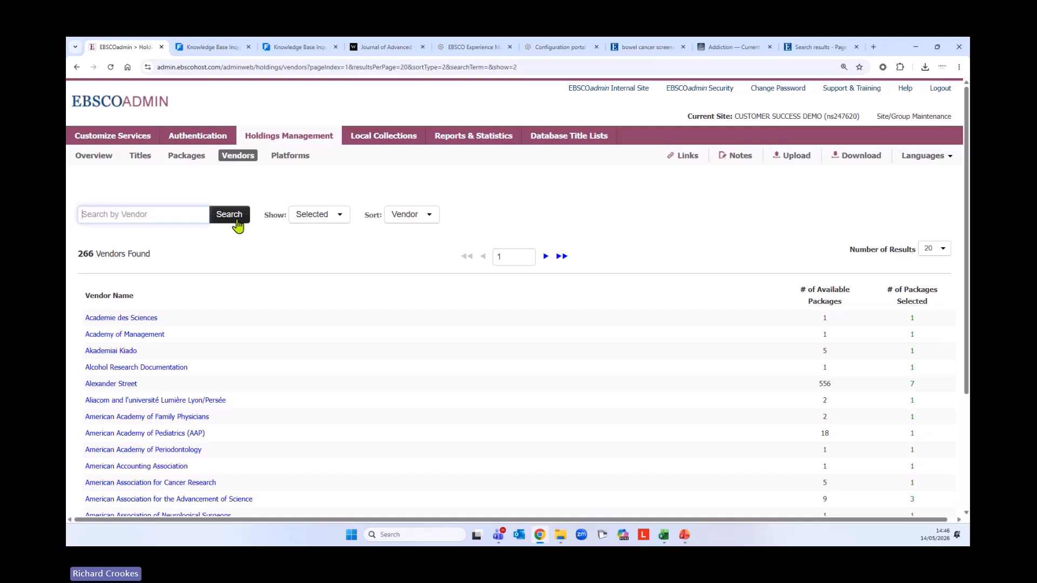
Search vendors for 'Ov', open Ovid Technologies, and show only its 5 selected packages of 748
{"action": "type", "text": "oV"}
{"action": "key", "text": "BackSpace"}
{"action": "key", "text": "BackSpace"}
{"action": "type", "text": "Ov"}
{"action": "left_click", "coordinate": [238, 224]}
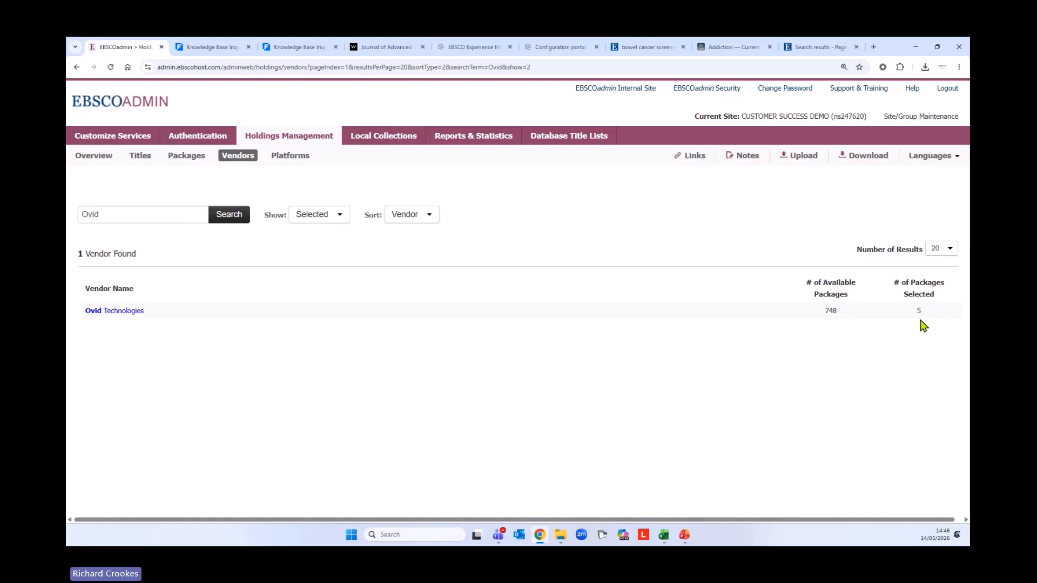
{"action": "left_click", "coordinate": [116, 312]}
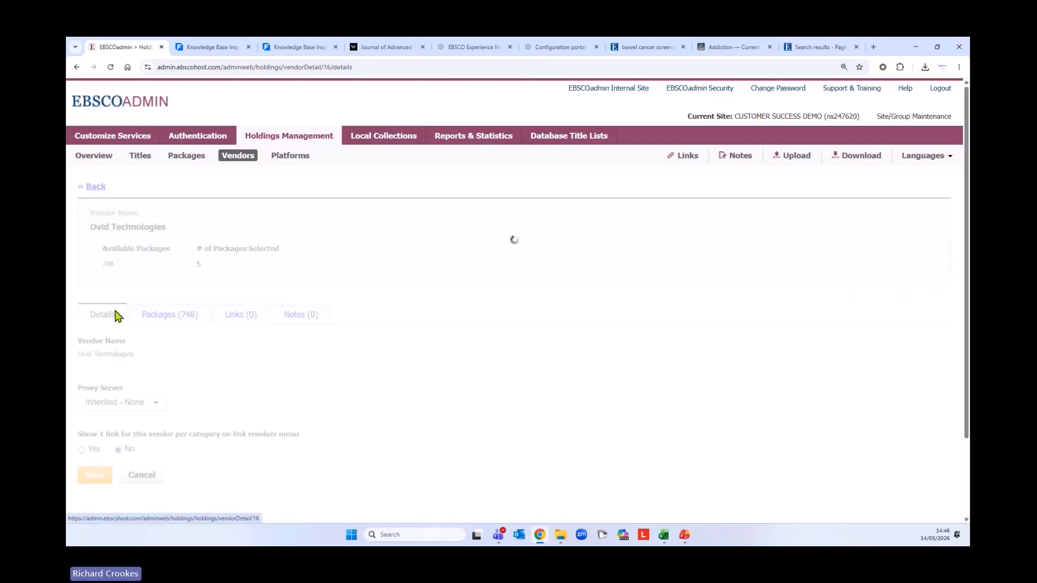
{"action": "left_click", "coordinate": [177, 322]}
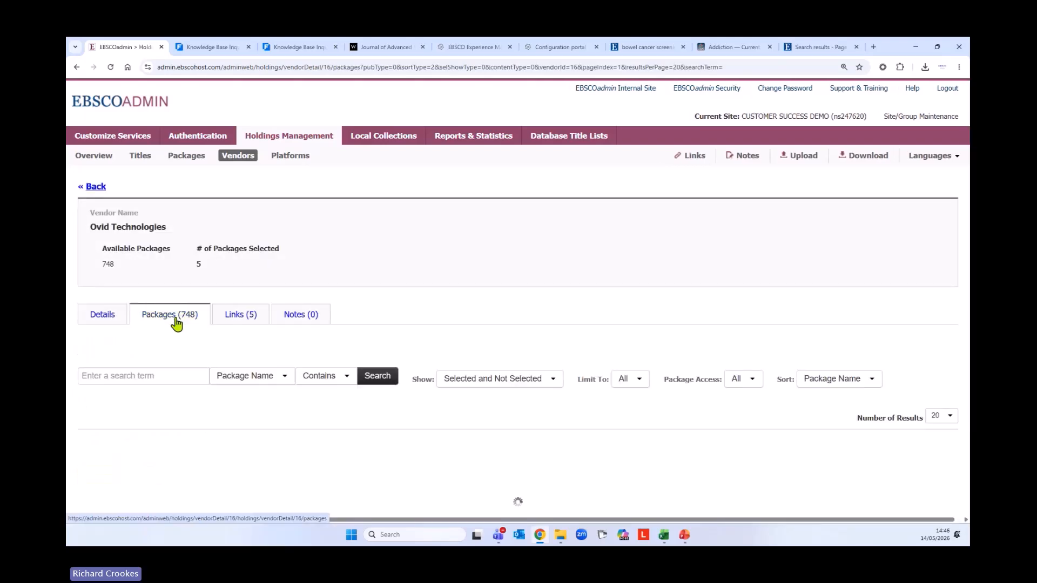
{"action": "scroll", "coordinate": [207, 413], "scroll_direction": "down", "scroll_amount": 4}
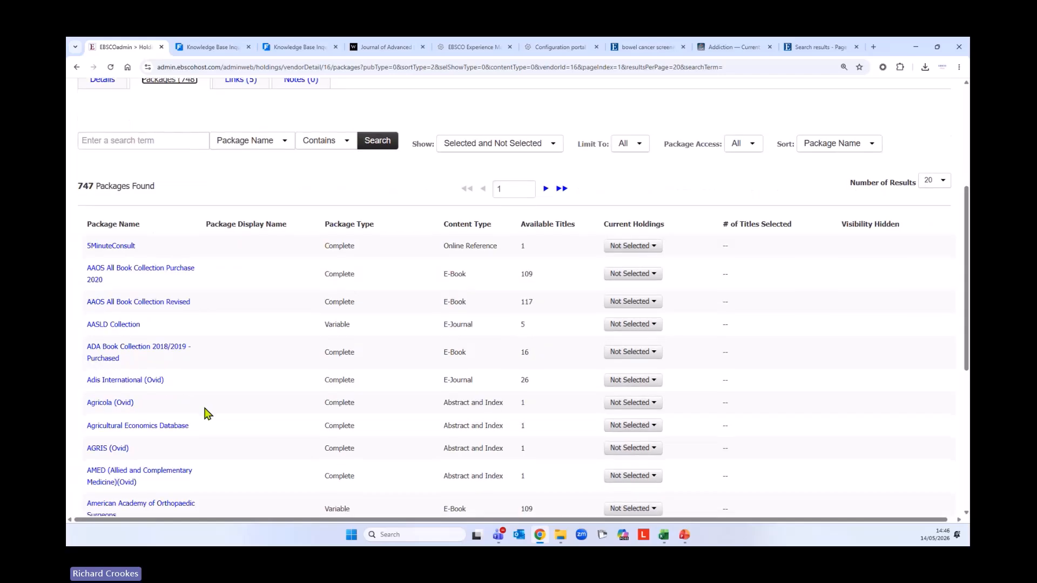
{"action": "left_click", "coordinate": [508, 145]}
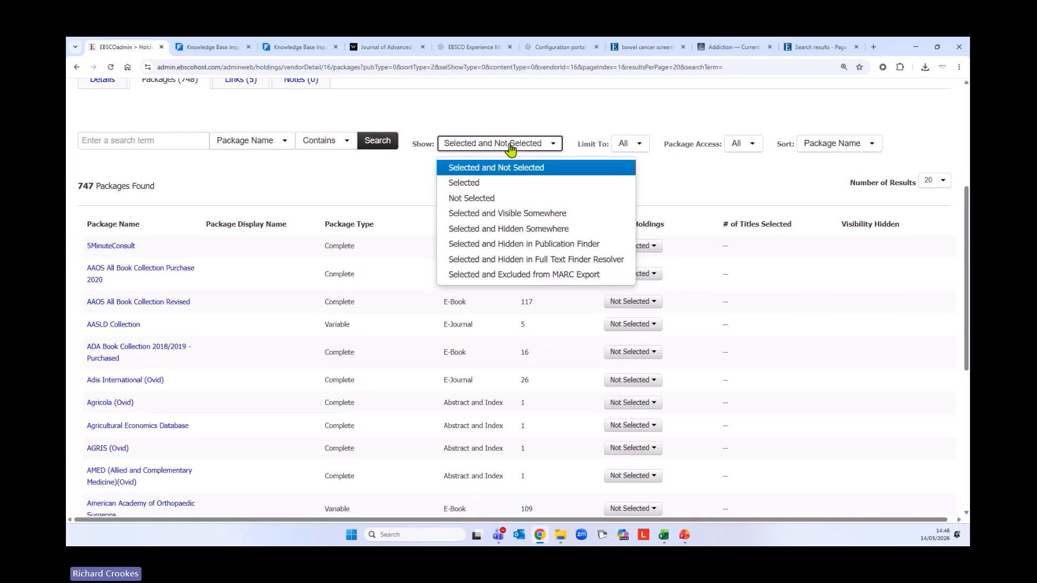
{"action": "left_click", "coordinate": [465, 187]}
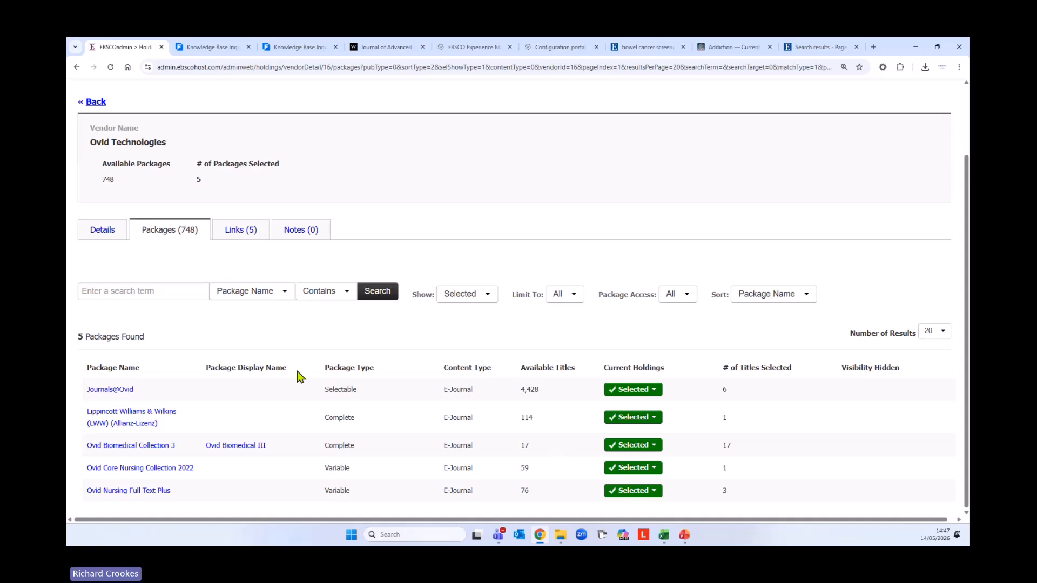
{"action": "scroll", "coordinate": [534, 464], "scroll_direction": "up", "scroll_amount": 2}
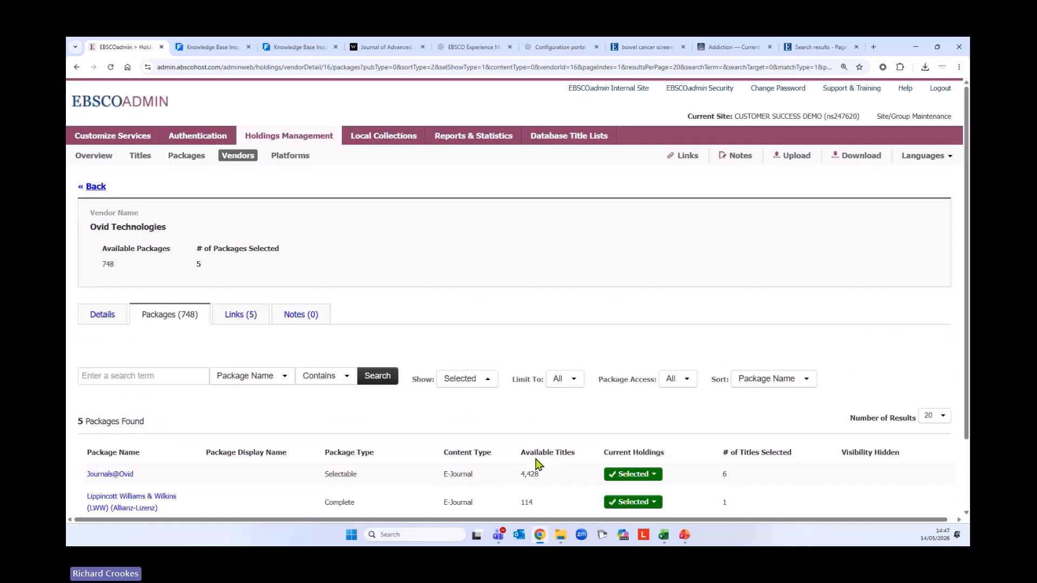
Check the 5 links assigned to Ovid, go back, and browse the full list of 214 links
{"action": "left_click", "coordinate": [235, 319]}
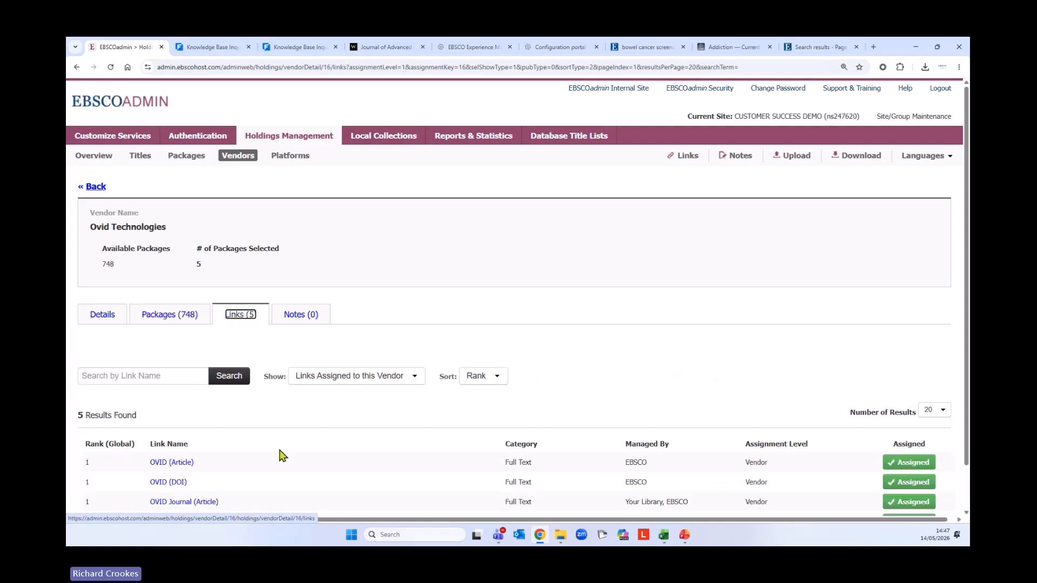
{"action": "scroll", "coordinate": [285, 451], "scroll_direction": "down", "scroll_amount": 1}
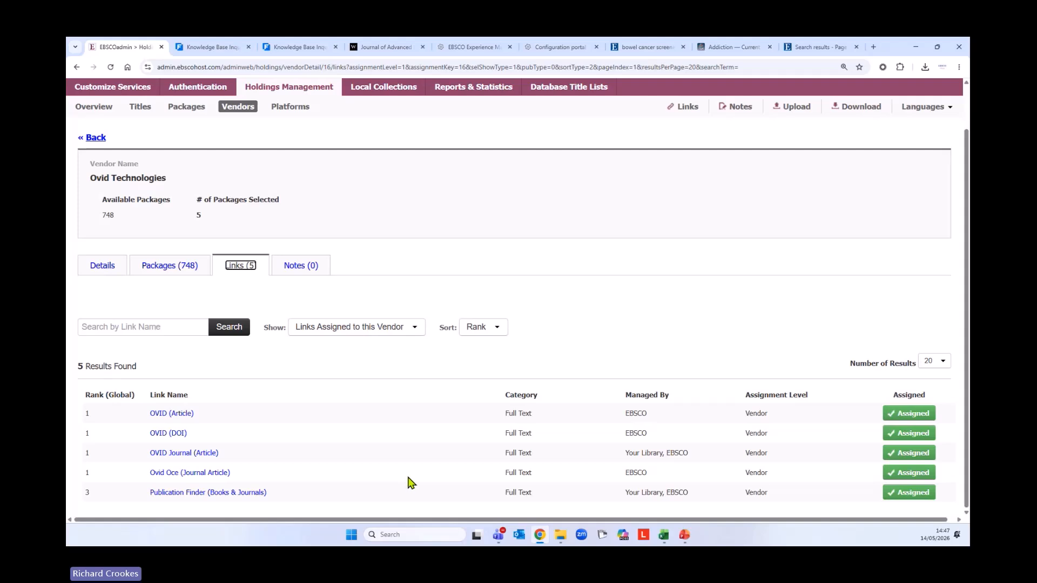
{"action": "scroll", "coordinate": [413, 481], "scroll_direction": "up", "scroll_amount": 1}
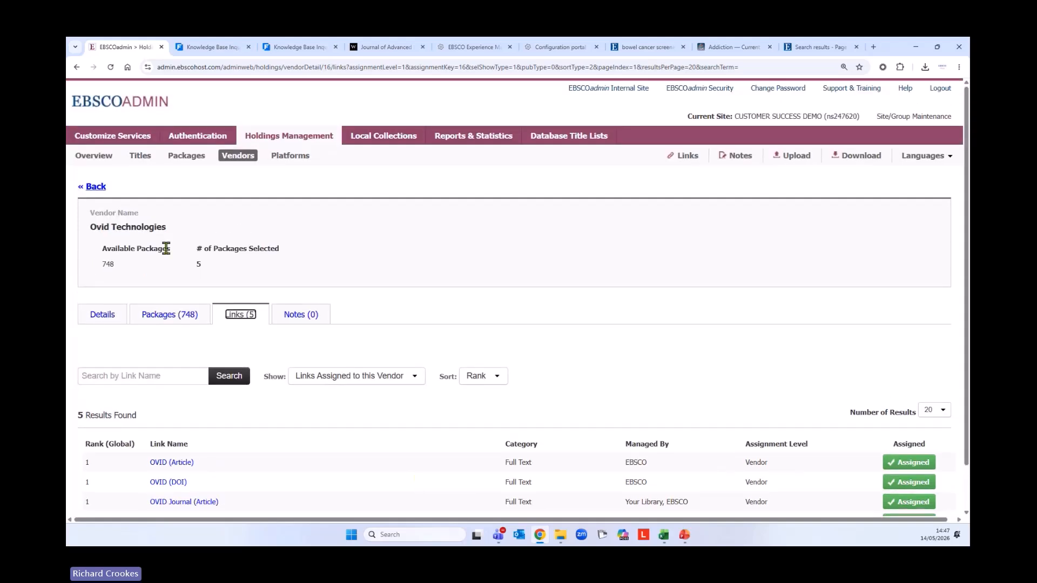
{"action": "left_click", "coordinate": [95, 186]}
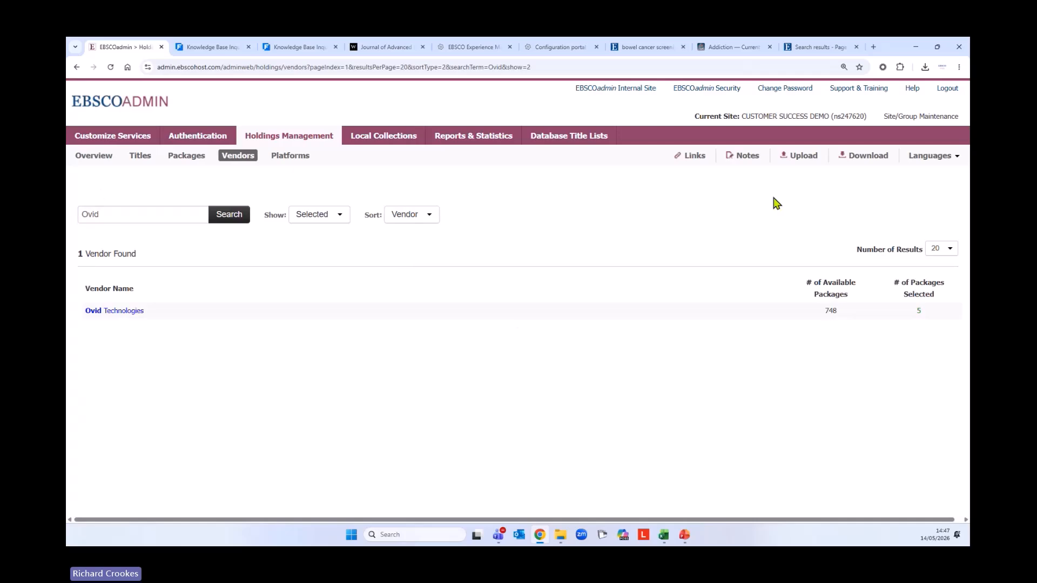
{"action": "left_click", "coordinate": [692, 158]}
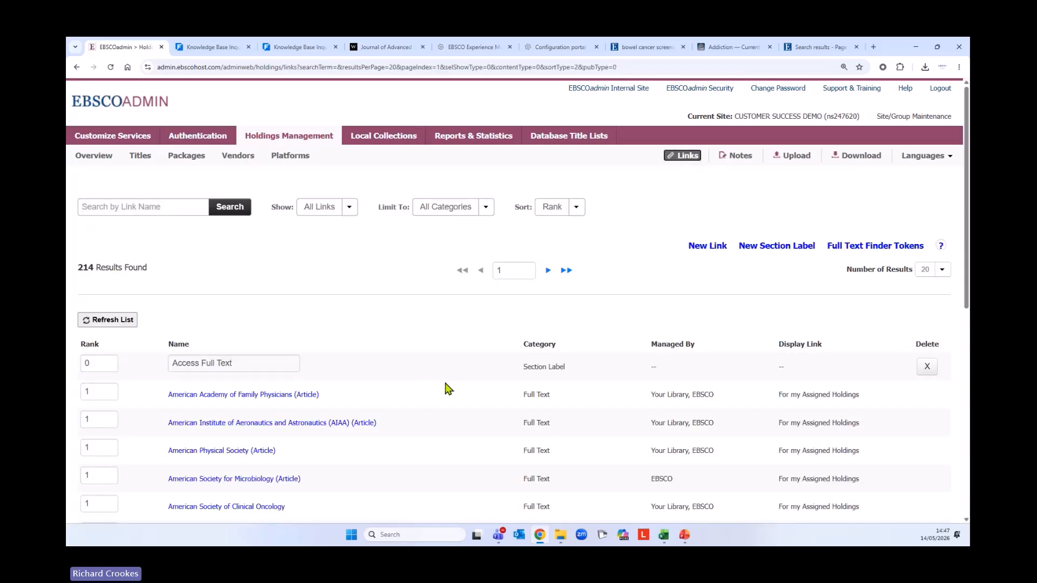
{"action": "scroll", "coordinate": [447, 390], "scroll_direction": "down", "scroll_amount": 2}
{"action": "scroll", "coordinate": [447, 390], "scroll_direction": "down", "scroll_amount": 5}
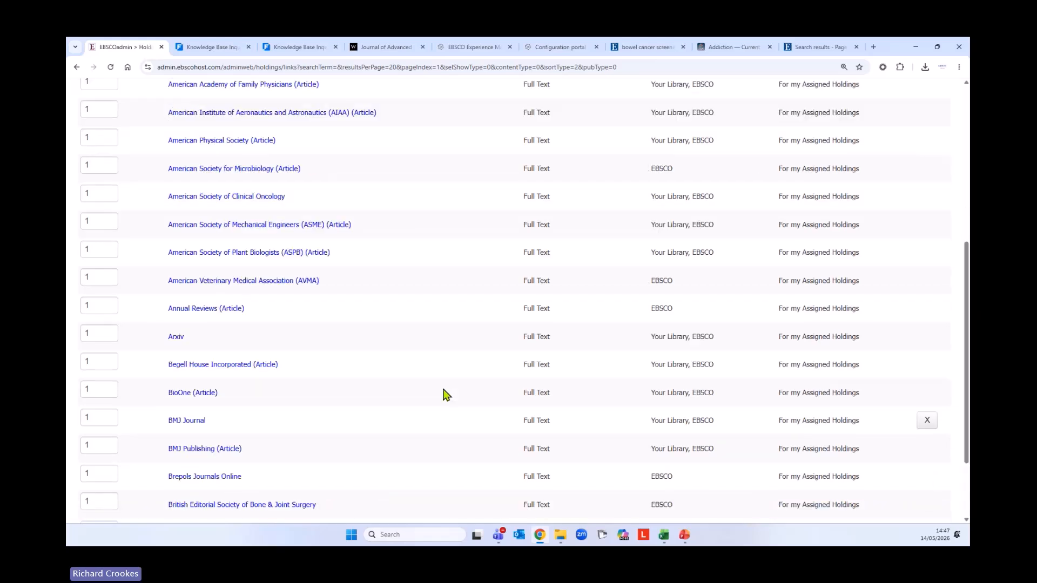
{"action": "scroll", "coordinate": [447, 394], "scroll_direction": "down", "scroll_amount": 1}
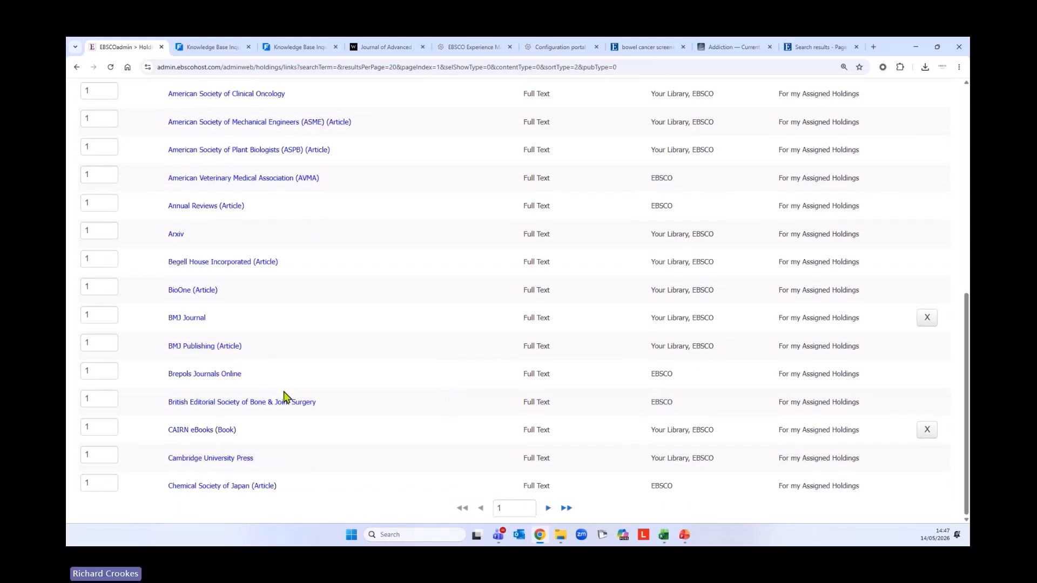
Open the BMJ Publishing (Article) link and check its Vendors, Packages and Titles tabs before returning to Details
{"action": "left_click", "coordinate": [207, 347]}
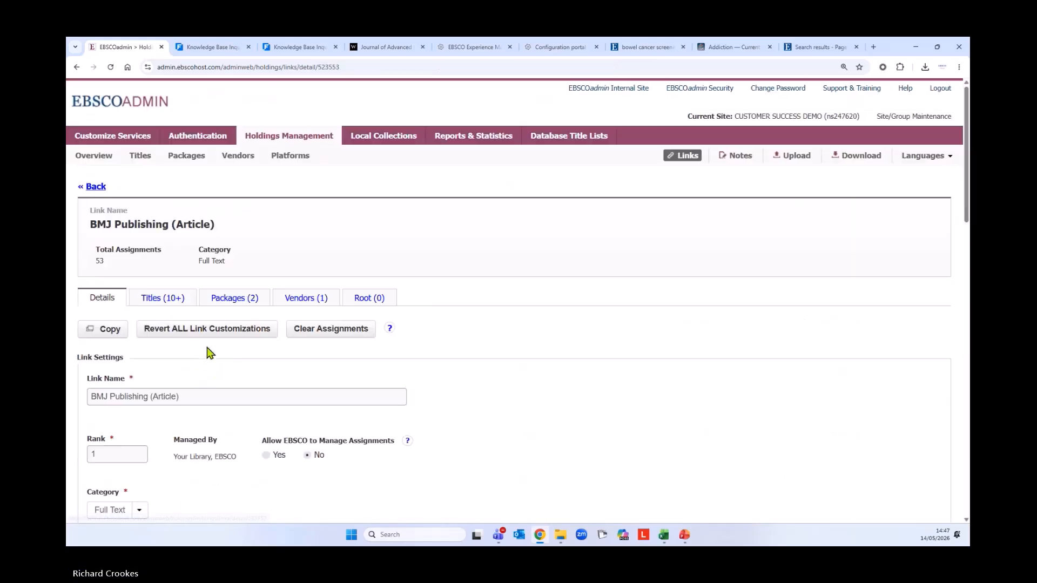
{"action": "left_click", "coordinate": [300, 297]}
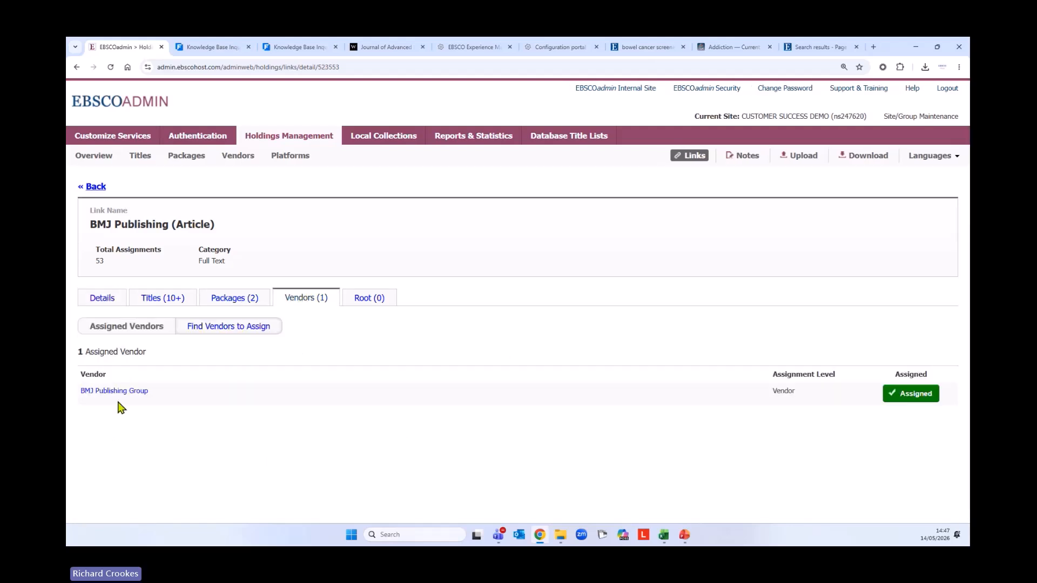
{"action": "left_click", "coordinate": [232, 299]}
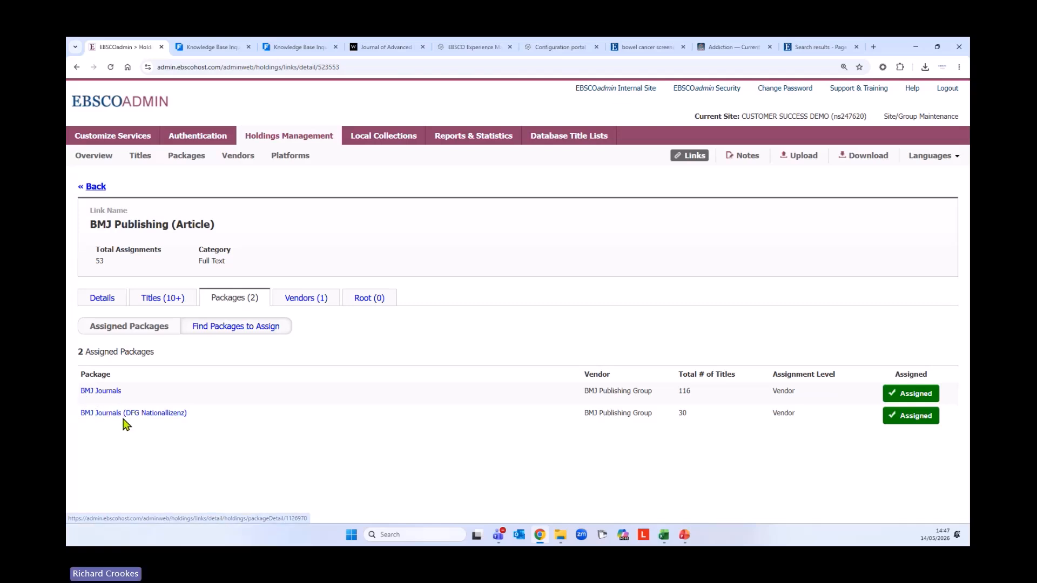
{"action": "left_click", "coordinate": [165, 303]}
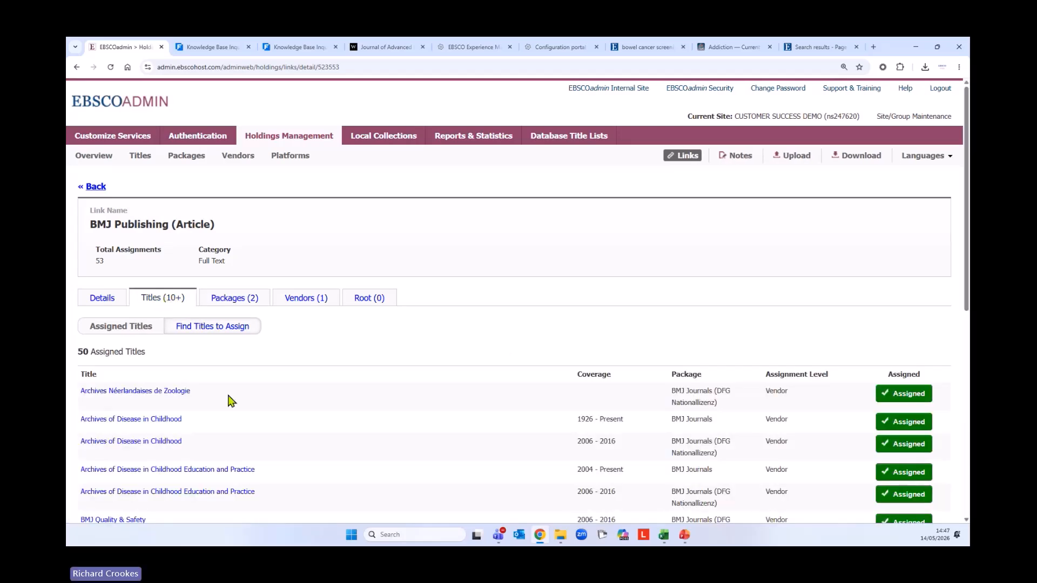
{"action": "scroll", "coordinate": [317, 433], "scroll_direction": "down", "scroll_amount": 6}
{"action": "scroll", "coordinate": [317, 436], "scroll_direction": "down", "scroll_amount": 1}
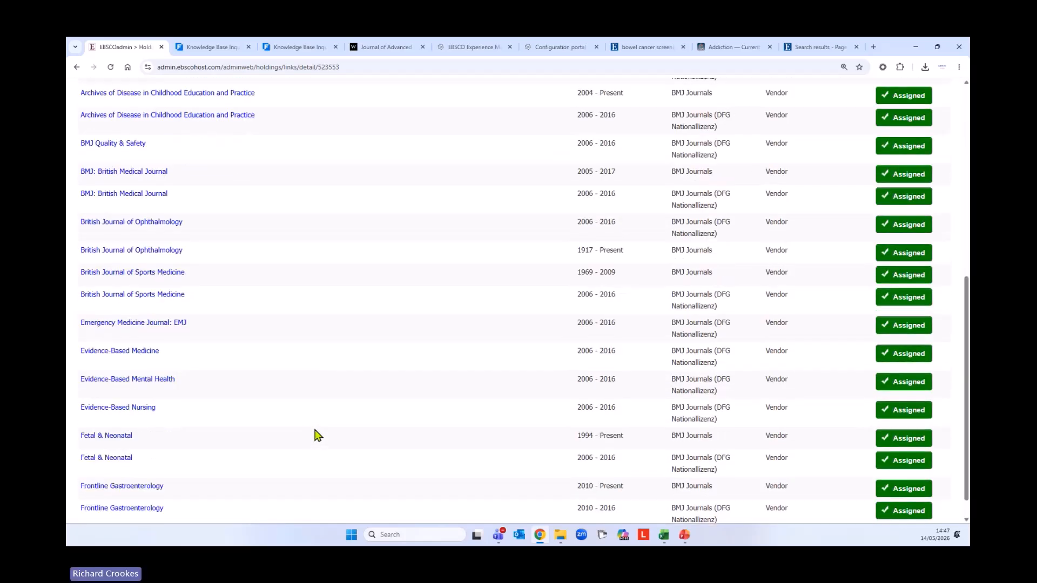
{"action": "scroll", "coordinate": [319, 438], "scroll_direction": "up", "scroll_amount": 7}
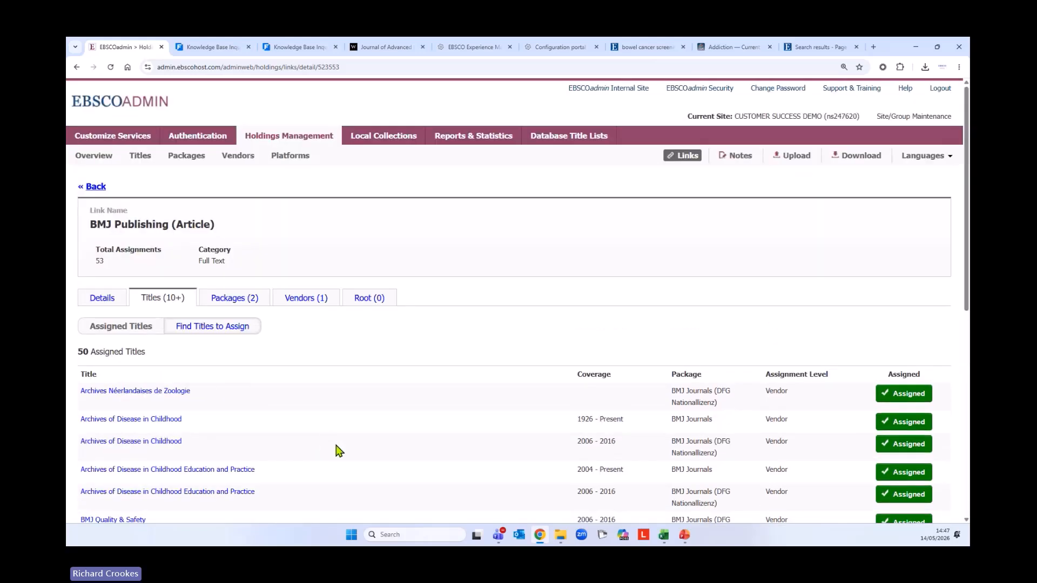
{"action": "left_click", "coordinate": [104, 303]}
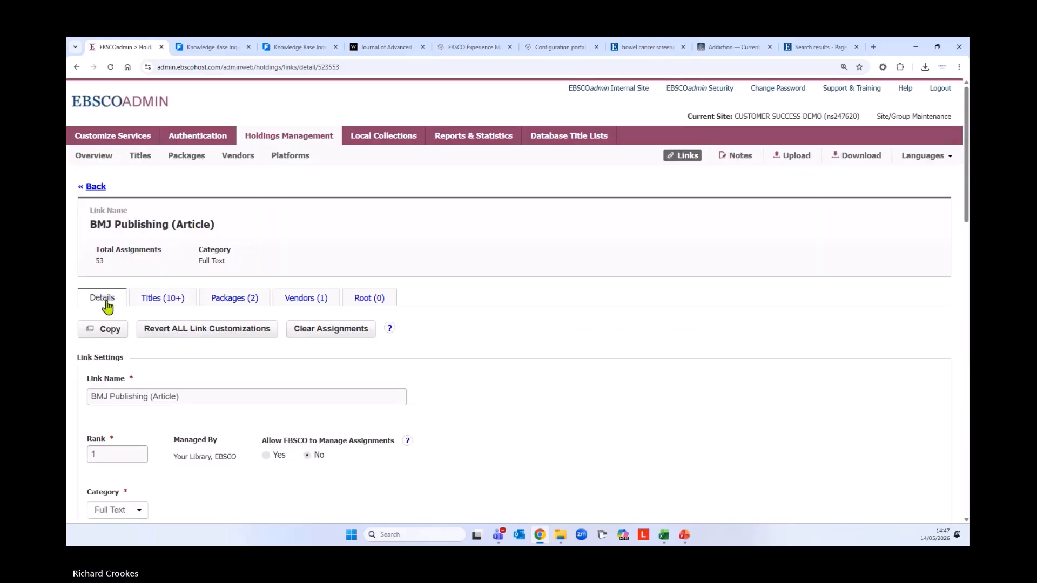
Scroll through the BMJ Publishing (Article) link settings, then go back to the 214-link list
{"action": "scroll", "coordinate": [469, 358], "scroll_direction": "down", "scroll_amount": 3}
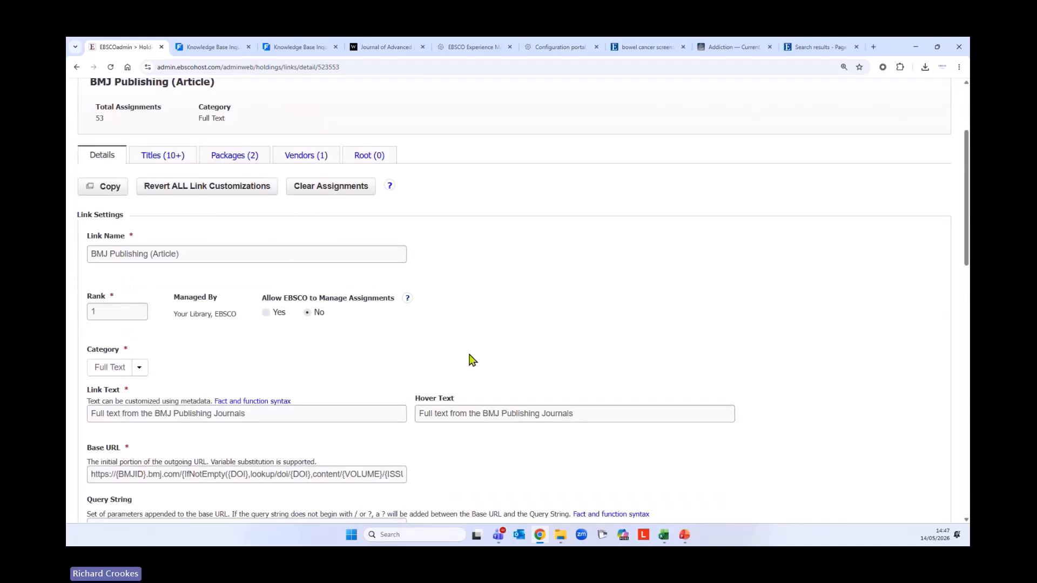
{"action": "scroll", "coordinate": [472, 361], "scroll_direction": "down", "scroll_amount": 2}
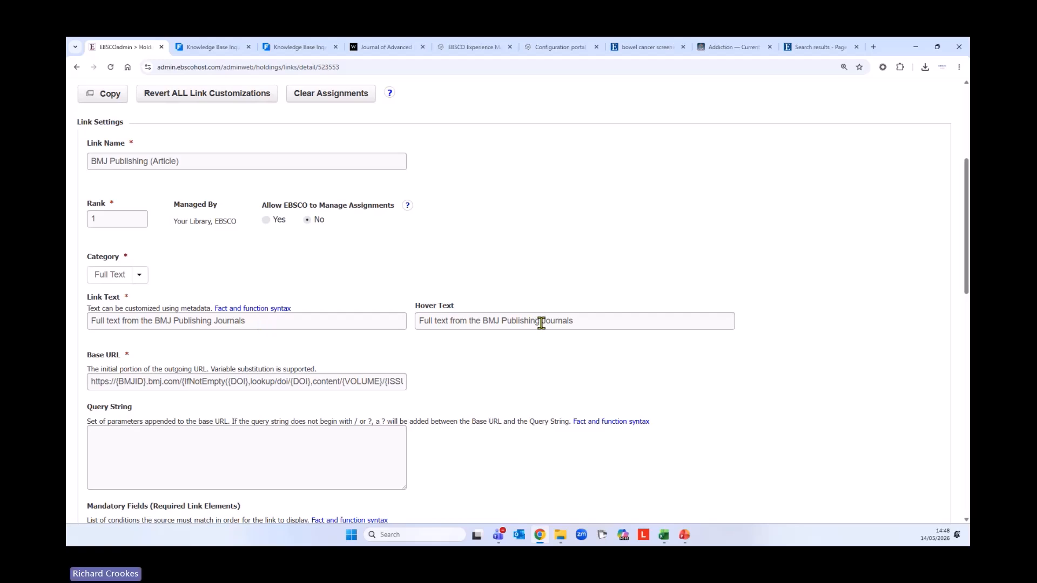
{"action": "scroll", "coordinate": [645, 470], "scroll_direction": "down", "scroll_amount": 7}
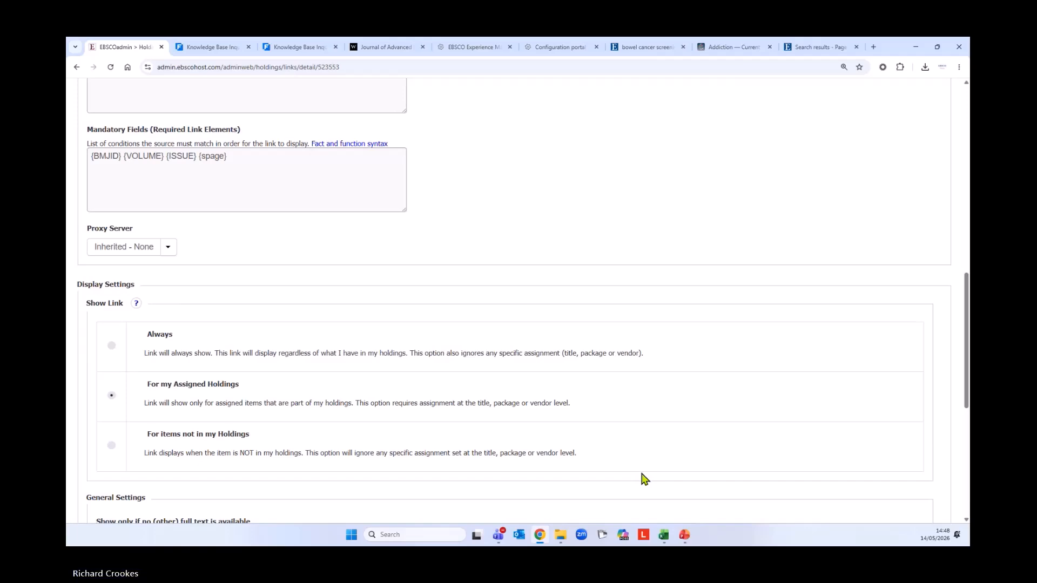
{"action": "scroll", "coordinate": [644, 480], "scroll_direction": "up", "scroll_amount": 10}
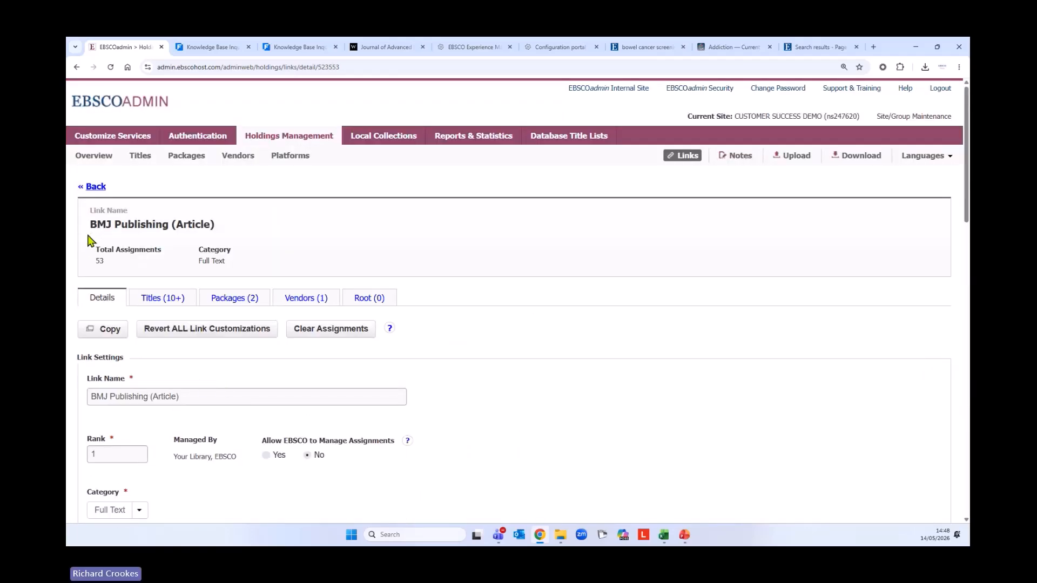
{"action": "left_click", "coordinate": [97, 189]}
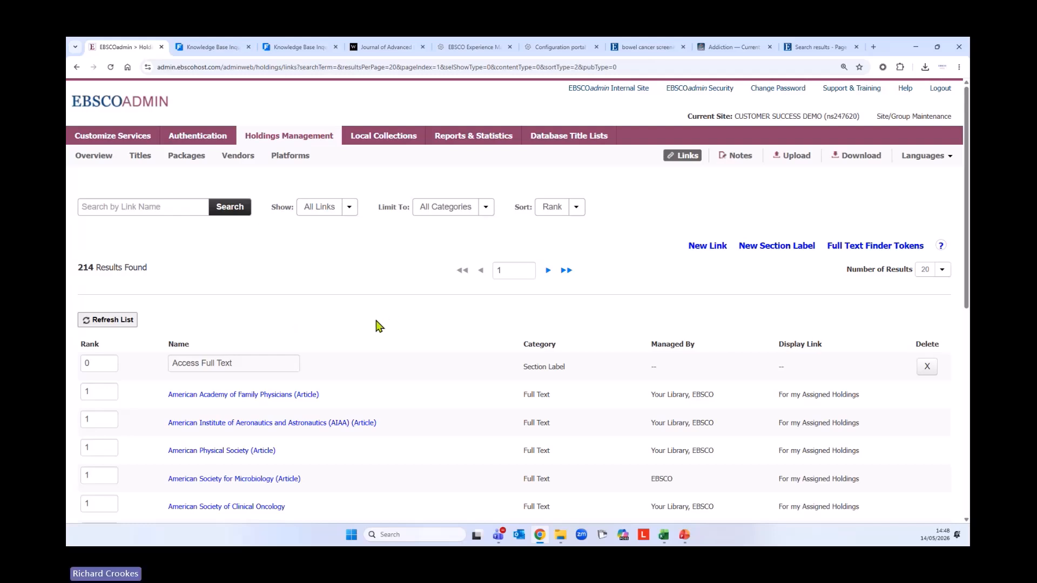
From the Holdings Management Overview, open Download Your Holdings and its download type help article
{"action": "left_click", "coordinate": [97, 158]}
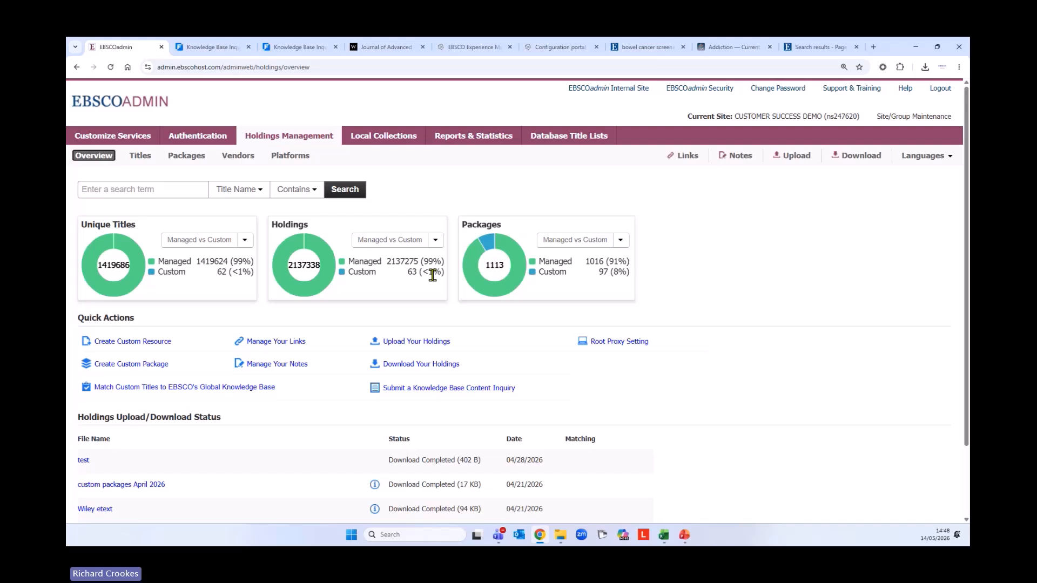
{"action": "left_click", "coordinate": [404, 365]}
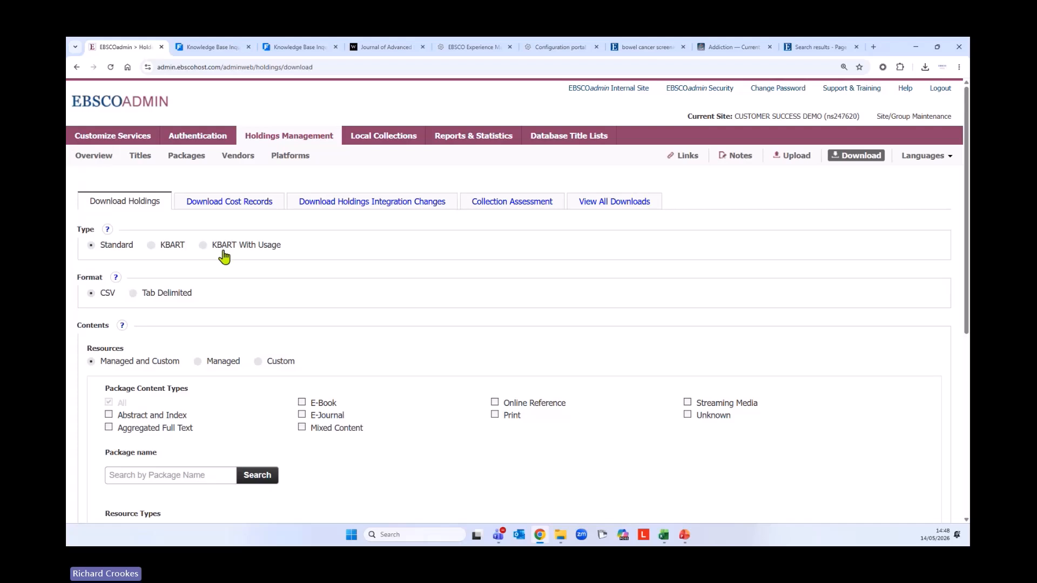
{"action": "left_click", "coordinate": [110, 230]}
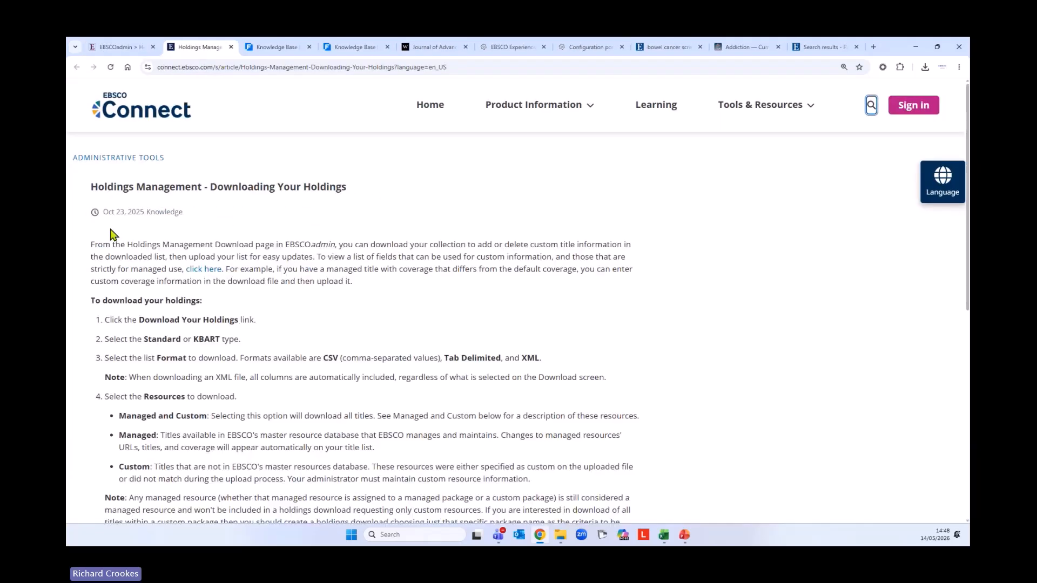
Read the 'Holdings Management - Downloading Your Holdings' article, then switch back to the Download Holdings page
{"action": "scroll", "coordinate": [576, 367], "scroll_direction": "down", "scroll_amount": 2}
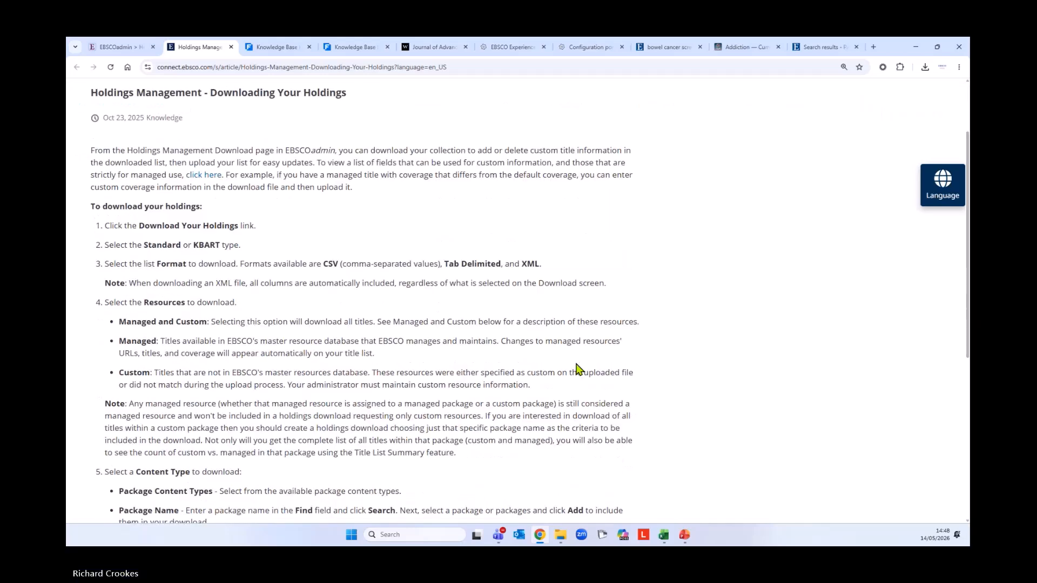
{"action": "scroll", "coordinate": [576, 368], "scroll_direction": "down", "scroll_amount": 2}
{"action": "scroll", "coordinate": [581, 374], "scroll_direction": "up", "scroll_amount": 5}
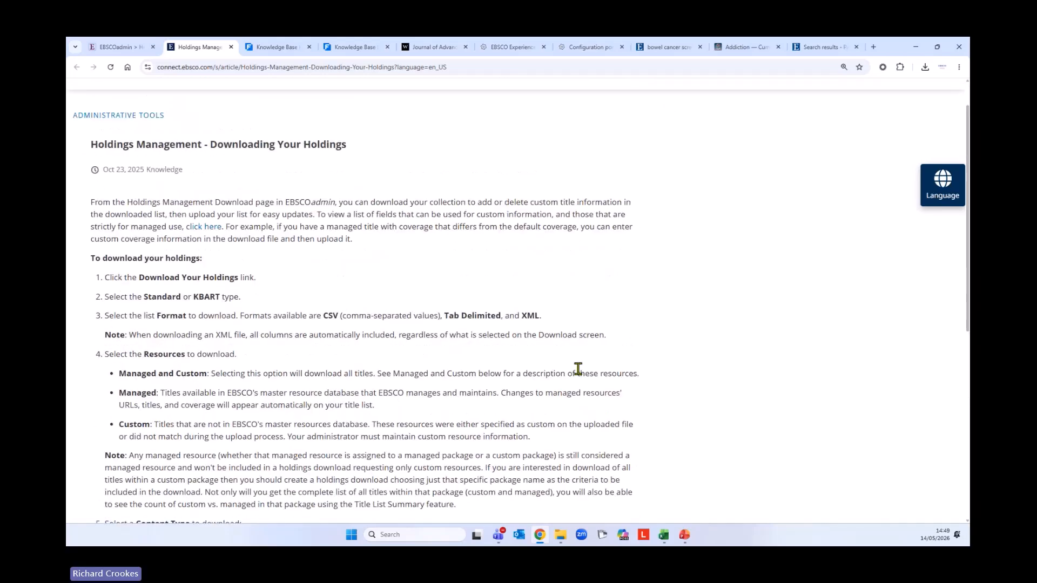
{"action": "left_click", "coordinate": [116, 47]}
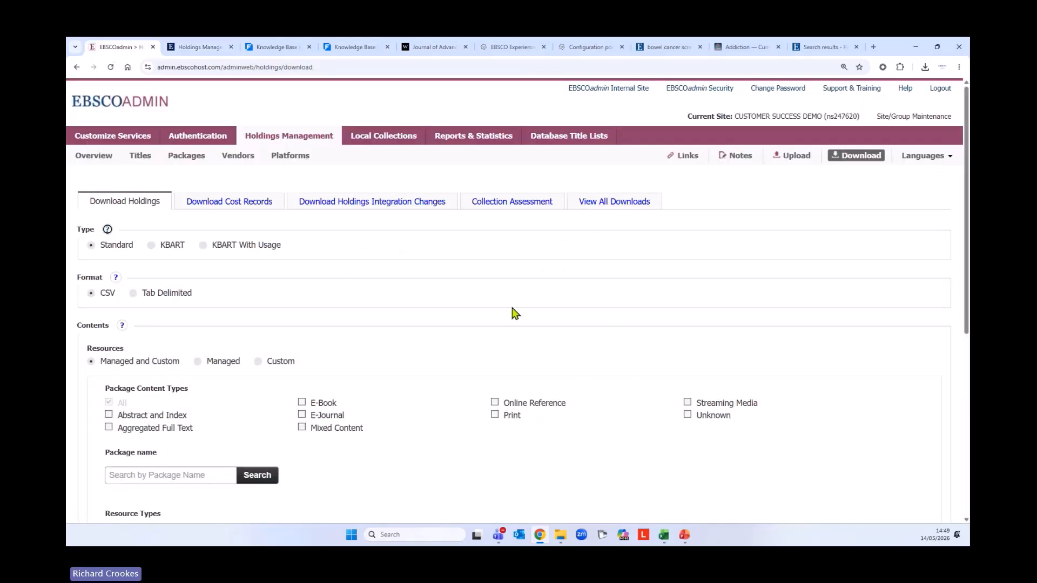
Keep resources at Managed and Custom and limit package content types to E-Journal
{"action": "scroll", "coordinate": [519, 319], "scroll_direction": "down", "scroll_amount": 2}
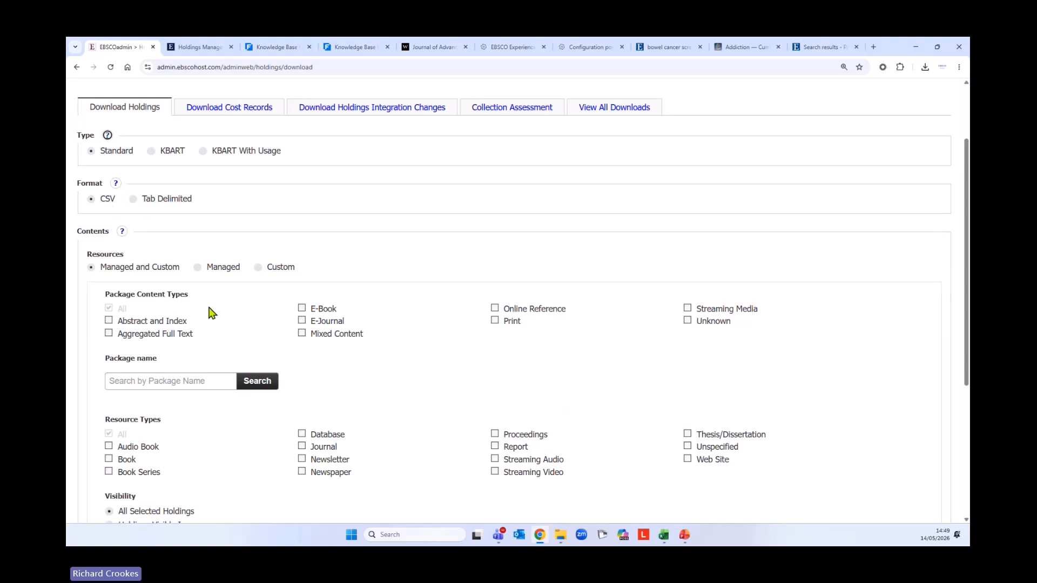
{"action": "left_click", "coordinate": [198, 268]}
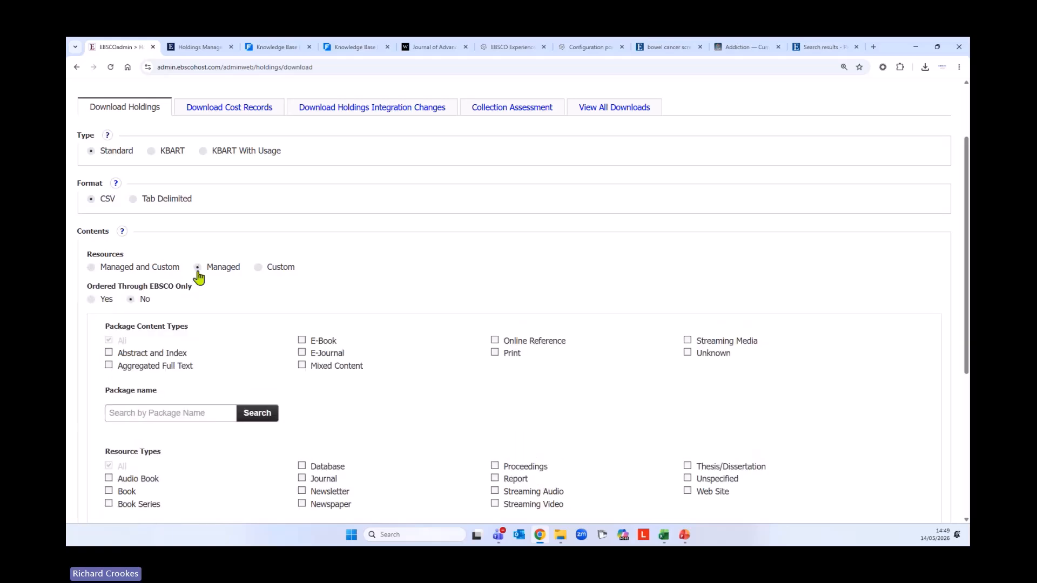
{"action": "left_click", "coordinate": [259, 268]}
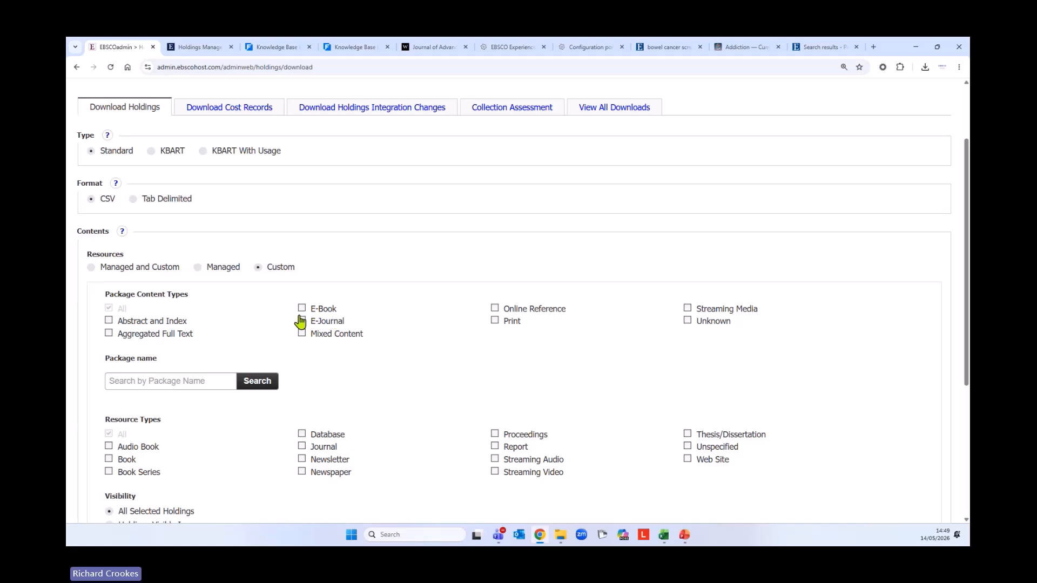
{"action": "left_click", "coordinate": [91, 268]}
{"action": "scroll", "coordinate": [270, 362], "scroll_direction": "down", "scroll_amount": 2}
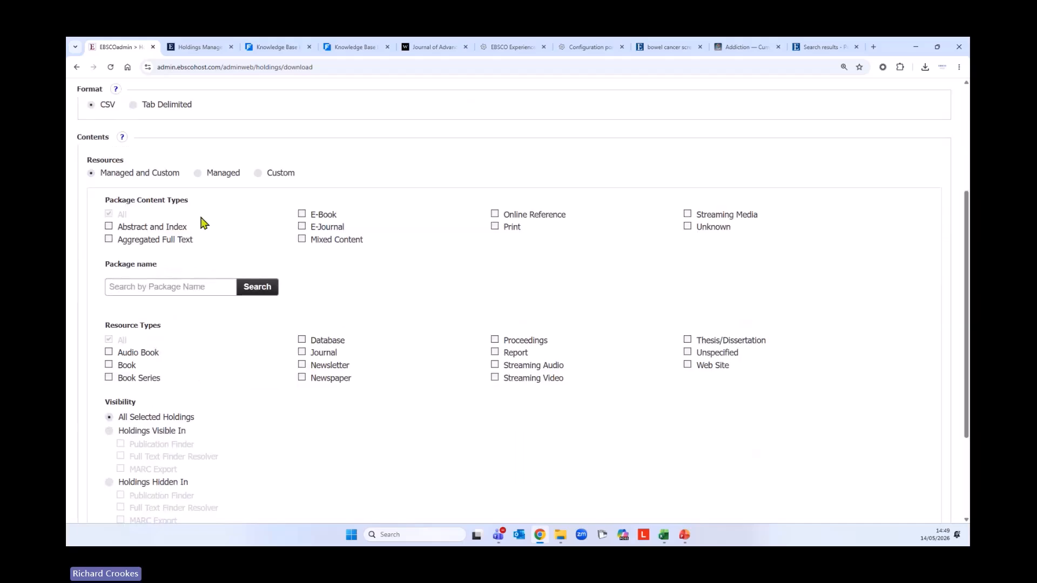
{"action": "left_click", "coordinate": [298, 229]}
{"action": "scroll", "coordinate": [281, 351], "scroll_direction": "down", "scroll_amount": 2}
Search packages for 'science direct' and add Science Direct Complete List (INDEST-AICTE) to the download
{"action": "left_click", "coordinate": [190, 198]}
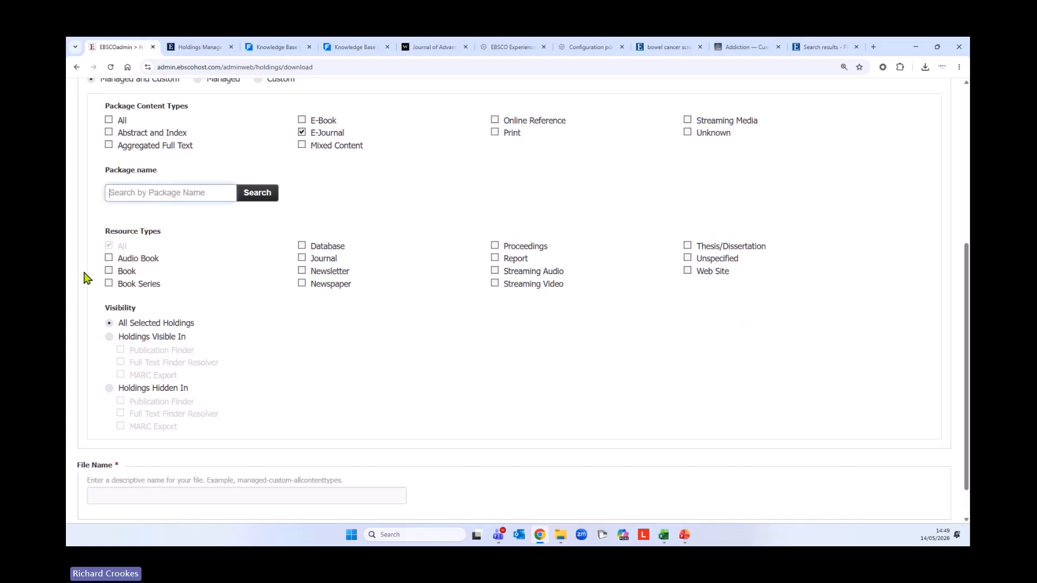
{"action": "type", "text": "science direct"}
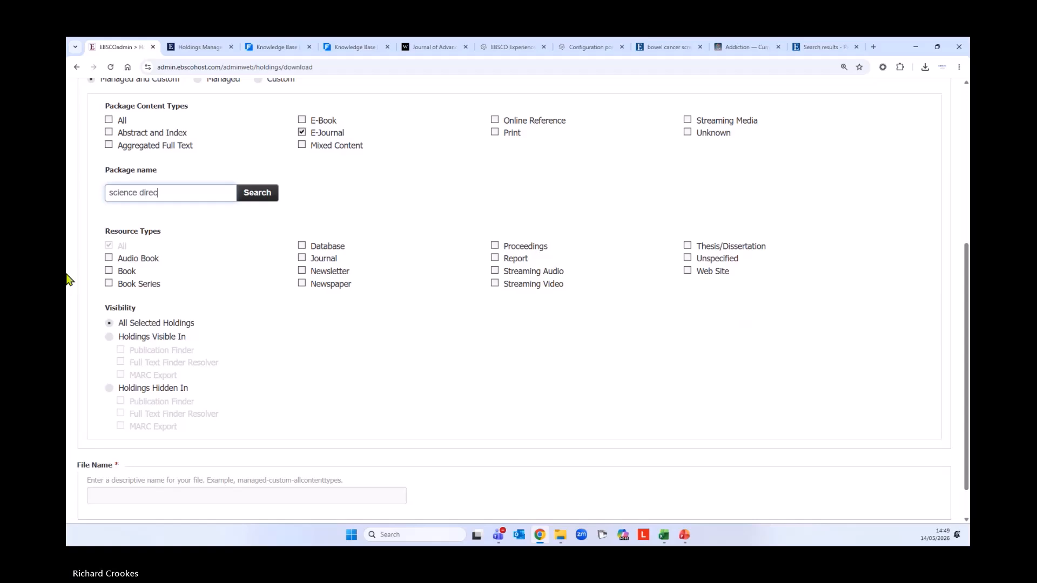
{"action": "key", "text": "Return"}
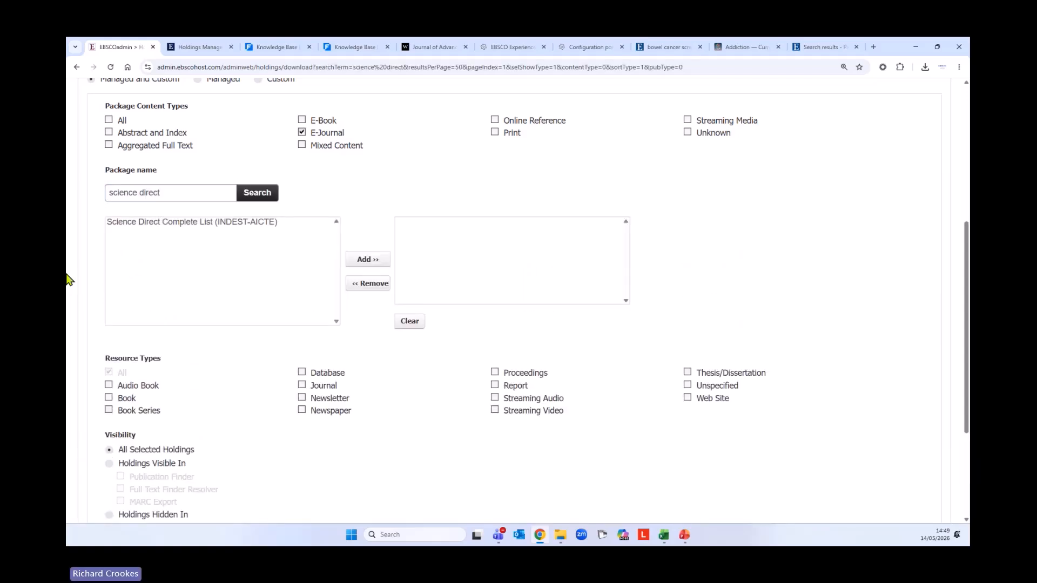
{"action": "left_click", "coordinate": [155, 226]}
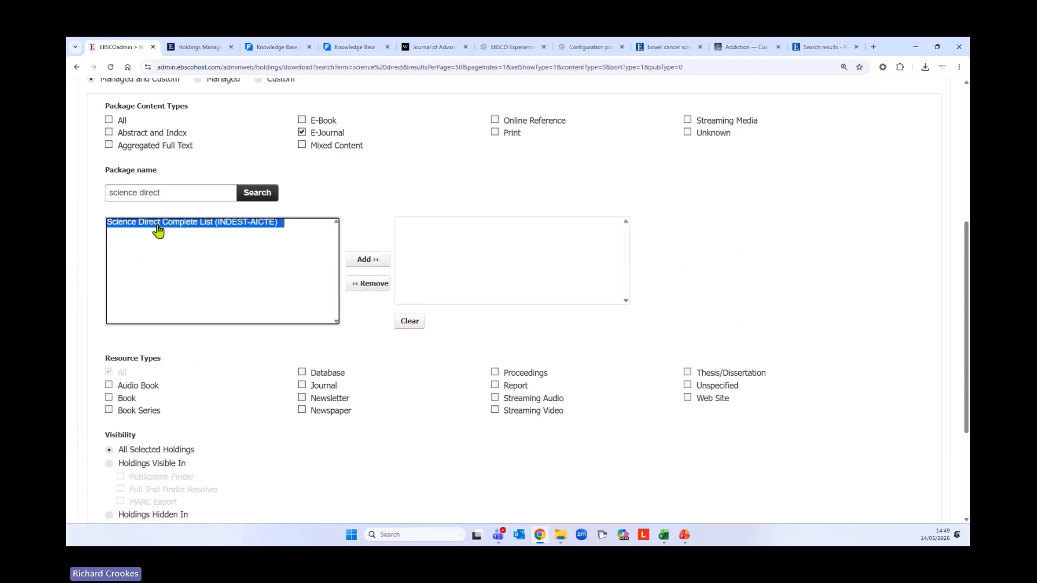
{"action": "left_click", "coordinate": [356, 261]}
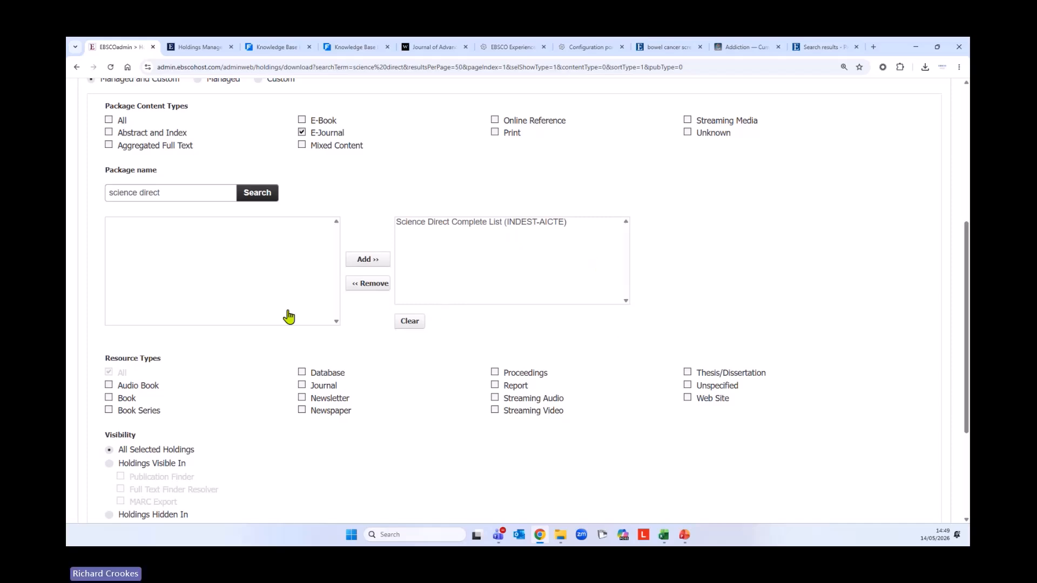
{"action": "scroll", "coordinate": [252, 305], "scroll_direction": "down", "scroll_amount": 1}
{"action": "scroll", "coordinate": [259, 298], "scroll_direction": "down", "scroll_amount": 1}
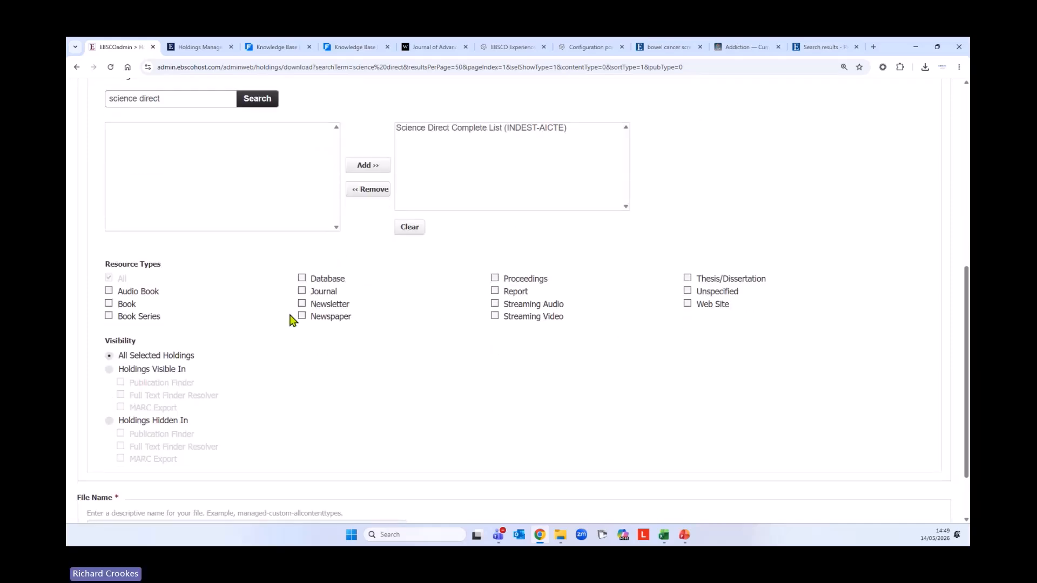
{"action": "scroll", "coordinate": [305, 339], "scroll_direction": "down", "scroll_amount": 1}
{"action": "scroll", "coordinate": [306, 340], "scroll_direction": "down", "scroll_amount": 1}
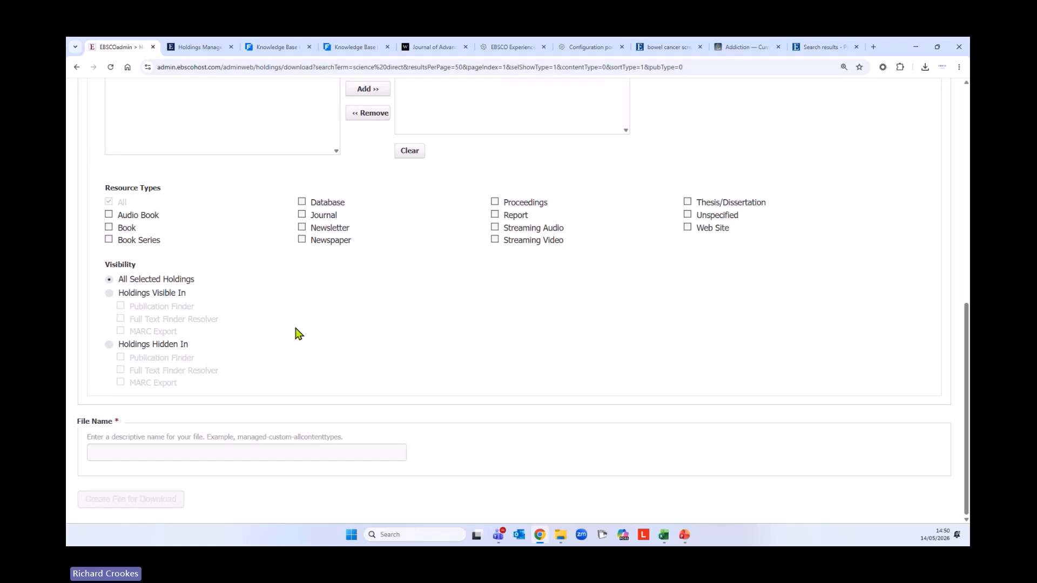
Set Visibility to Holdings Hidden In Publication Finder, Full Text Finder Resolver and MARC Export
{"action": "left_click", "coordinate": [110, 294]}
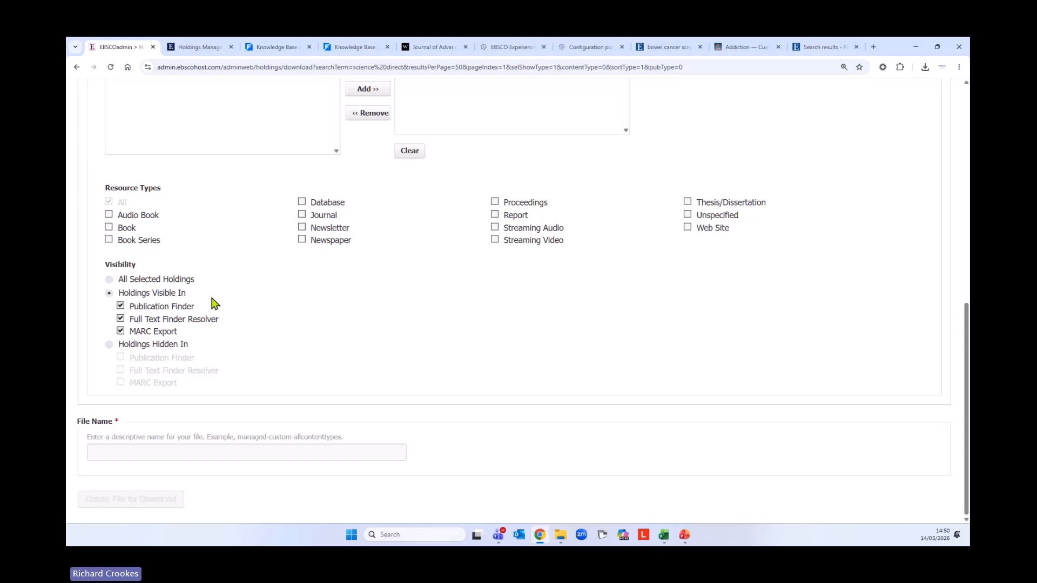
{"action": "left_click", "coordinate": [120, 331]}
{"action": "left_click", "coordinate": [120, 319]}
{"action": "left_click", "coordinate": [121, 319]}
{"action": "left_click", "coordinate": [109, 279]}
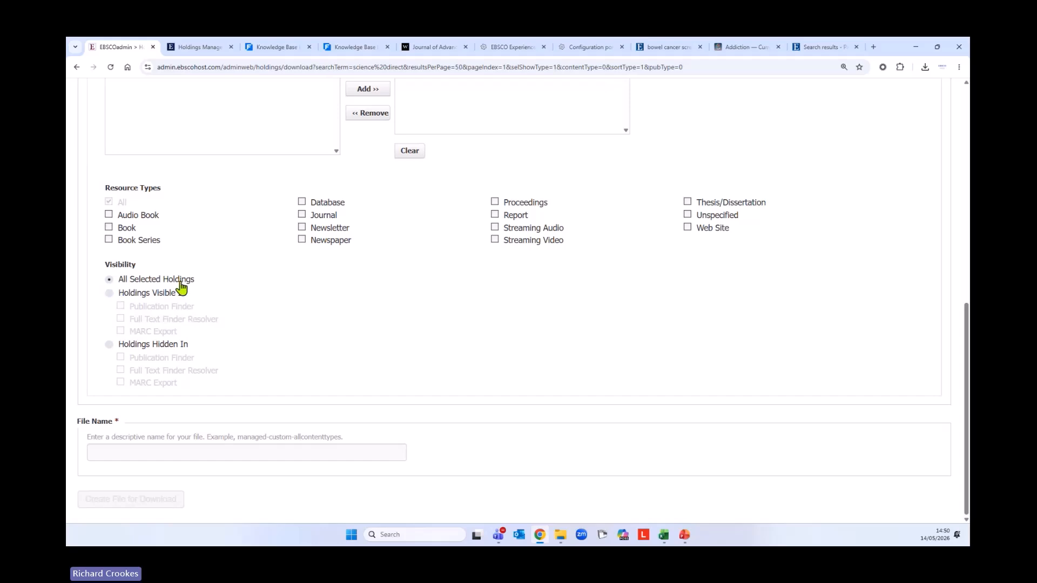
{"action": "left_click", "coordinate": [109, 345]}
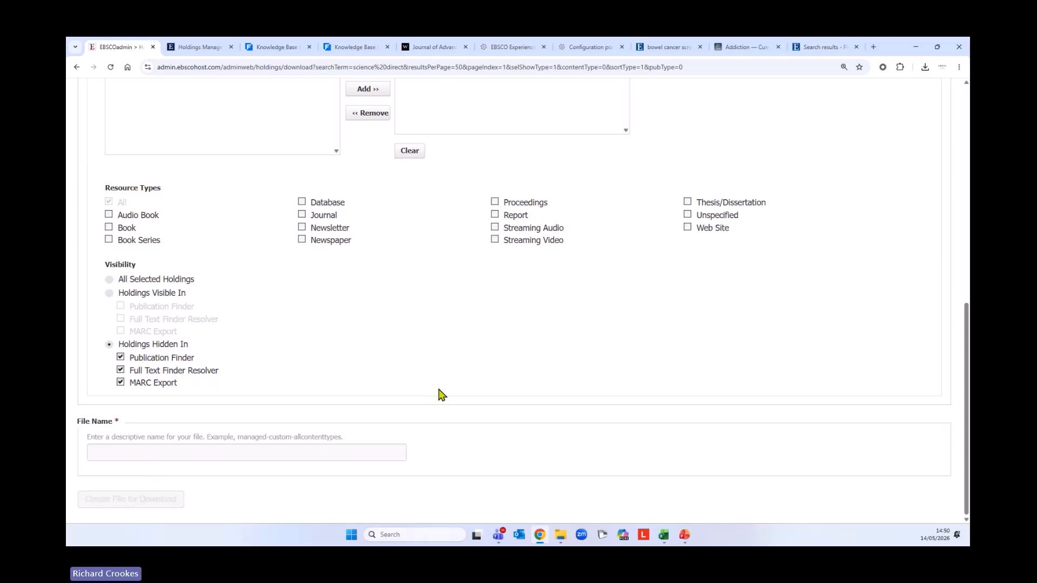
{"action": "scroll", "coordinate": [446, 397], "scroll_direction": "up", "scroll_amount": 3}
{"action": "scroll", "coordinate": [446, 397], "scroll_direction": "up", "scroll_amount": 2}
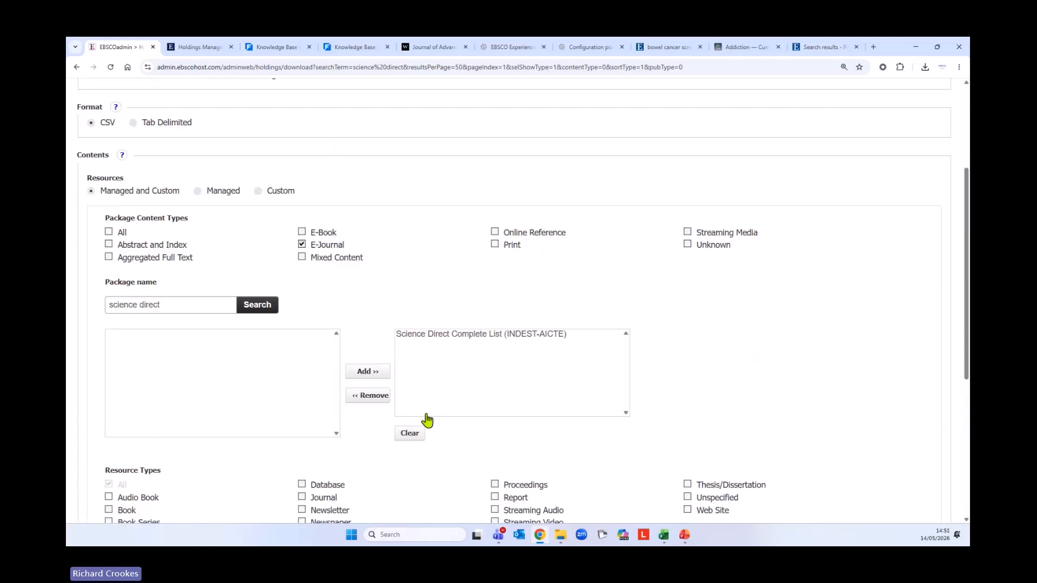
{"action": "scroll", "coordinate": [427, 421], "scroll_direction": "down", "scroll_amount": 5}
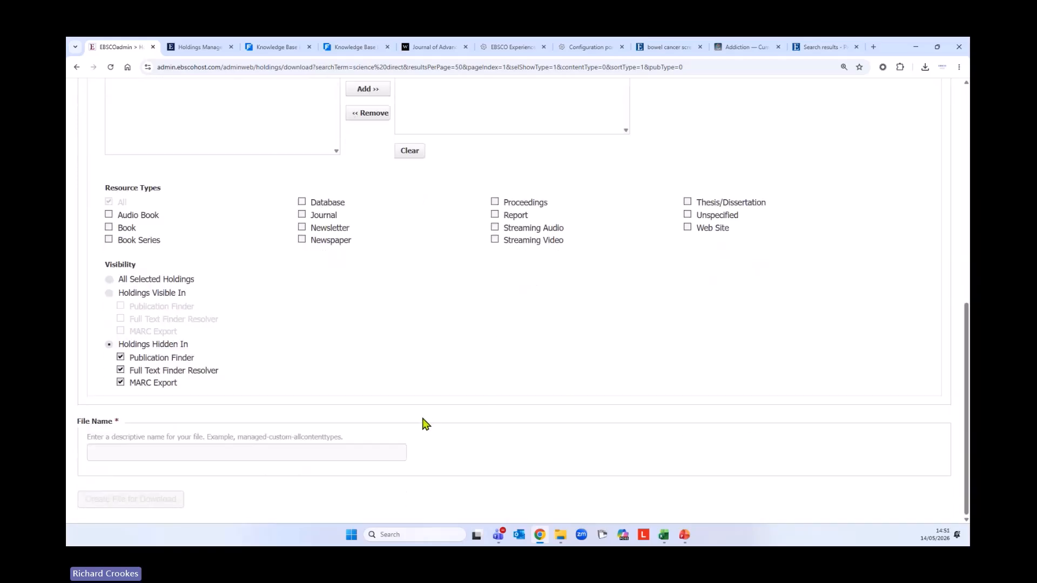
{"action": "left_click", "coordinate": [112, 459]}
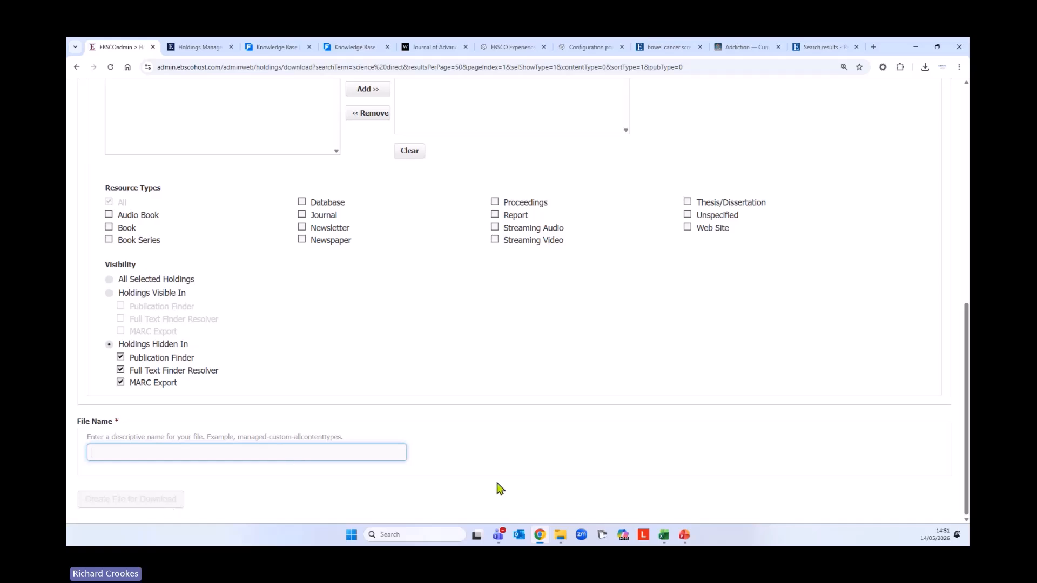
{"action": "scroll", "coordinate": [497, 487], "scroll_direction": "up", "scroll_amount": 8}
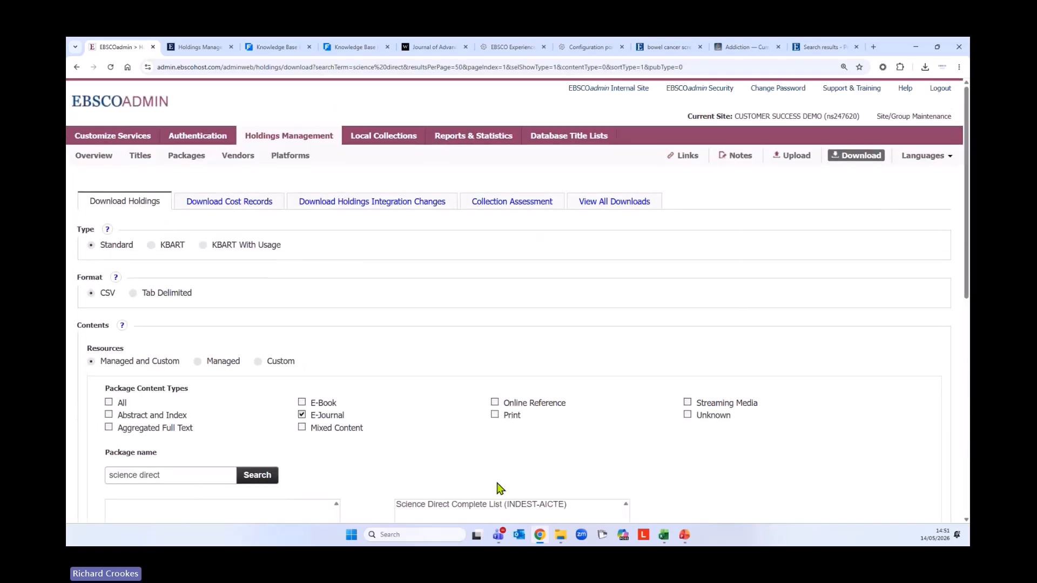
View the list of all downloads, then return to the Holdings Management Overview
{"action": "left_click", "coordinate": [601, 204]}
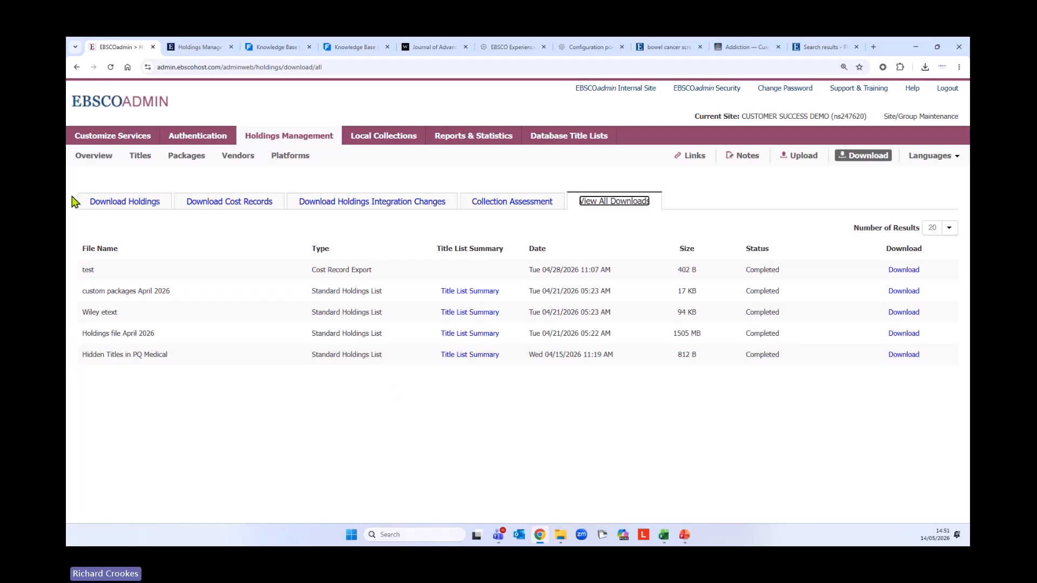
{"action": "left_click", "coordinate": [99, 162]}
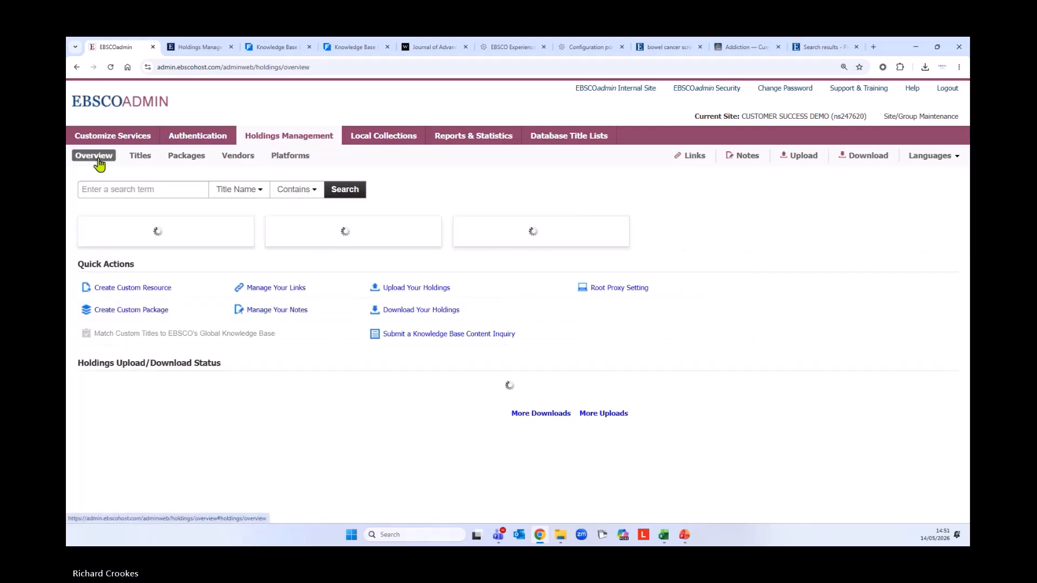
Open the Download Your Holdings form and set resources to Custom
{"action": "left_click", "coordinate": [422, 311]}
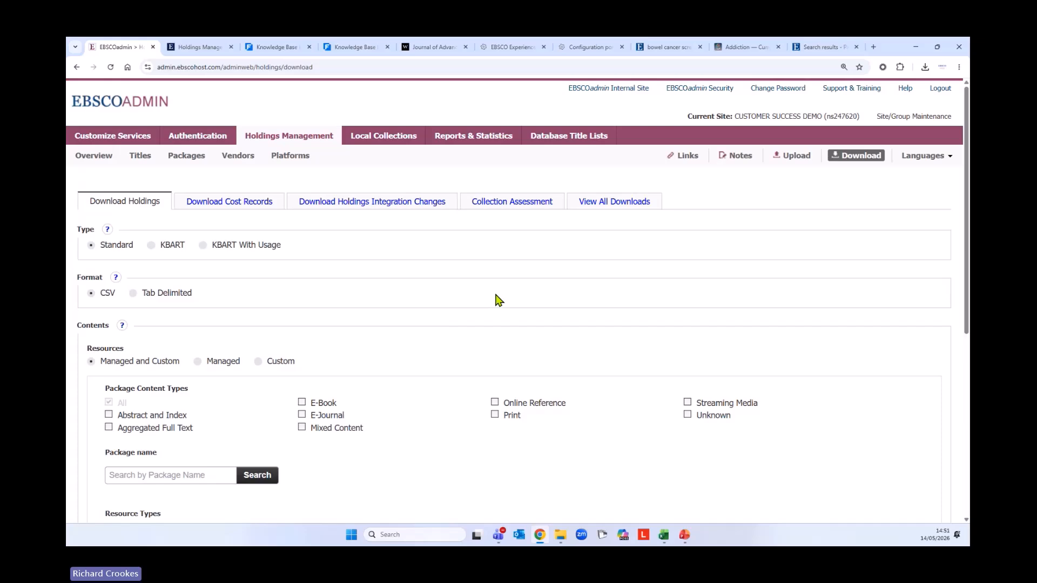
{"action": "scroll", "coordinate": [498, 300], "scroll_direction": "down", "scroll_amount": 6}
{"action": "scroll", "coordinate": [495, 309], "scroll_direction": "up", "scroll_amount": 5}
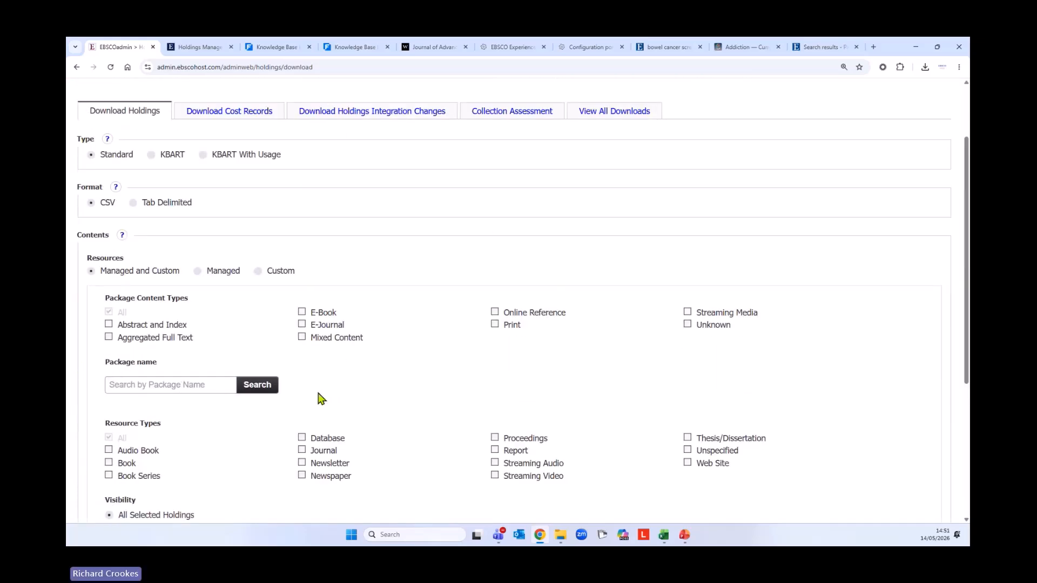
{"action": "left_click", "coordinate": [258, 271]}
Search packages for 'nursing' and add the Nursing package to the download
{"action": "left_click", "coordinate": [127, 387]}
{"action": "type", "text": "nursing"}
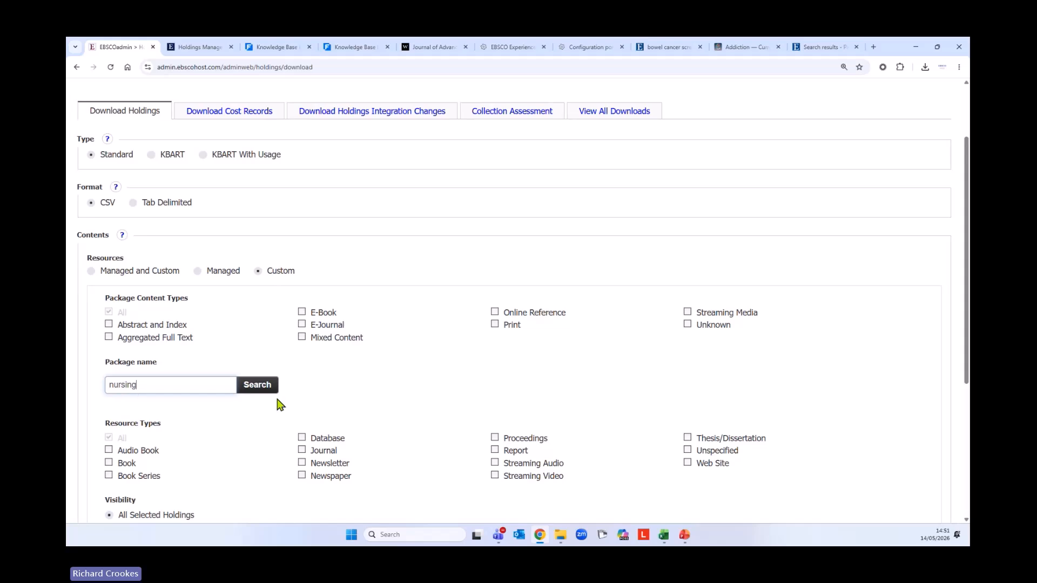
{"action": "left_click", "coordinate": [265, 387]}
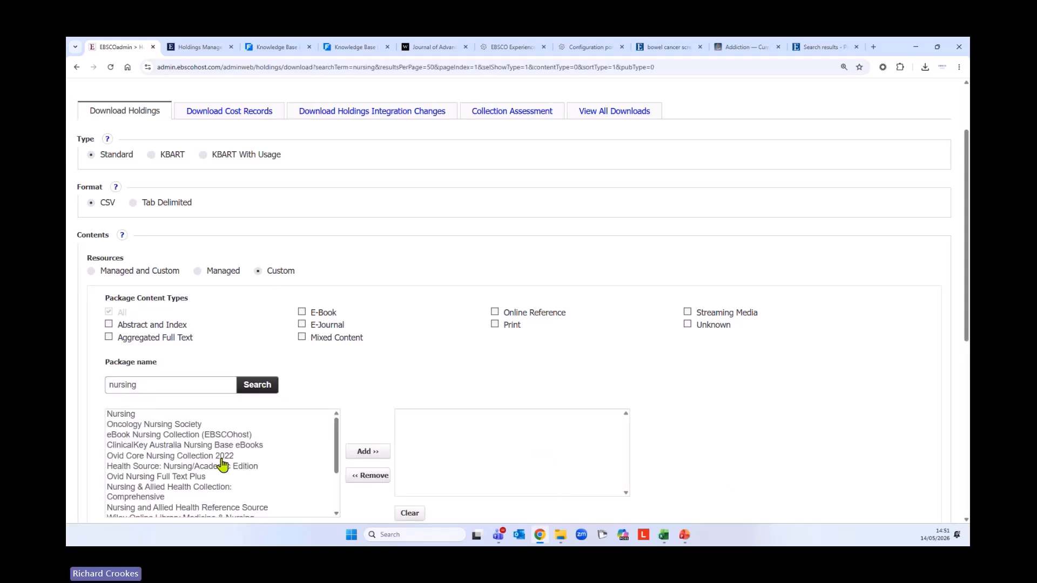
{"action": "scroll", "coordinate": [243, 470], "scroll_direction": "down", "scroll_amount": 2}
{"action": "scroll", "coordinate": [243, 470], "scroll_direction": "up", "scroll_amount": 2}
{"action": "left_click", "coordinate": [123, 416]}
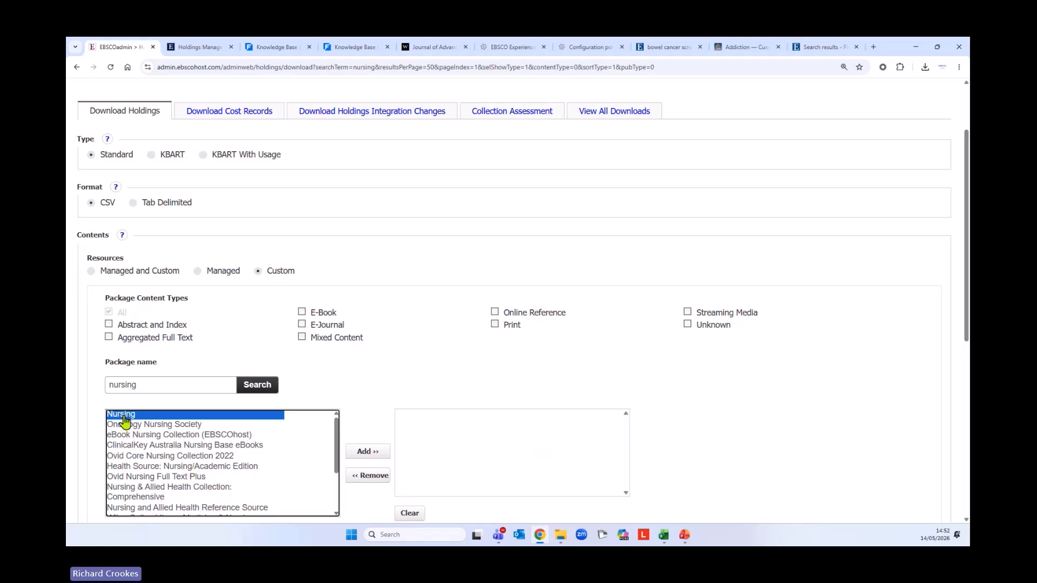
{"action": "left_click", "coordinate": [367, 453]}
Restrict the download's resource type to Journal
{"action": "scroll", "coordinate": [298, 465], "scroll_direction": "down", "scroll_amount": 3}
{"action": "scroll", "coordinate": [340, 373], "scroll_direction": "down", "scroll_amount": 6}
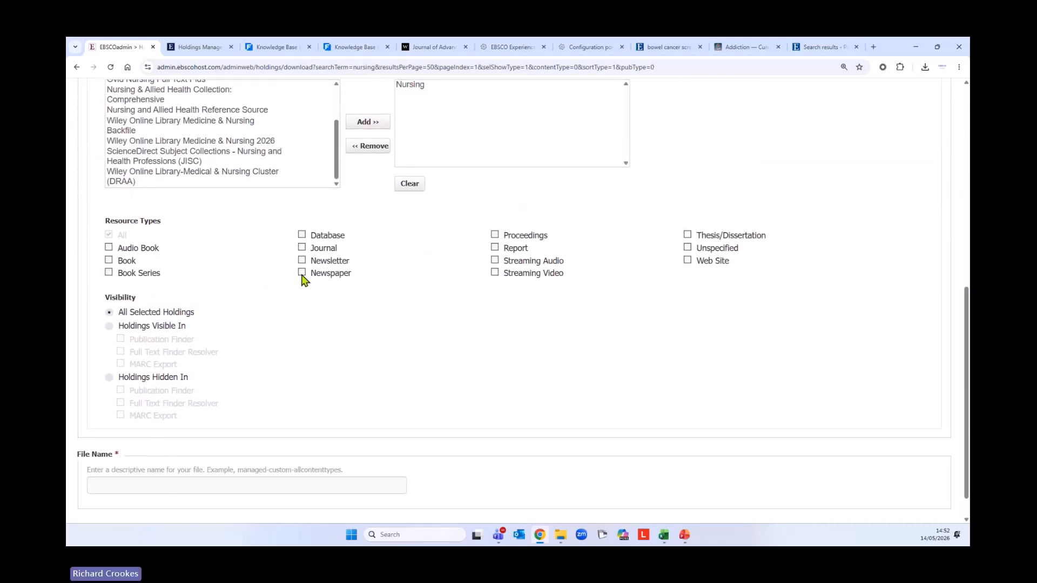
{"action": "left_click", "coordinate": [302, 247]}
{"action": "scroll", "coordinate": [443, 335], "scroll_direction": "down", "scroll_amount": 1}
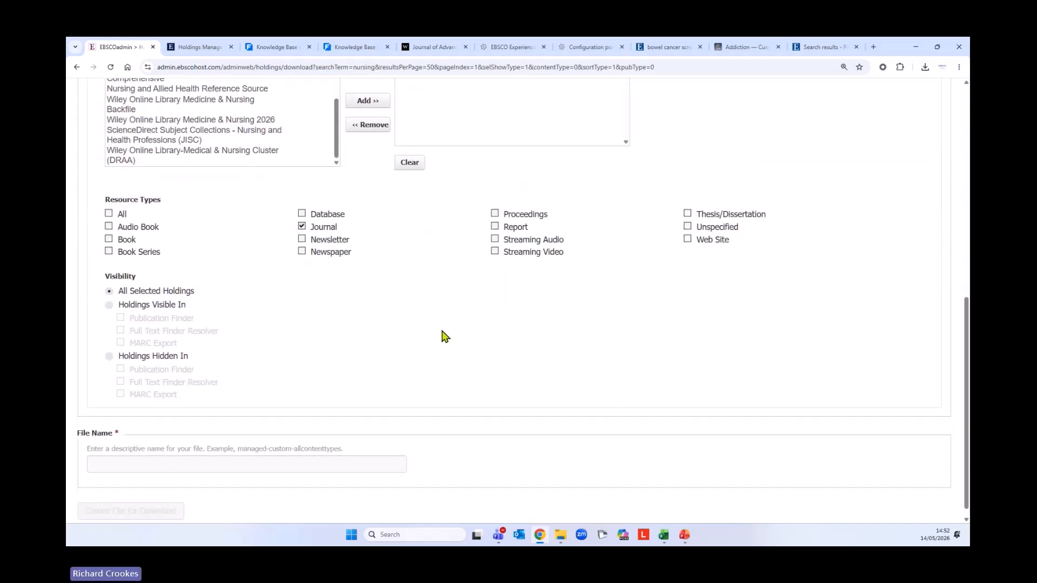
{"action": "left_click", "coordinate": [183, 456]}
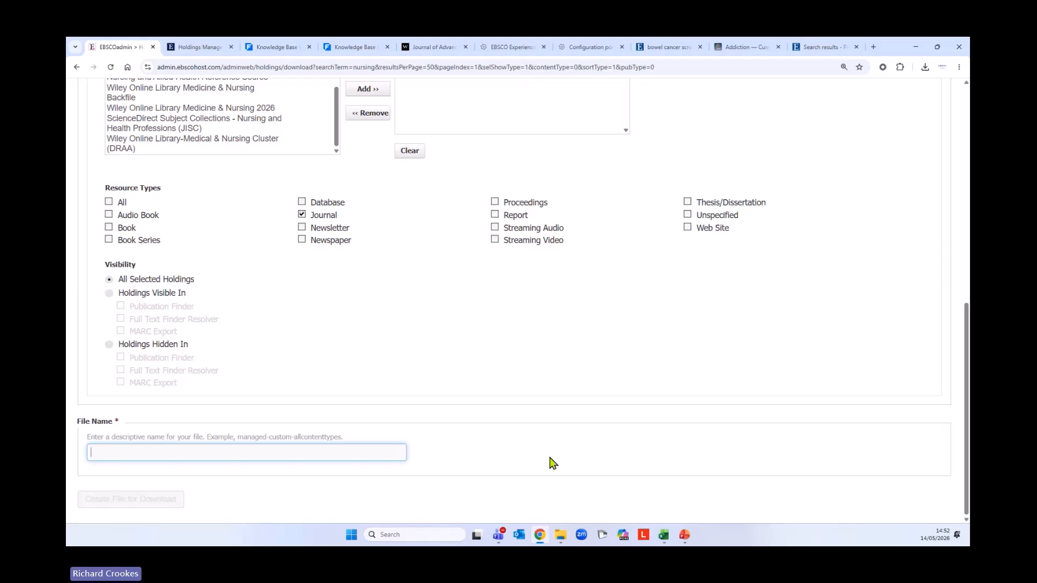
Name the file 'nursing 2026' and create it for download
{"action": "type", "text": "nur"}
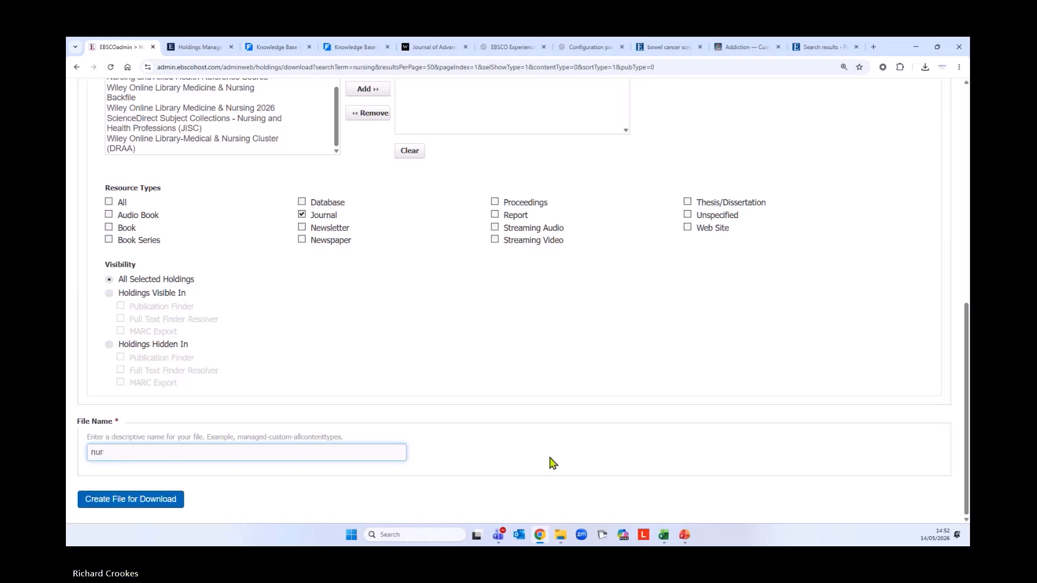
{"action": "type", "text": "sing 2026"}
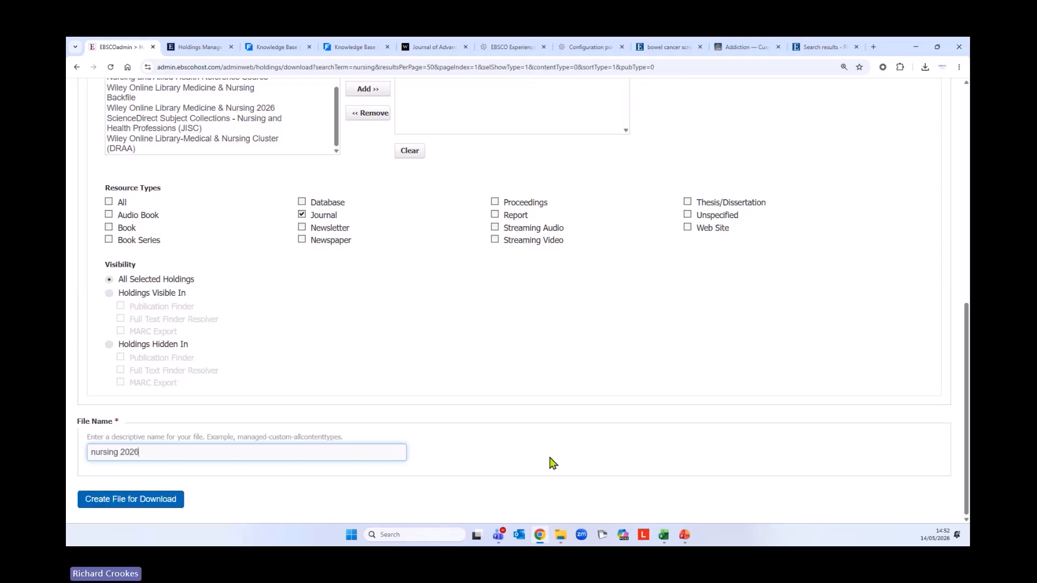
{"action": "left_click", "coordinate": [96, 500]}
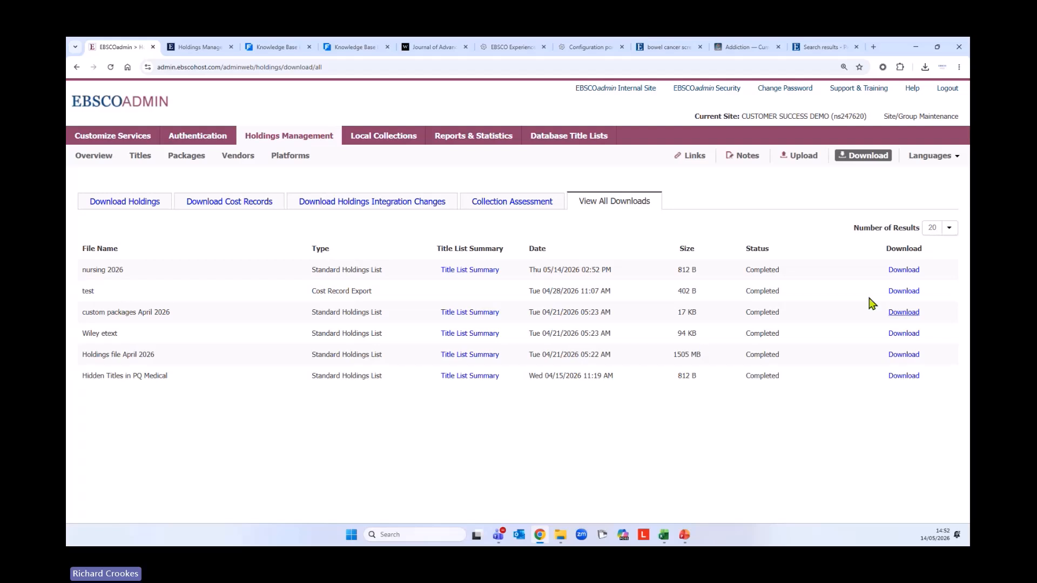
Download and save the nursing 2026 CSV, check its headers in Excel, then move Excel aside
{"action": "left_click", "coordinate": [897, 276]}
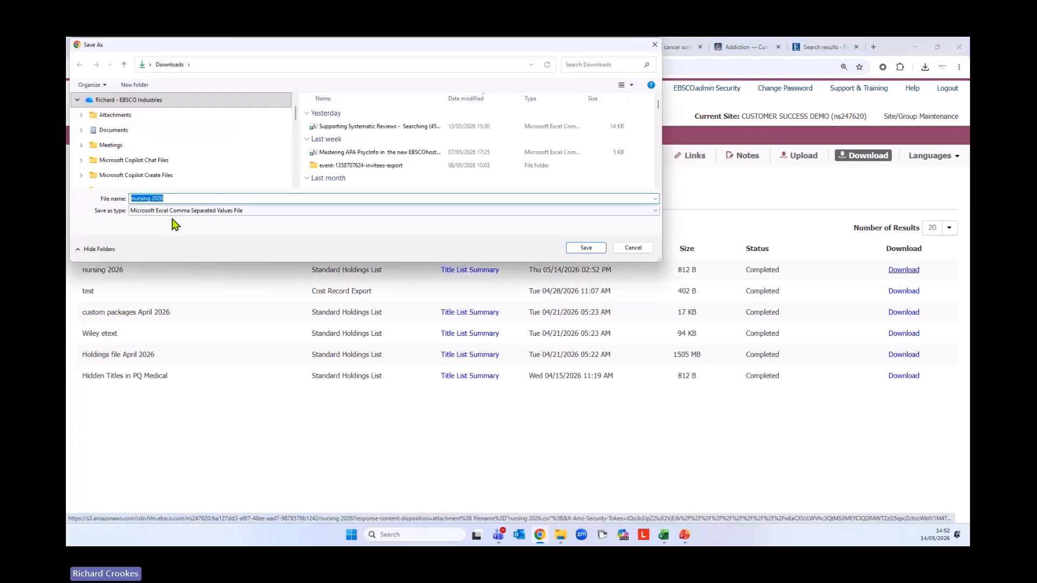
{"action": "left_click", "coordinate": [589, 248]}
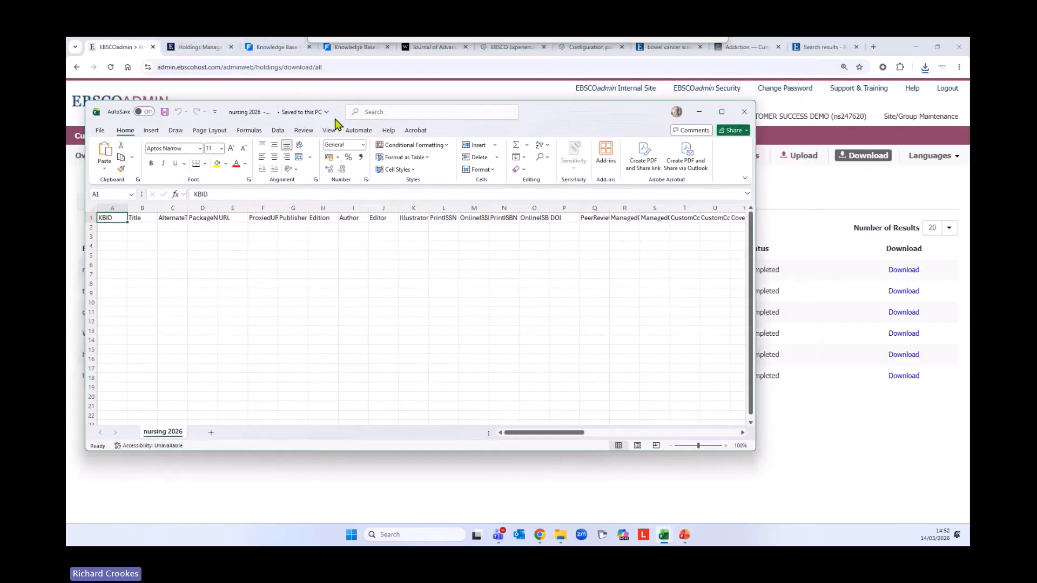
{"action": "left_click_drag", "start_coordinate": [336, 121], "coordinate": [969, 121]}
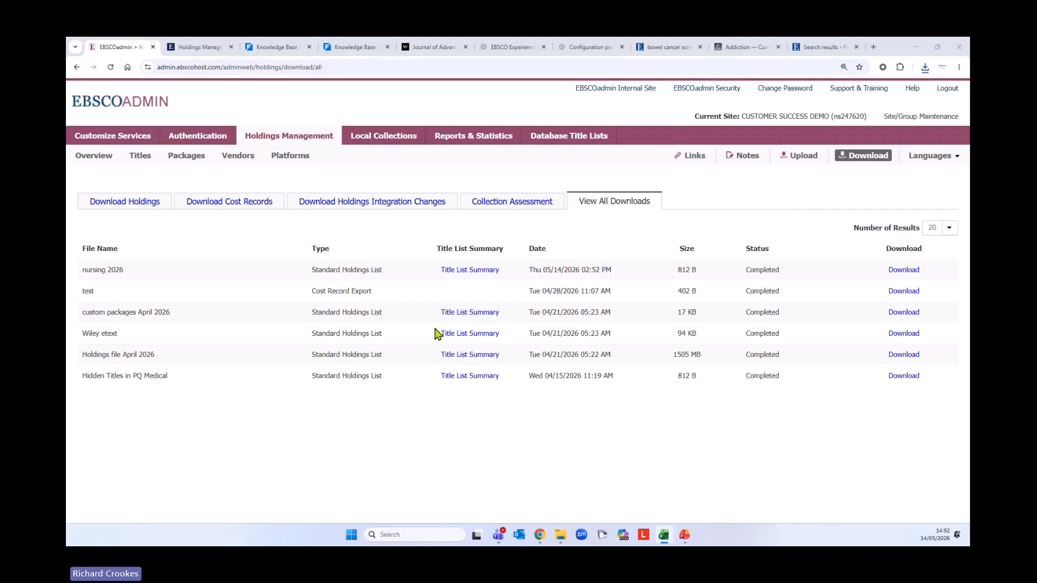
Go from the Overview through Upload Your Holdings to the Upload Holdings Files form
{"action": "left_click", "coordinate": [94, 156]}
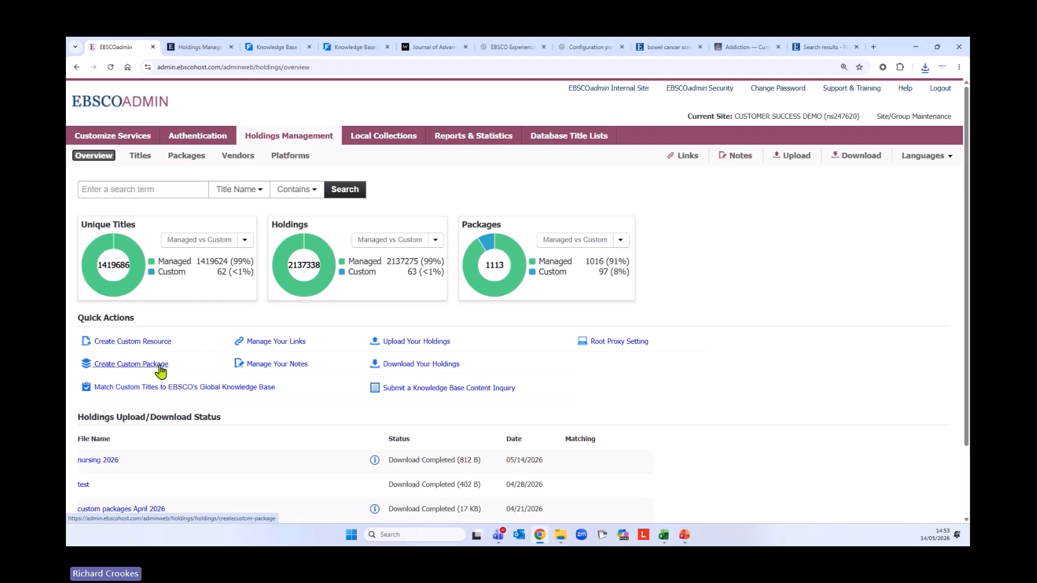
{"action": "left_click", "coordinate": [400, 341]}
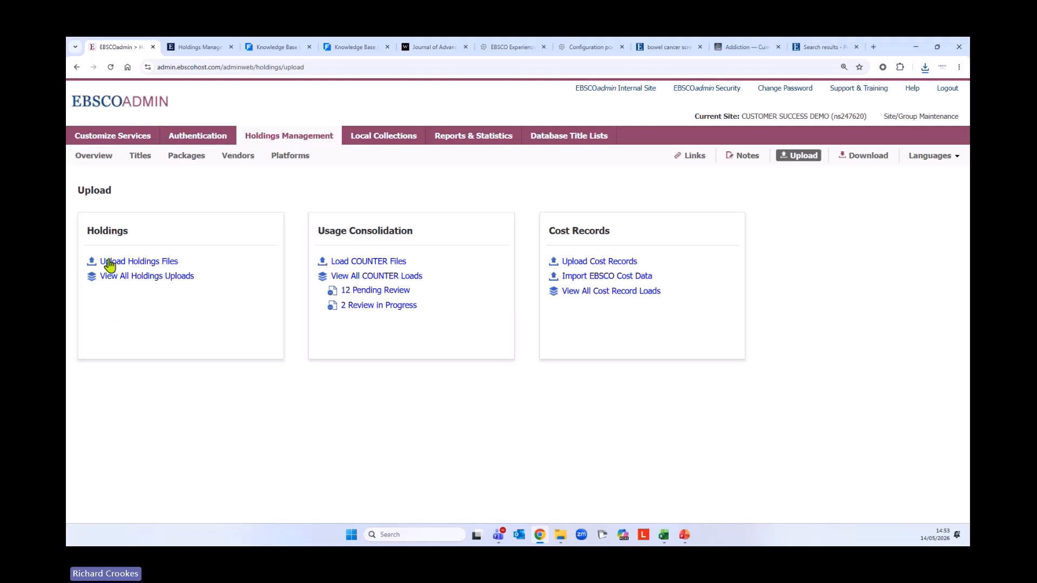
{"action": "left_click", "coordinate": [141, 262]}
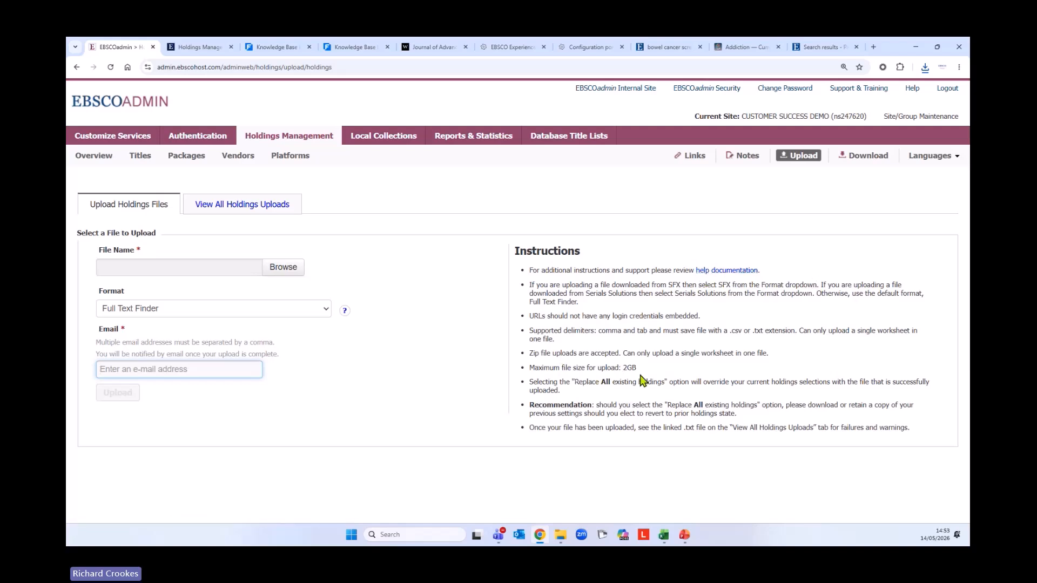
Open the Uploading Your Holdings help article and review its file type and column rules
{"action": "left_click", "coordinate": [721, 274]}
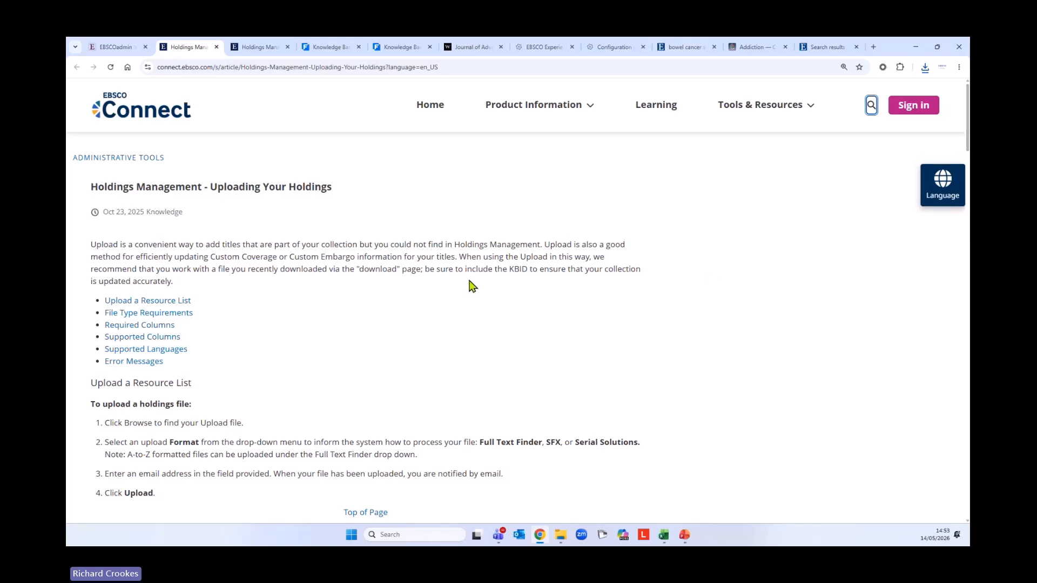
{"action": "scroll", "coordinate": [472, 284], "scroll_direction": "down", "scroll_amount": 2}
{"action": "scroll", "coordinate": [480, 284], "scroll_direction": "down", "scroll_amount": 3}
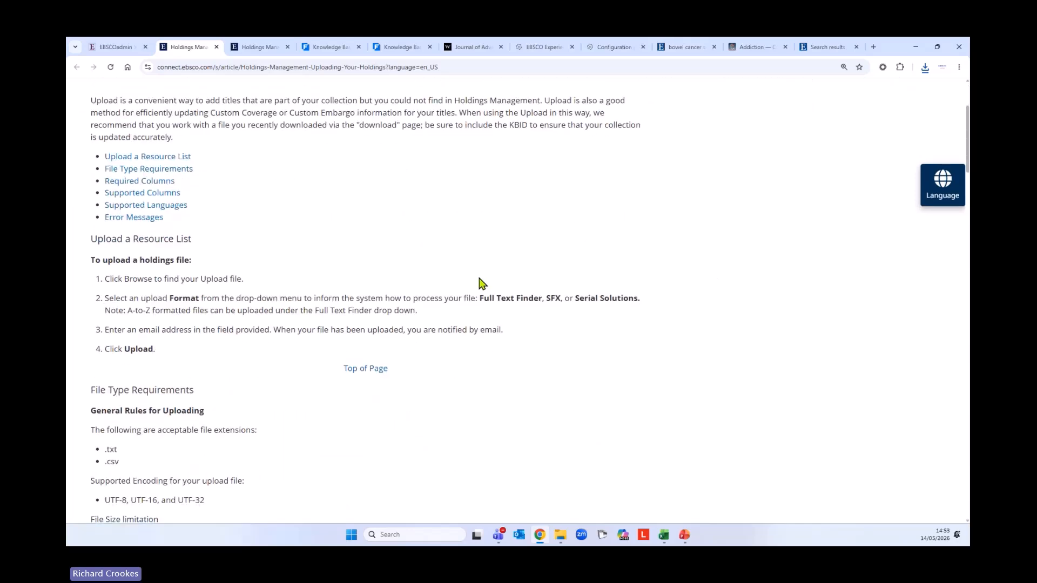
{"action": "scroll", "coordinate": [518, 276], "scroll_direction": "down", "scroll_amount": 3}
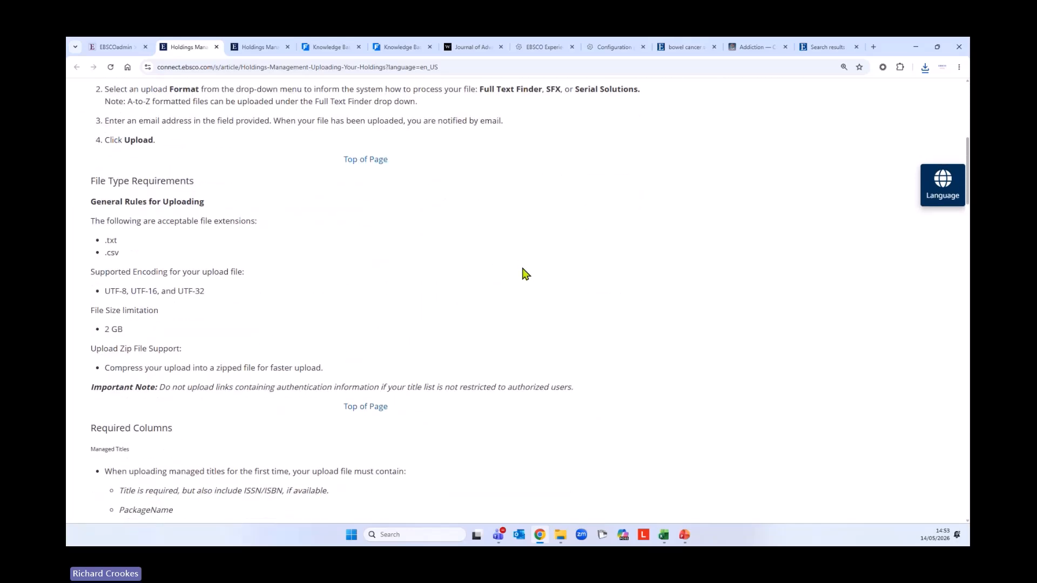
{"action": "scroll", "coordinate": [524, 273], "scroll_direction": "down", "scroll_amount": 5}
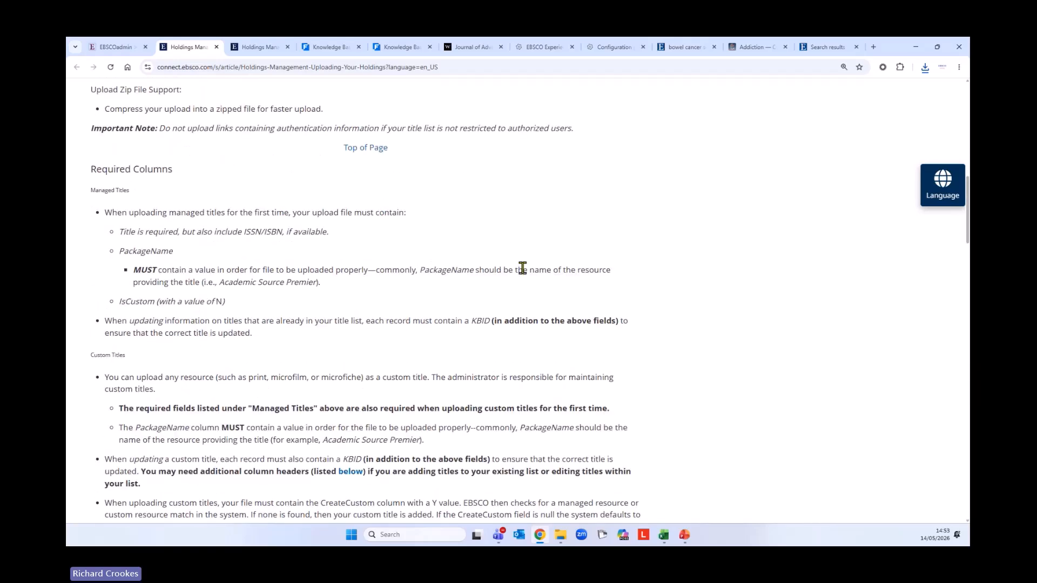
{"action": "scroll", "coordinate": [576, 287], "scroll_direction": "down", "scroll_amount": 2}
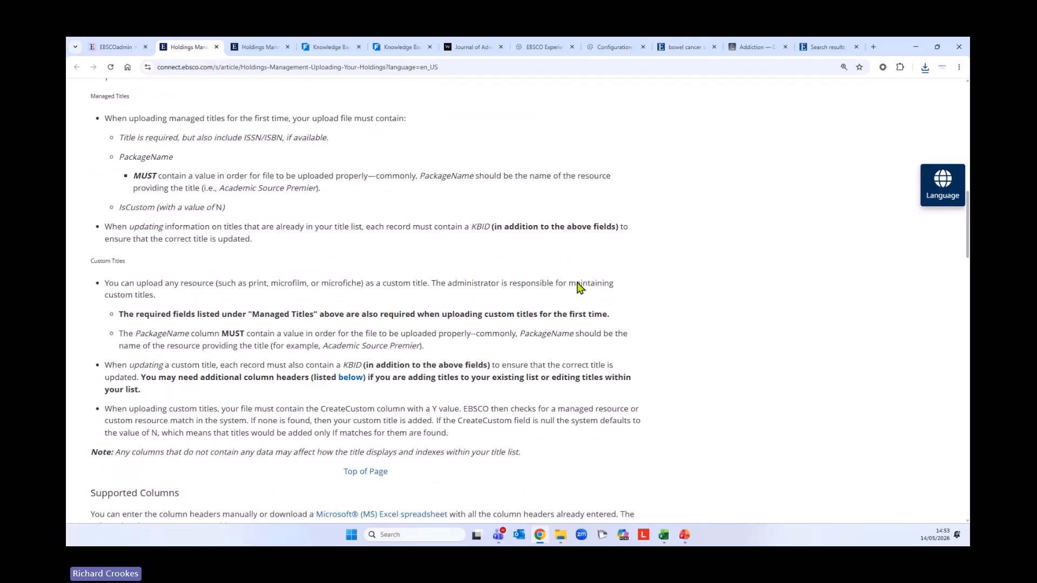
{"action": "scroll", "coordinate": [577, 281], "scroll_direction": "down", "scroll_amount": 4}
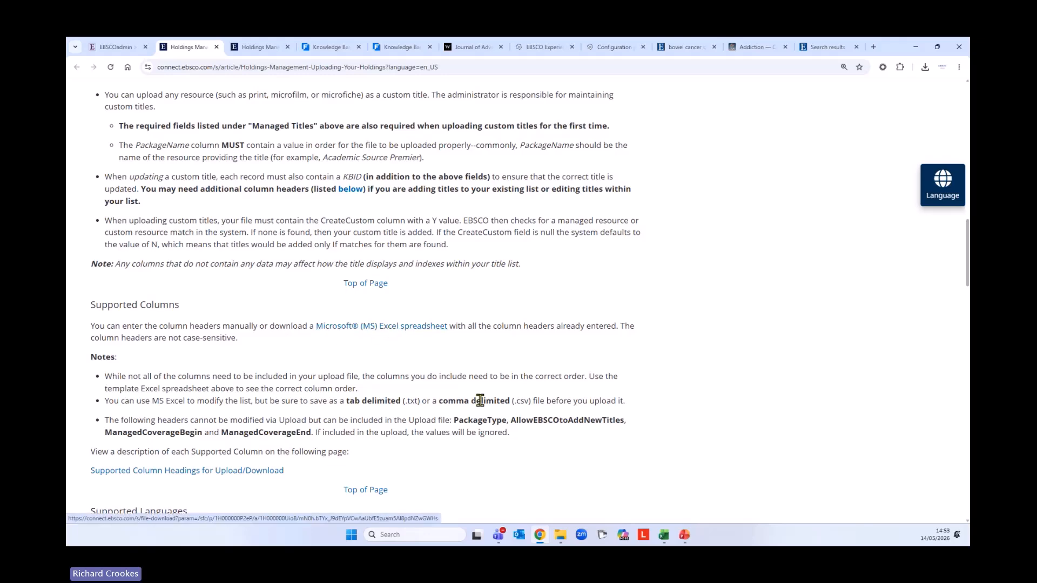
{"action": "scroll", "coordinate": [470, 370], "scroll_direction": "up", "scroll_amount": 7}
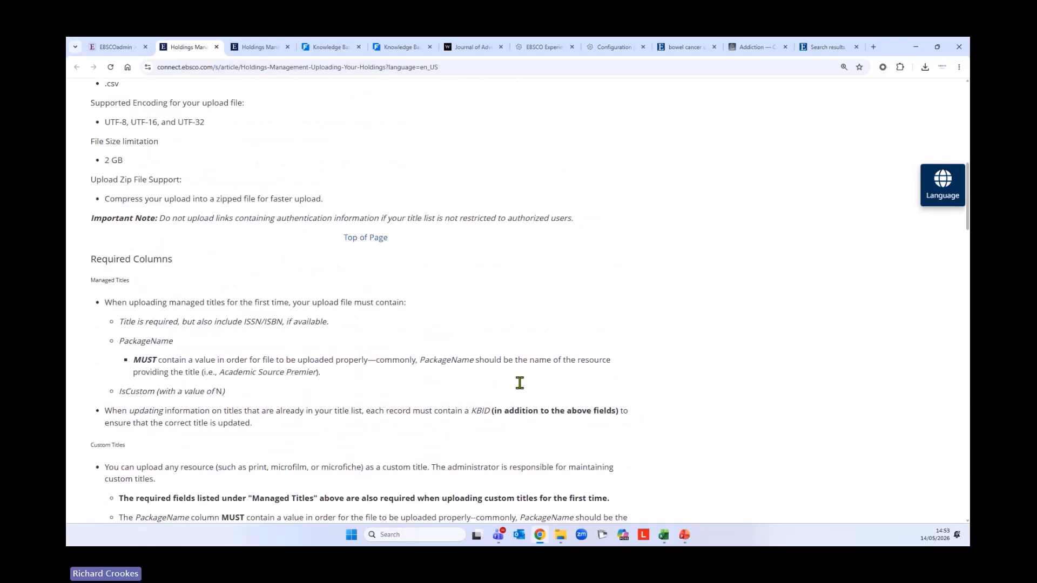
{"action": "scroll", "coordinate": [532, 400], "scroll_direction": "up", "scroll_amount": 2}
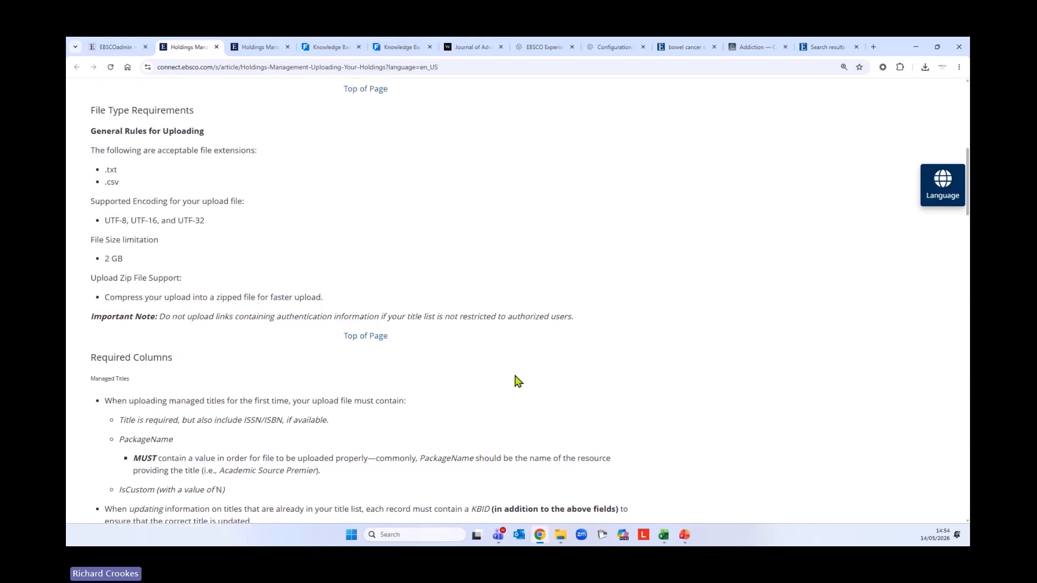
{"action": "scroll", "coordinate": [539, 387], "scroll_direction": "up", "scroll_amount": 3}
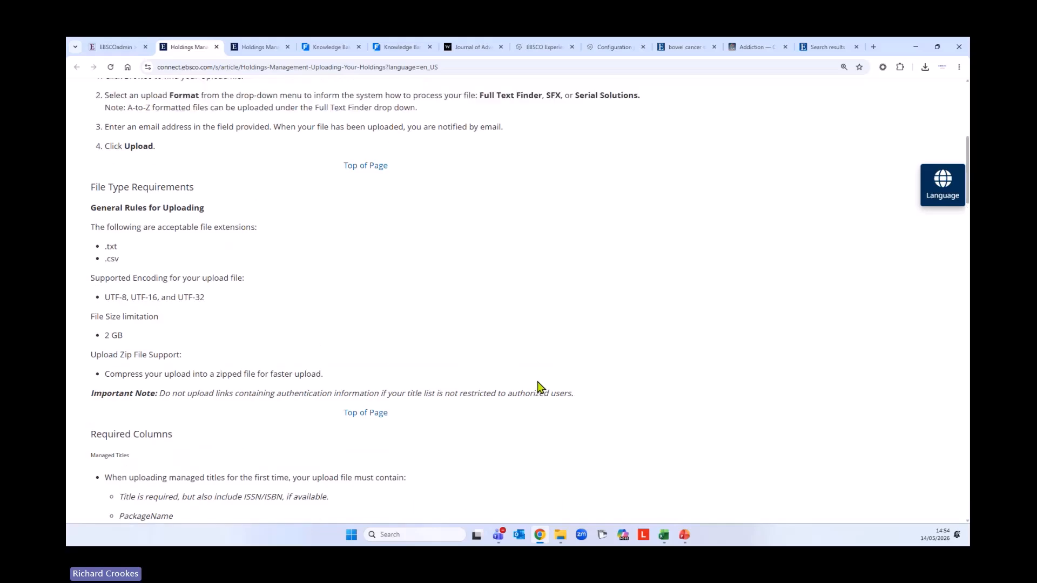
{"action": "scroll", "coordinate": [539, 386], "scroll_direction": "down", "scroll_amount": 5}
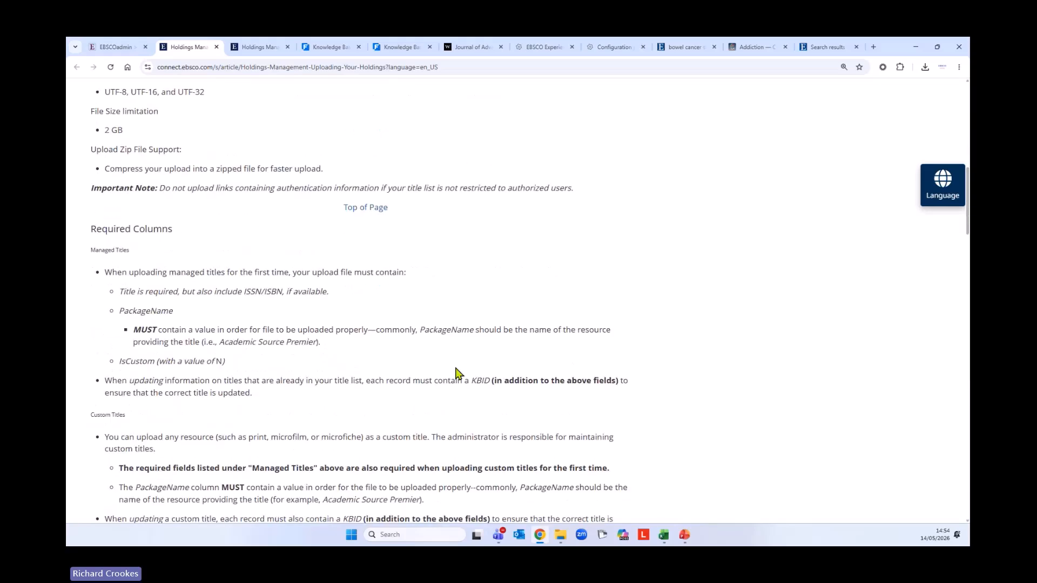
{"action": "scroll", "coordinate": [342, 327], "scroll_direction": "down", "scroll_amount": 6}
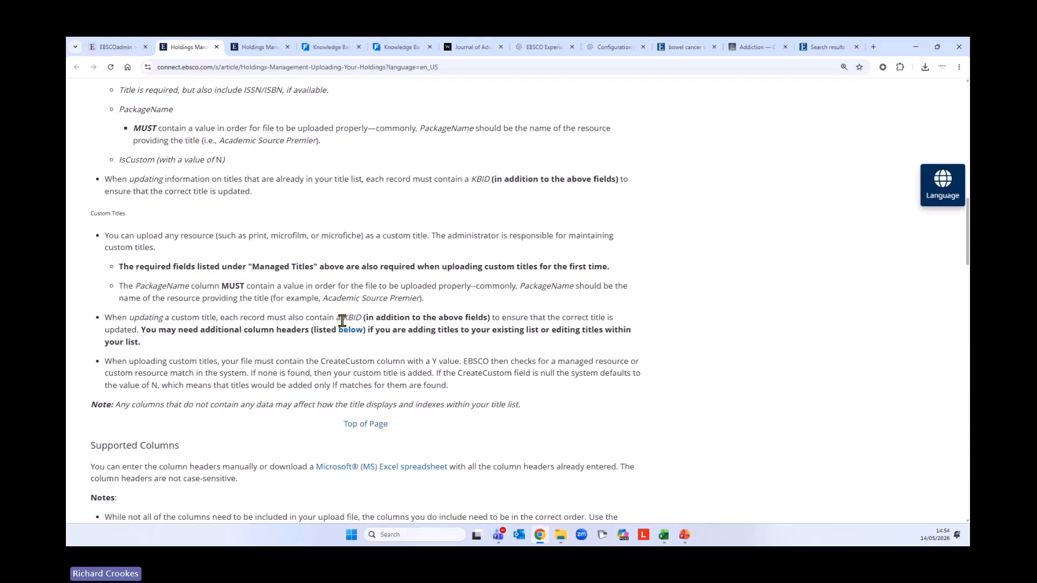
{"action": "scroll", "coordinate": [343, 327], "scroll_direction": "down", "scroll_amount": 3}
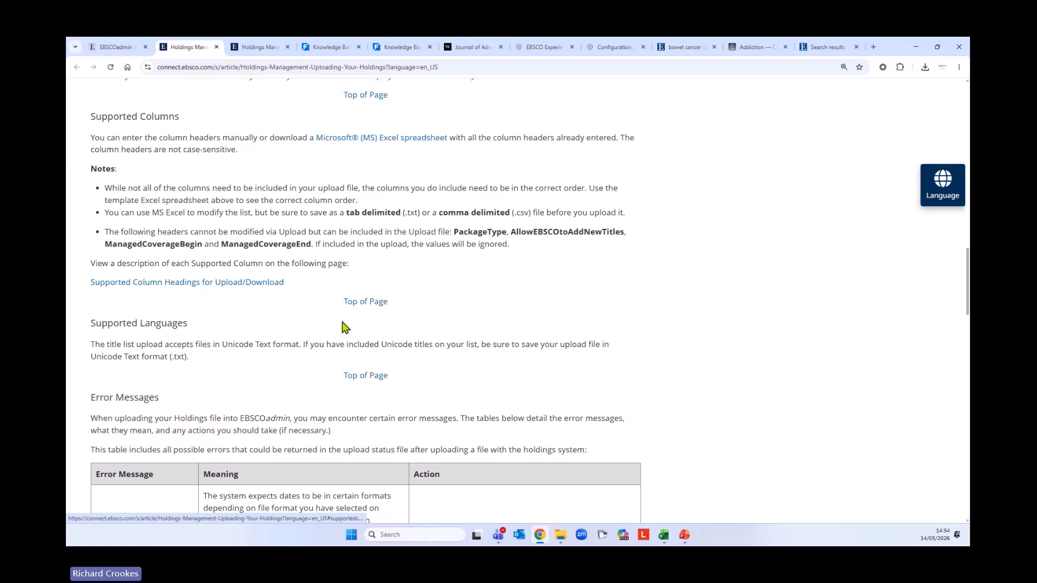
Open the Supported Column Headings article and read fields like PrintISBN, DOI and PeerReviewed
{"action": "left_click", "coordinate": [116, 283]}
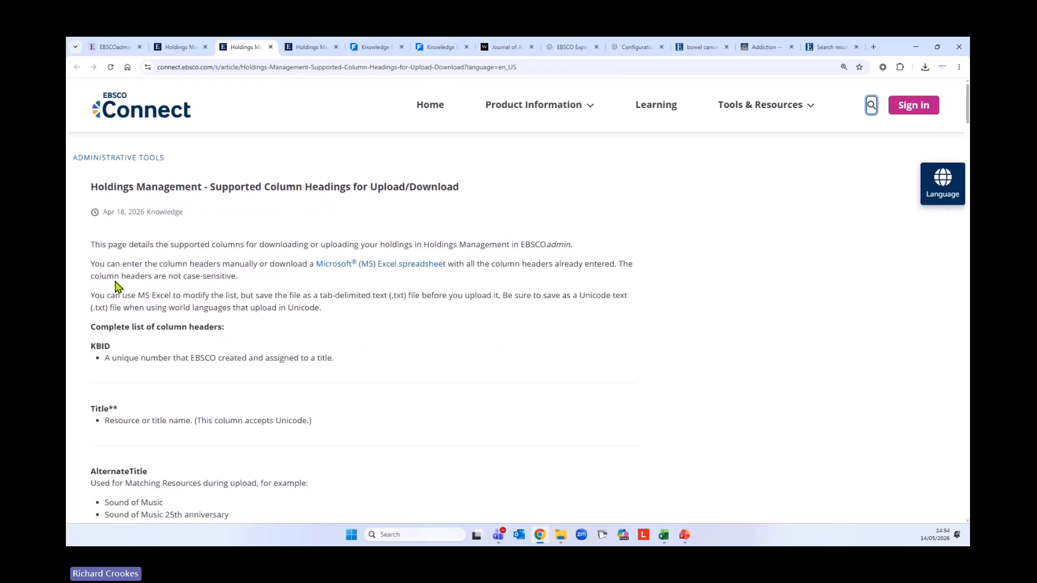
{"action": "scroll", "coordinate": [429, 326], "scroll_direction": "down", "scroll_amount": 3}
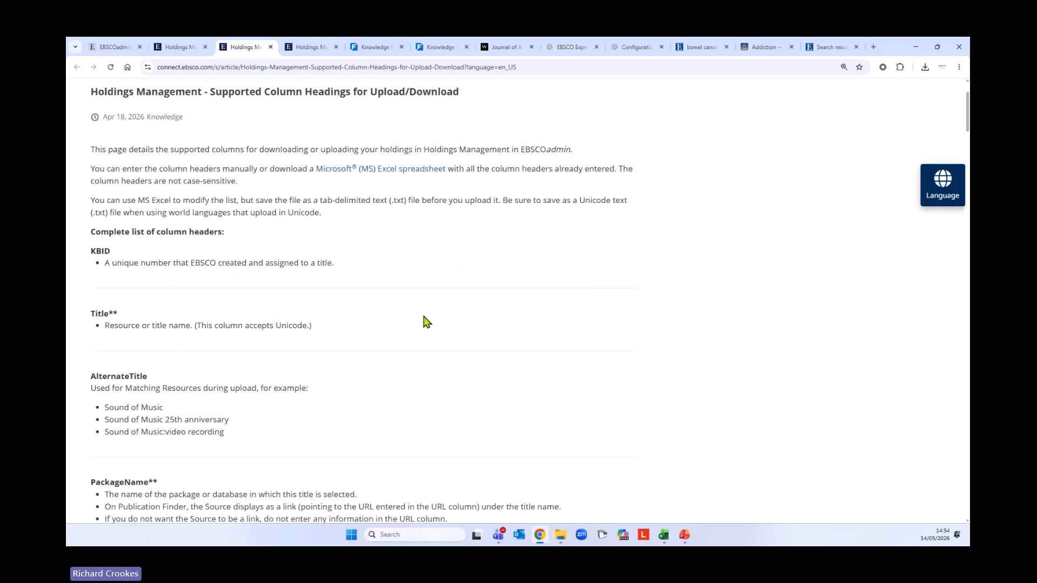
{"action": "scroll", "coordinate": [473, 290], "scroll_direction": "down", "scroll_amount": 2}
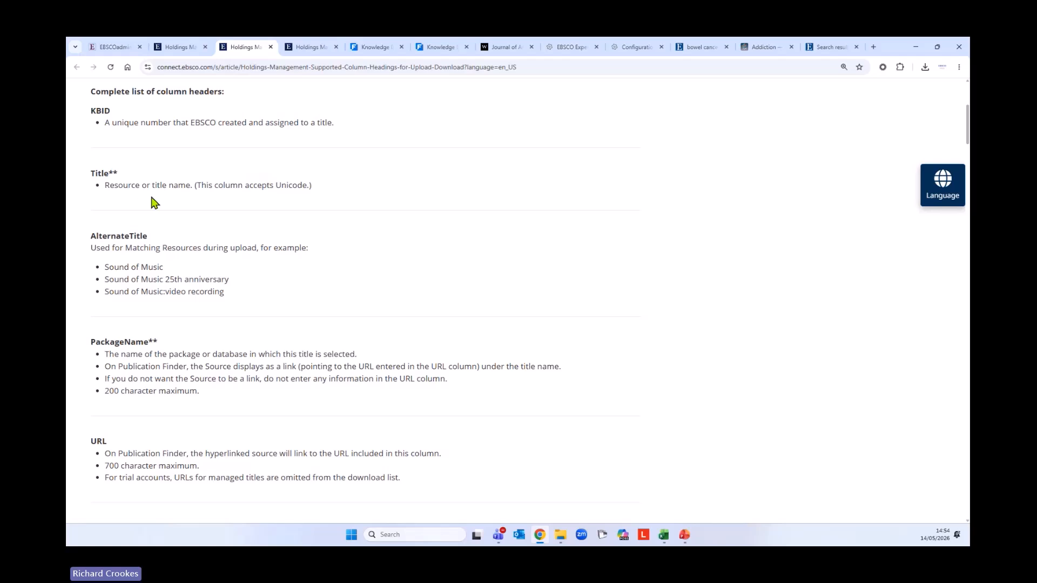
{"action": "scroll", "coordinate": [375, 306], "scroll_direction": "down", "scroll_amount": 2}
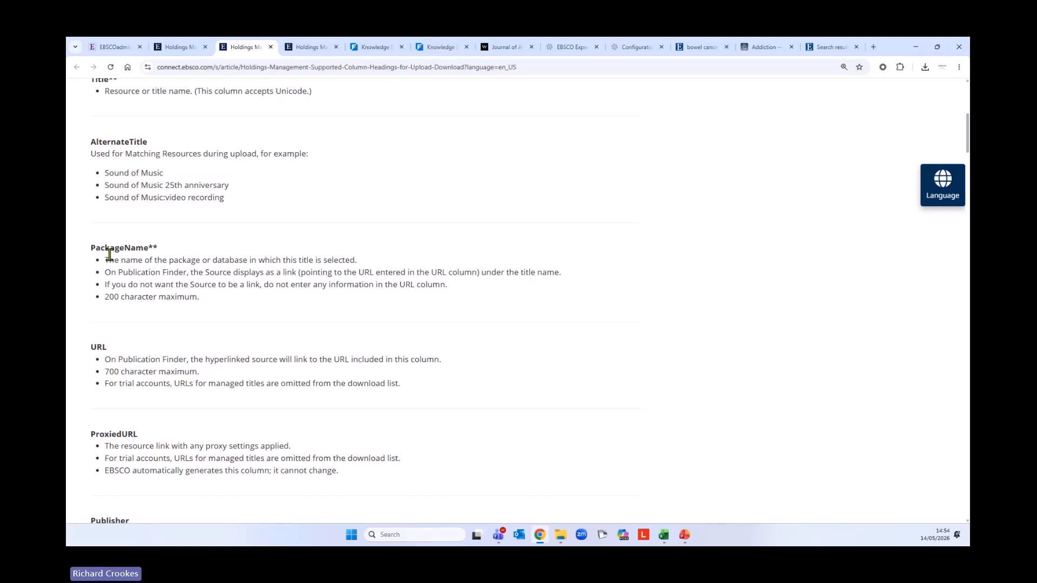
{"action": "scroll", "coordinate": [470, 306], "scroll_direction": "down", "scroll_amount": 5}
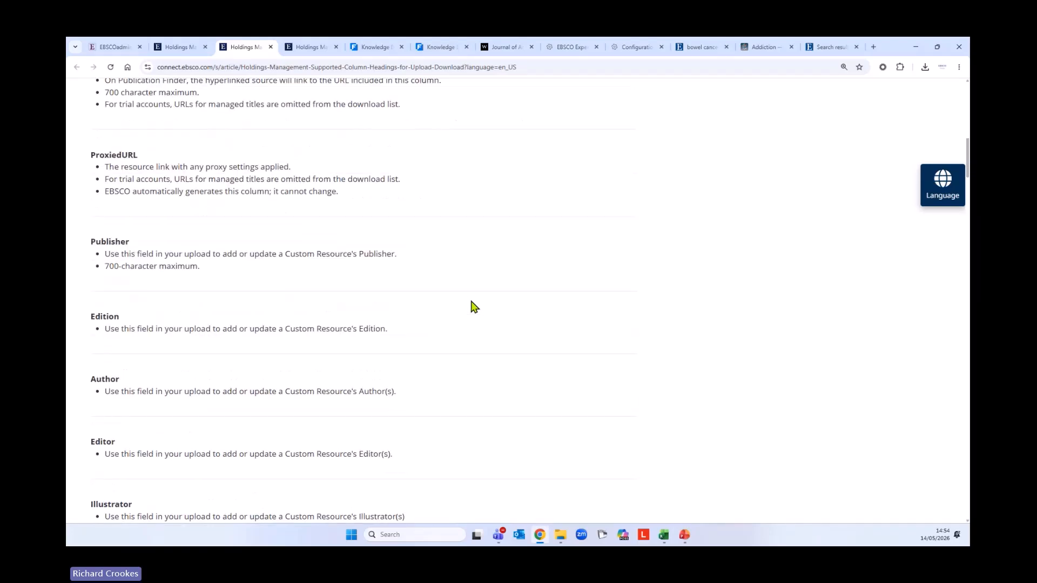
{"action": "scroll", "coordinate": [471, 306], "scroll_direction": "down", "scroll_amount": 7}
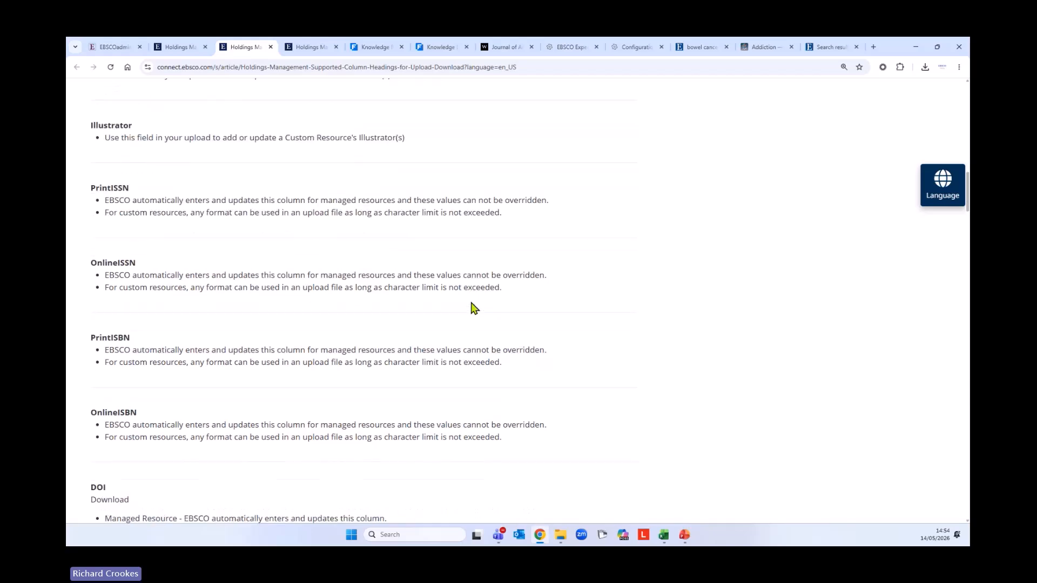
{"action": "scroll", "coordinate": [471, 305], "scroll_direction": "down", "scroll_amount": 8}
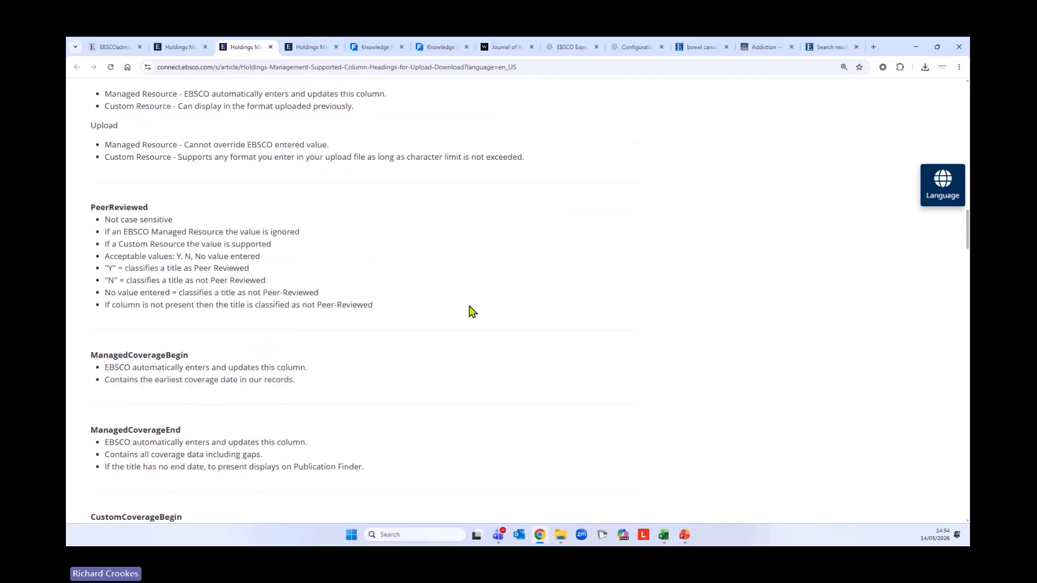
{"action": "scroll", "coordinate": [471, 311], "scroll_direction": "down", "scroll_amount": 4}
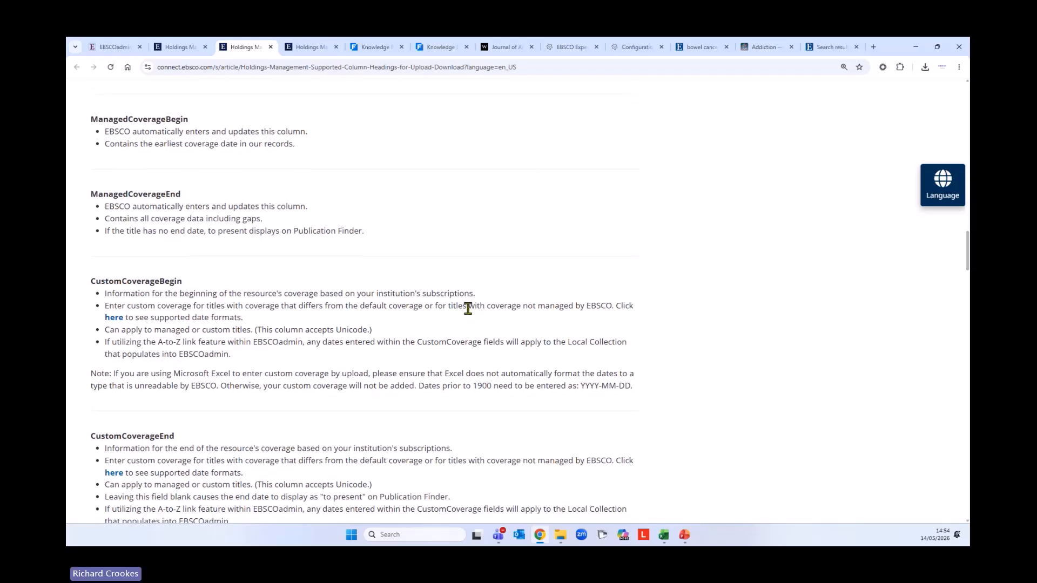
{"action": "scroll", "coordinate": [468, 307], "scroll_direction": "down", "scroll_amount": 7}
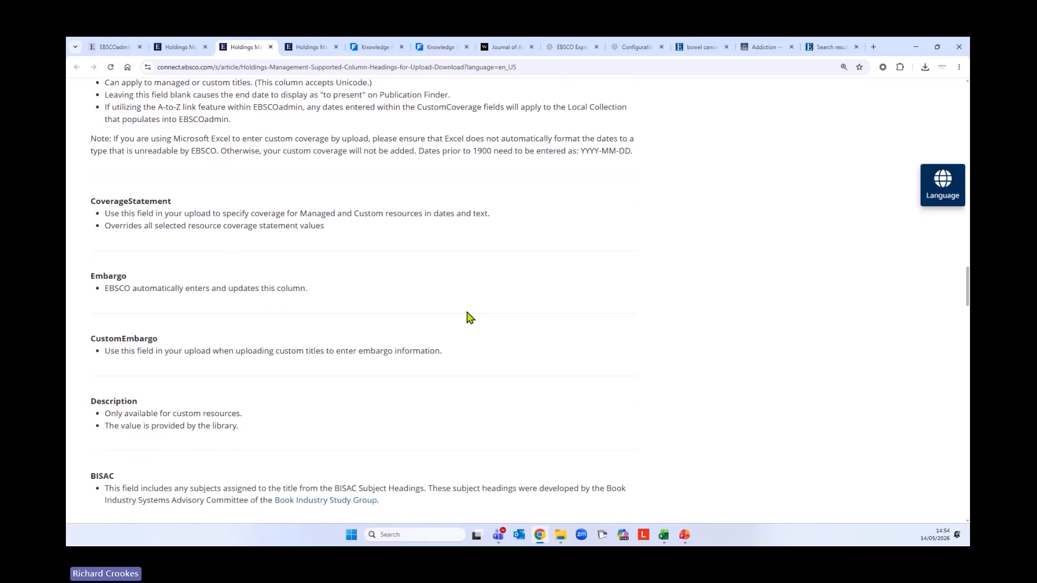
{"action": "scroll", "coordinate": [468, 316], "scroll_direction": "down", "scroll_amount": 6}
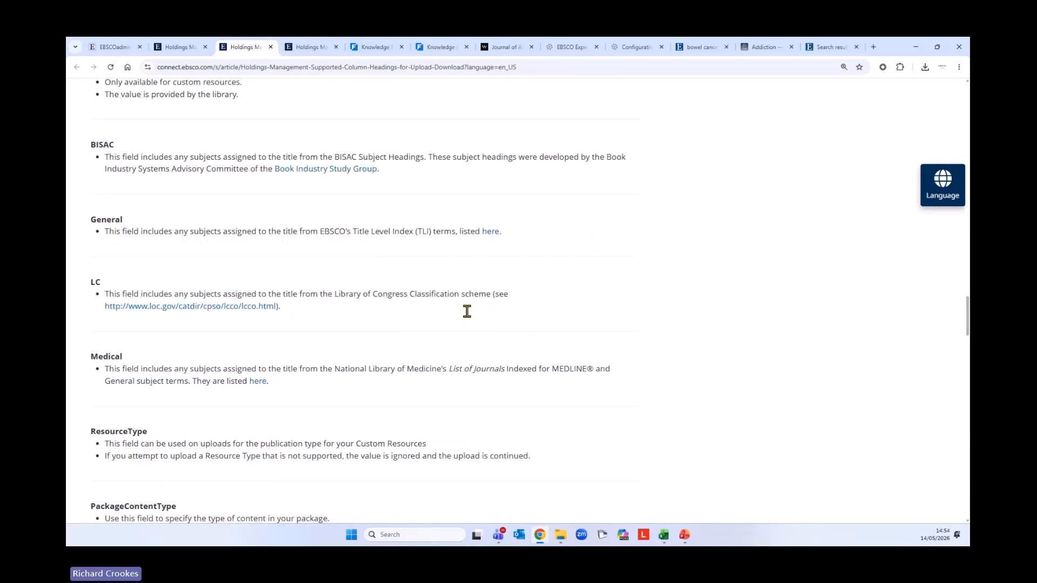
{"action": "scroll", "coordinate": [467, 311], "scroll_direction": "down", "scroll_amount": 5}
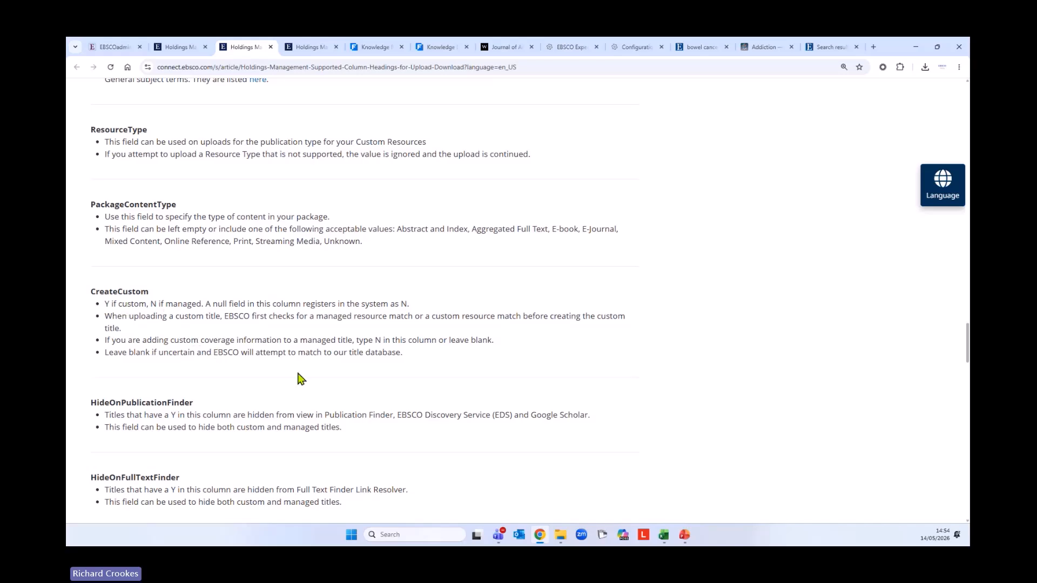
{"action": "scroll", "coordinate": [298, 378], "scroll_direction": "down", "scroll_amount": 2}
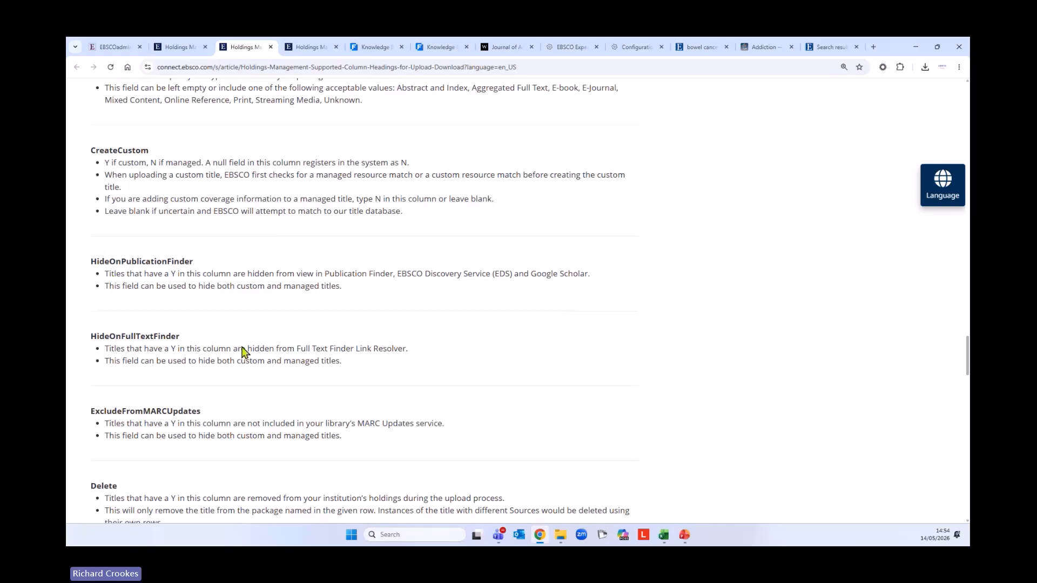
{"action": "scroll", "coordinate": [428, 398], "scroll_direction": "down", "scroll_amount": 2}
{"action": "scroll", "coordinate": [435, 395], "scroll_direction": "up", "scroll_amount": 20}
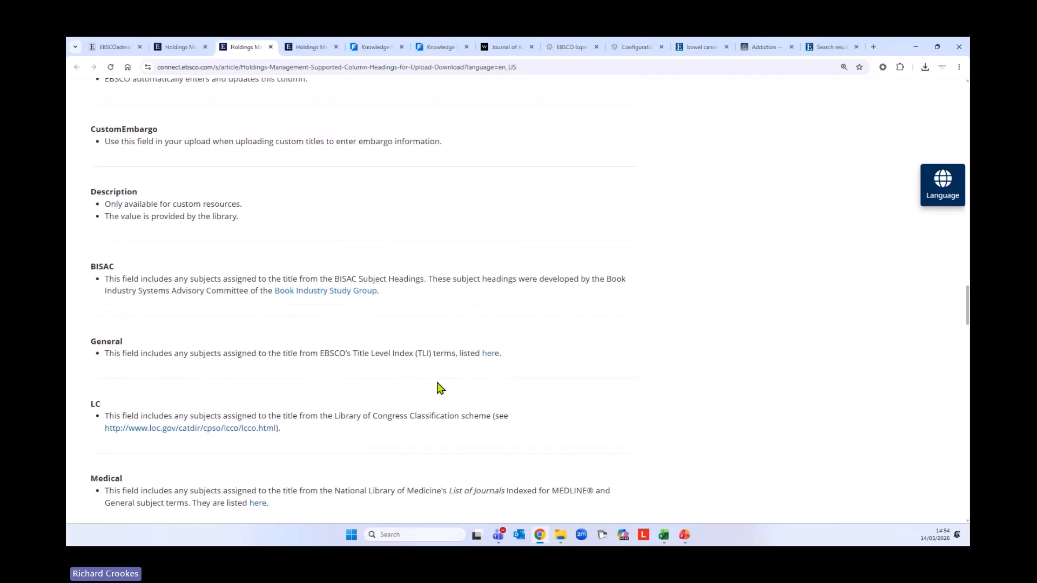
{"action": "scroll", "coordinate": [440, 388], "scroll_direction": "up", "scroll_amount": 12}
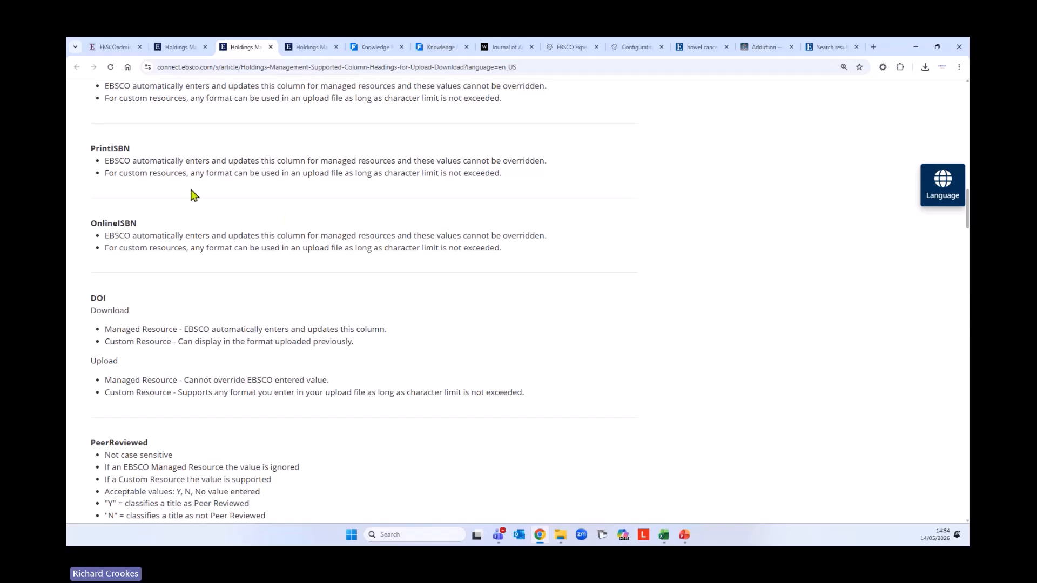
Read the Error Messages table in the Uploading Your Holdings article, then return to EBSCOadmin's Upload Holdings Files page
{"action": "left_click", "coordinate": [168, 49]}
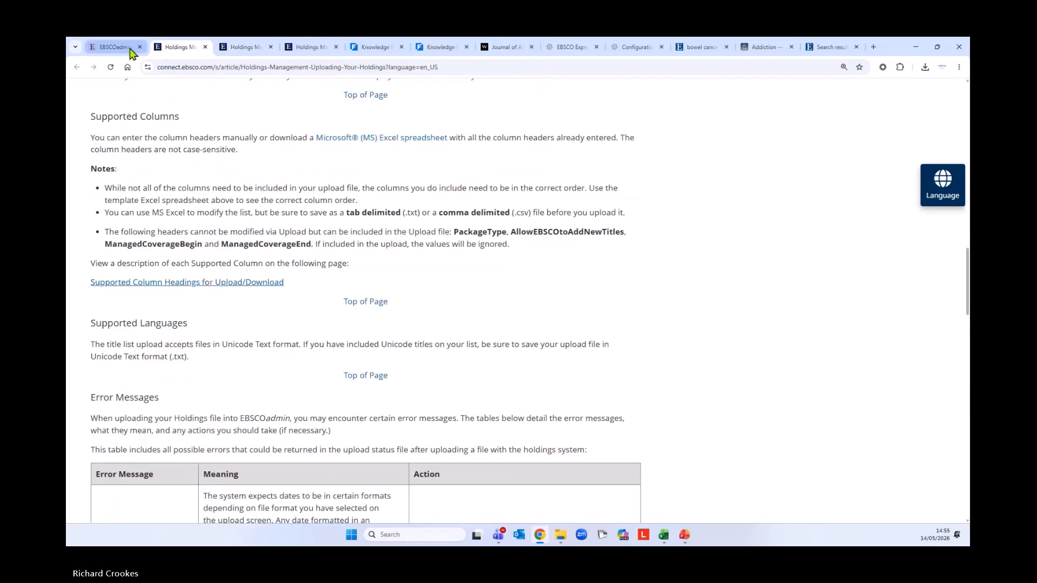
{"action": "scroll", "coordinate": [265, 302], "scroll_direction": "down", "scroll_amount": 2}
{"action": "scroll", "coordinate": [265, 303], "scroll_direction": "down", "scroll_amount": 4}
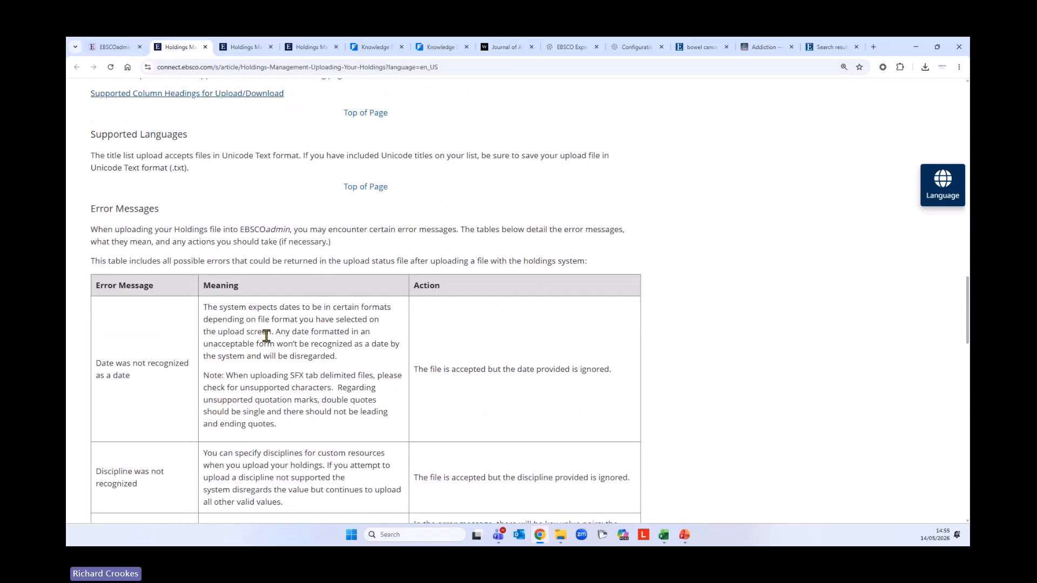
{"action": "scroll", "coordinate": [271, 348], "scroll_direction": "up", "scroll_amount": 12}
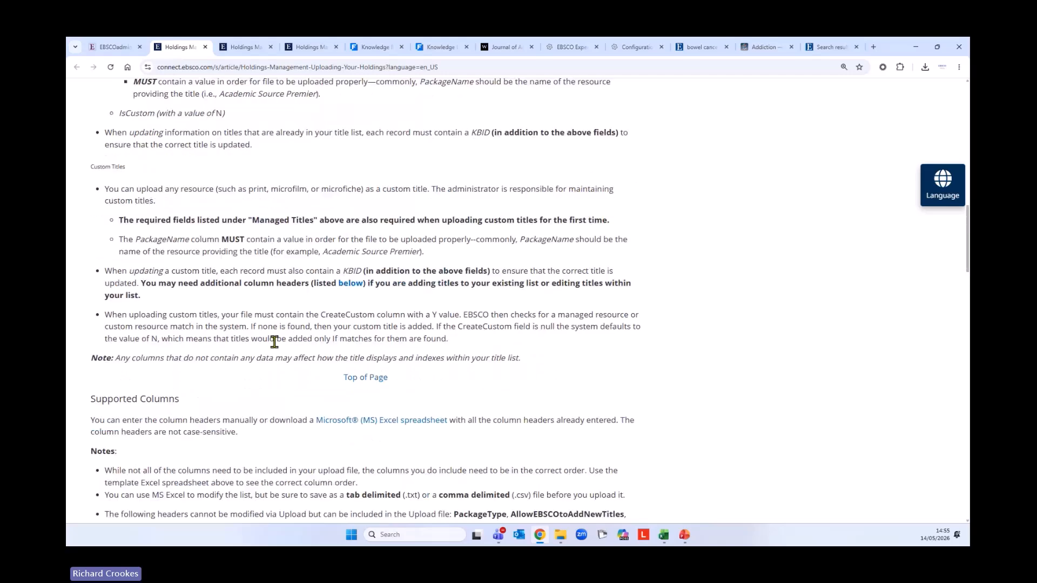
{"action": "left_click", "coordinate": [112, 49]}
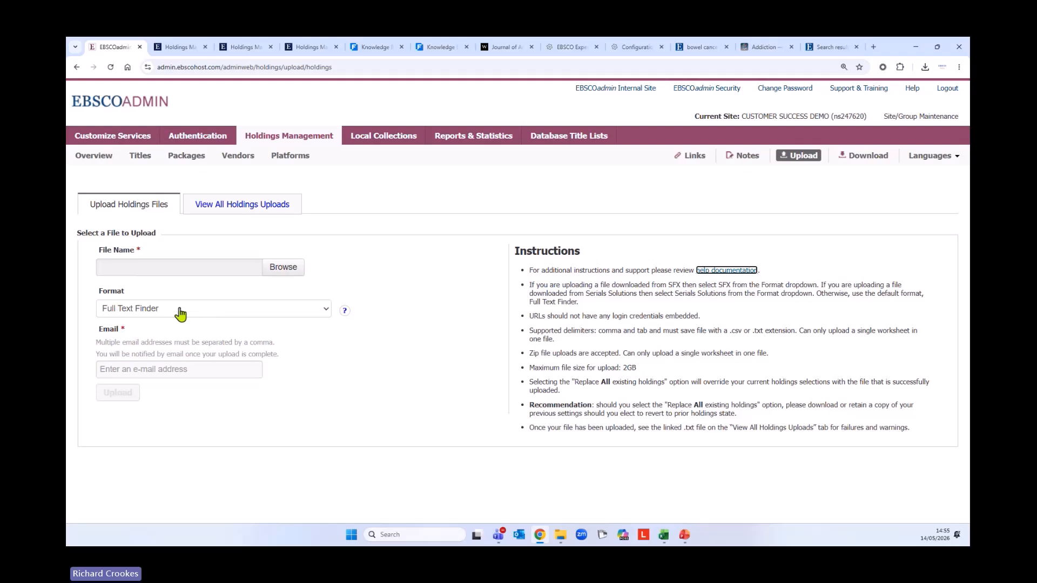
Fill the upload notification Email with the saved address suggestion, then go to the Holdings Management Overview
{"action": "left_click", "coordinate": [110, 372]}
{"action": "left_click", "coordinate": [178, 398]}
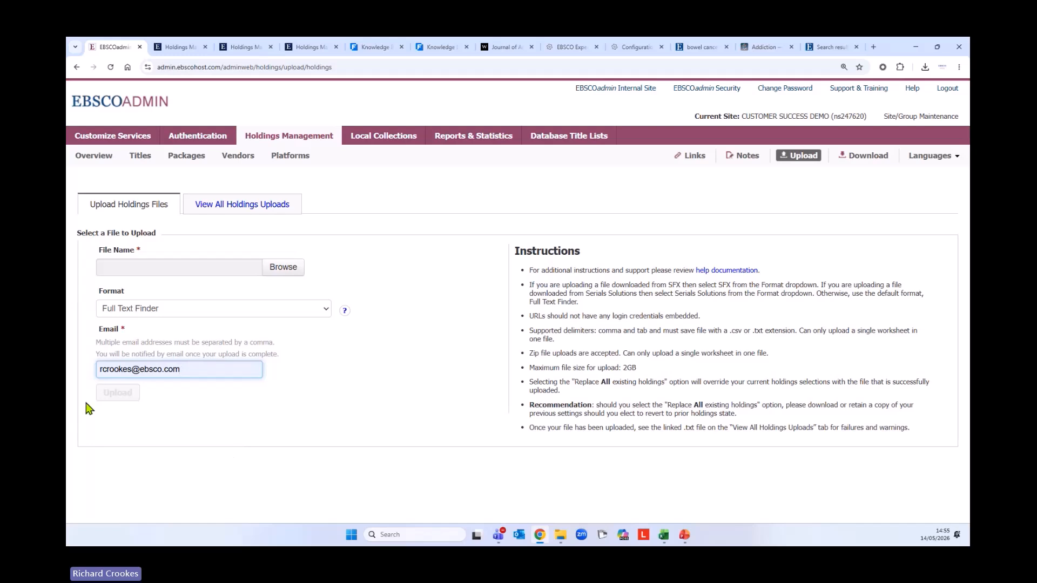
{"action": "left_click", "coordinate": [95, 158]}
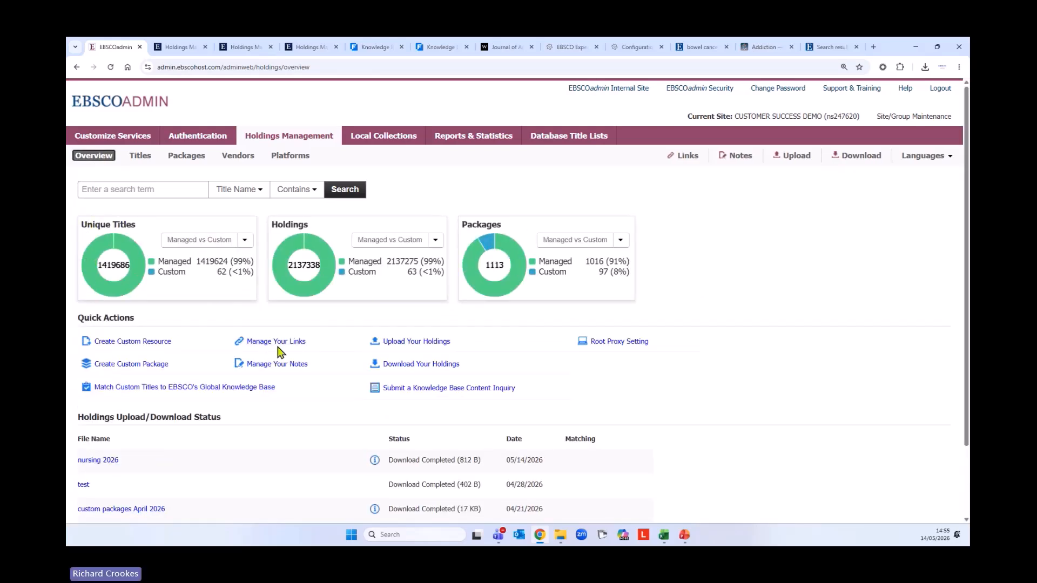
Open the Submit a Knowledge Base Content Inquiry form from Quick Actions in a new tab
{"action": "scroll", "coordinate": [301, 371], "scroll_direction": "down", "scroll_amount": 1}
{"action": "scroll", "coordinate": [301, 371], "scroll_direction": "down", "scroll_amount": 1}
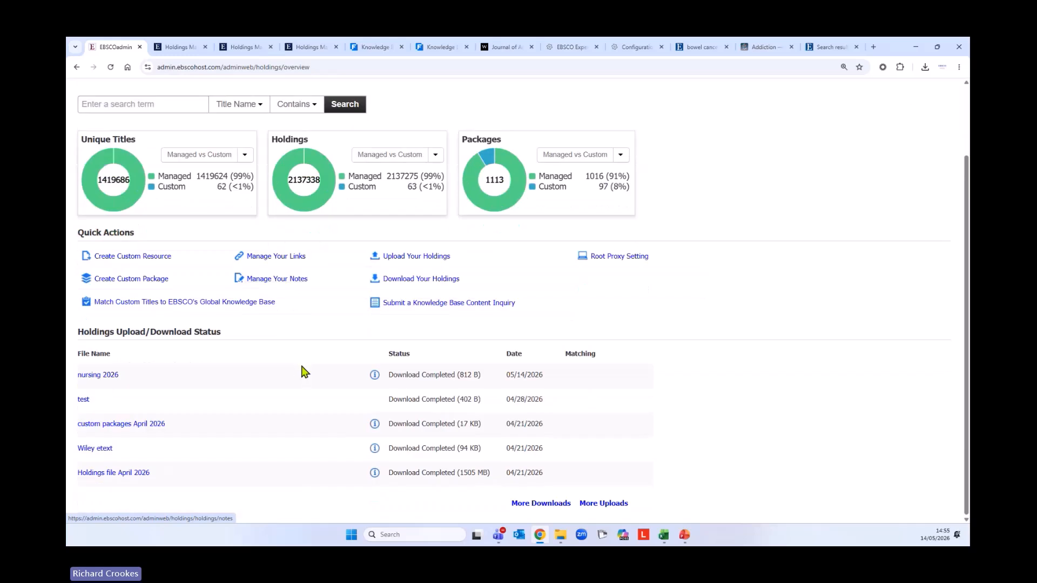
{"action": "left_click", "coordinate": [419, 307]}
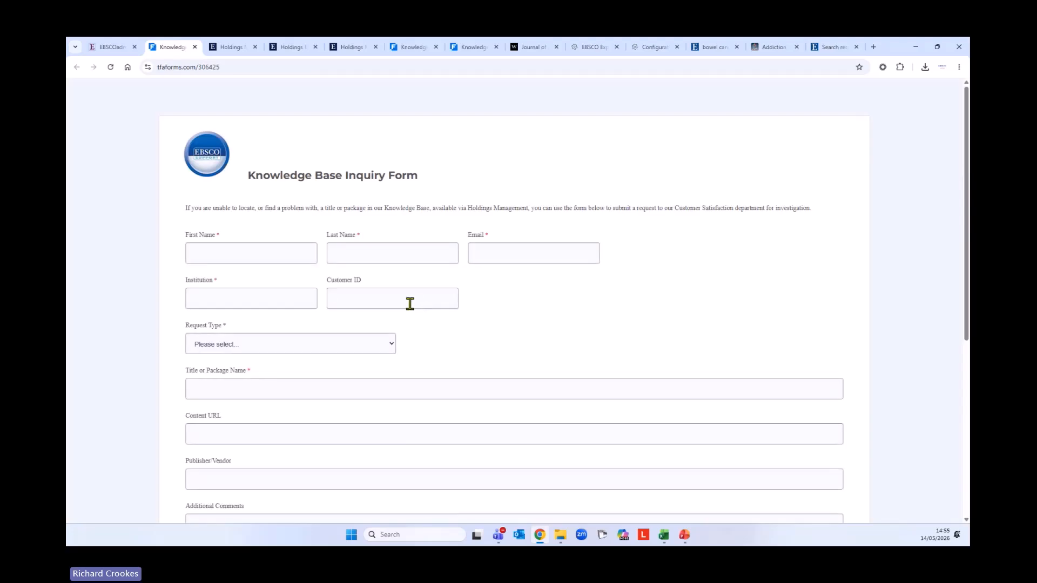
Return to the EBSCOadmin Holdings Management overview tab
{"action": "left_click", "coordinate": [117, 52]}
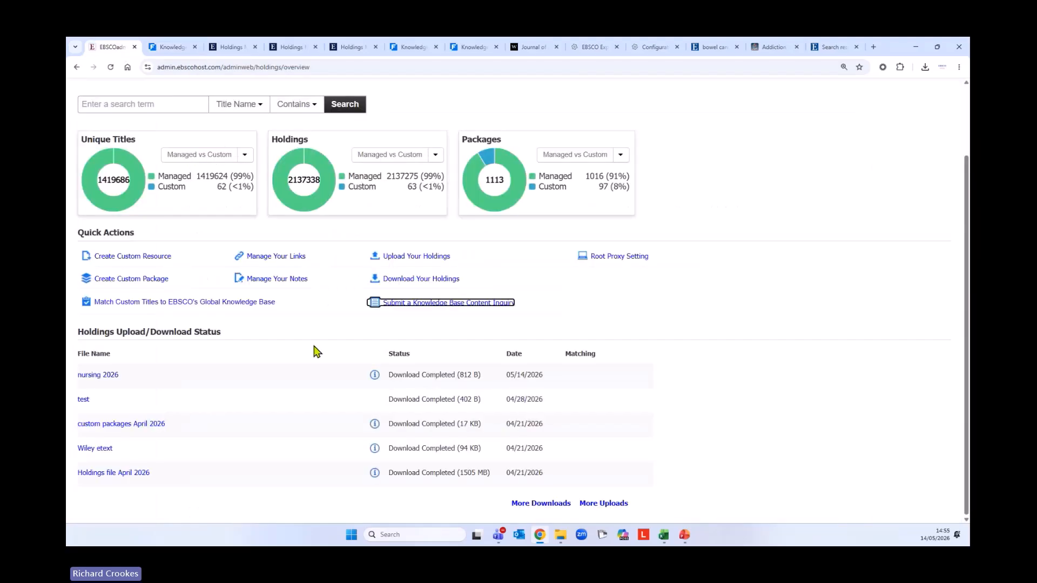
{"action": "scroll", "coordinate": [318, 352], "scroll_direction": "up", "scroll_amount": 1}
{"action": "scroll", "coordinate": [281, 370], "scroll_direction": "up", "scroll_amount": 1}
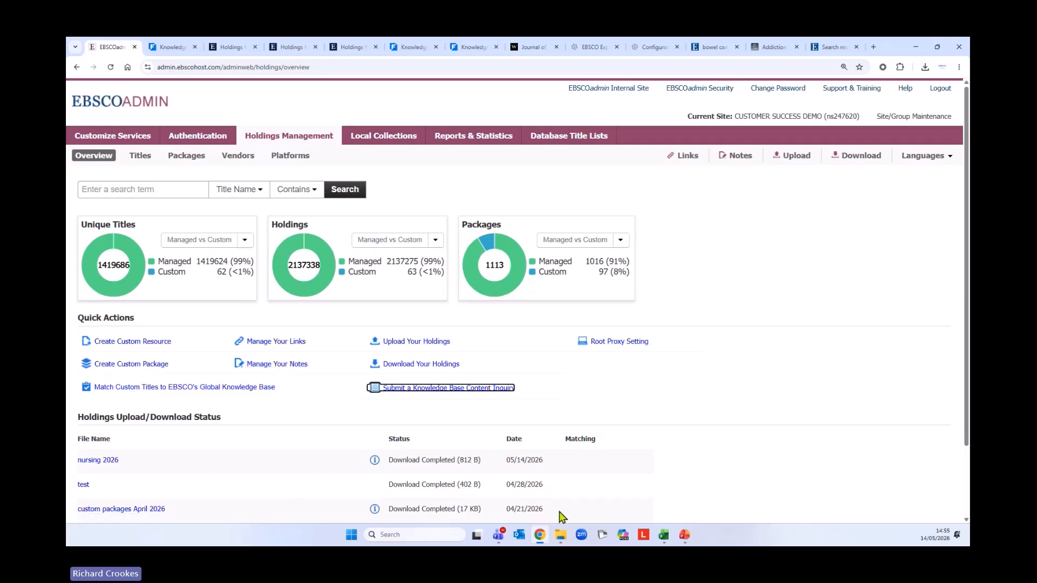
{"action": "left_click", "coordinate": [233, 443]}
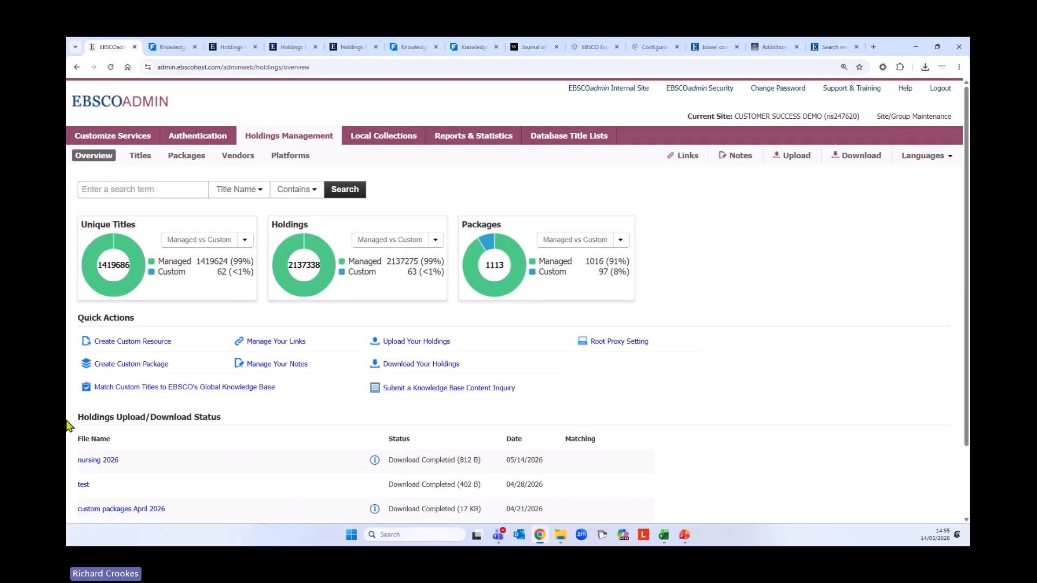
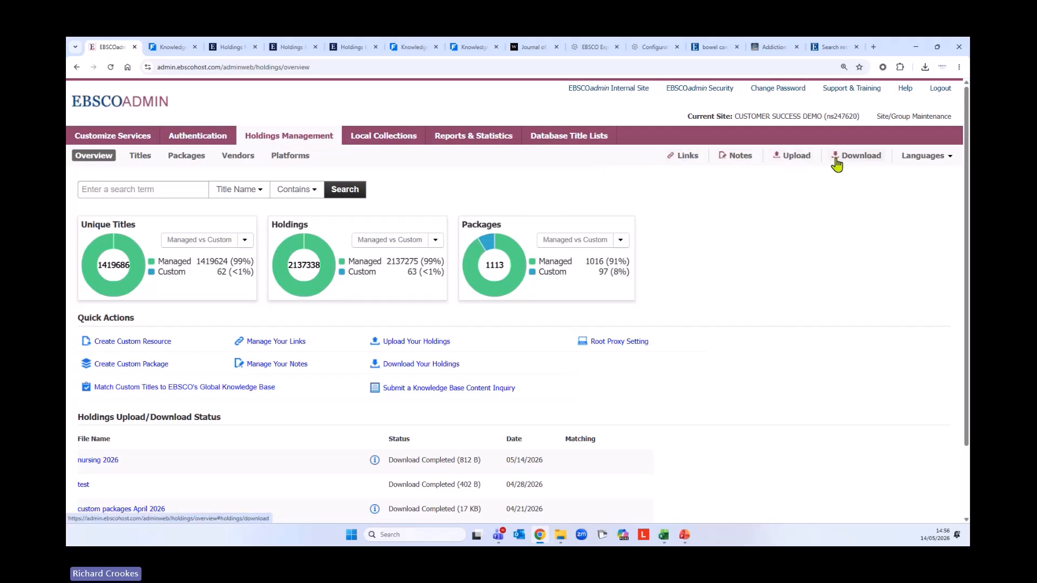
Open the Notes sub-tab, scroll the list of 53 notes, and open 'Available in Print - ask your librarian'
{"action": "left_click", "coordinate": [738, 157]}
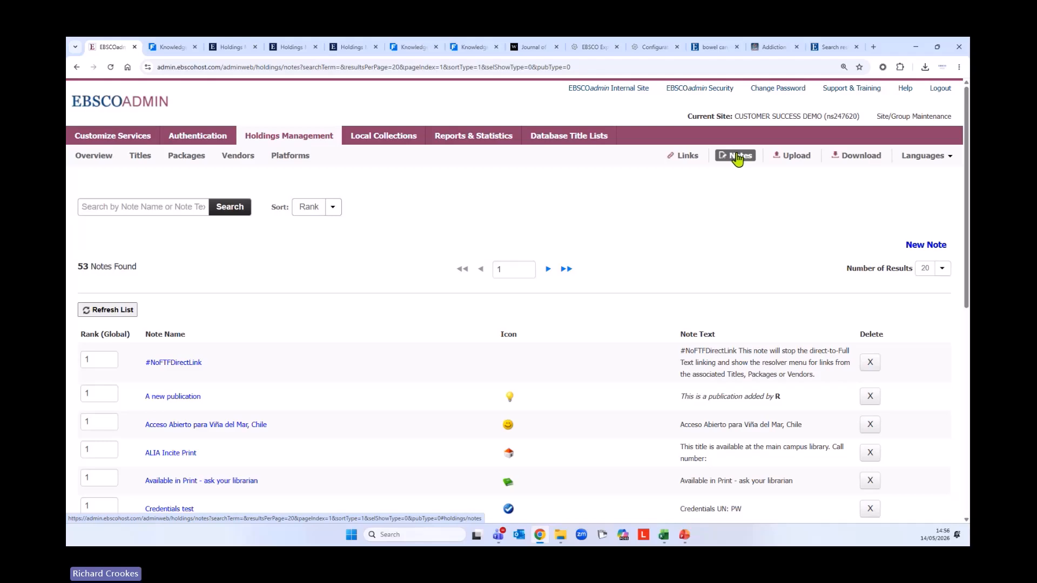
{"action": "scroll", "coordinate": [324, 346], "scroll_direction": "down", "scroll_amount": 2}
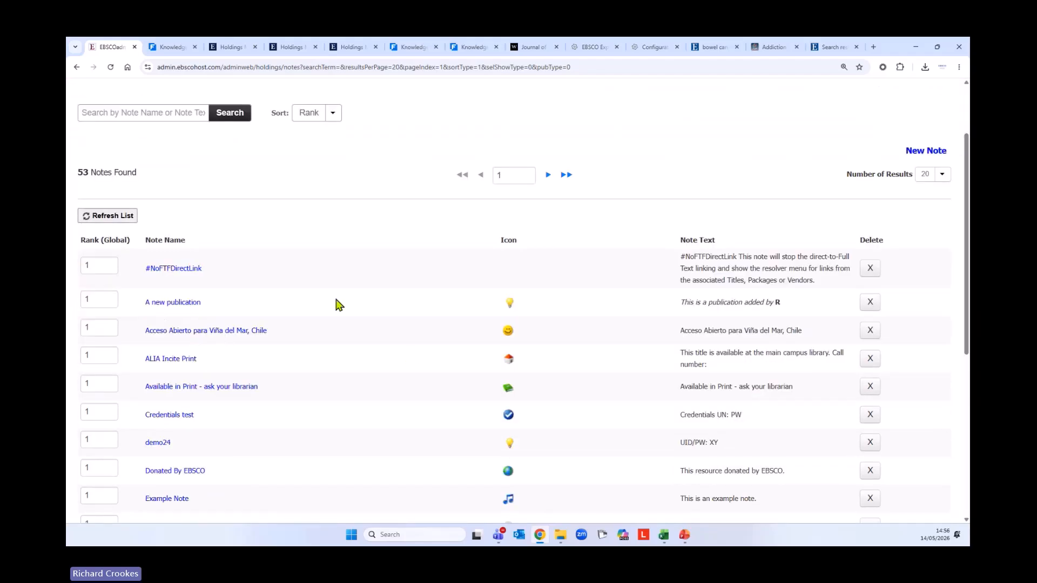
{"action": "scroll", "coordinate": [338, 305], "scroll_direction": "down", "scroll_amount": 2}
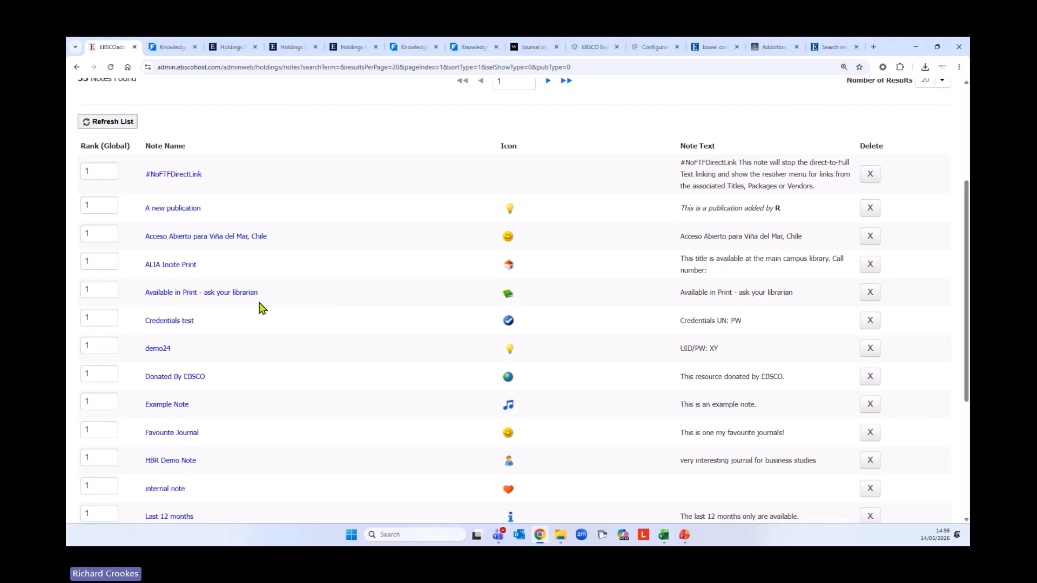
{"action": "left_click", "coordinate": [190, 294]}
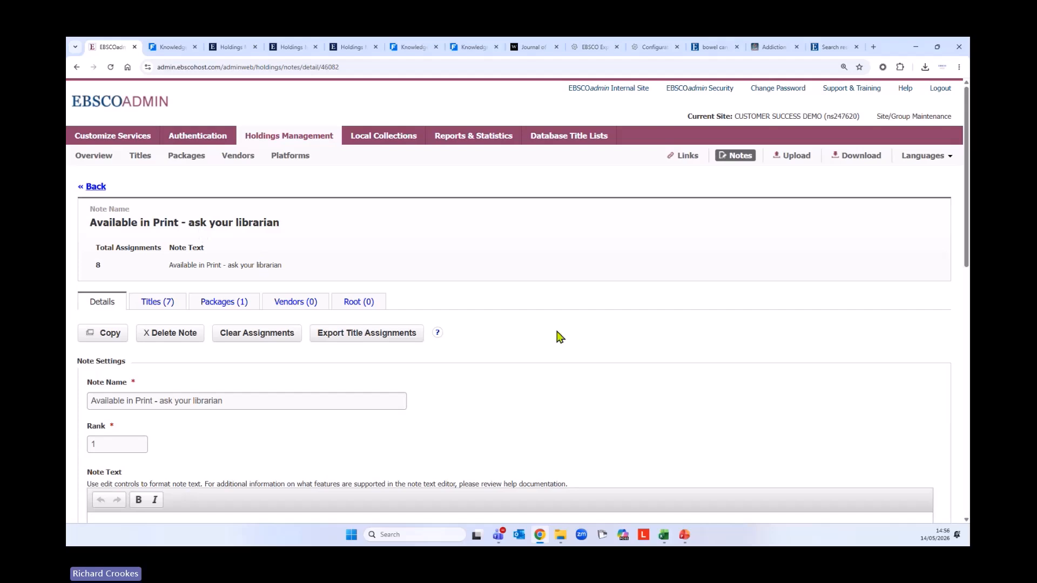
Review the note's text and its Show in Full Text Finder and Show on Publication Finder settings
{"action": "scroll", "coordinate": [559, 336], "scroll_direction": "down", "scroll_amount": 2}
{"action": "scroll", "coordinate": [221, 344], "scroll_direction": "down", "scroll_amount": 2}
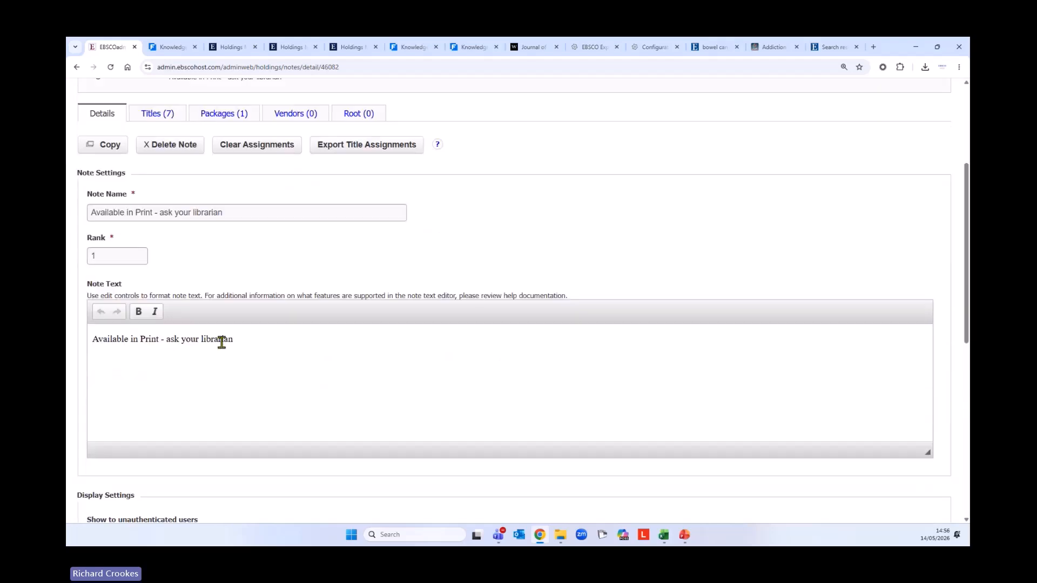
{"action": "left_click_drag", "start_coordinate": [97, 340], "coordinate": [225, 340]}
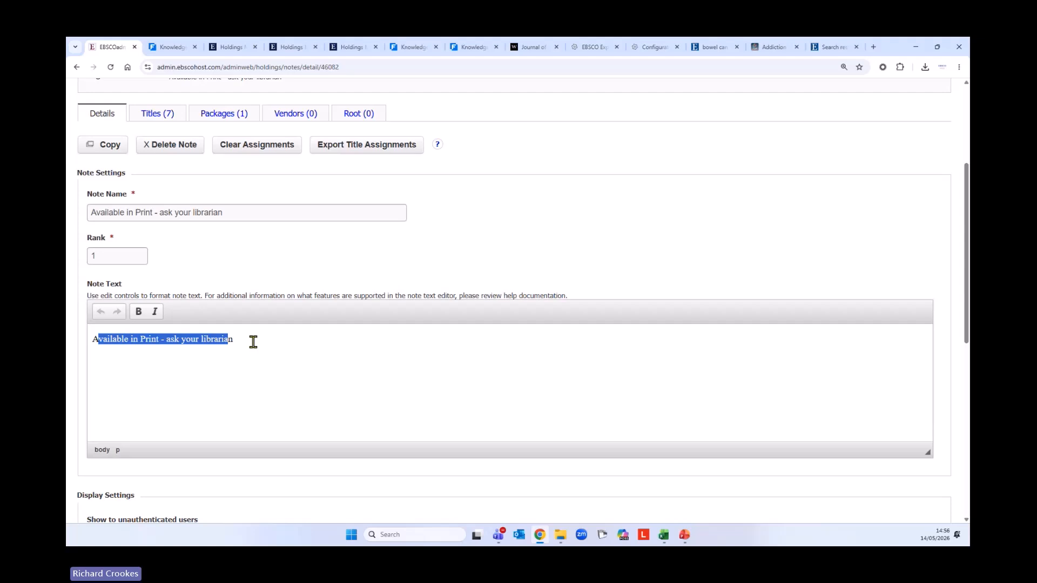
{"action": "scroll", "coordinate": [254, 342], "scroll_direction": "down", "scroll_amount": 4}
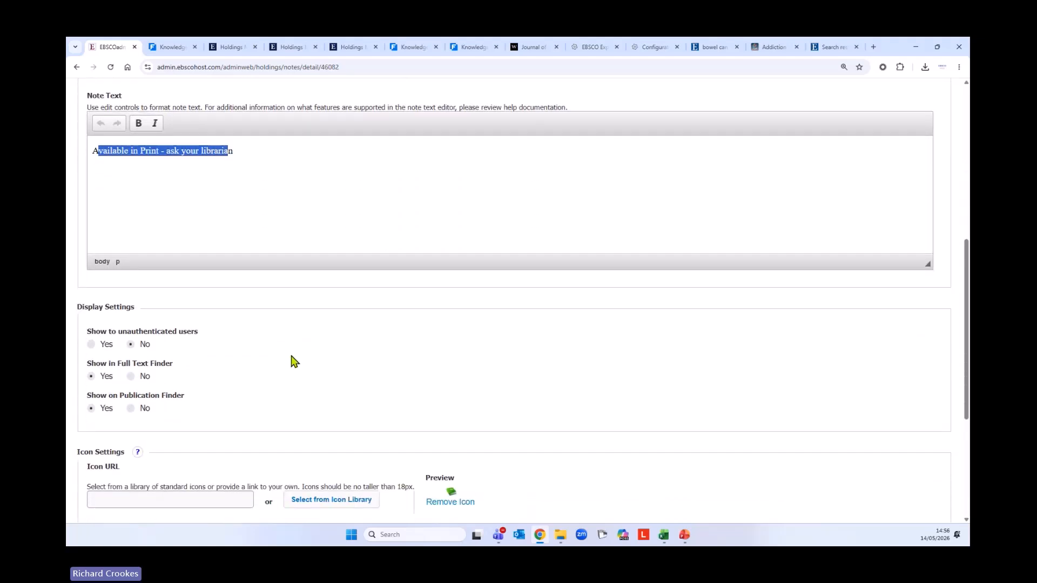
{"action": "left_click_drag", "start_coordinate": [87, 364], "coordinate": [174, 369]}
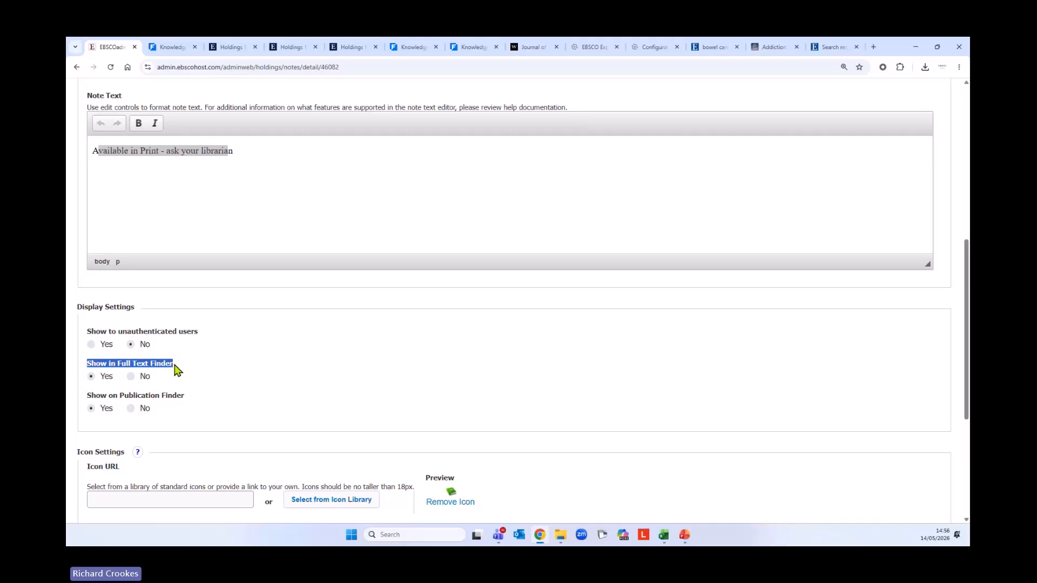
{"action": "left_click_drag", "start_coordinate": [88, 396], "coordinate": [191, 404]}
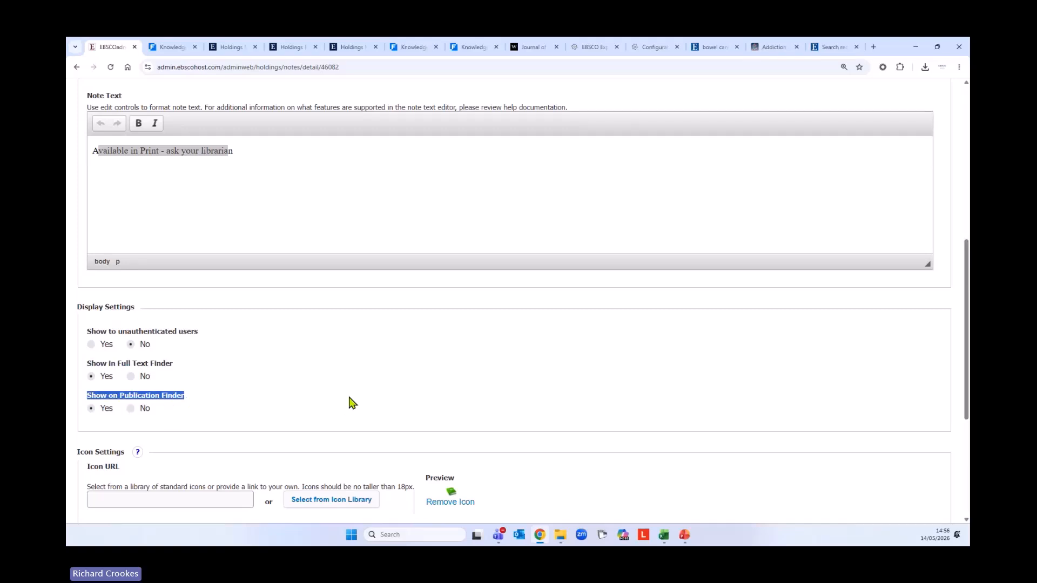
{"action": "scroll", "coordinate": [351, 400], "scroll_direction": "down", "scroll_amount": 4}
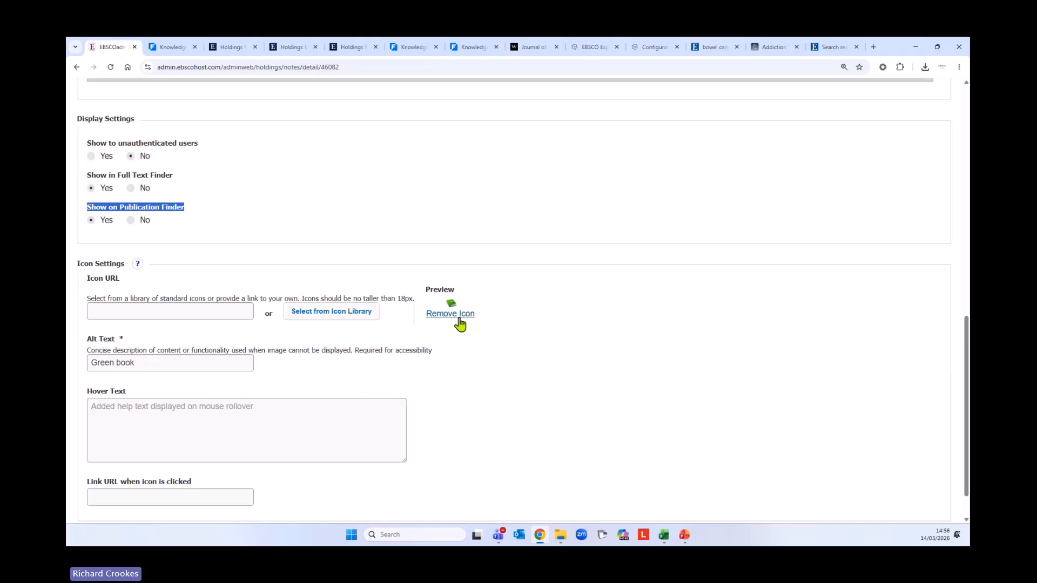
Look at the standard icon library, closing it without changing the note's icon
{"action": "left_click", "coordinate": [311, 318]}
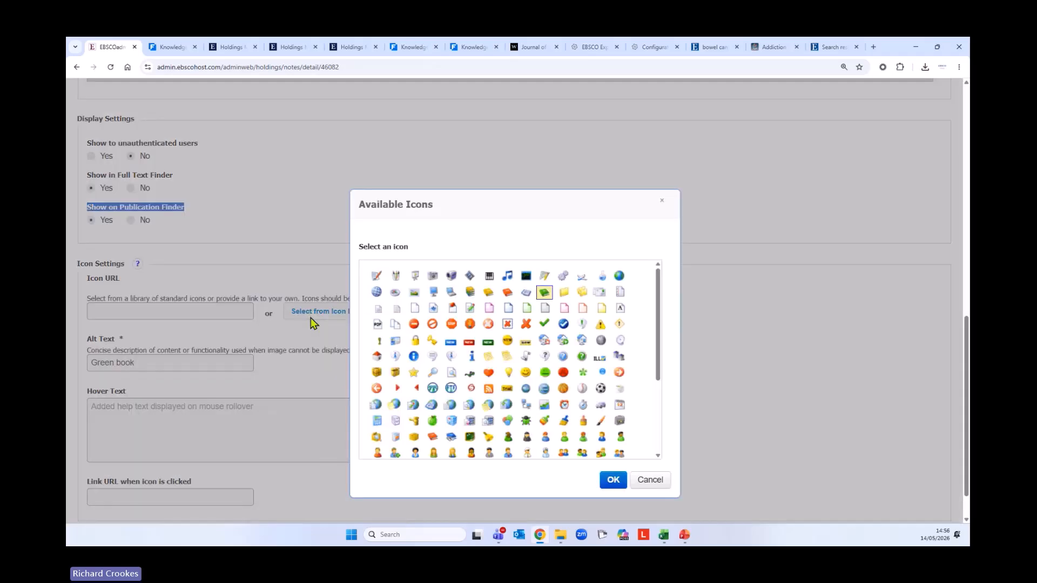
{"action": "left_click", "coordinate": [661, 202]}
{"action": "scroll", "coordinate": [432, 324], "scroll_direction": "down", "scroll_amount": 1}
{"action": "scroll", "coordinate": [439, 348], "scroll_direction": "up", "scroll_amount": 5}
{"action": "scroll", "coordinate": [440, 348], "scroll_direction": "up", "scroll_amount": 6}
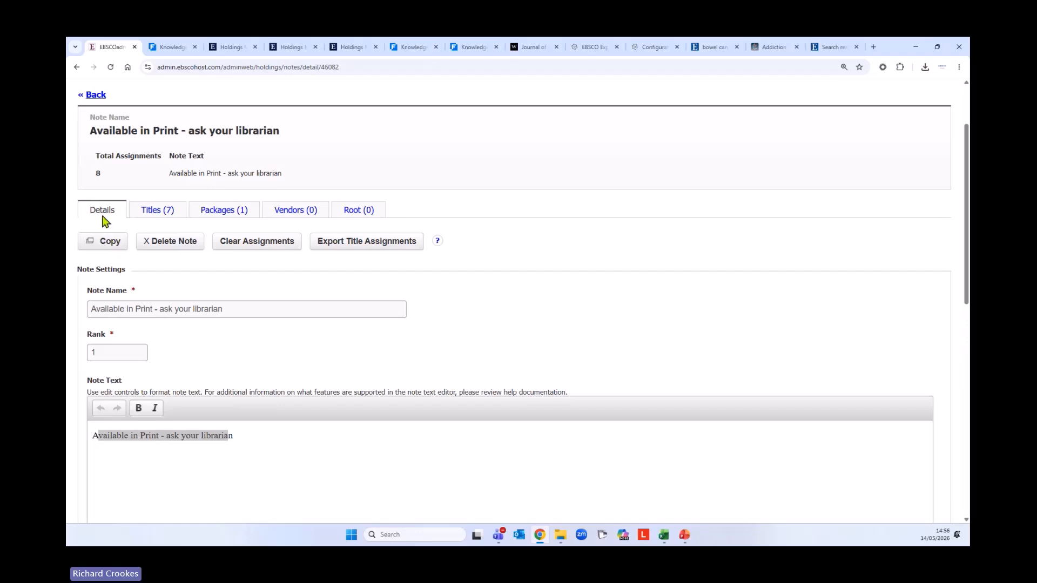
View the note's assignments: 1 package and 7 titles
{"action": "left_click", "coordinate": [234, 213]}
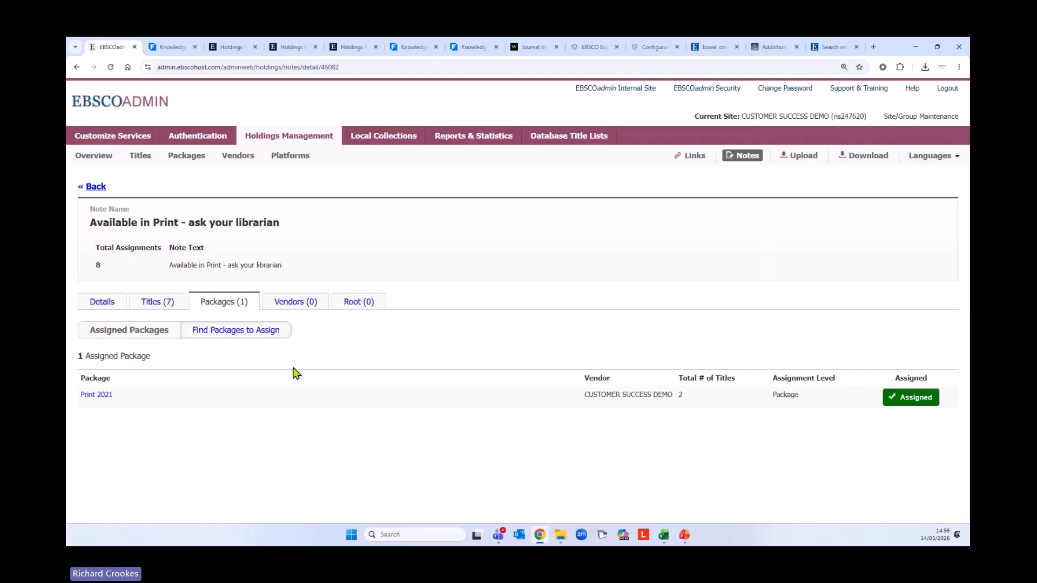
{"action": "left_click", "coordinate": [155, 307]}
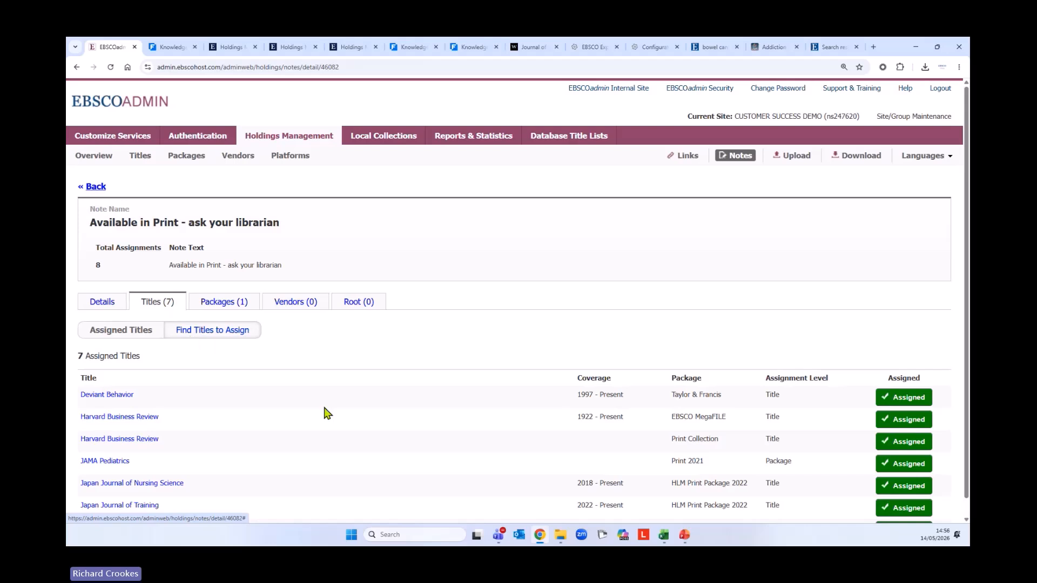
{"action": "scroll", "coordinate": [324, 412], "scroll_direction": "down", "scroll_amount": 1}
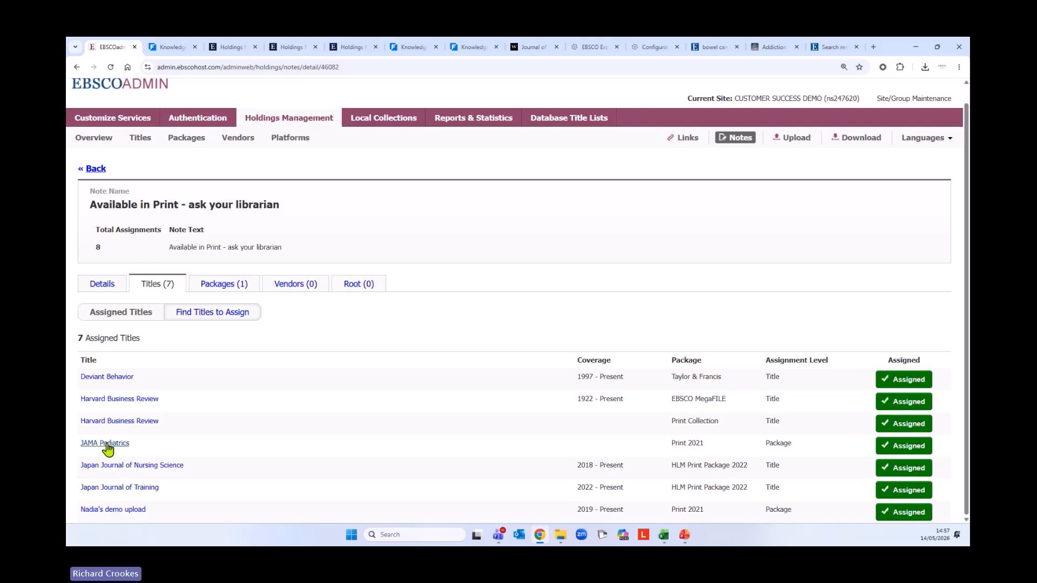
Return to the note's details, highlight the full note text, then go back to the notes list
{"action": "left_click", "coordinate": [98, 292]}
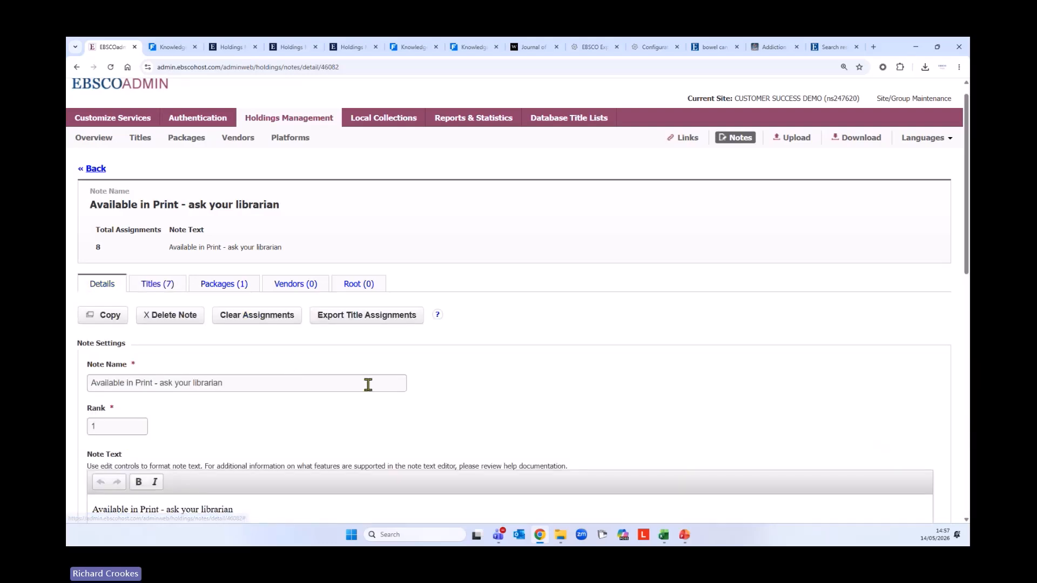
{"action": "scroll", "coordinate": [364, 386], "scroll_direction": "down", "scroll_amount": 3}
{"action": "left_click_drag", "start_coordinate": [92, 370], "coordinate": [244, 365]}
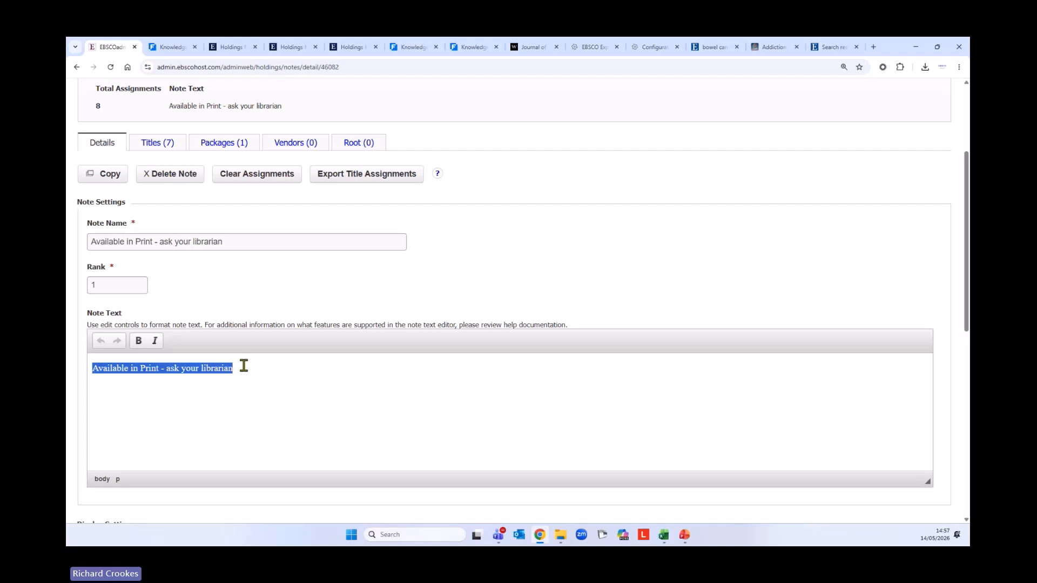
{"action": "scroll", "coordinate": [315, 423], "scroll_direction": "up", "scroll_amount": 3}
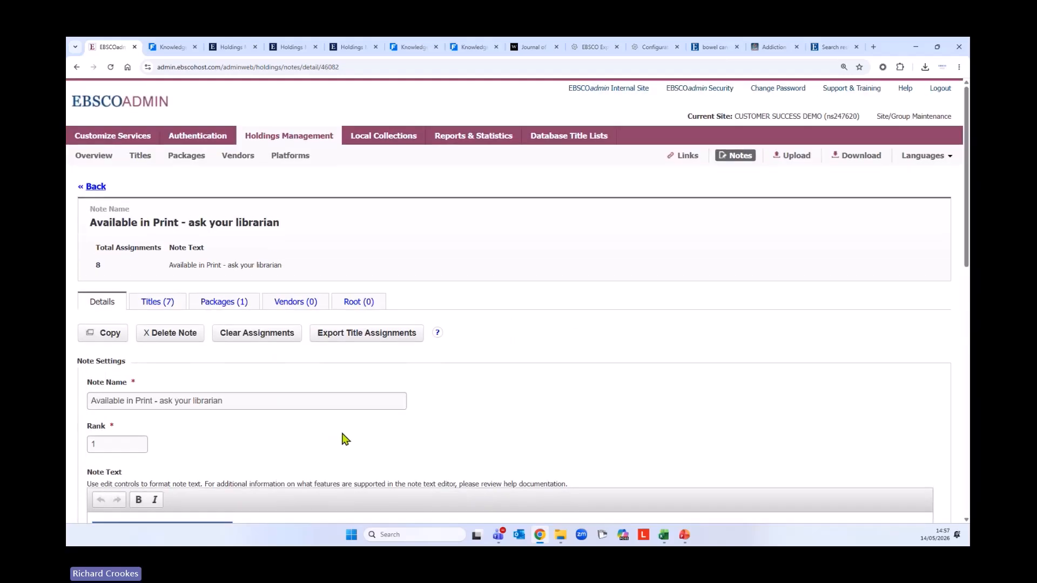
{"action": "left_click", "coordinate": [92, 186]}
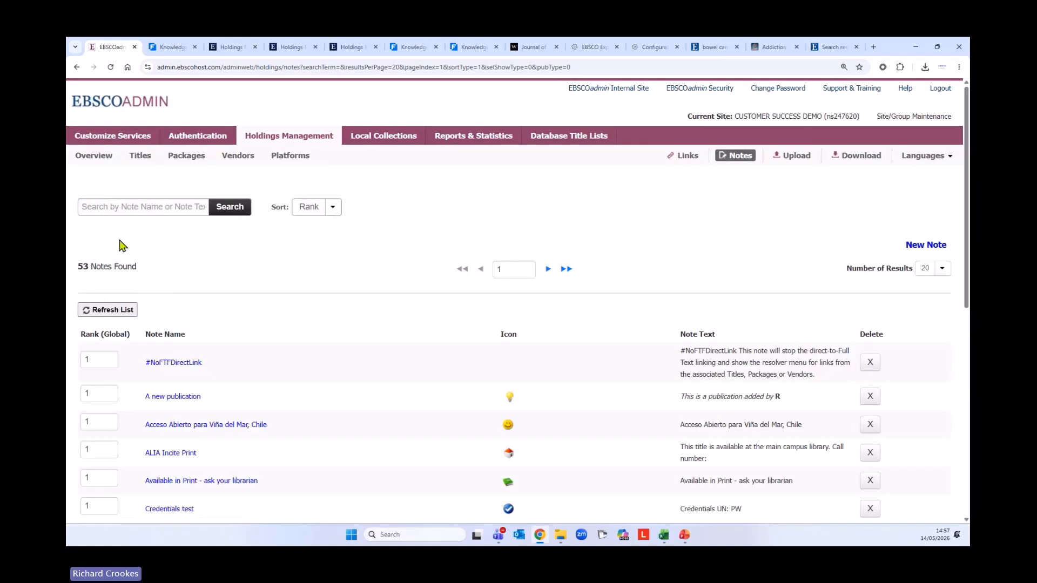
Start a new note and keep it hidden from unauthenticated users
{"action": "left_click", "coordinate": [924, 248]}
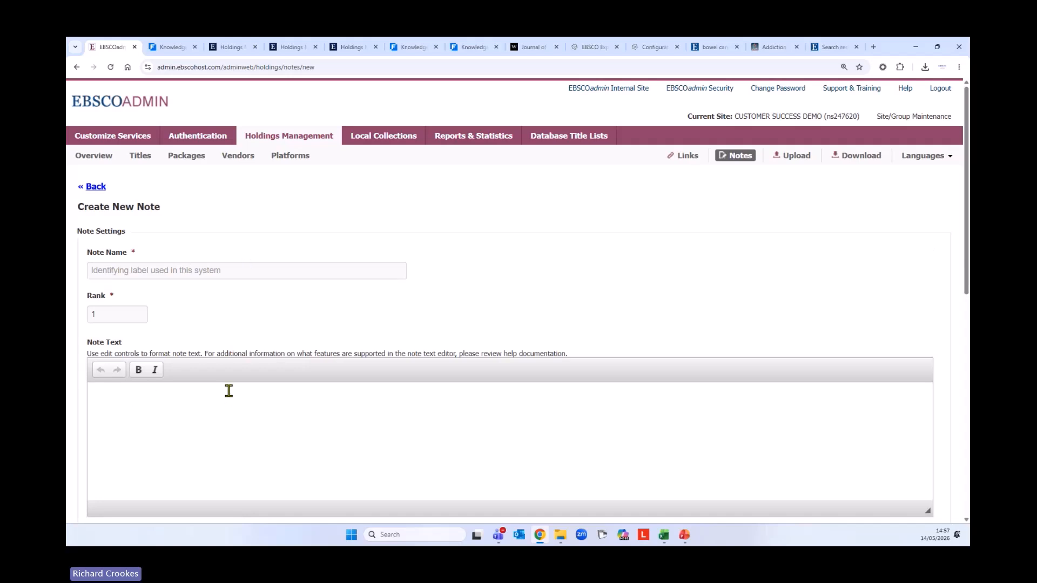
{"action": "scroll", "coordinate": [229, 391], "scroll_direction": "down", "scroll_amount": 5}
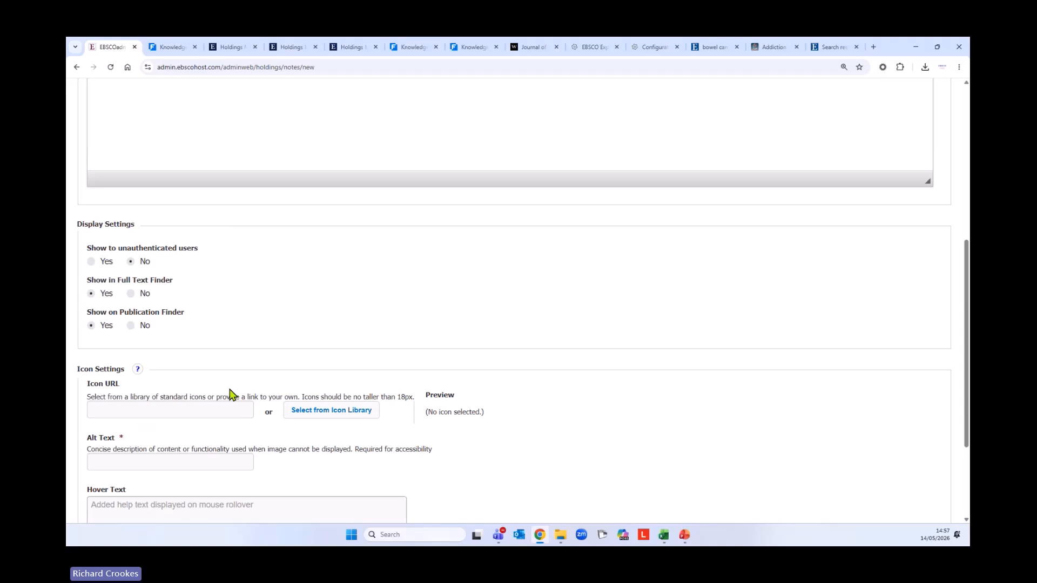
{"action": "left_click", "coordinate": [130, 261]}
{"action": "scroll", "coordinate": [259, 432], "scroll_direction": "down", "scroll_amount": 2}
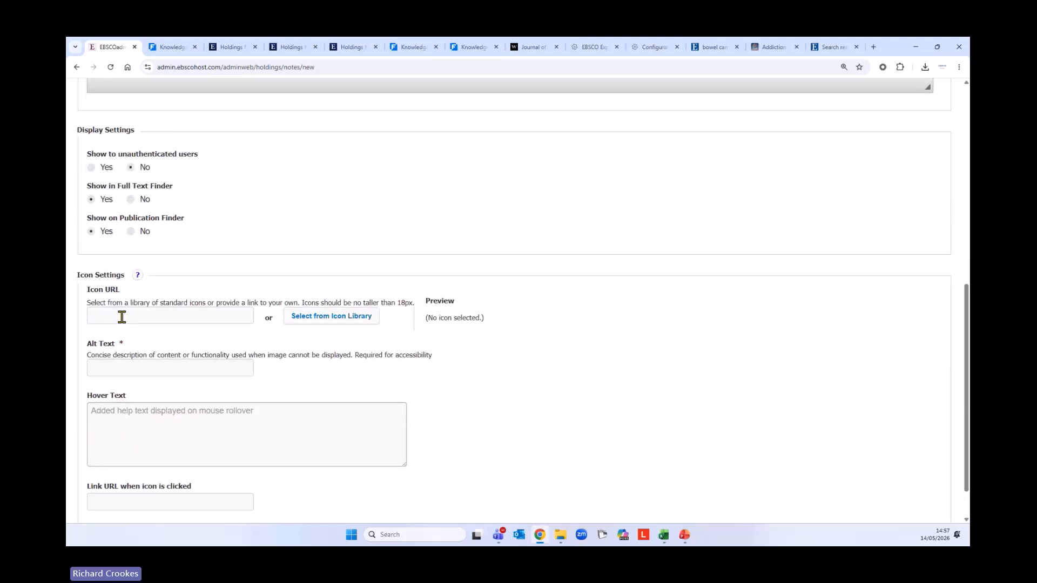
Check the icon library without picking an icon, then select the icon Link URL field
{"action": "left_click", "coordinate": [352, 319]}
{"action": "left_click", "coordinate": [663, 205]}
{"action": "scroll", "coordinate": [540, 324], "scroll_direction": "down", "scroll_amount": 1}
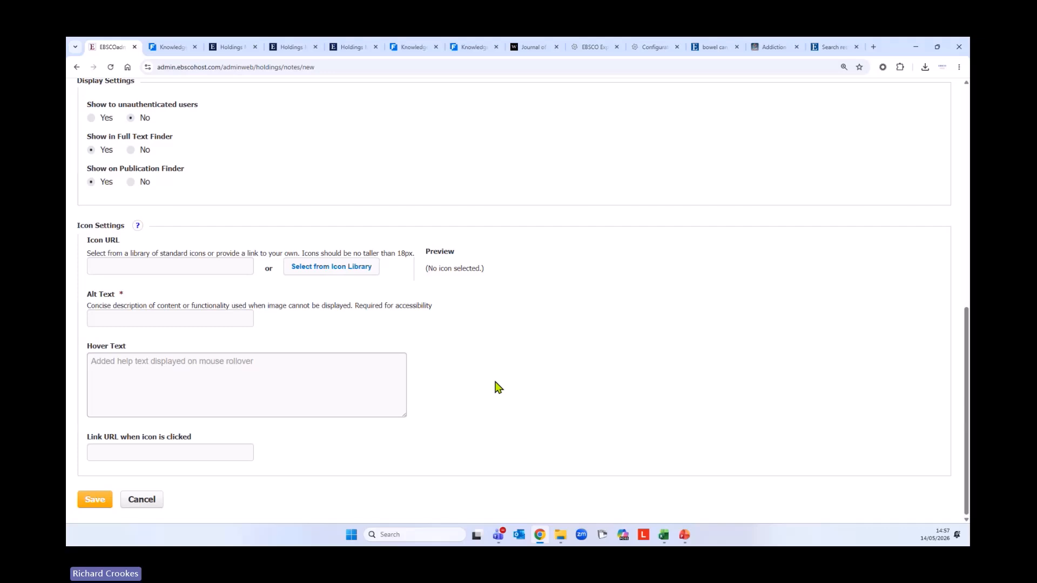
{"action": "left_click", "coordinate": [173, 452]}
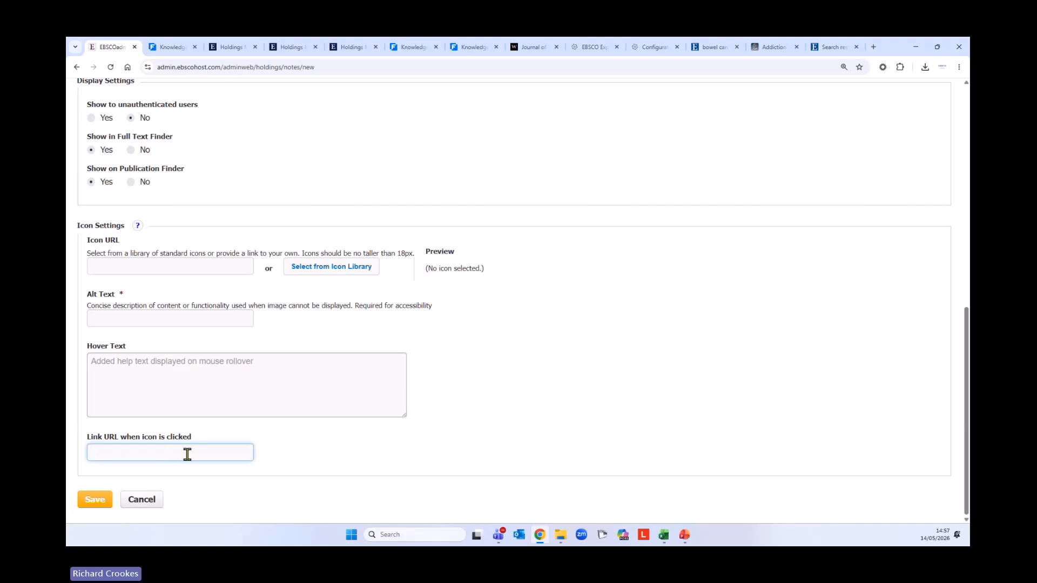
{"action": "scroll", "coordinate": [377, 444], "scroll_direction": "up", "scroll_amount": 10}
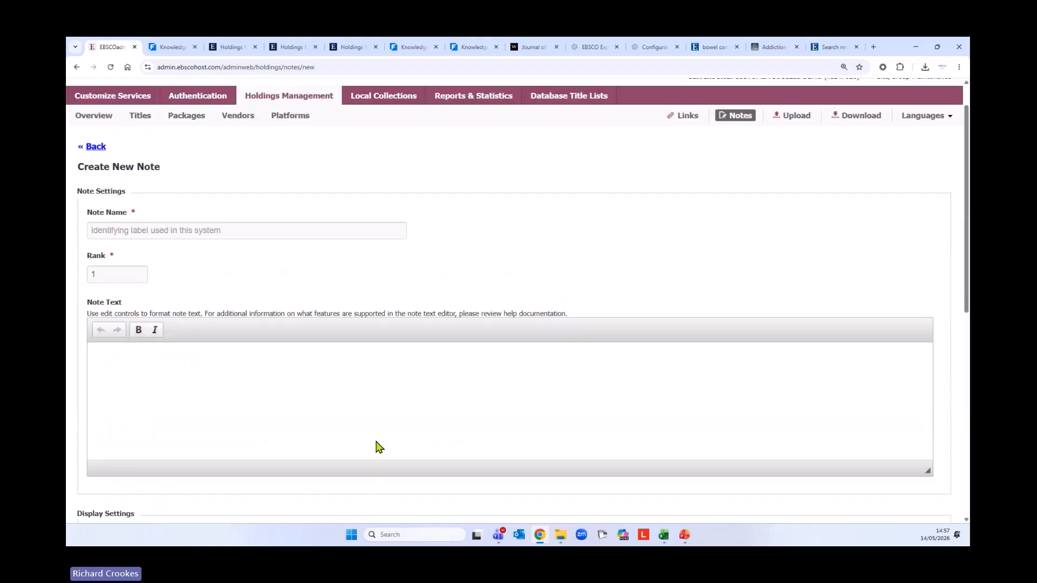
{"action": "scroll", "coordinate": [377, 447], "scroll_direction": "up", "scroll_amount": 1}
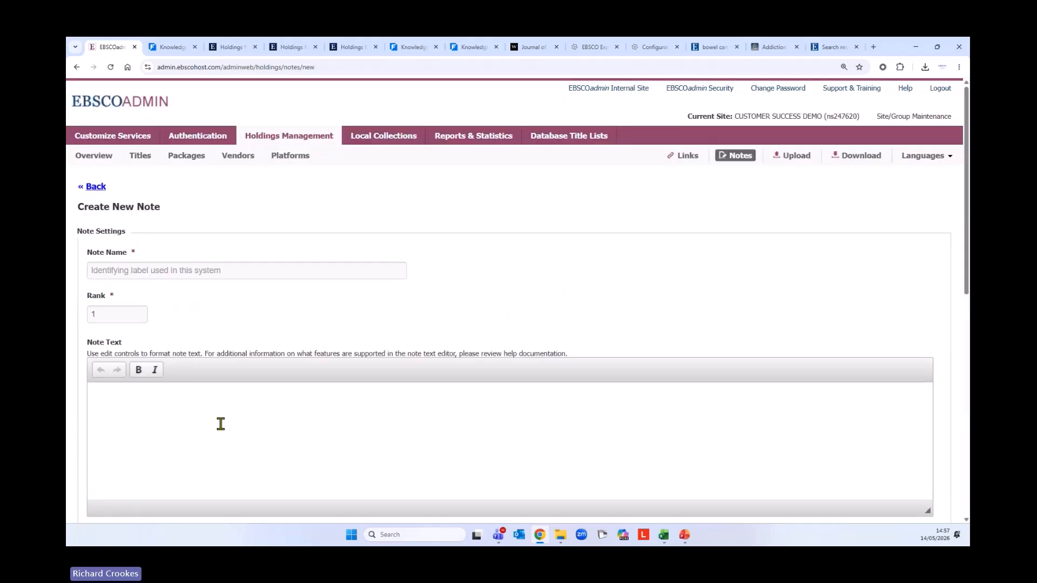
{"action": "left_click", "coordinate": [99, 159]}
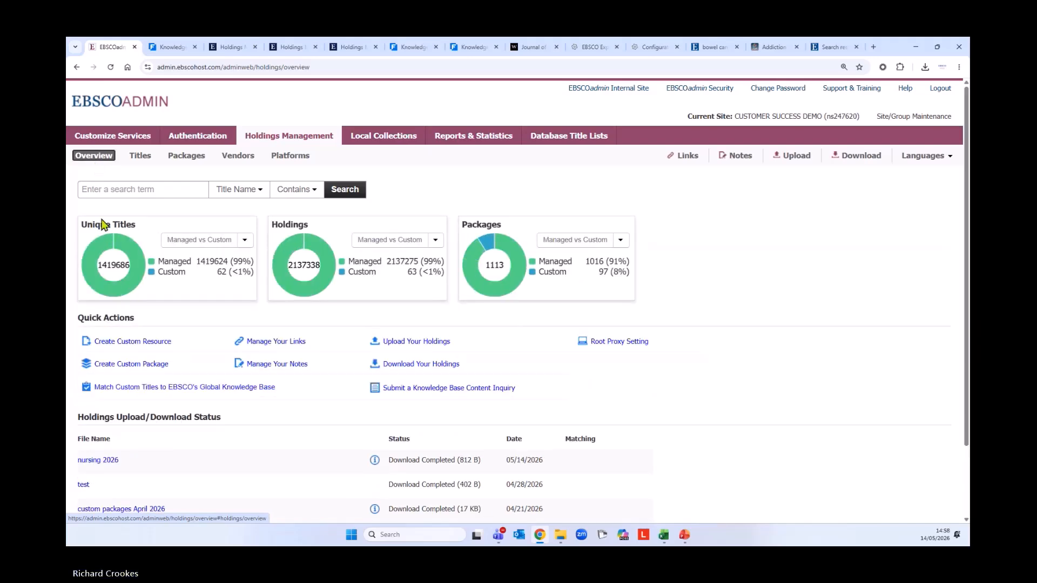
{"action": "scroll", "coordinate": [312, 402], "scroll_direction": "down", "scroll_amount": 1}
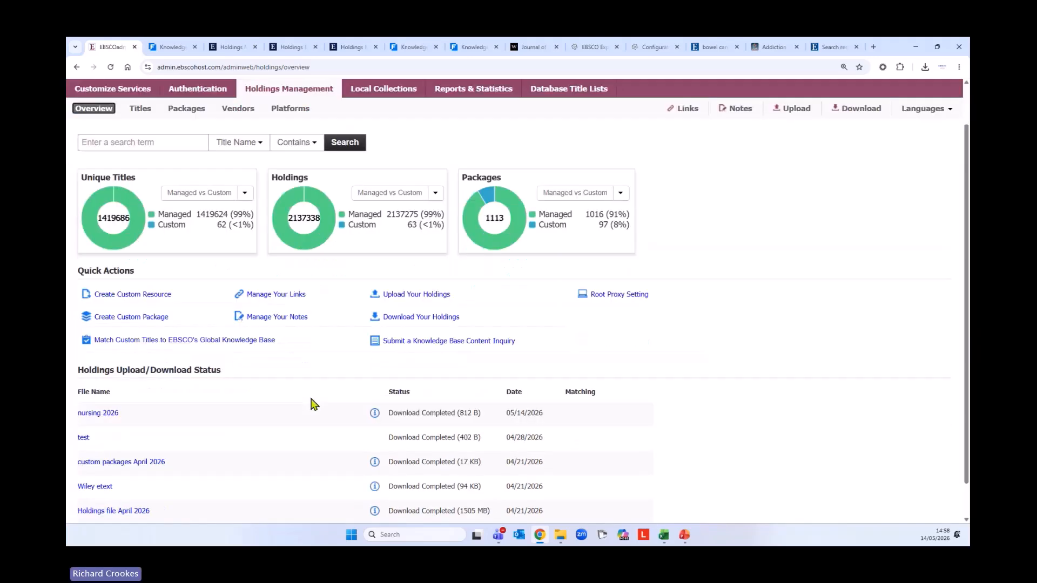
{"action": "scroll", "coordinate": [312, 403], "scroll_direction": "down", "scroll_amount": 1}
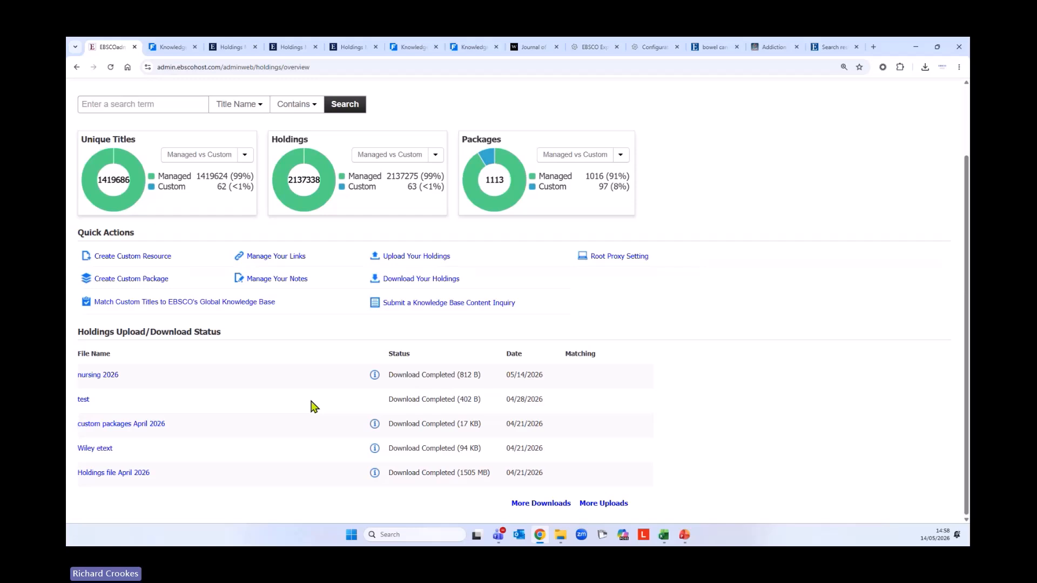
{"action": "scroll", "coordinate": [312, 405], "scroll_direction": "up", "scroll_amount": 2}
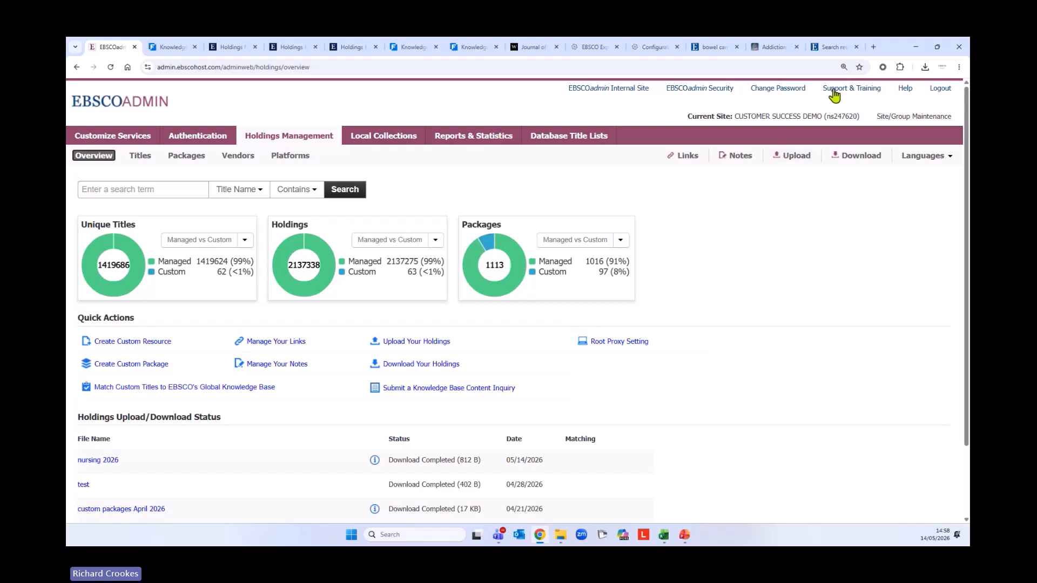
Open Support & Training in a new tab and scroll through the Full Text Finder – Holdings Management articles
{"action": "left_click", "coordinate": [911, 90]}
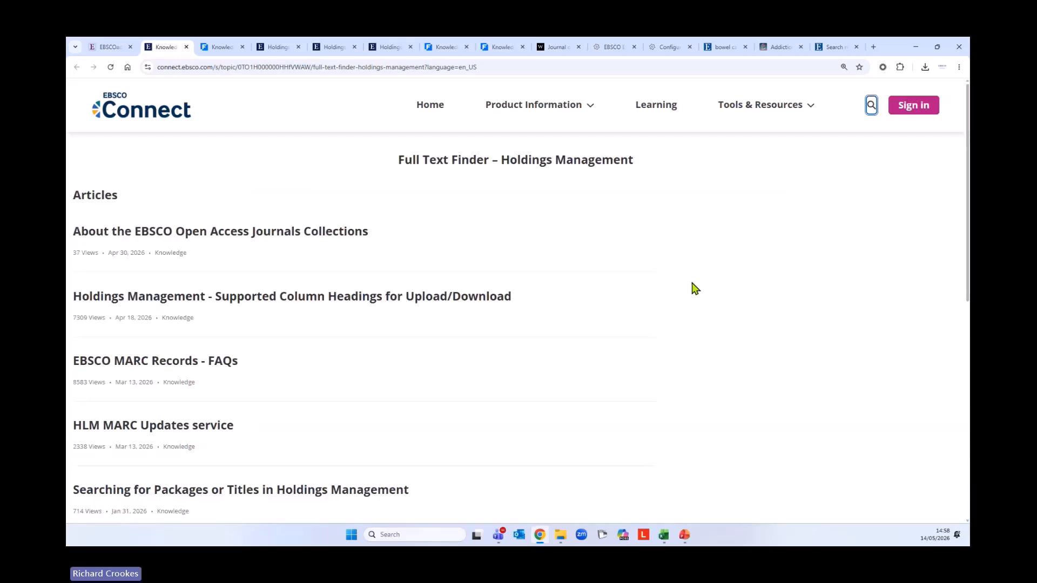
{"action": "scroll", "coordinate": [695, 289], "scroll_direction": "down", "scroll_amount": 2}
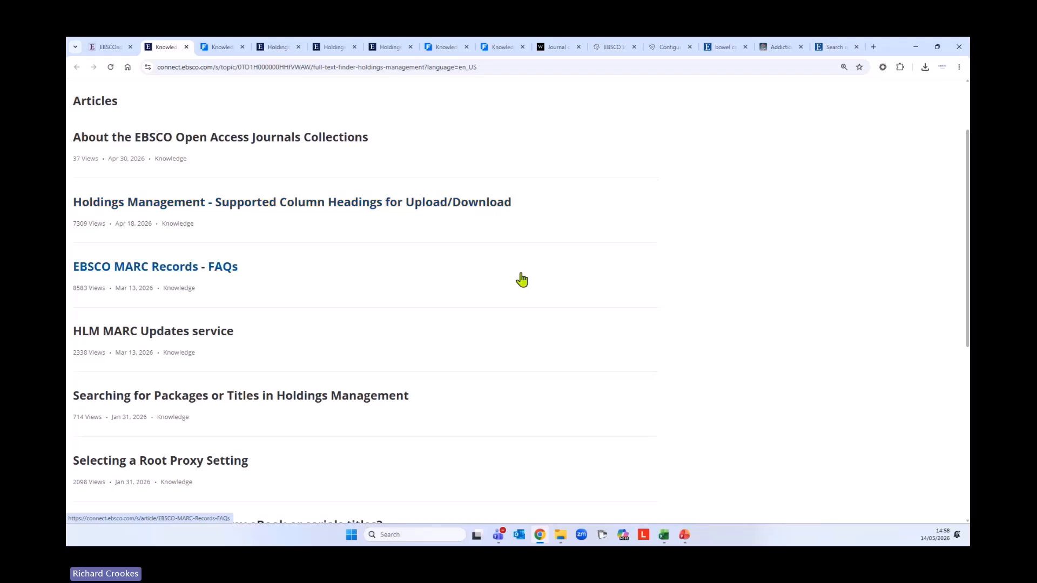
{"action": "scroll", "coordinate": [520, 277], "scroll_direction": "down", "scroll_amount": 4}
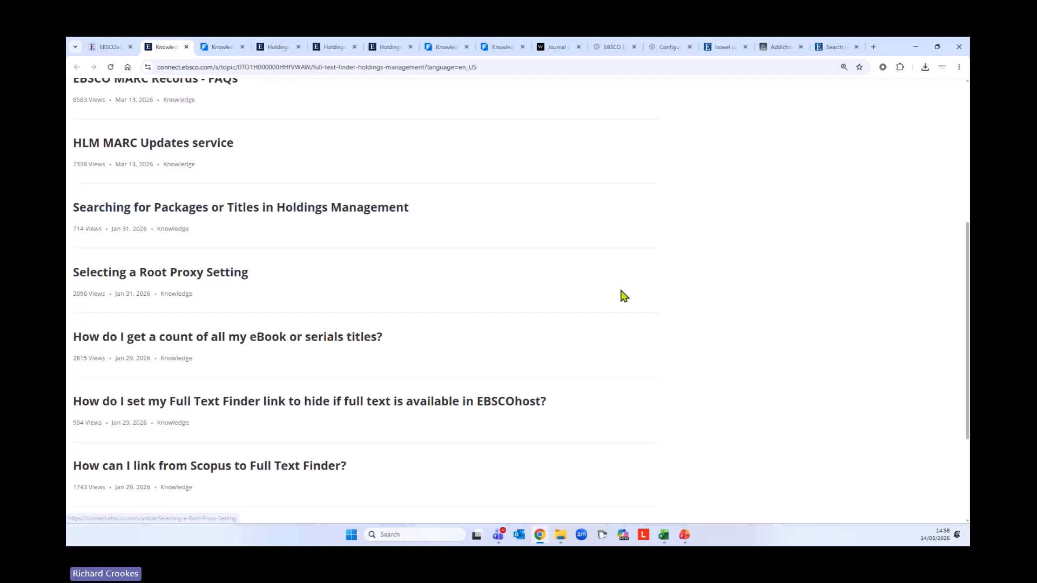
{"action": "scroll", "coordinate": [623, 296], "scroll_direction": "up", "scroll_amount": 5}
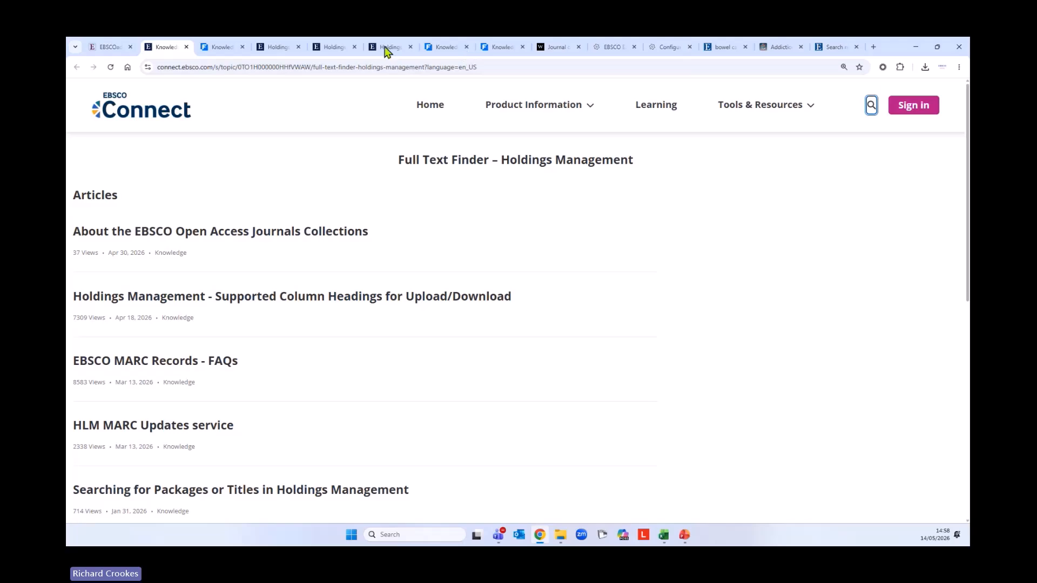
Close the Addiction journal and bowel search tabs, then return to the EBSCOadmin overview tab
{"action": "left_click", "coordinate": [832, 50]}
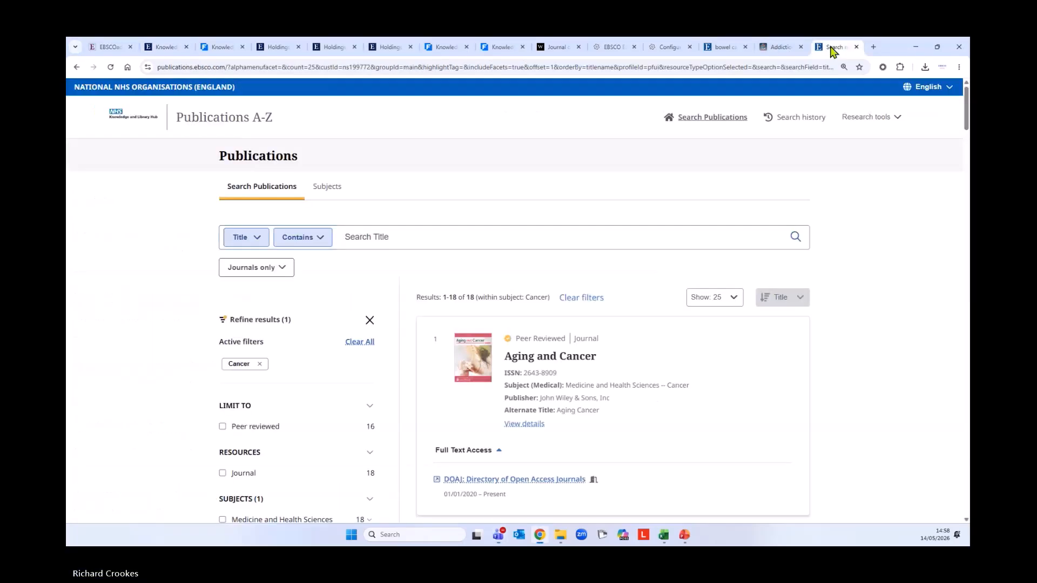
{"action": "left_click", "coordinate": [800, 49]}
{"action": "left_click", "coordinate": [801, 48]}
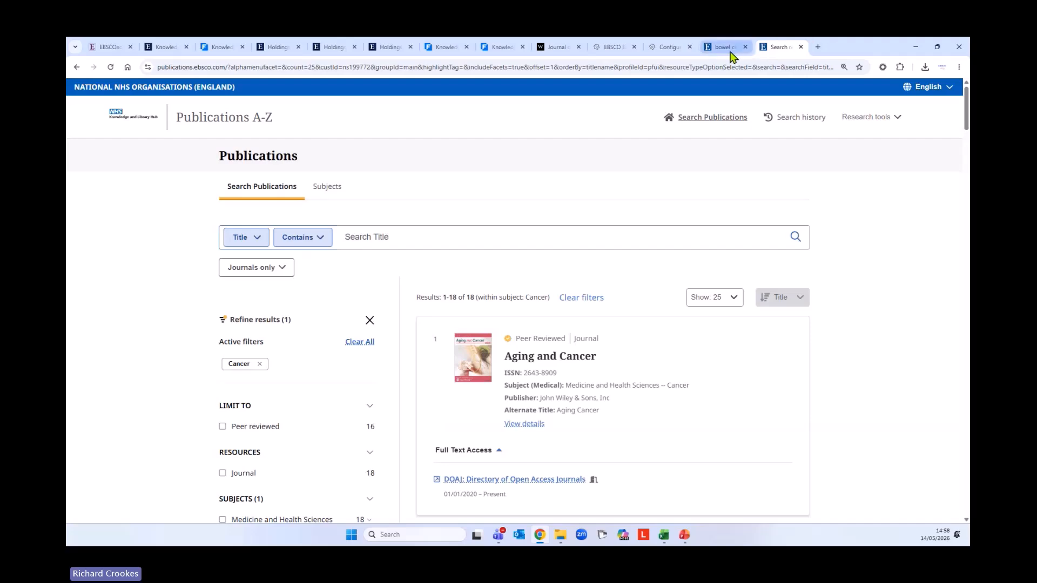
{"action": "left_click", "coordinate": [745, 47]}
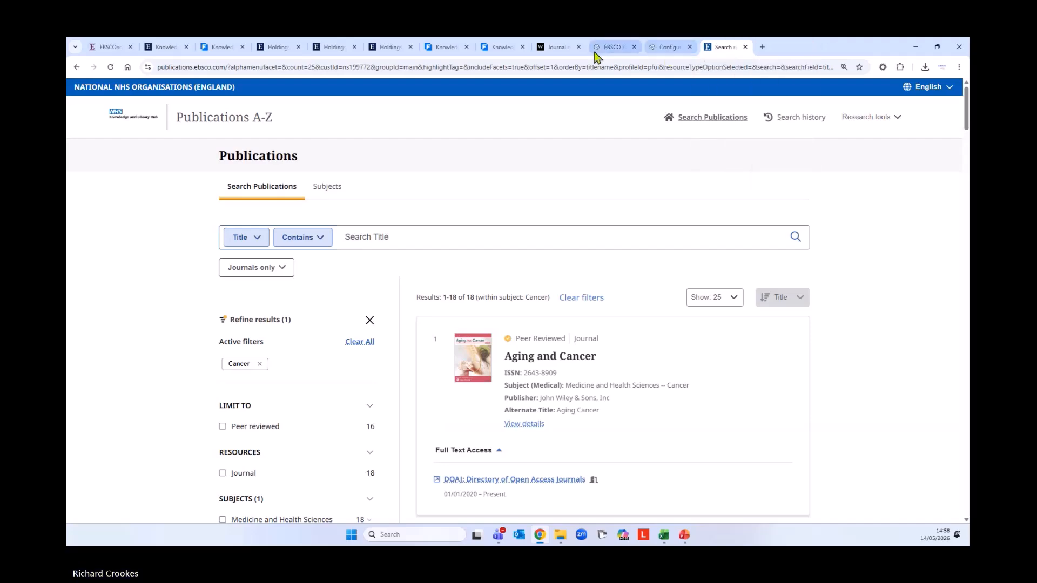
{"action": "left_click", "coordinate": [502, 49]}
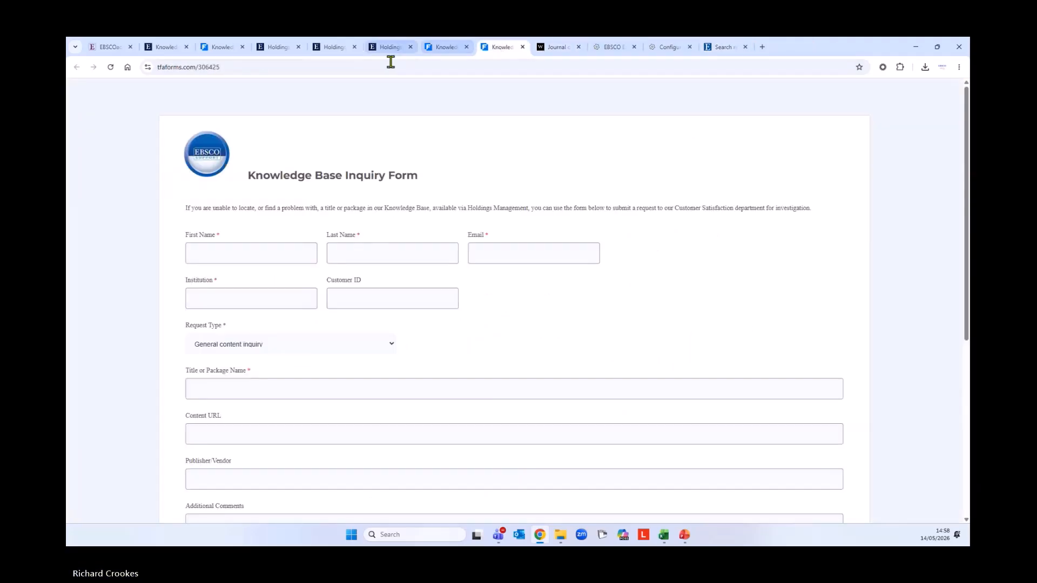
{"action": "left_click", "coordinate": [123, 47]}
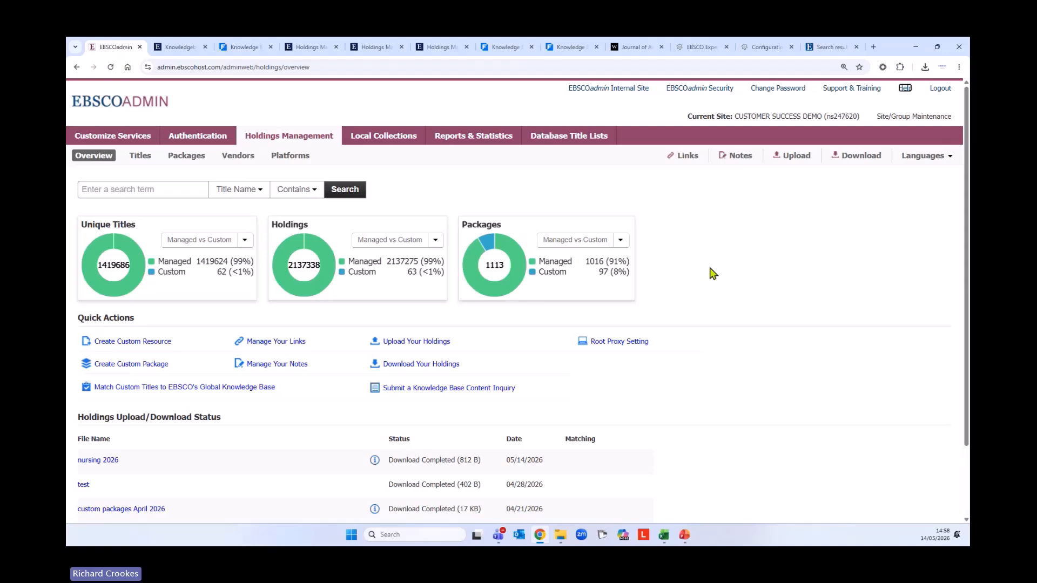
Open EBSCO Academy from Help, browse its collections, and open the Full Text Finder collection
{"action": "left_click", "coordinate": [910, 97]}
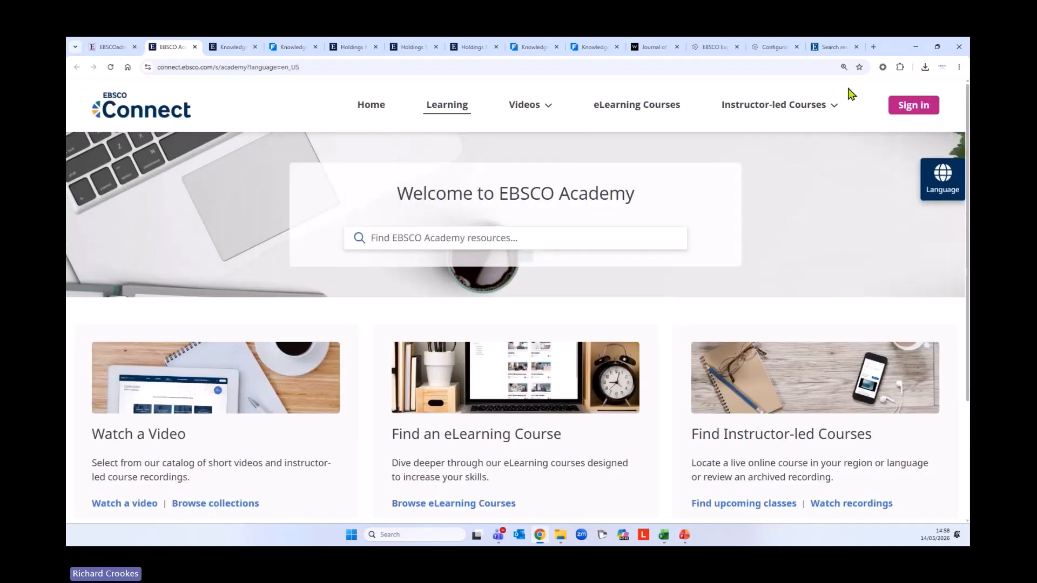
{"action": "scroll", "coordinate": [535, 339], "scroll_direction": "down", "scroll_amount": 2}
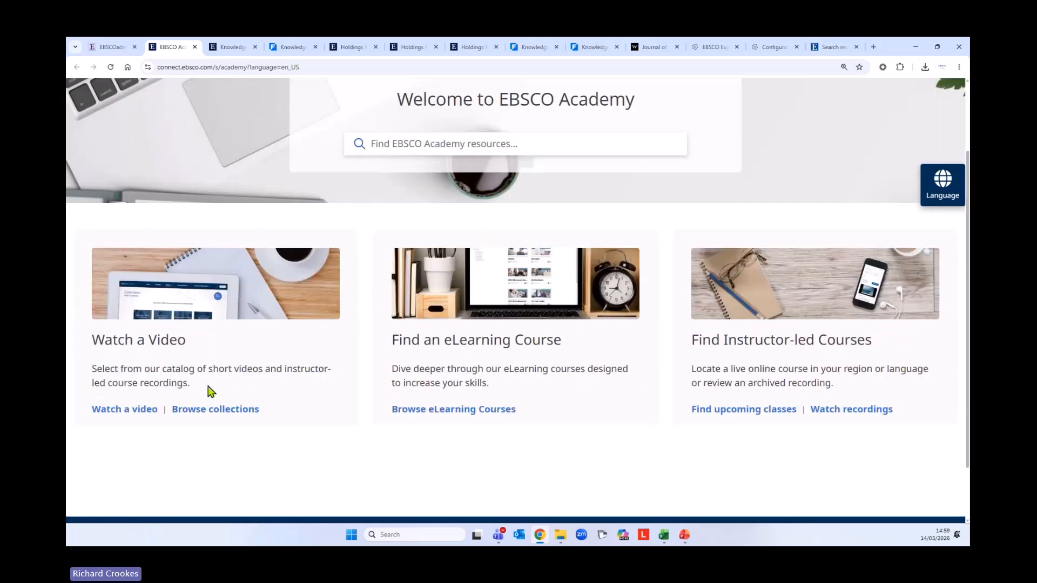
{"action": "left_click", "coordinate": [183, 409]}
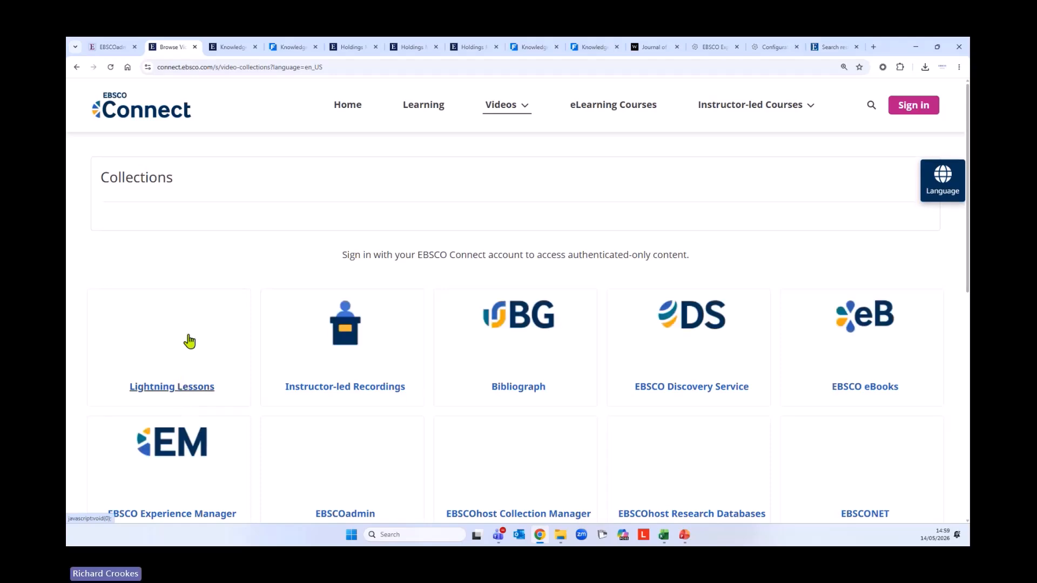
{"action": "scroll", "coordinate": [189, 340], "scroll_direction": "down", "scroll_amount": 3}
{"action": "scroll", "coordinate": [189, 340], "scroll_direction": "down", "scroll_amount": 2}
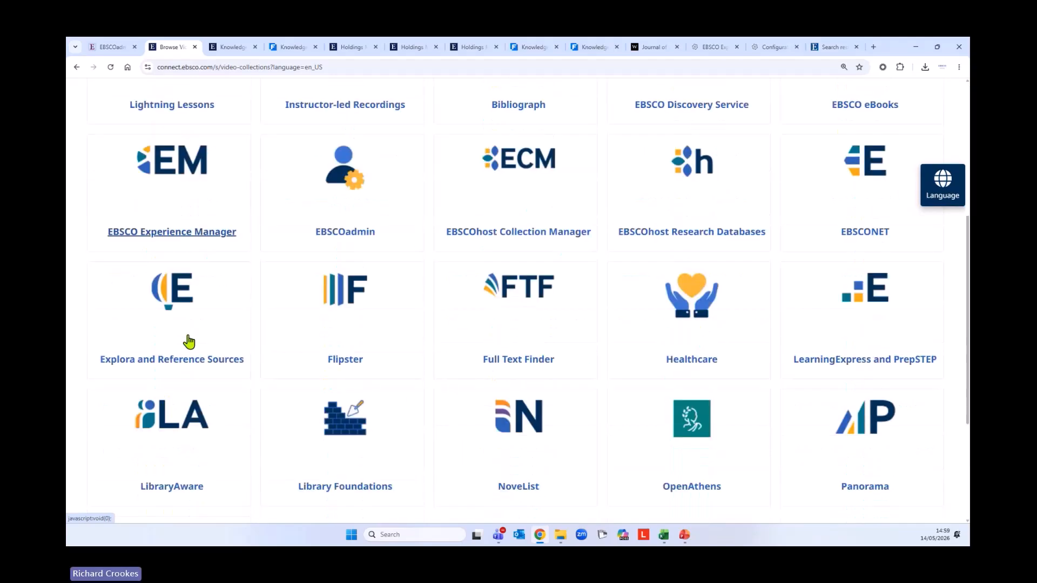
{"action": "left_click", "coordinate": [524, 316]}
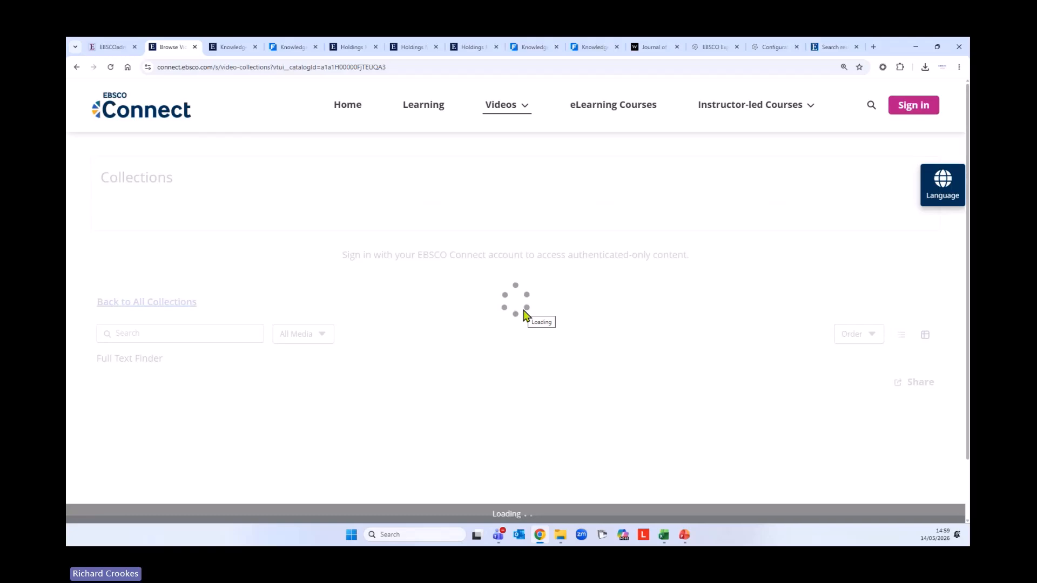
Scroll through the Full Text Finder training videos, then return to EBSCOadmin and the Training & Support slide
{"action": "scroll", "coordinate": [524, 310], "scroll_direction": "down", "scroll_amount": 1}
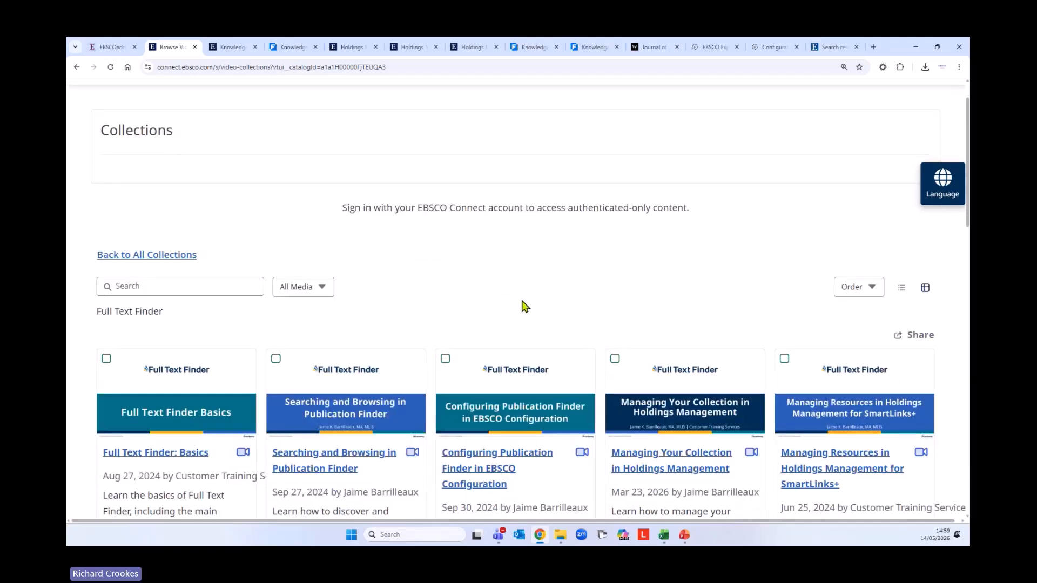
{"action": "scroll", "coordinate": [523, 308], "scroll_direction": "down", "scroll_amount": 3}
{"action": "scroll", "coordinate": [523, 305], "scroll_direction": "down", "scroll_amount": 1}
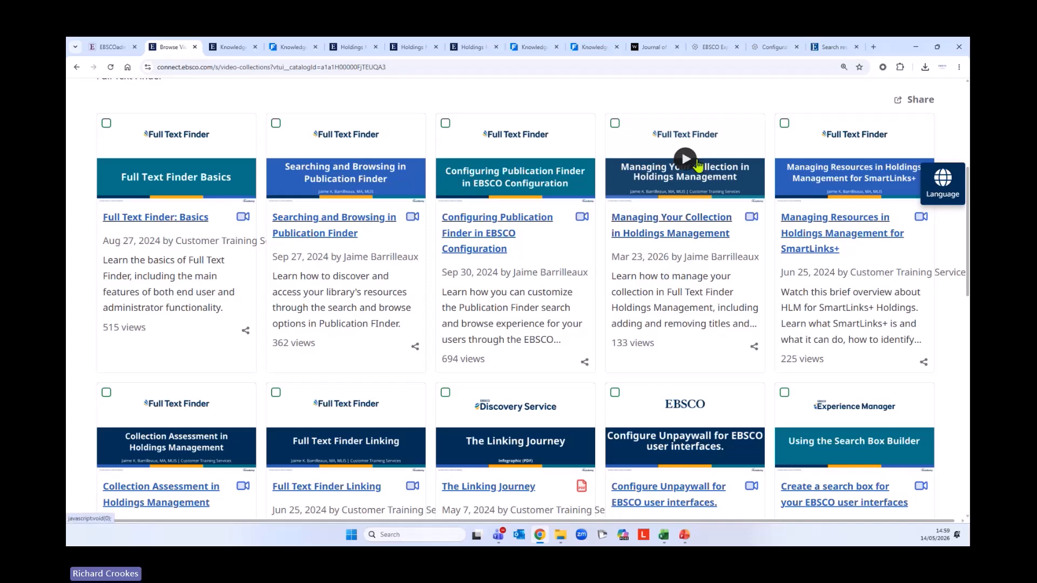
{"action": "scroll", "coordinate": [677, 278], "scroll_direction": "down", "scroll_amount": 1}
{"action": "scroll", "coordinate": [677, 278], "scroll_direction": "down", "scroll_amount": 4}
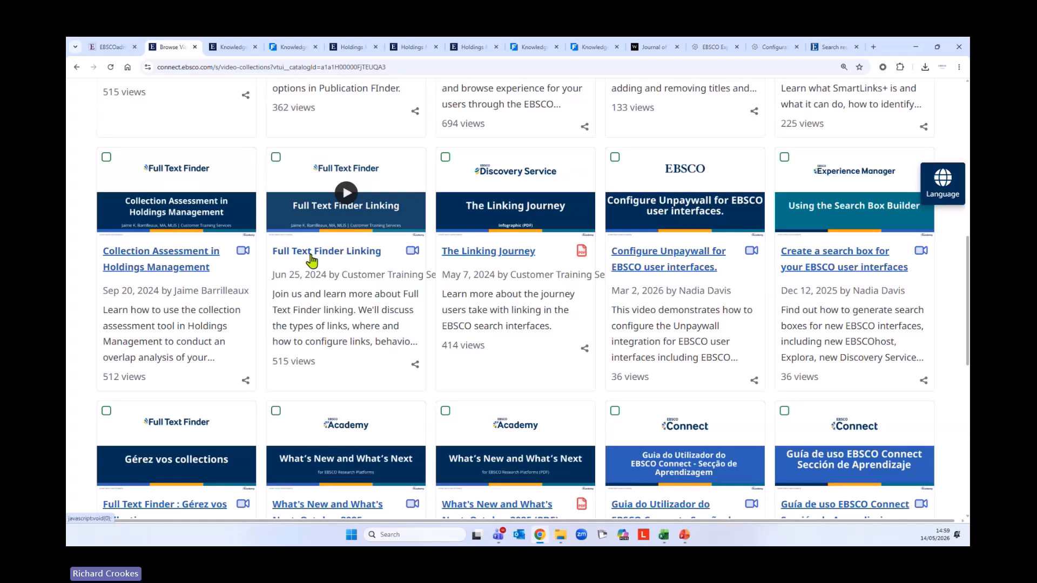
{"action": "scroll", "coordinate": [456, 374], "scroll_direction": "up", "scroll_amount": 6}
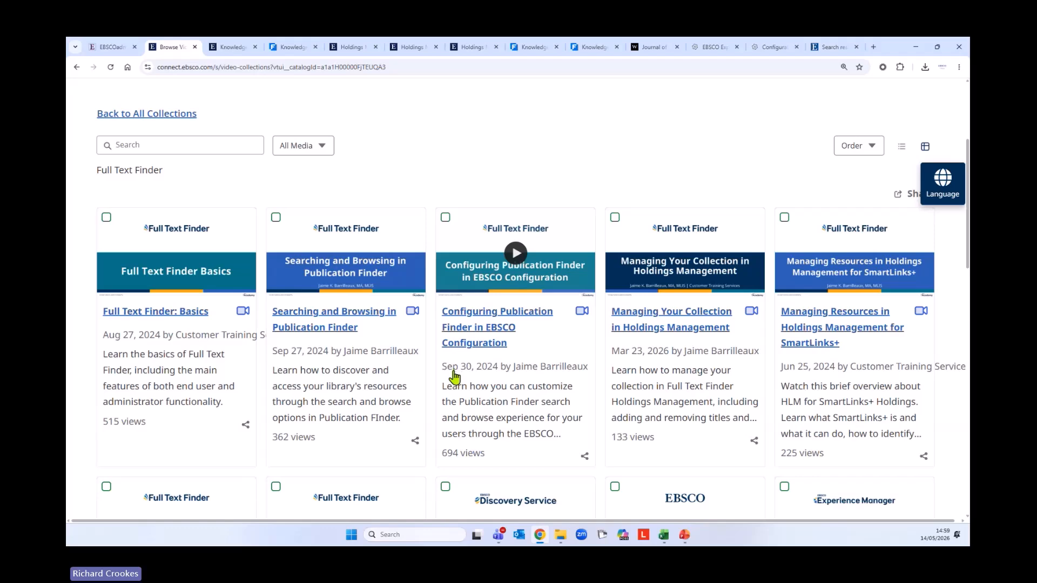
{"action": "scroll", "coordinate": [310, 396], "scroll_direction": "up", "scroll_amount": 3}
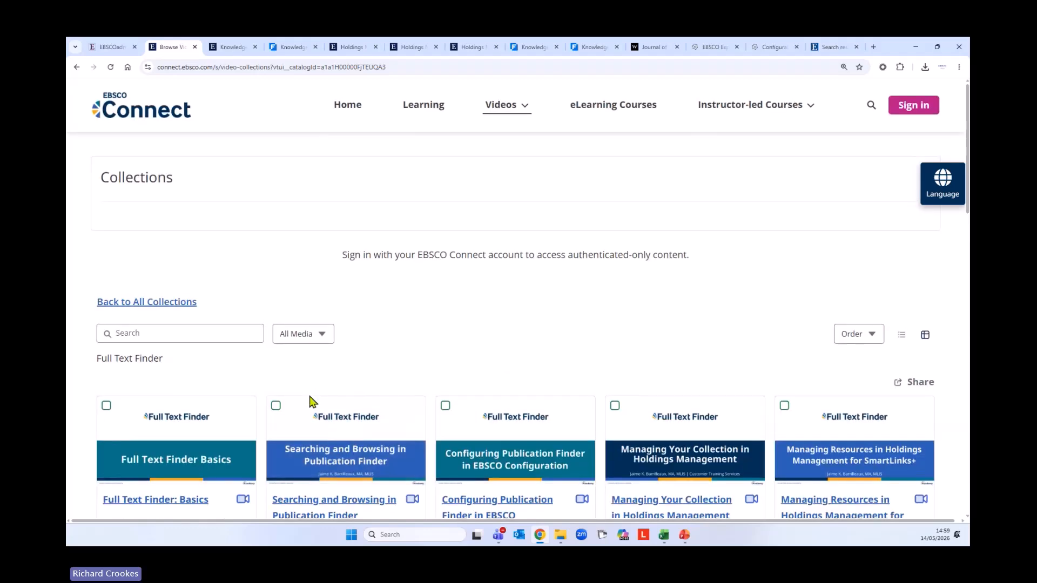
{"action": "scroll", "coordinate": [309, 396], "scroll_direction": "down", "scroll_amount": 3}
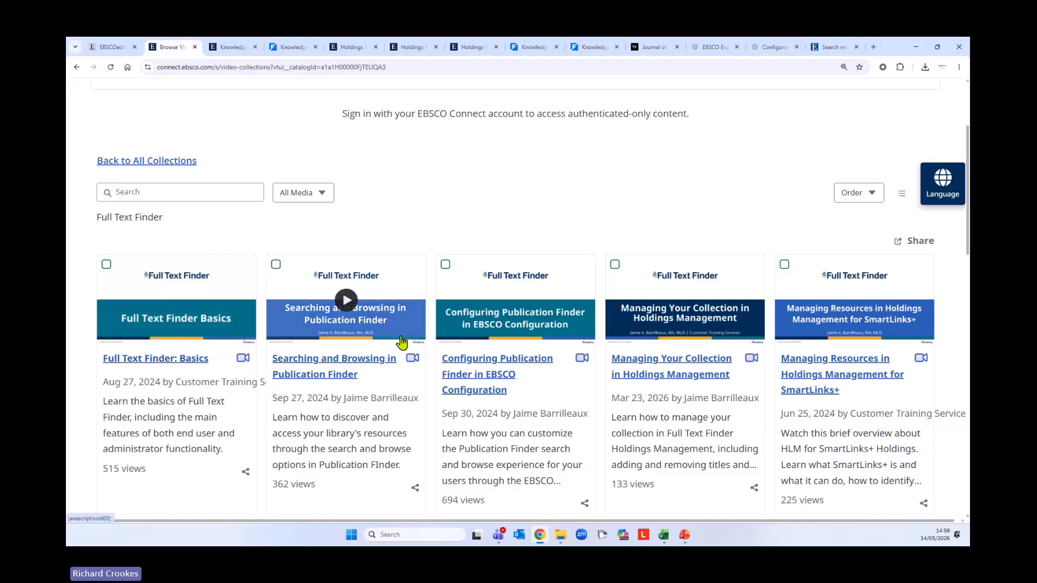
{"action": "scroll", "coordinate": [361, 349], "scroll_direction": "up", "scroll_amount": 3}
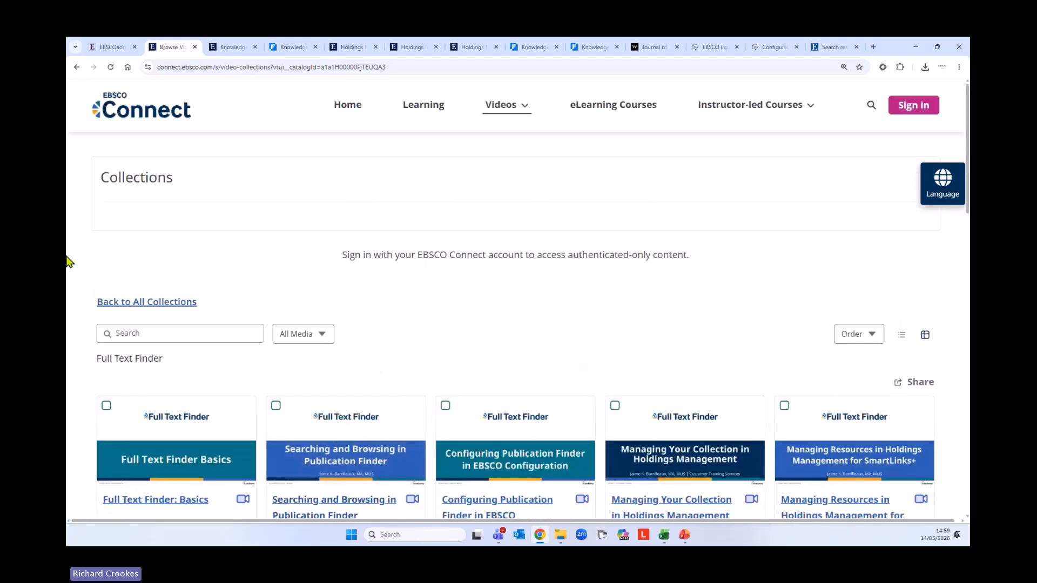
{"action": "left_click", "coordinate": [106, 49]}
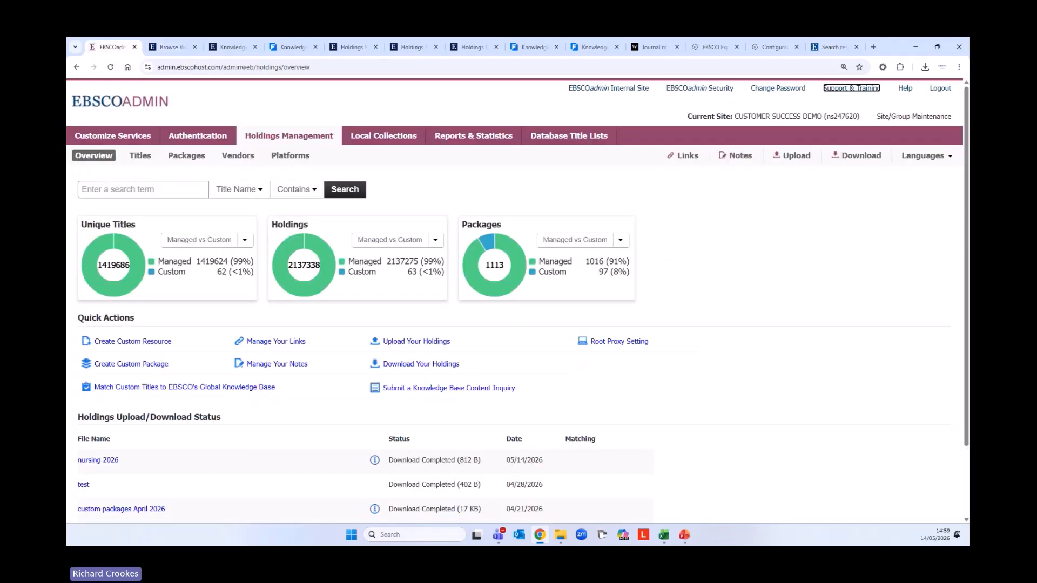
{"action": "key", "text": "alt+Tab"}
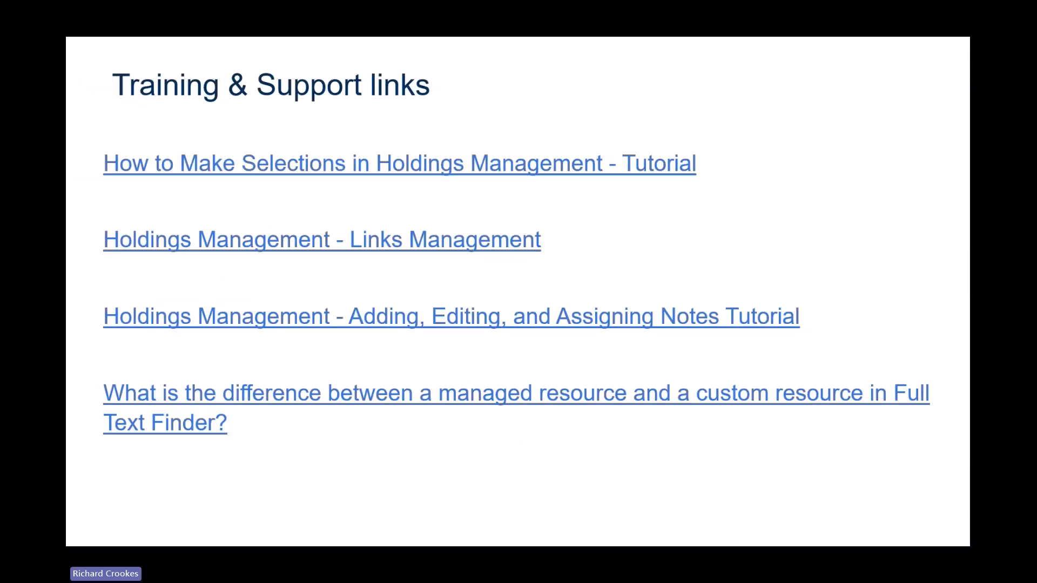
Advance through the EBSCO Academy slide to the closing Thank you! slide 25
{"action": "key", "text": "Right"}
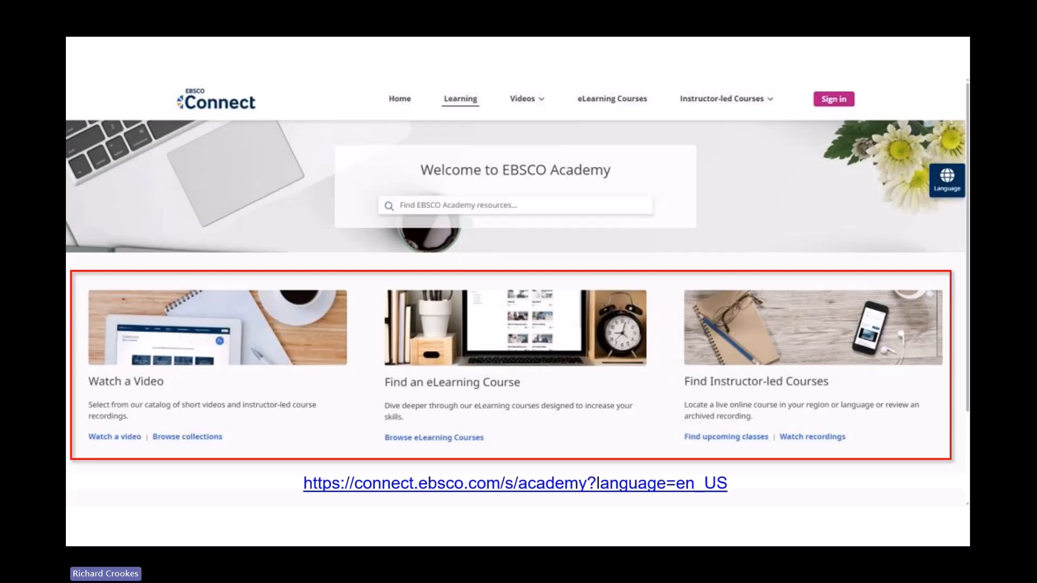
{"action": "key", "text": "Right"}
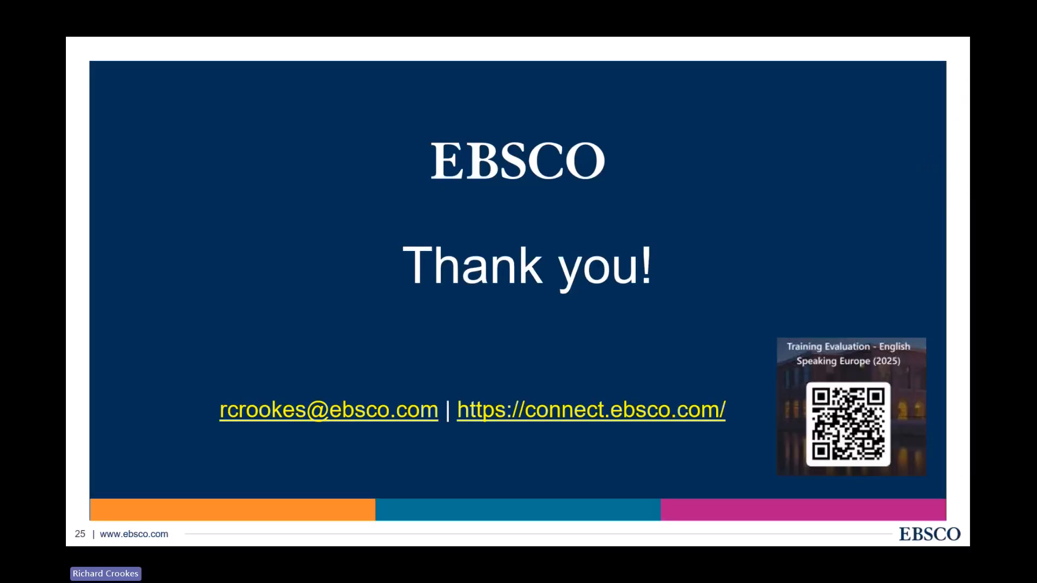